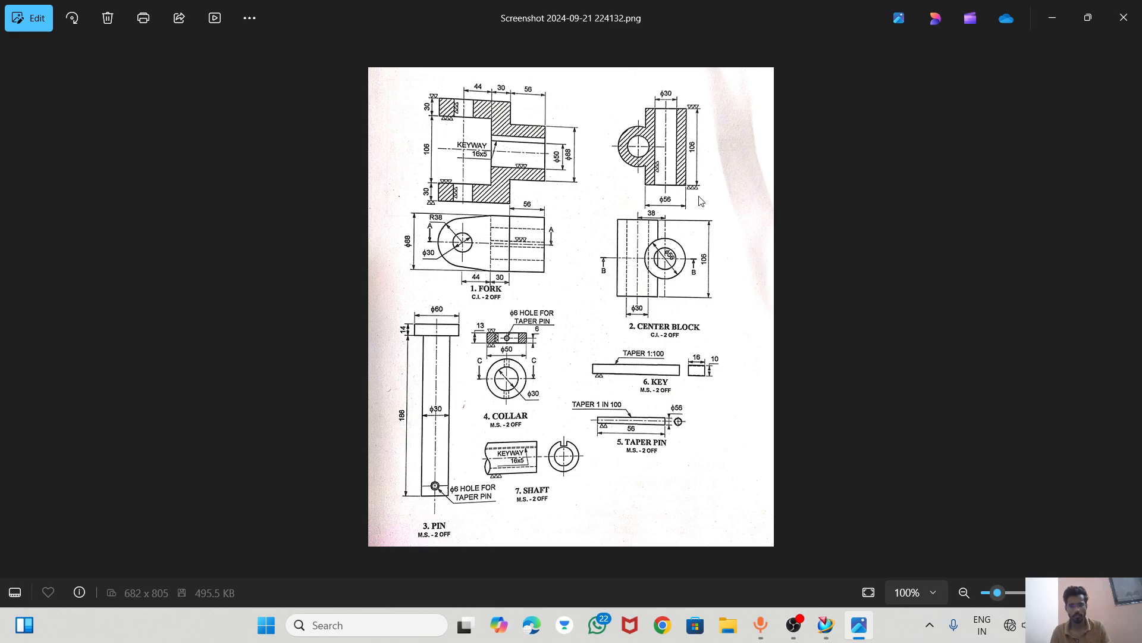
- Examine the universal coupling assembly drawing and its part list in the image viewer
key("Right")
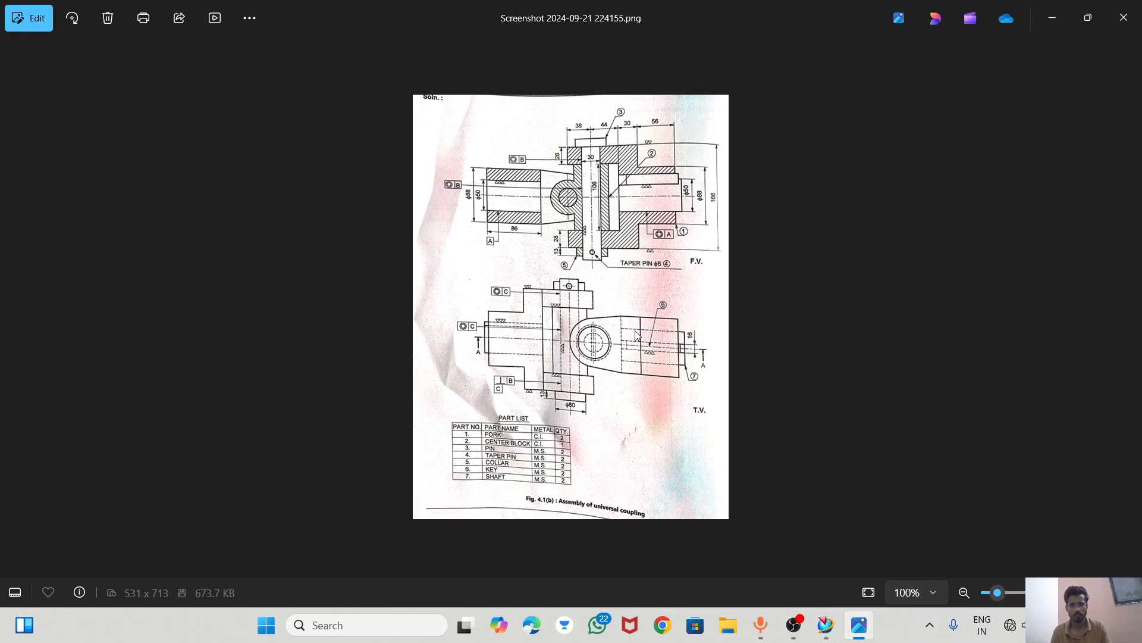
scroll(636, 335, "up", 3)
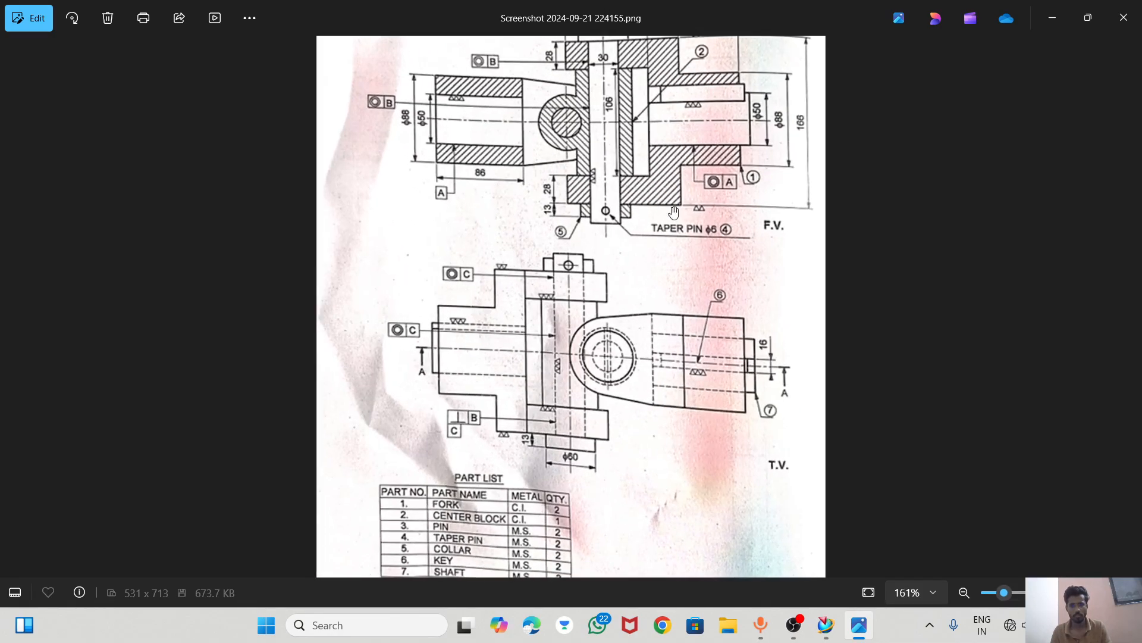
scroll(674, 212, "down", 1)
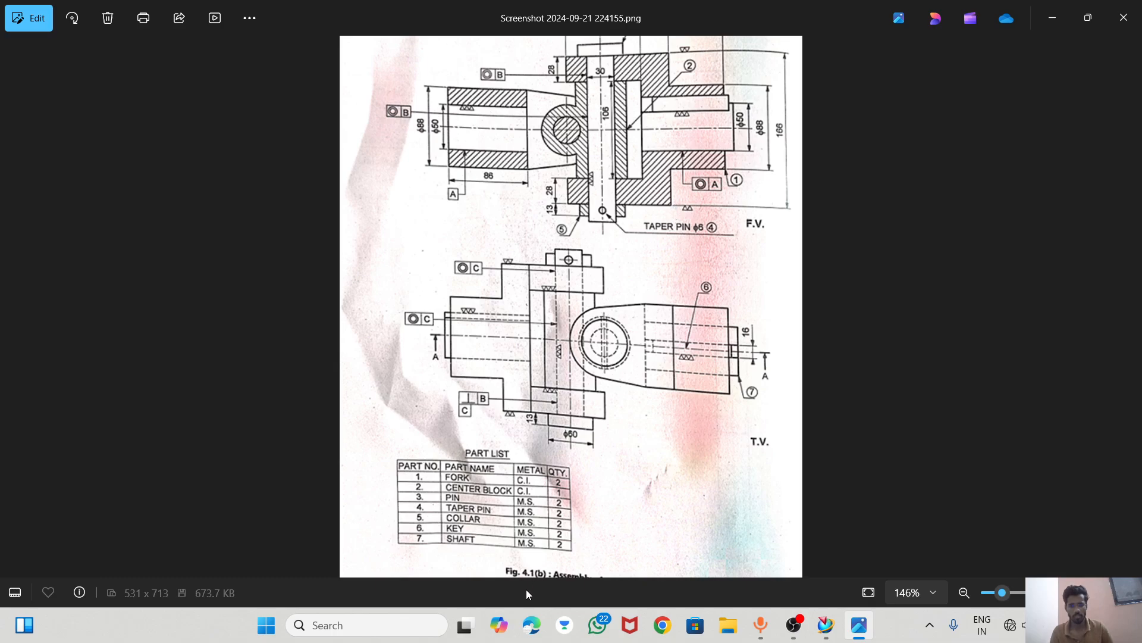
scroll(670, 391, "down", 1)
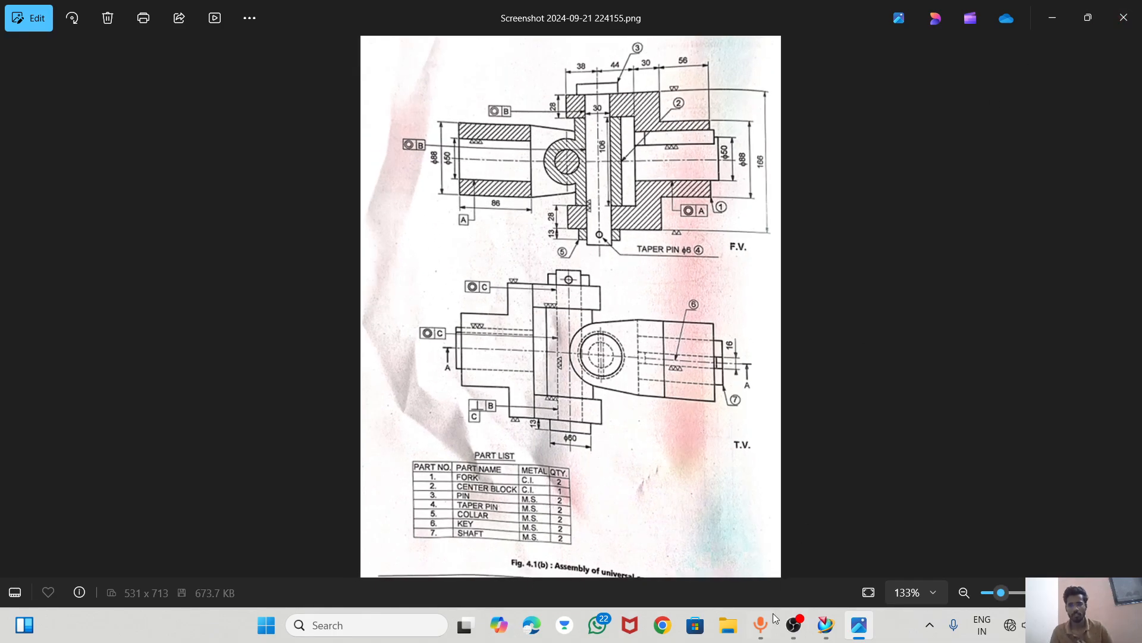
- Switch to NX 12 and create a new assembly file in millimetres named UNIVERSAL COUPLING 1.prt in the Universal coupling folder
left_click(824, 626)
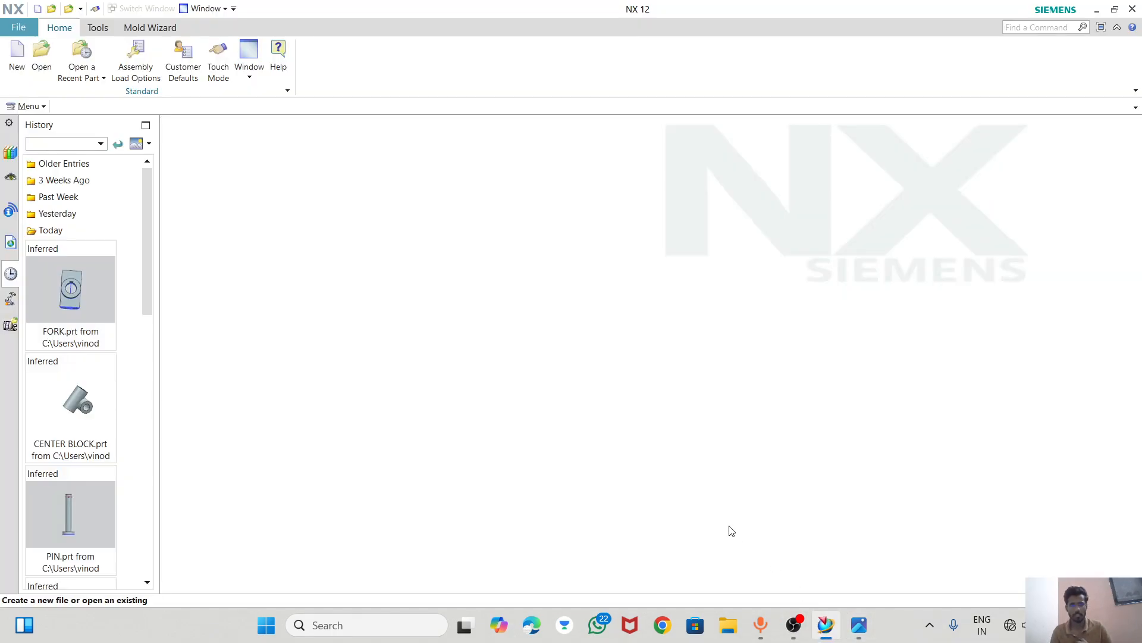
left_click(16, 54)
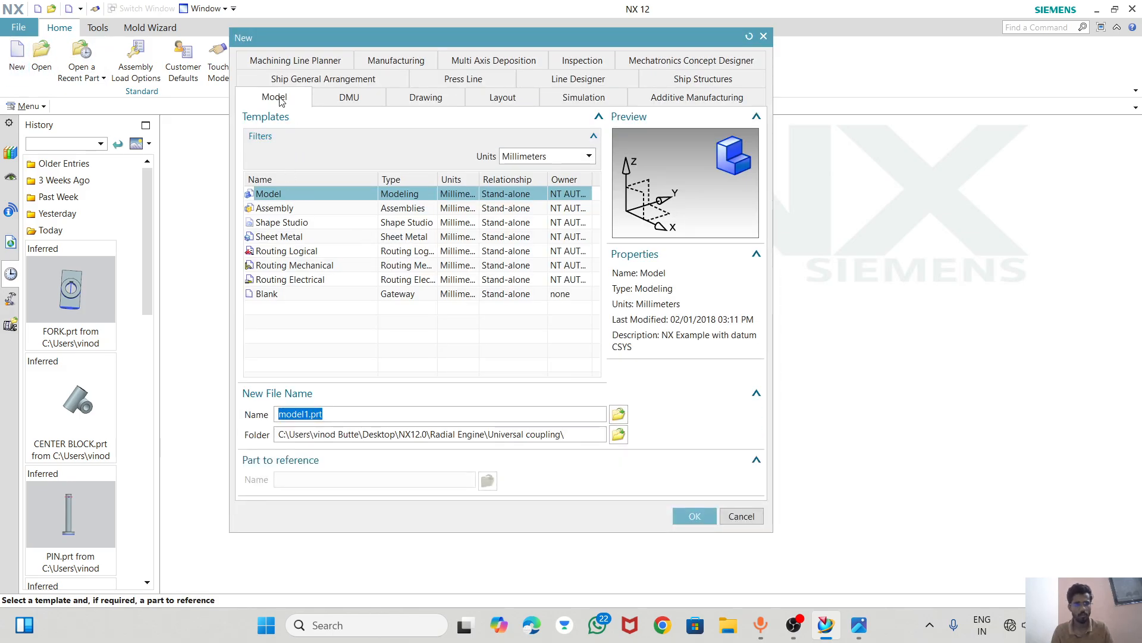
left_click(285, 209)
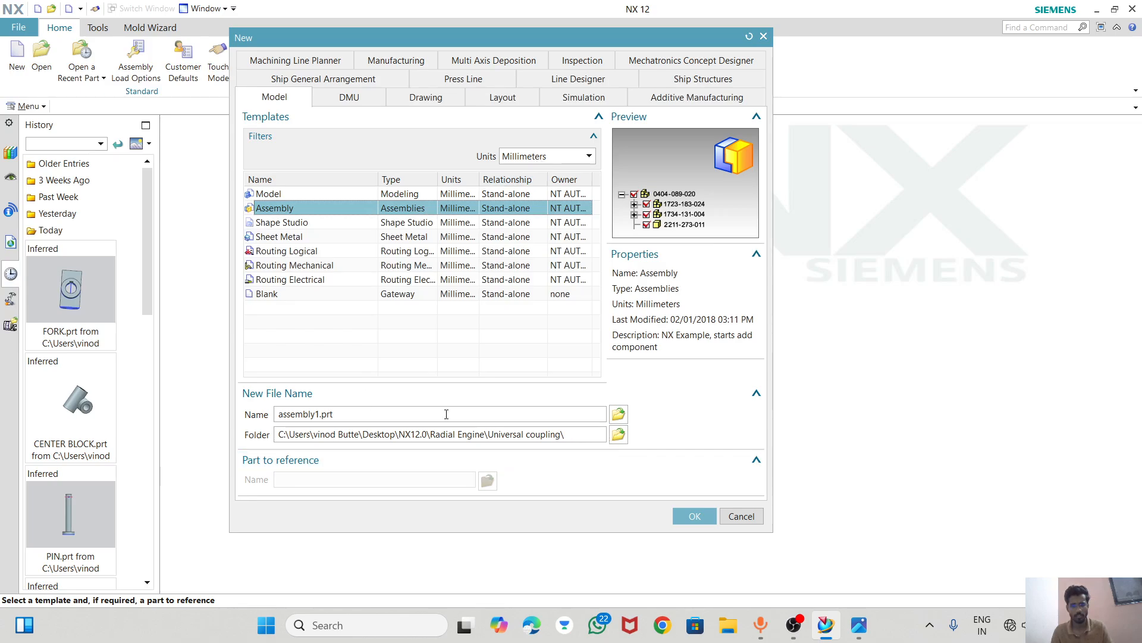
left_click_drag(321, 415, 264, 420)
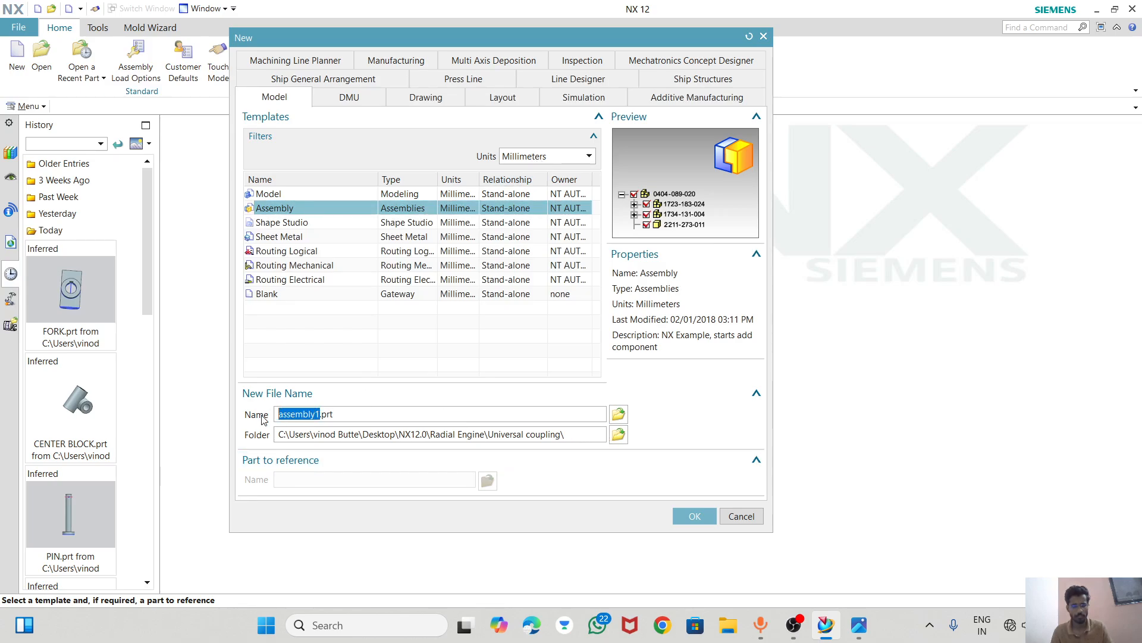
type("u")
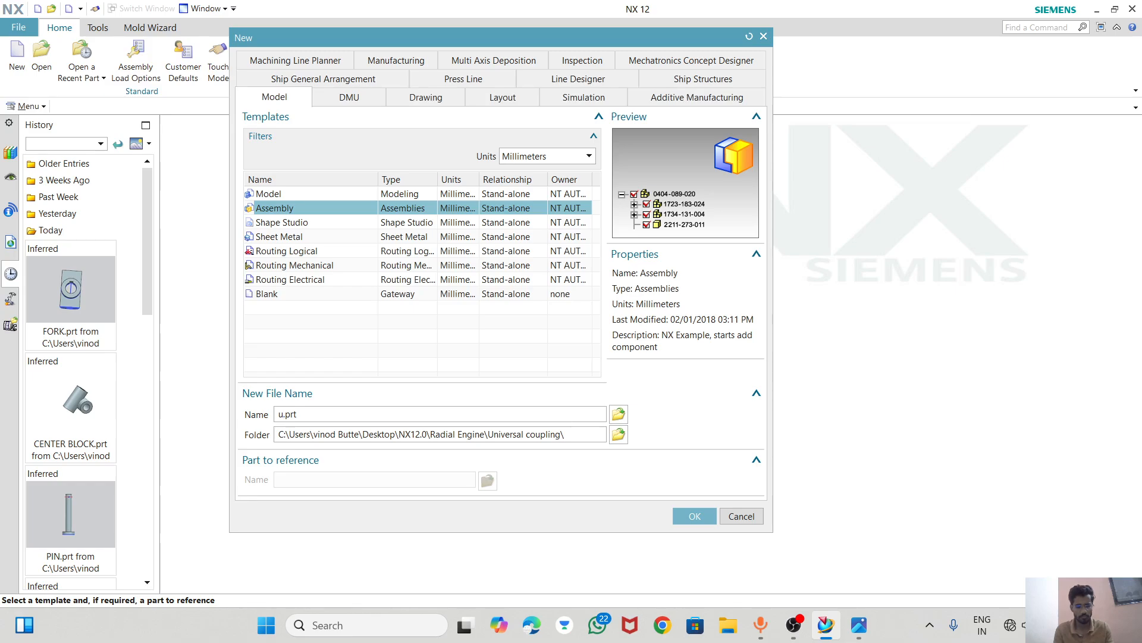
type("NIVERSAL COUPLING 1")
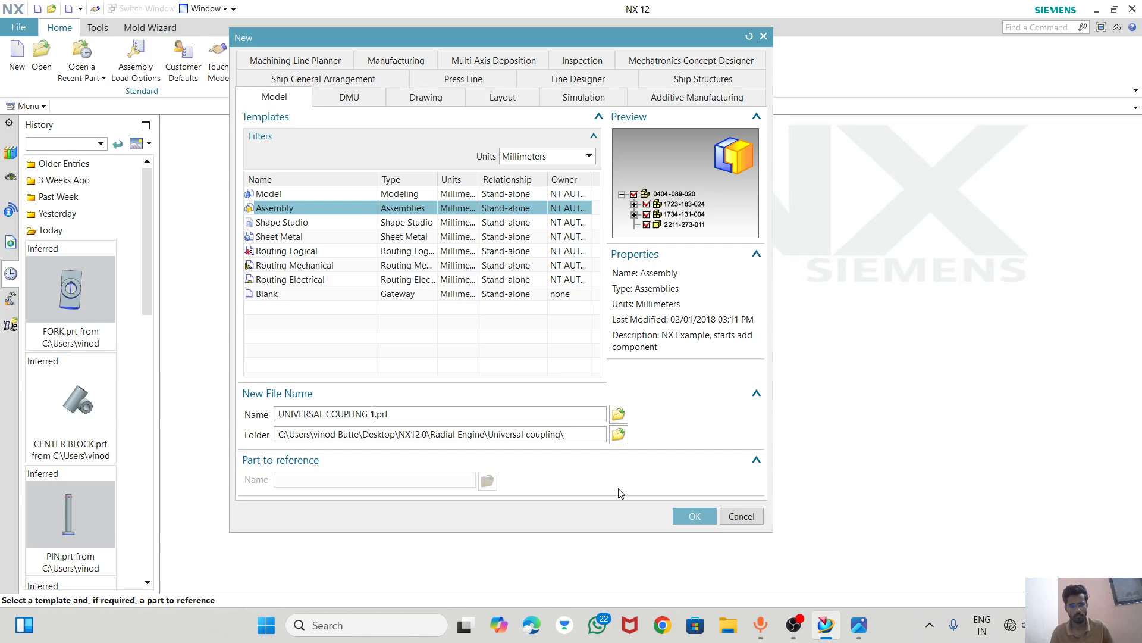
left_click(697, 513)
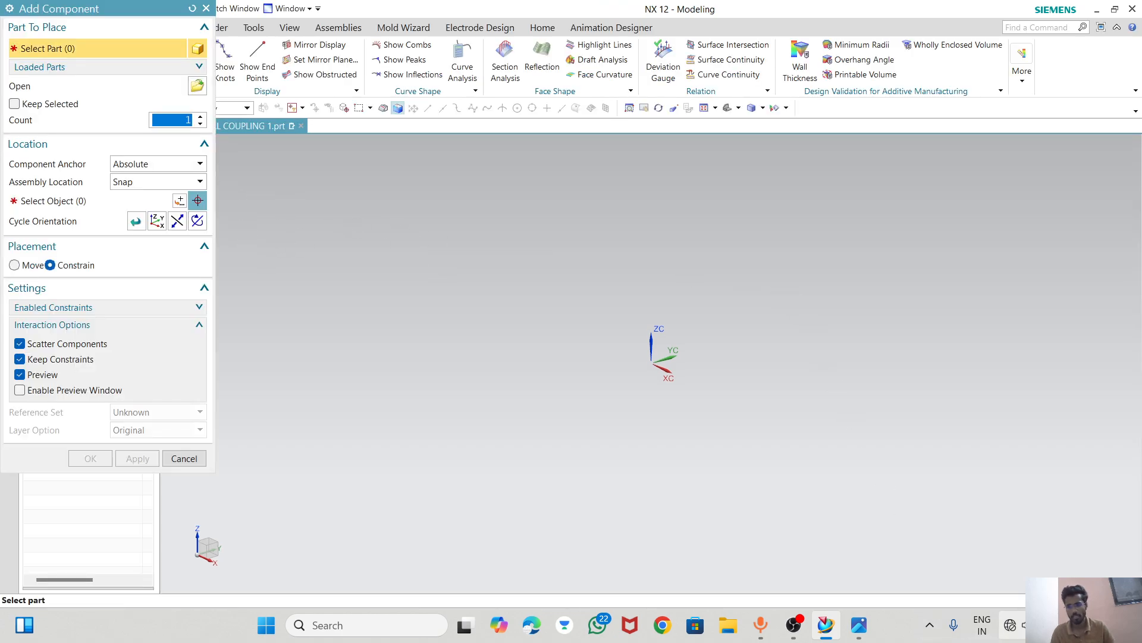
- Lower the computer's display brightness to 27 in the system quick settings
left_click(1012, 625)
left_click_drag(991, 487, 962, 487)
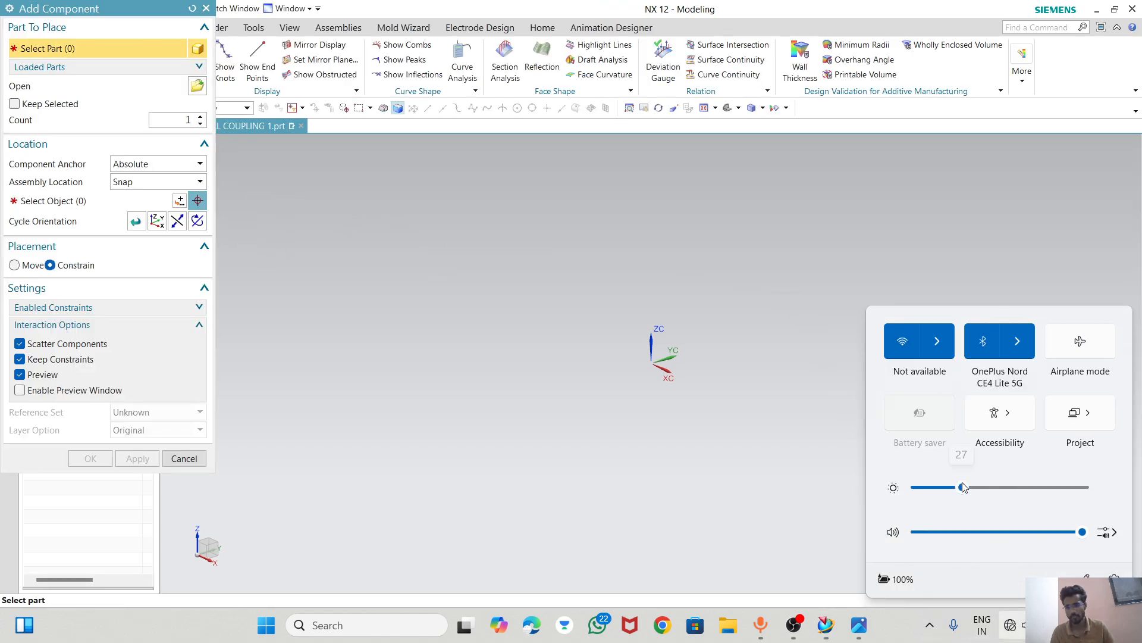
left_click(649, 339)
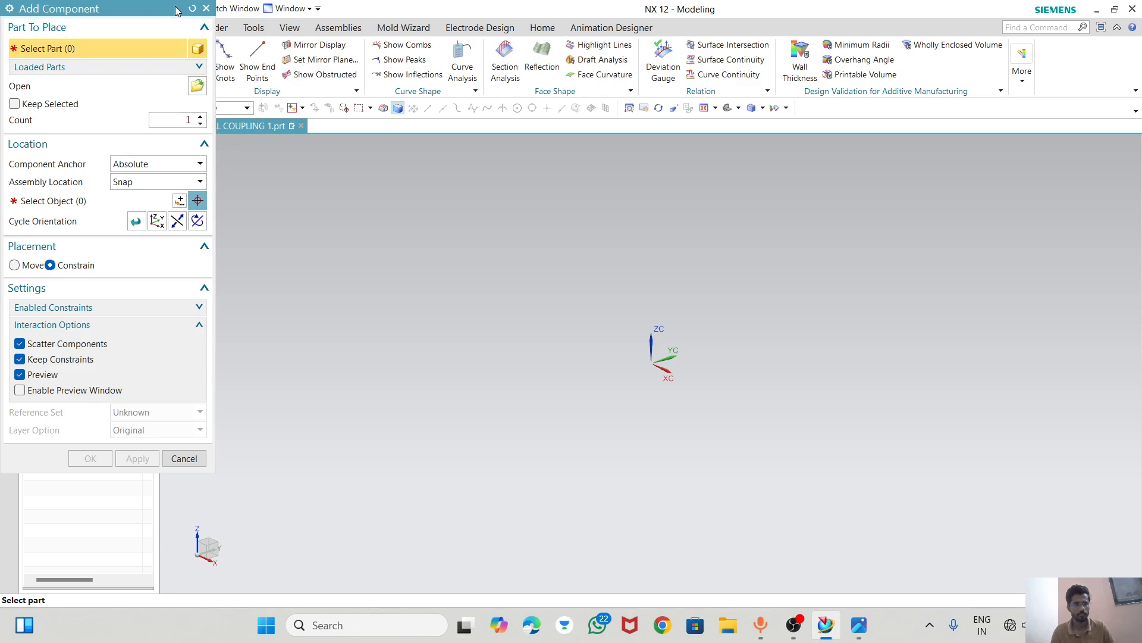
left_click_drag(176, 10, 198, 69)
right_click(413, 202)
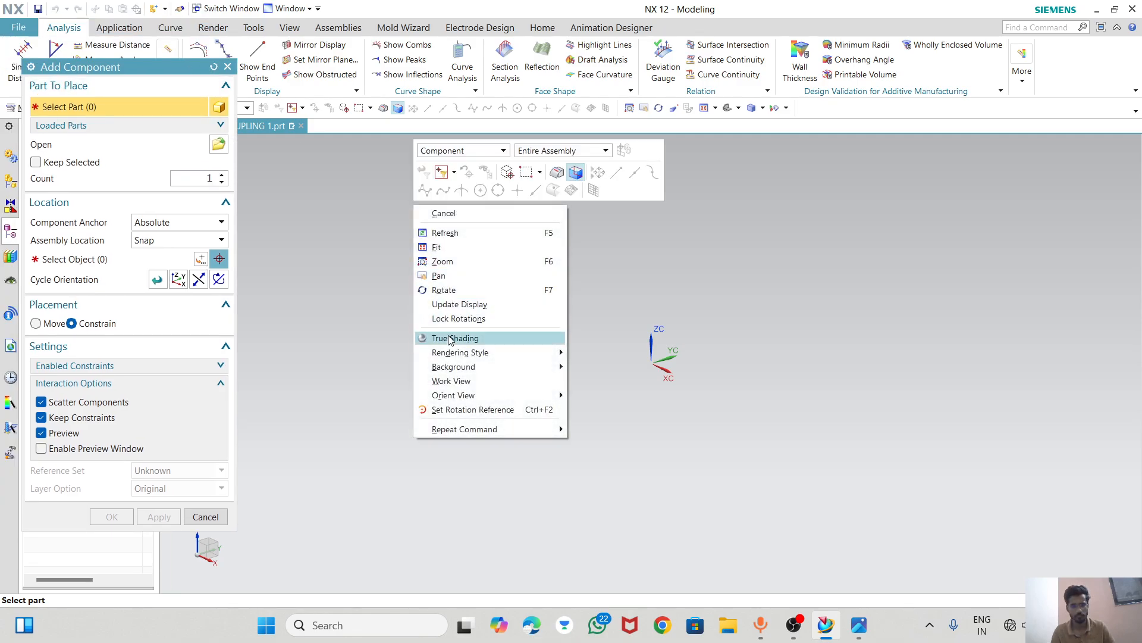
mouse_move(476, 366)
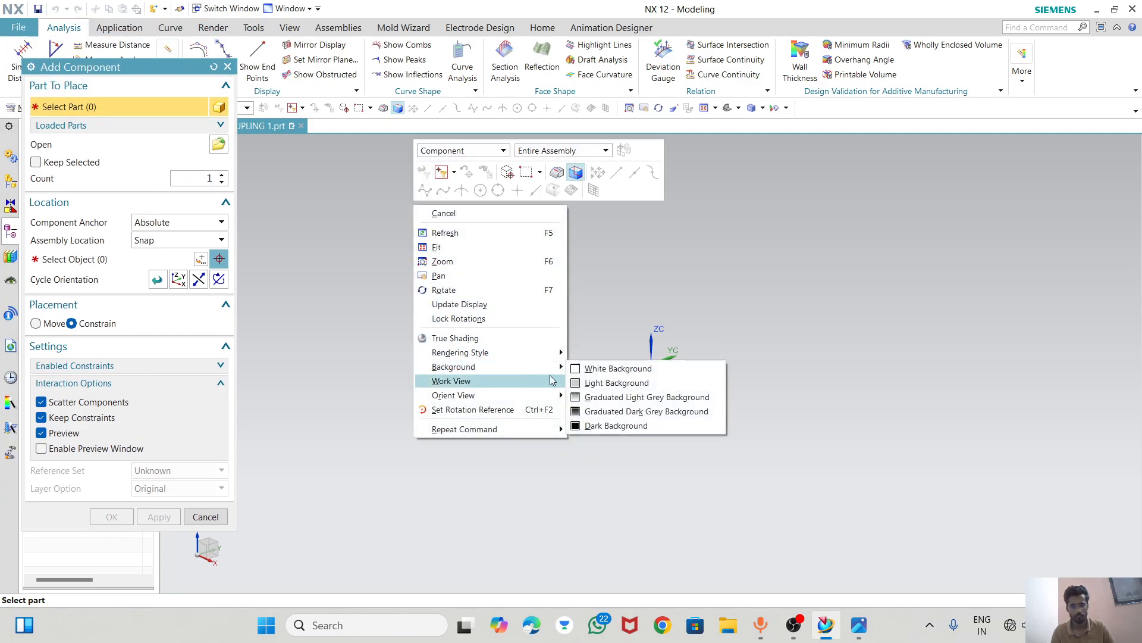
left_click(609, 372)
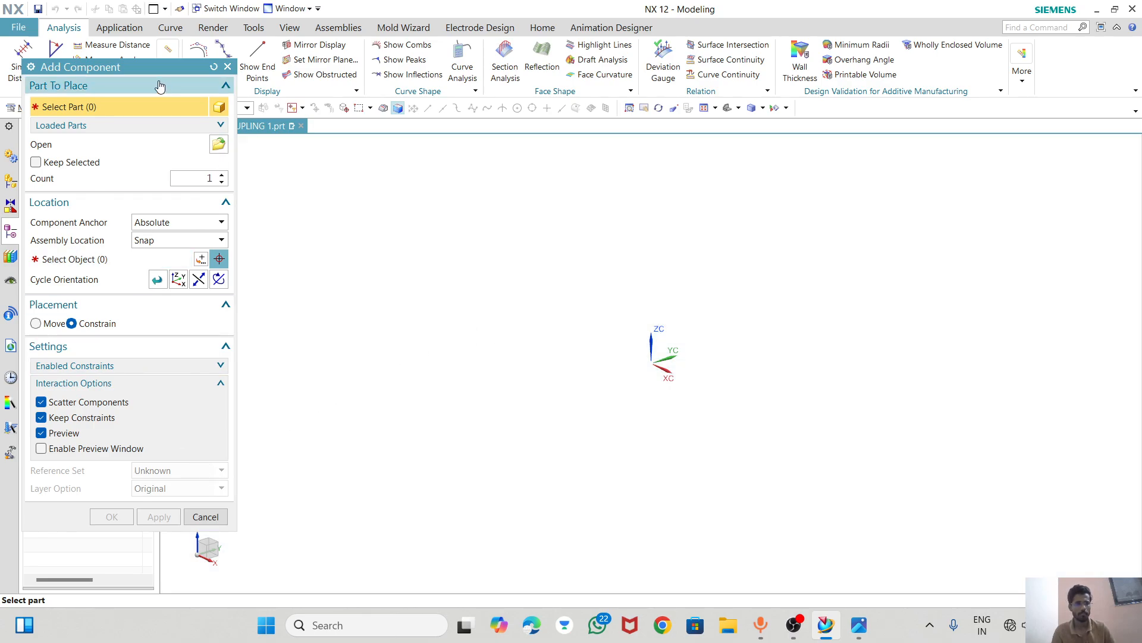
left_click_drag(152, 67, 299, 88)
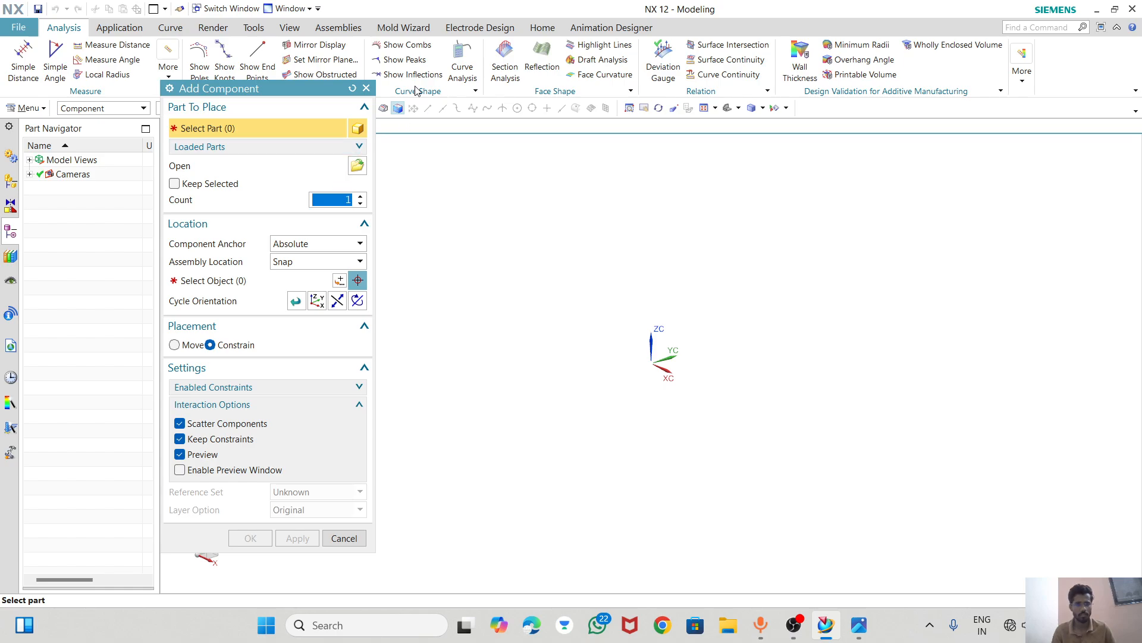
- Close the Add Component dialog and set the graphics background to white
left_click(366, 88)
left_click(398, 108)
right_click(453, 208)
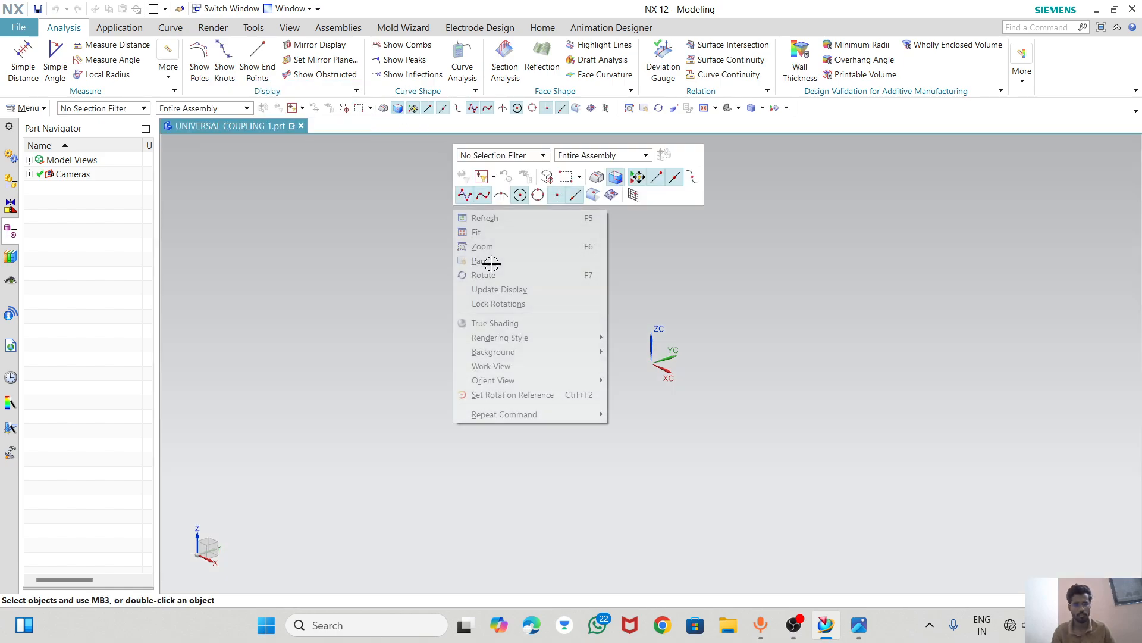
left_click(615, 354)
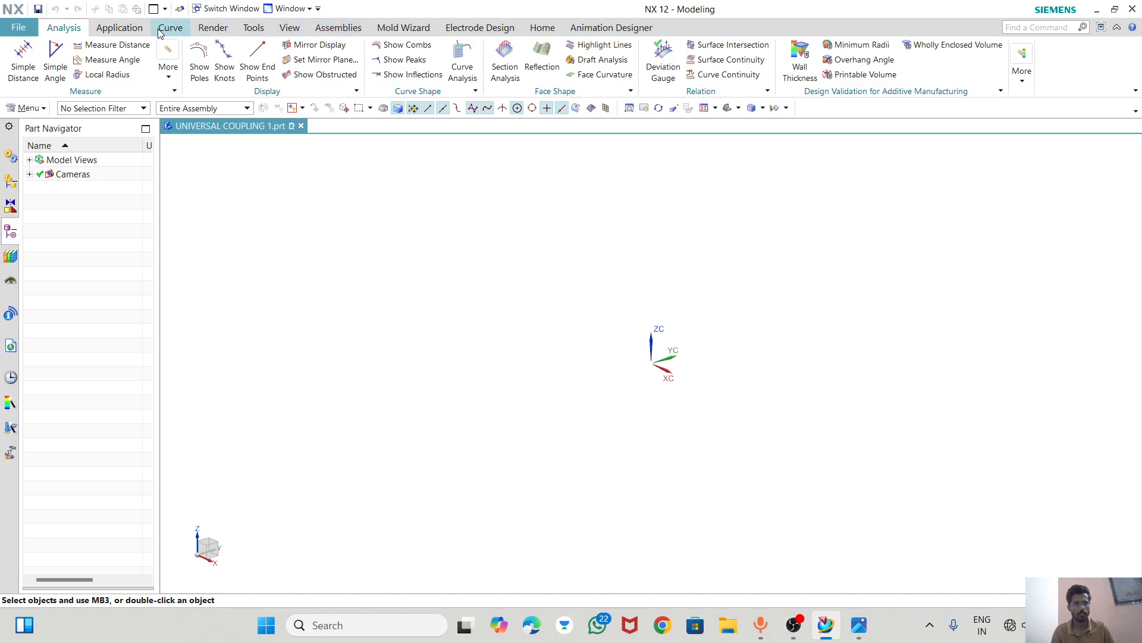
- Start adding a component, browse the Universal coupling folder for a part file, and preview CENTER BLOCK and CENTER BOLT
left_click(337, 28)
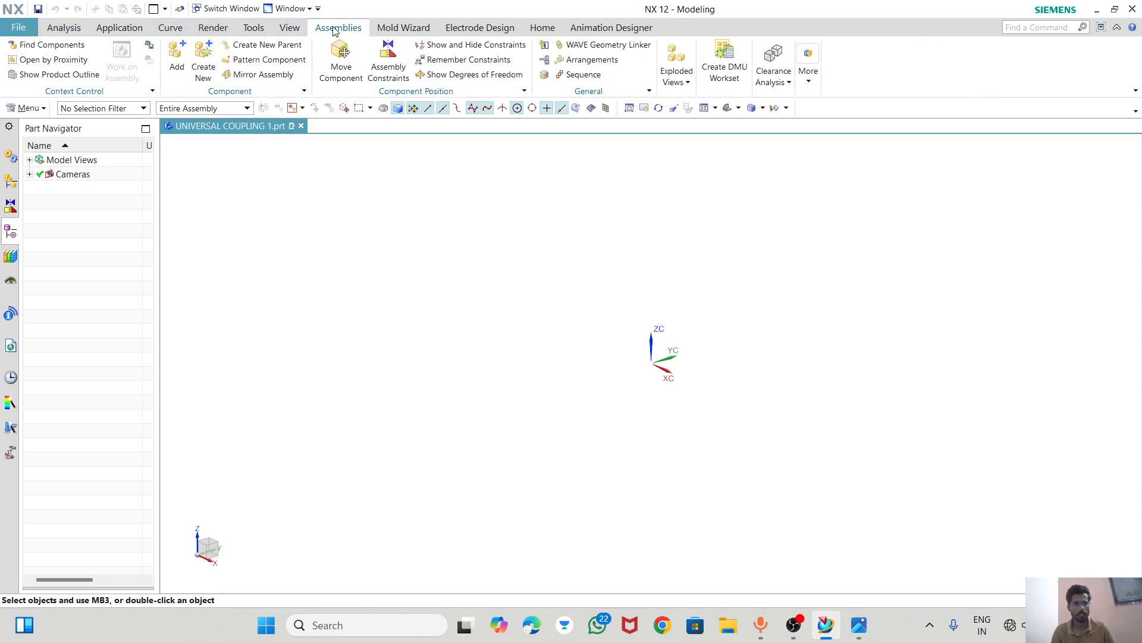
left_click(177, 58)
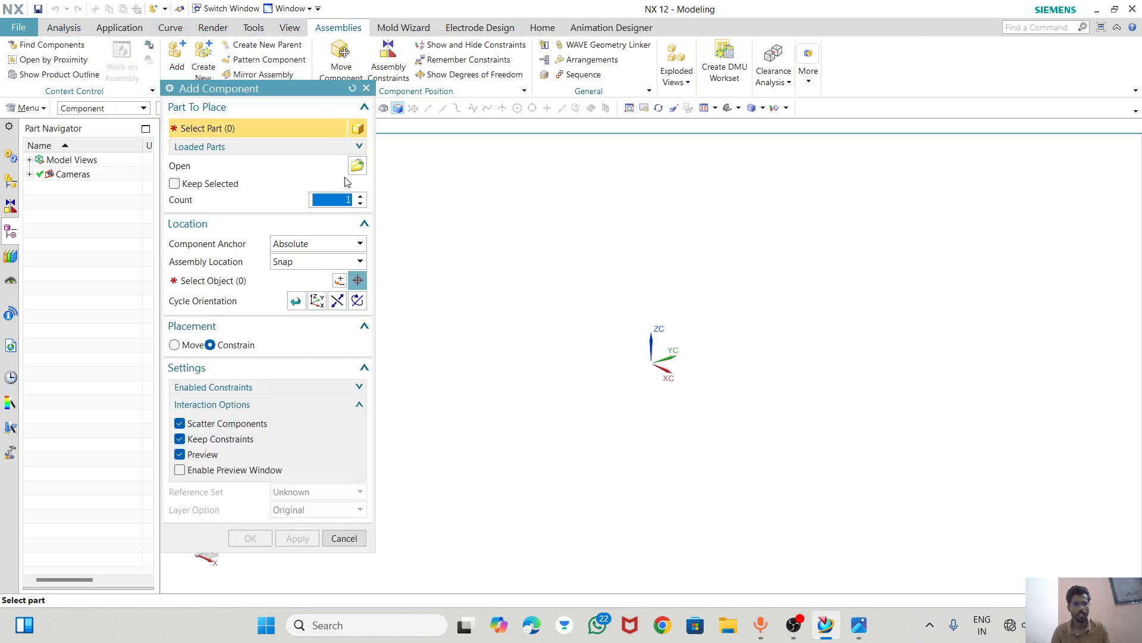
left_click(357, 165)
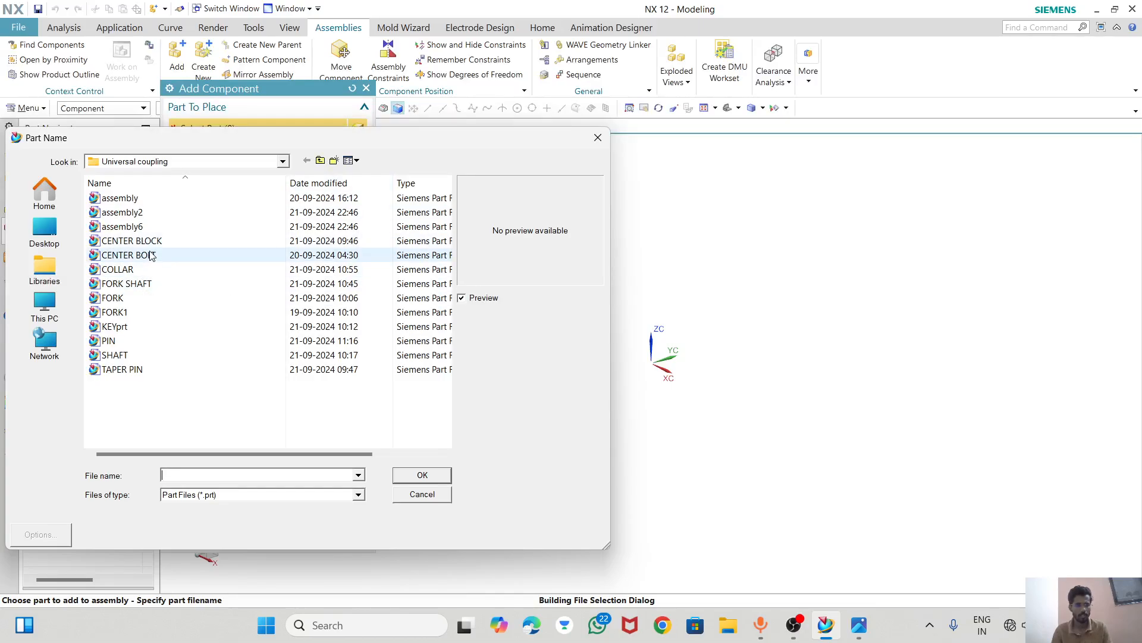
left_click(137, 241)
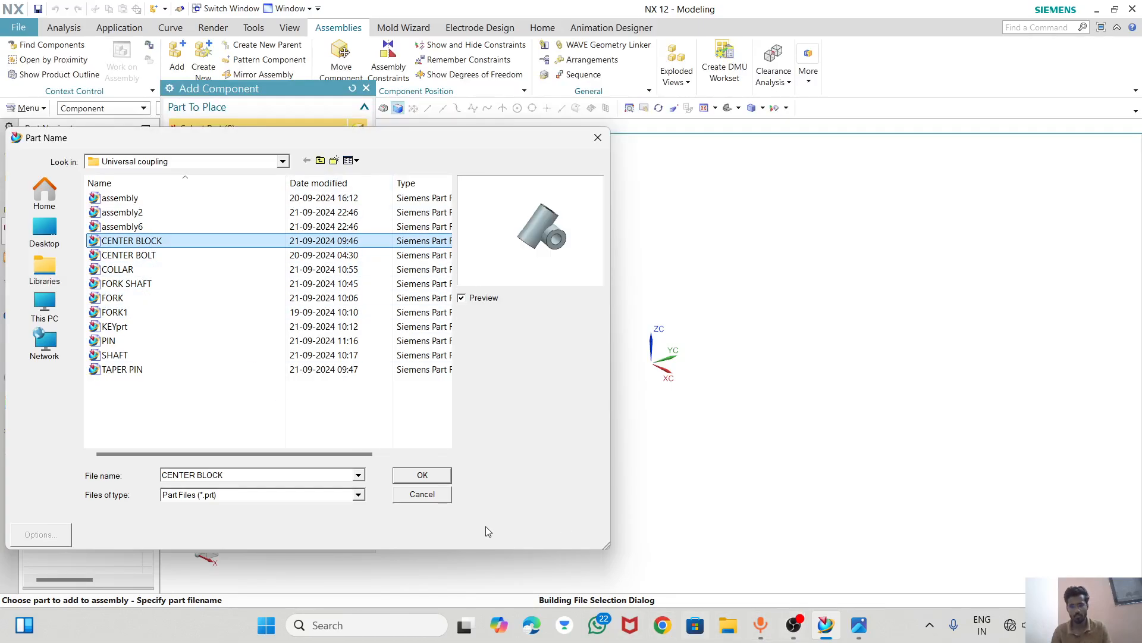
left_click(134, 255)
- Switch to the image viewer to study the coupling assembly drawing and the part detail sheet, then return to NX
left_click(861, 625)
scroll(619, 238, "down", 2)
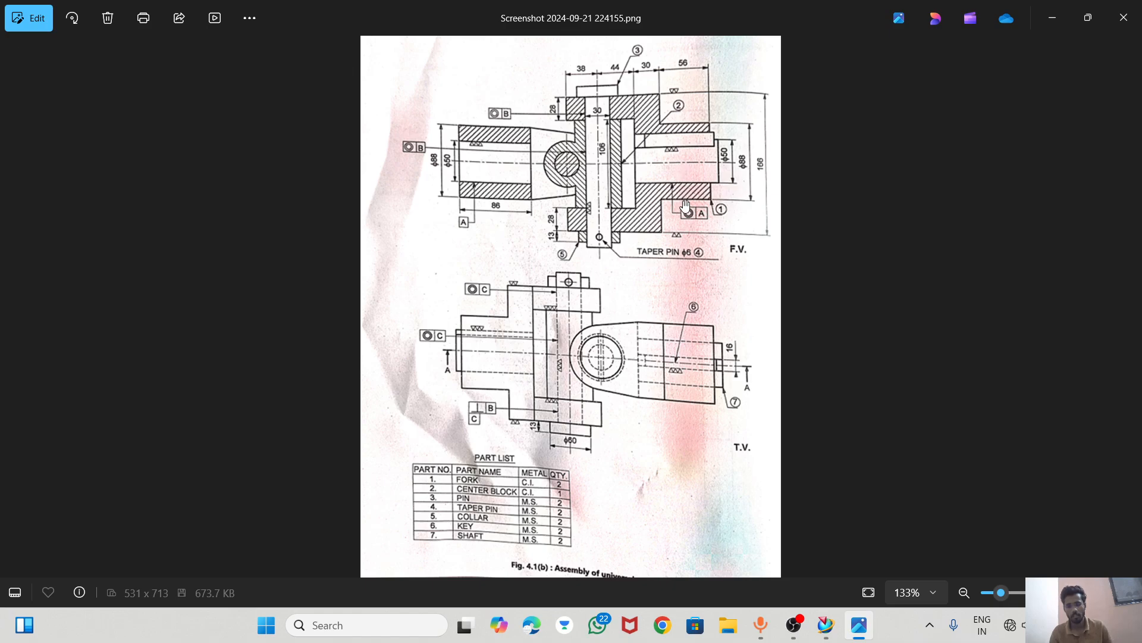
key("Left")
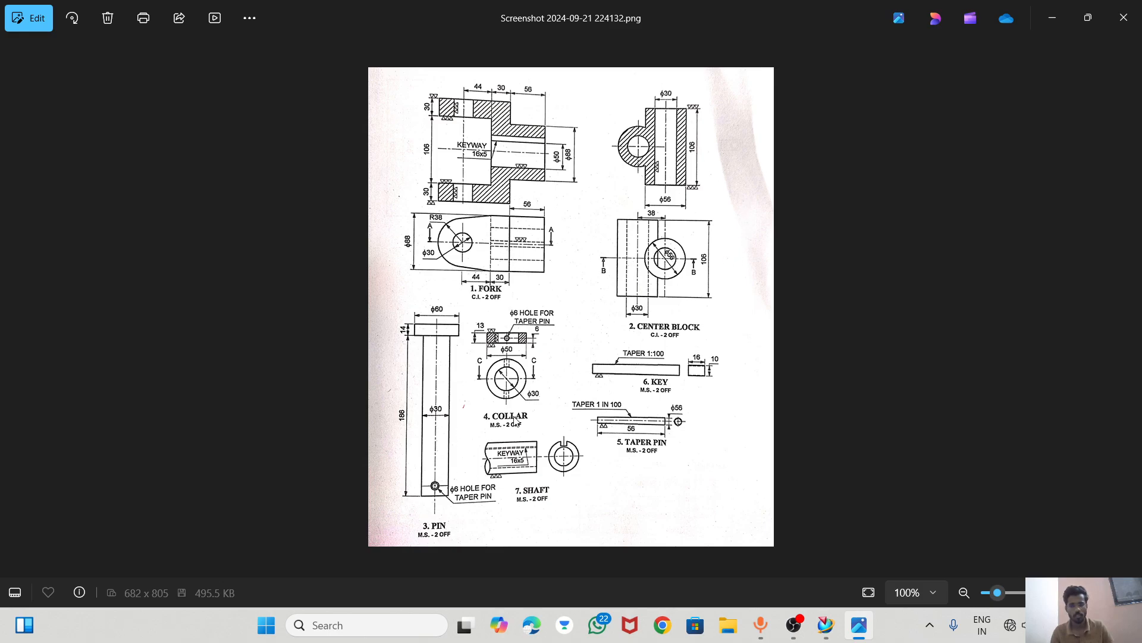
left_click(1052, 18)
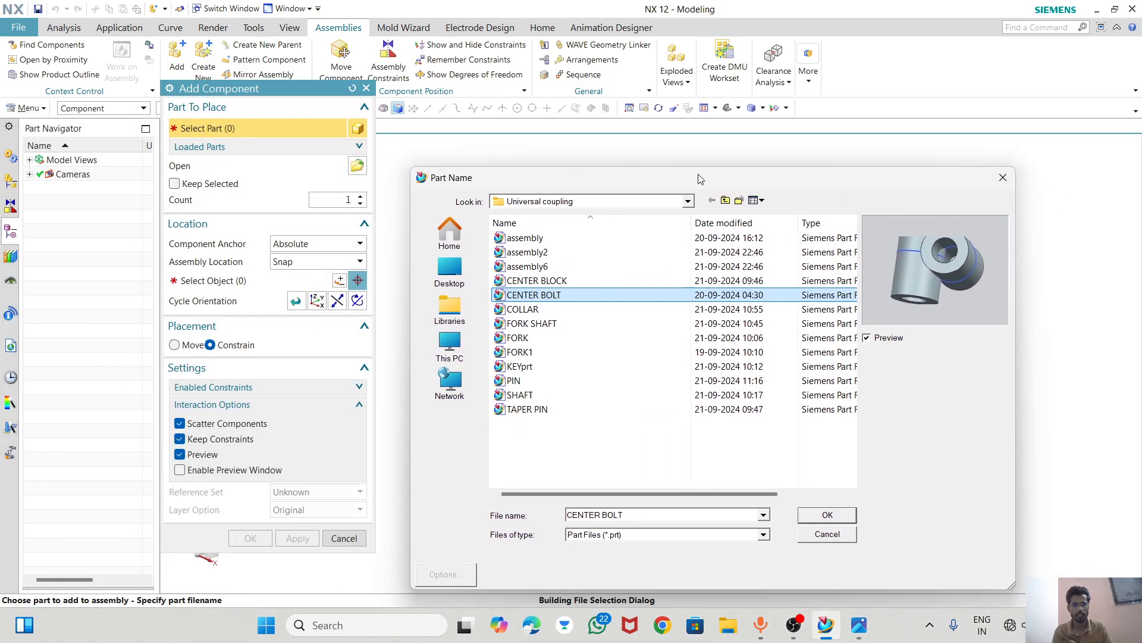
- Compare the previews of CENTER BLOCK, CENTER BOLT and FORK SHAFT, and load FORK as the component to place
left_click(511, 232)
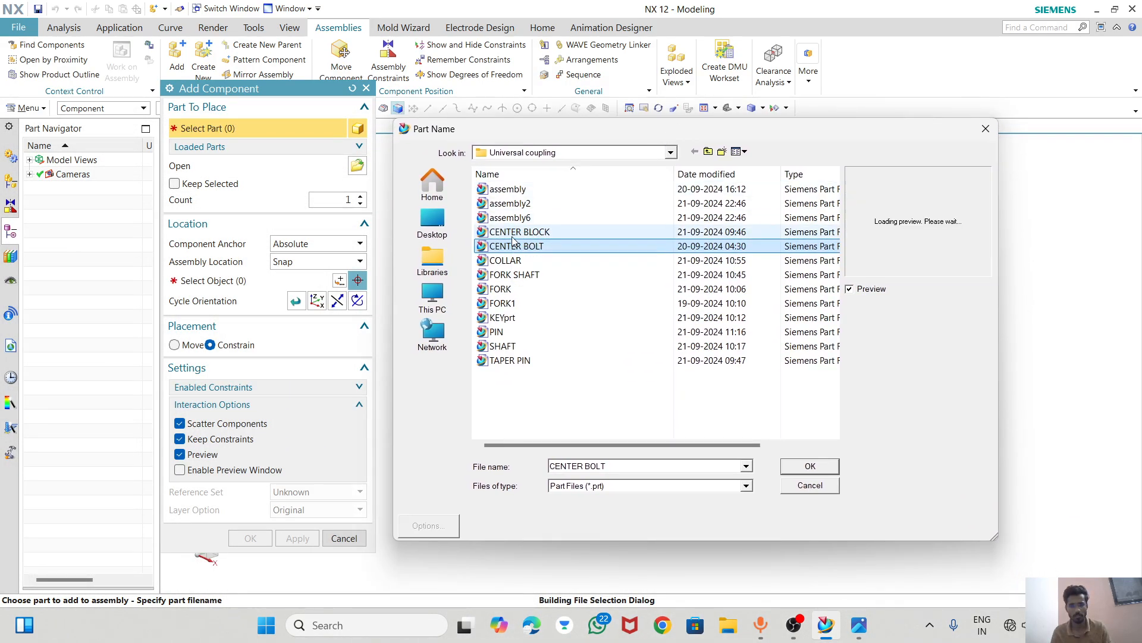
left_click(512, 247)
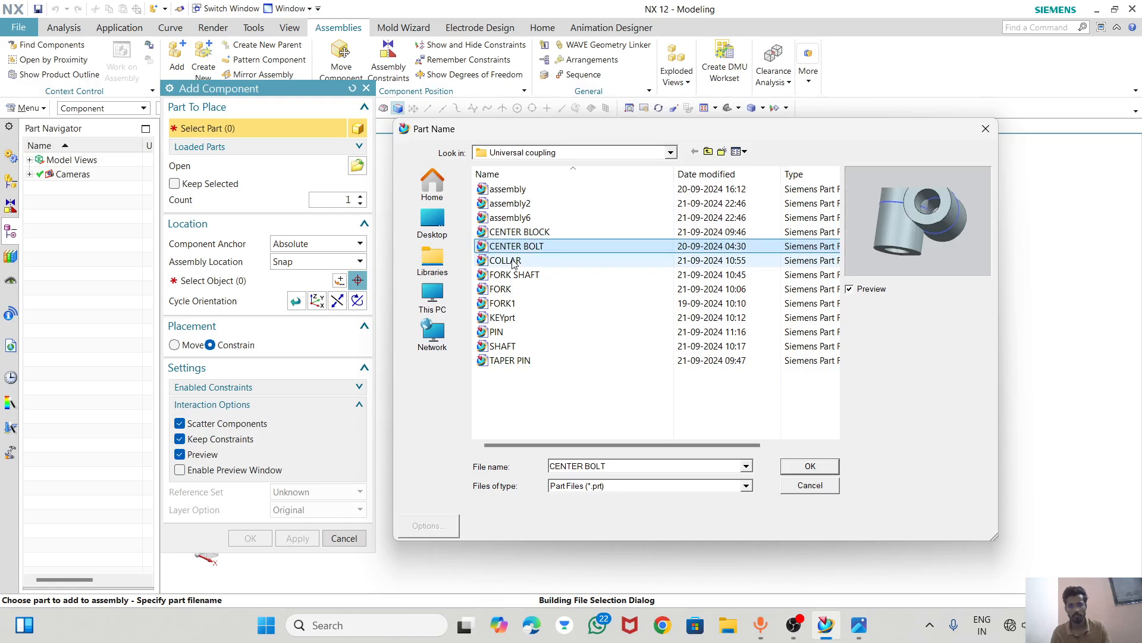
left_click(504, 275)
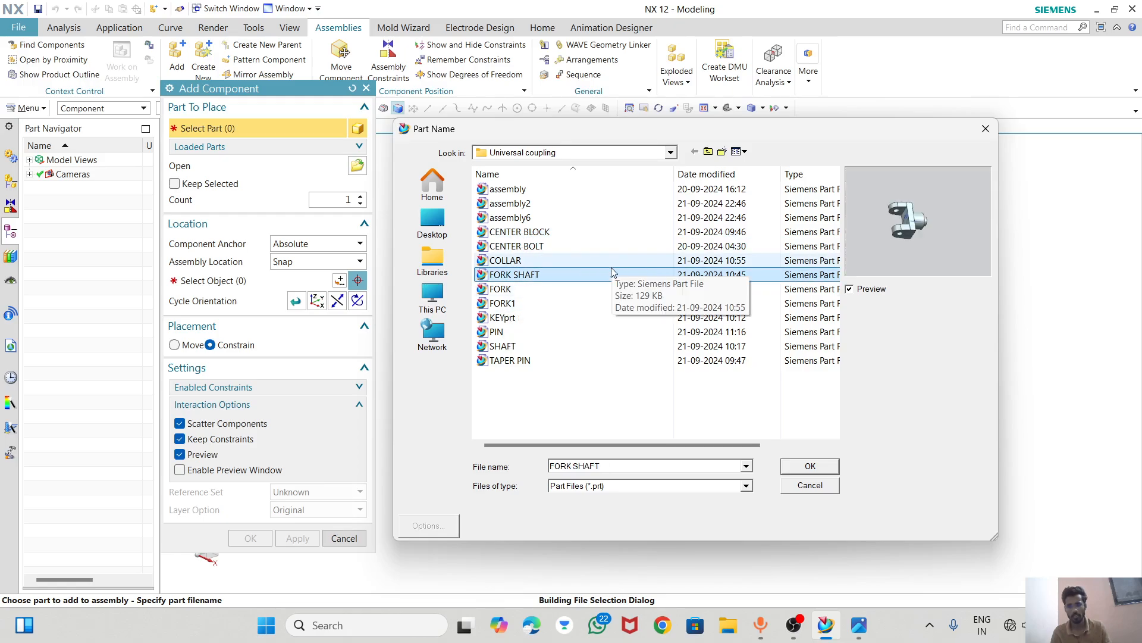
left_click(509, 290)
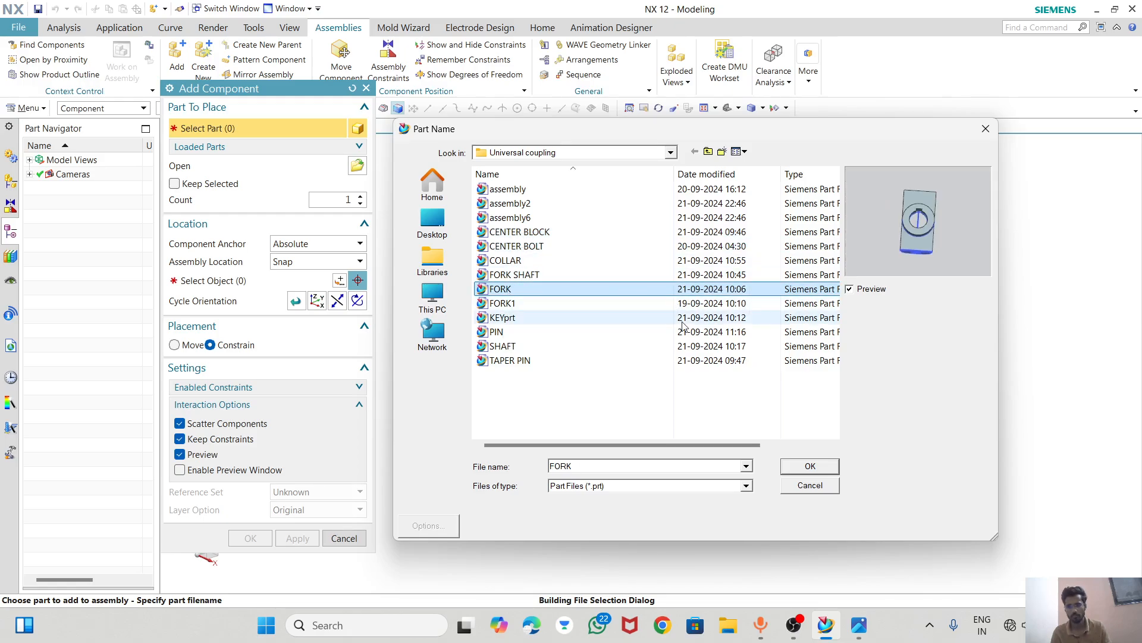
left_click(797, 469)
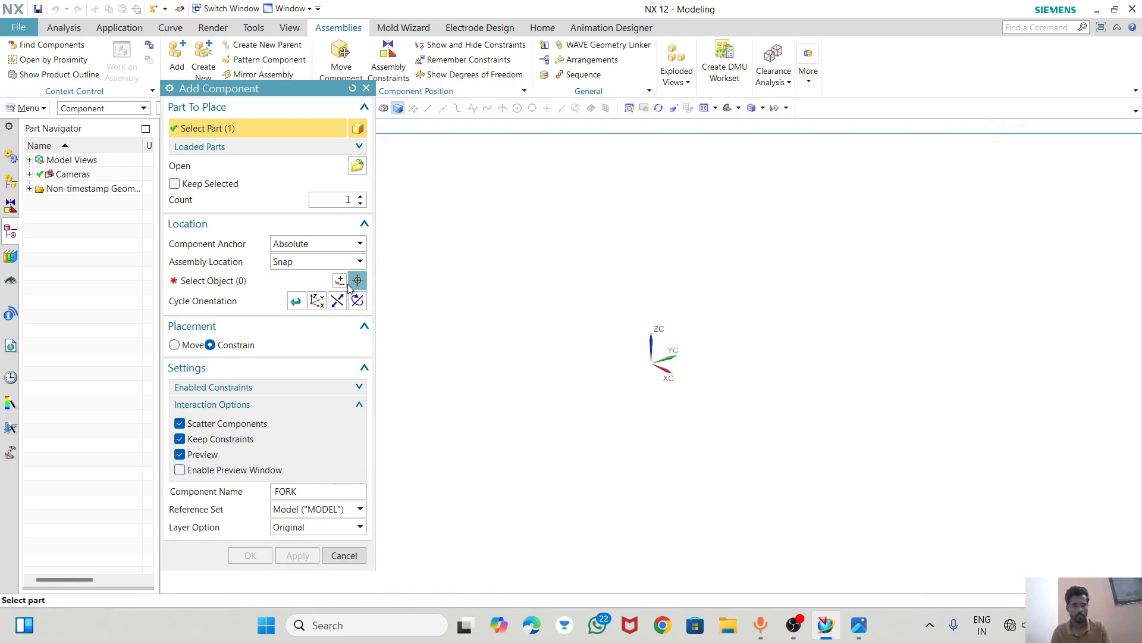
- Locate the FORK component at the absolute origin 0, 0, 0 and rotate it 90 degrees about the ZC axis
key("Escape")
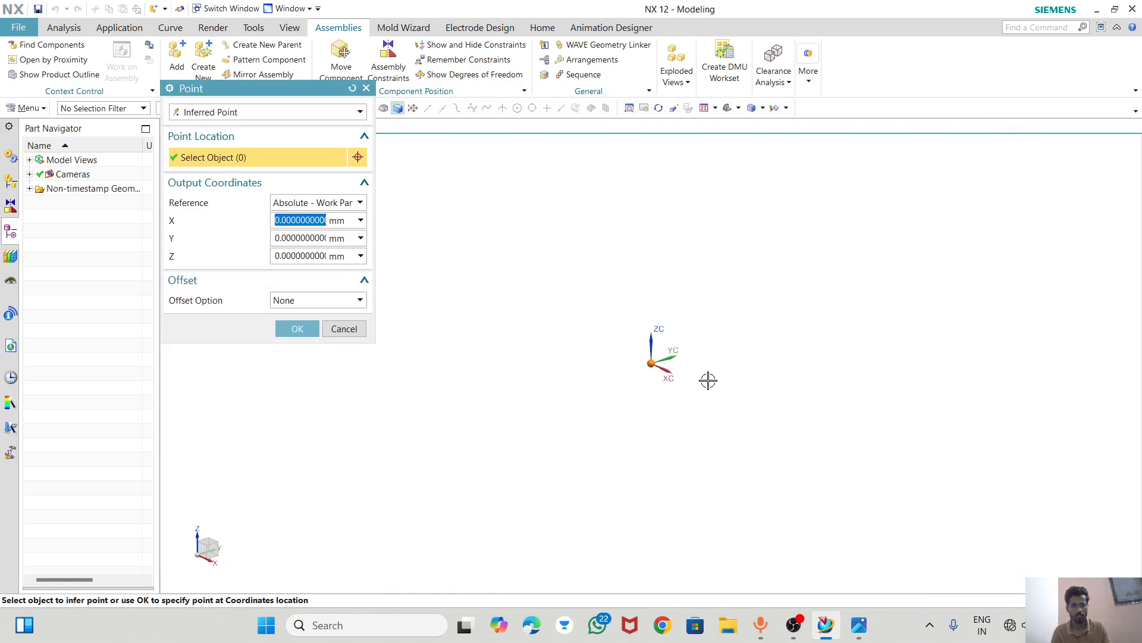
left_click(294, 329)
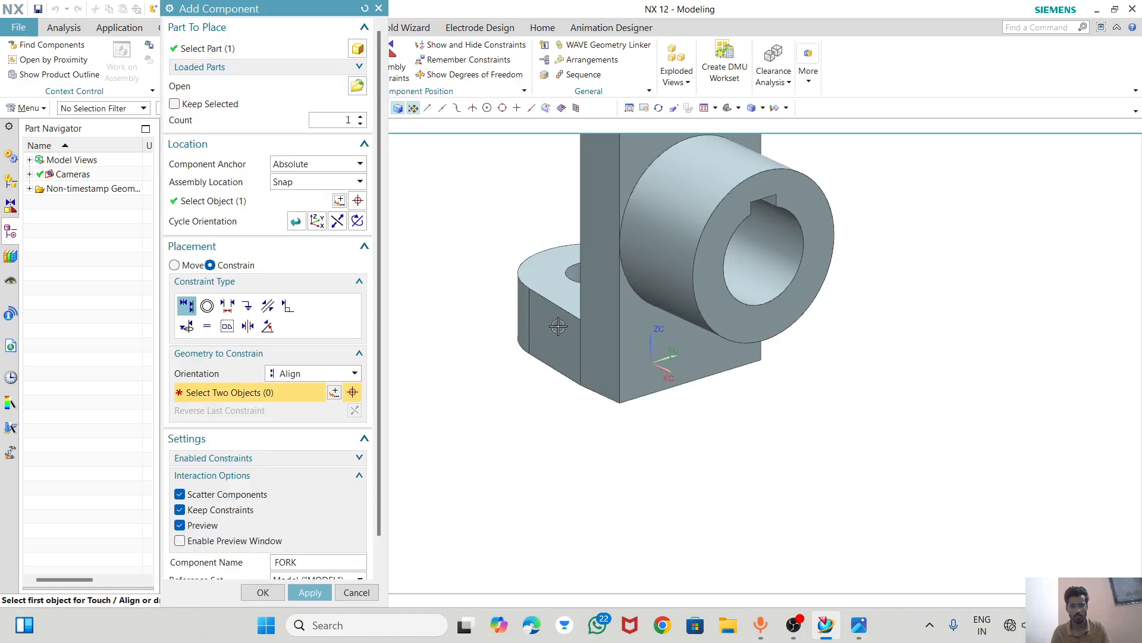
left_click(176, 266)
left_click_drag(666, 269, 633, 196)
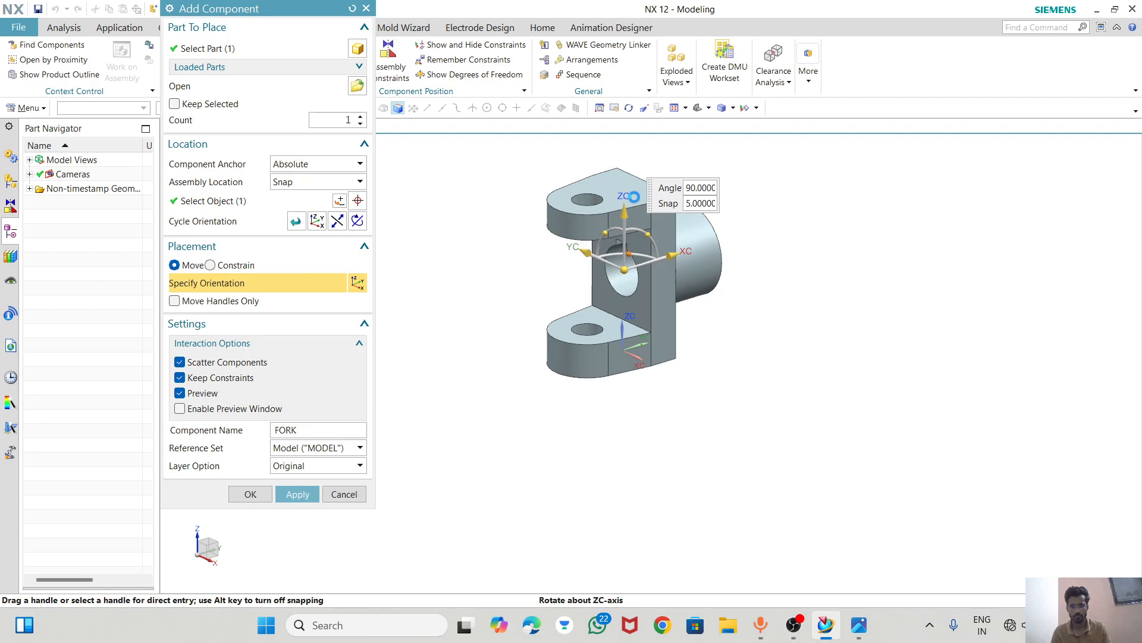
left_click(624, 270)
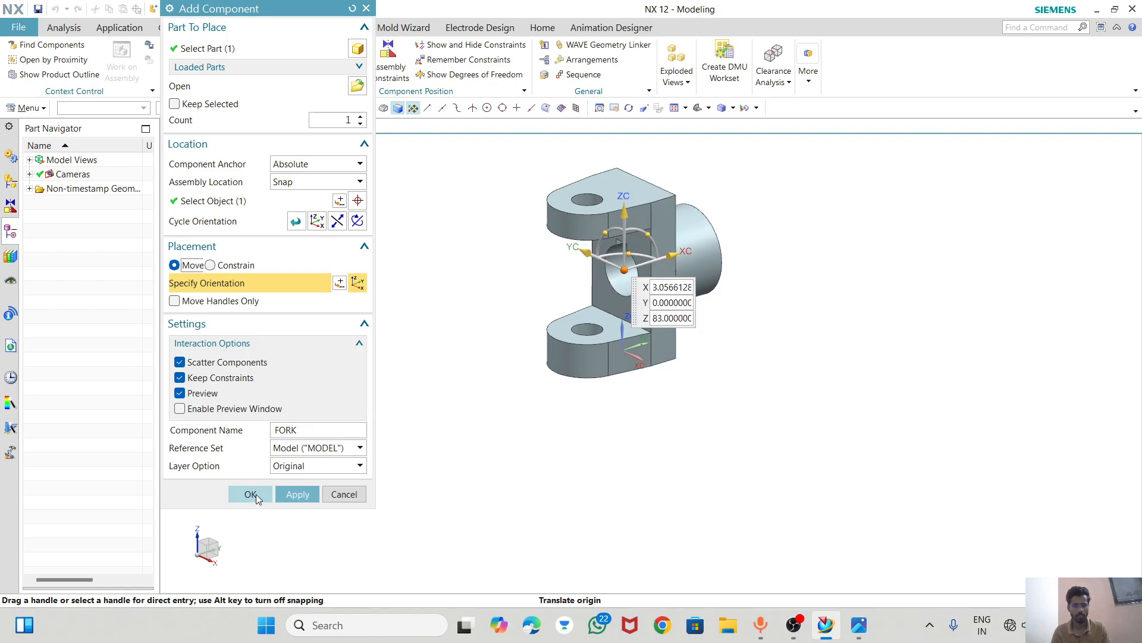
- Add the fork to the assembly as the first component, grounded with a Fix constraint
left_click(237, 266)
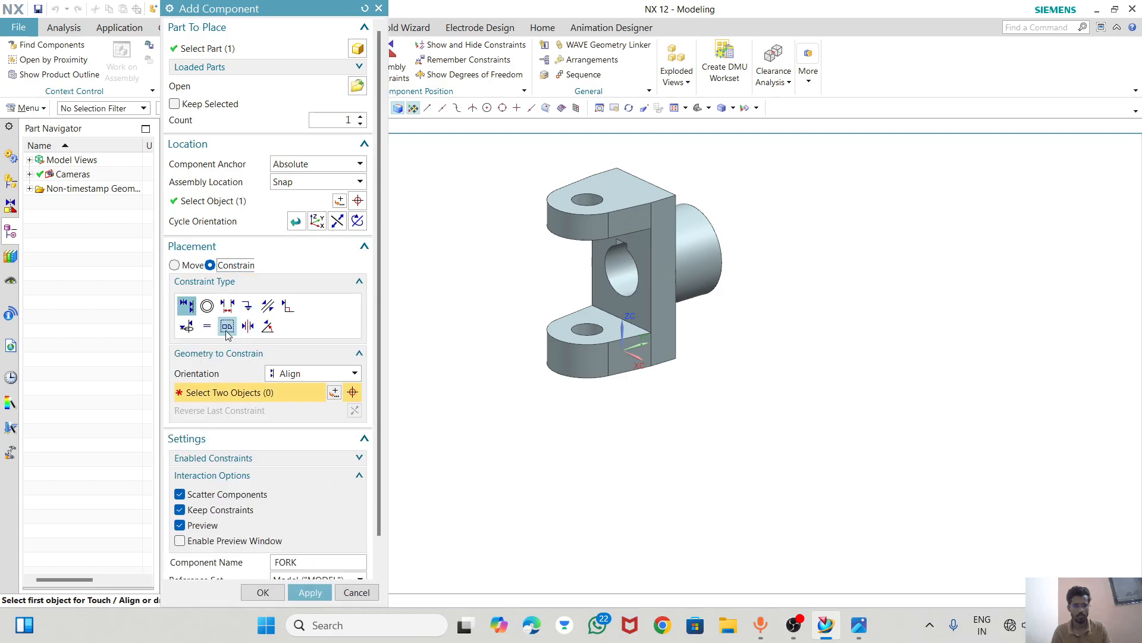
left_click(252, 304)
left_click(263, 592)
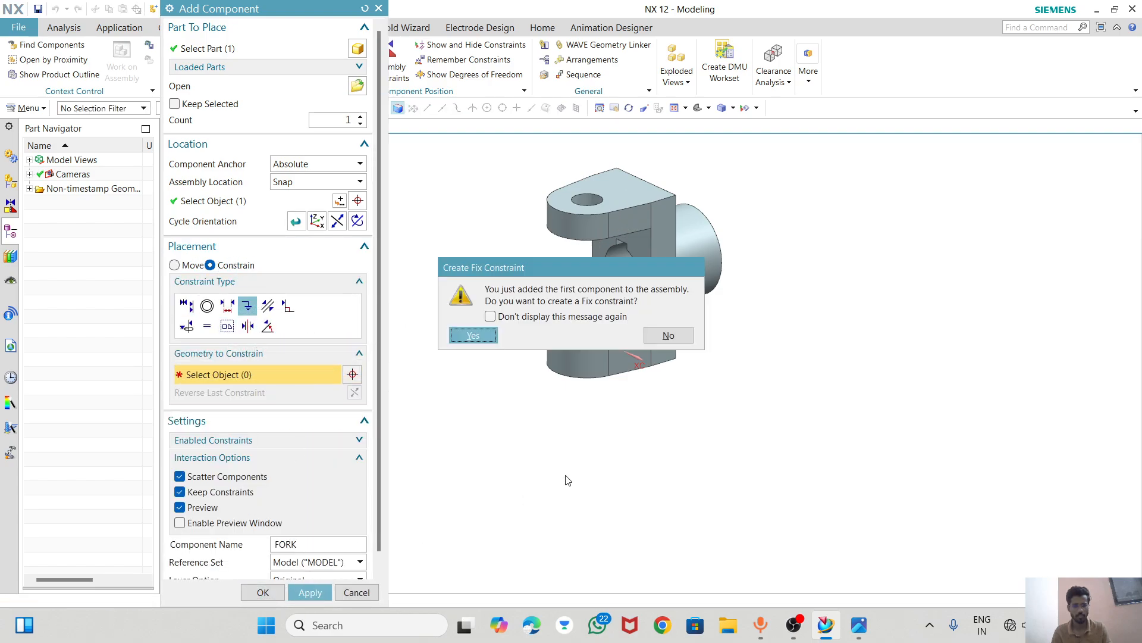
left_click(473, 335)
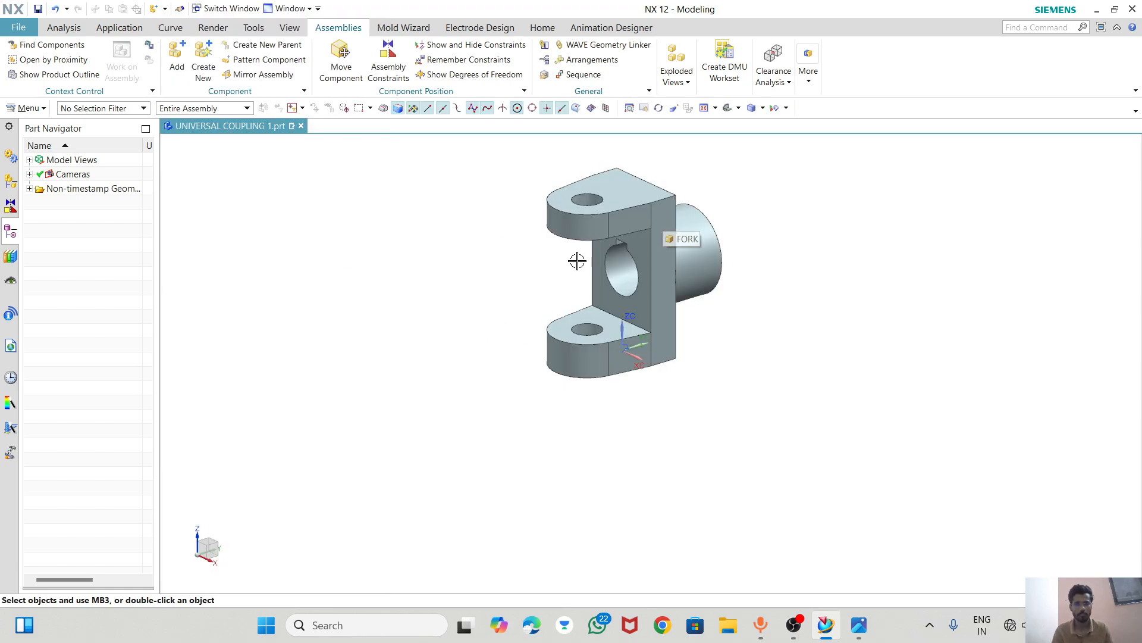
- Start adding another component, compare part previews in the Universal coupling folder, and load SHAFT
left_click(177, 57)
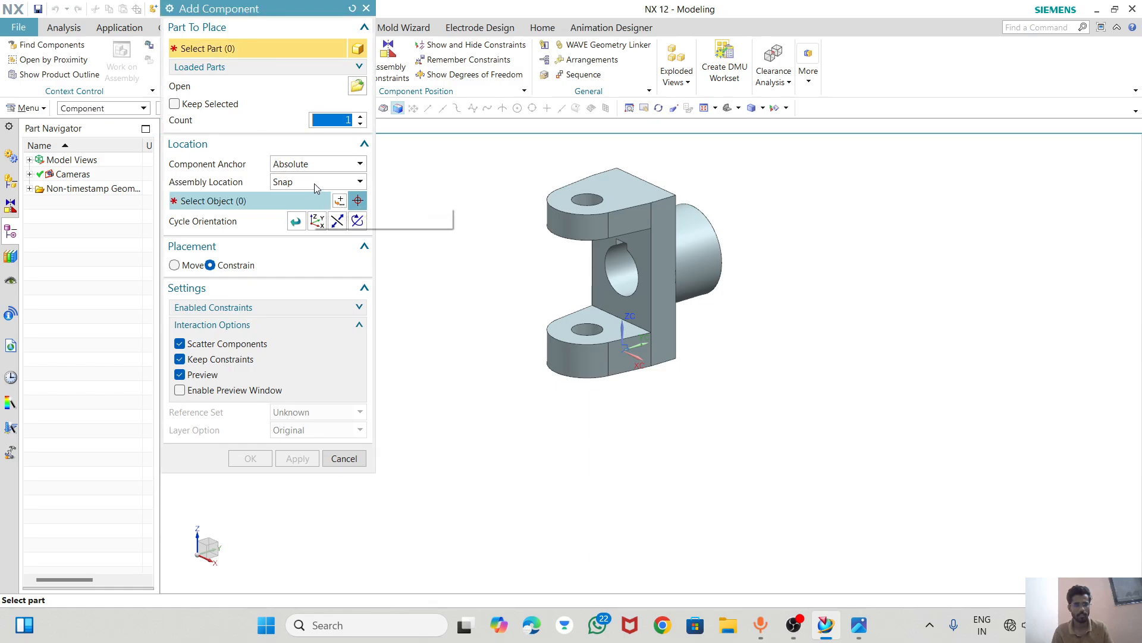
left_click(357, 87)
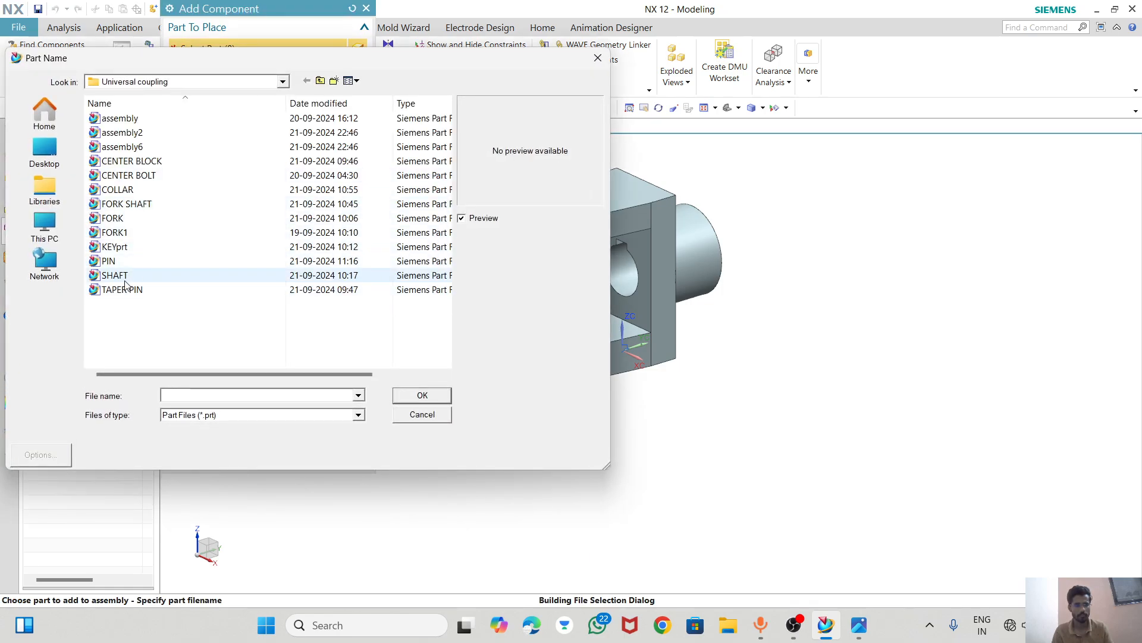
left_click(119, 276)
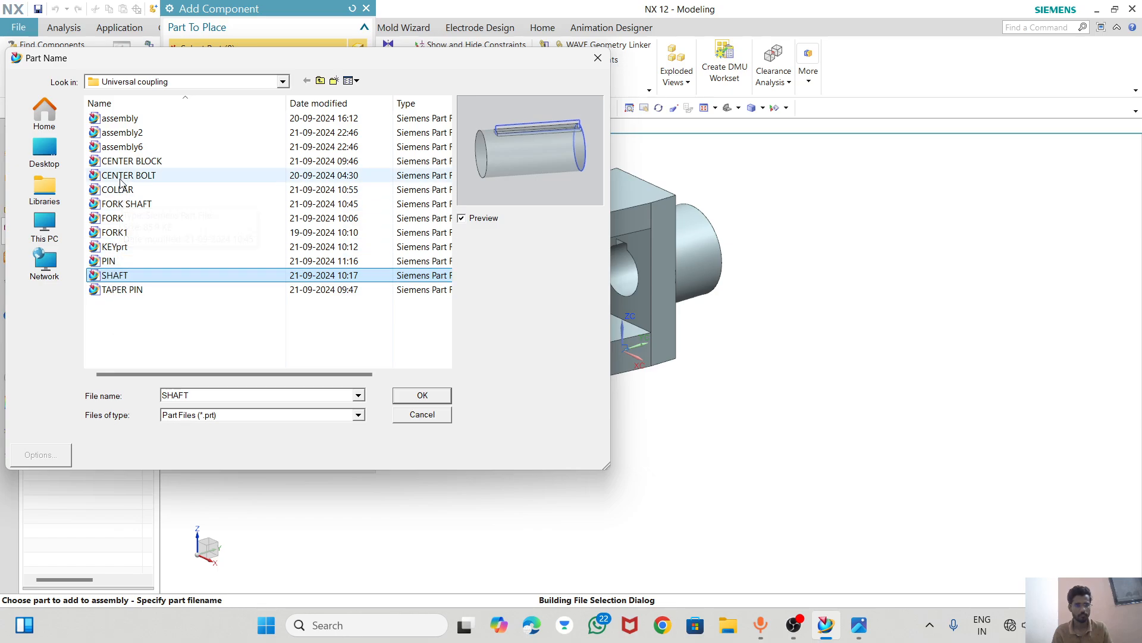
left_click(119, 177)
left_click(116, 204)
left_click(105, 249)
left_click(108, 262)
left_click(115, 276)
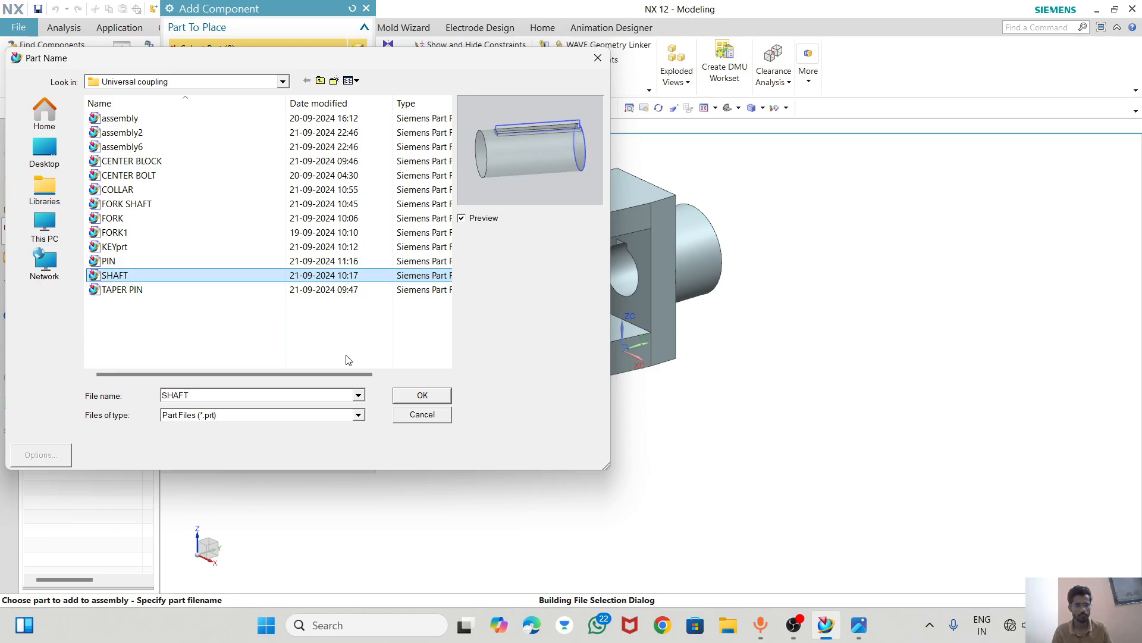
left_click(416, 395)
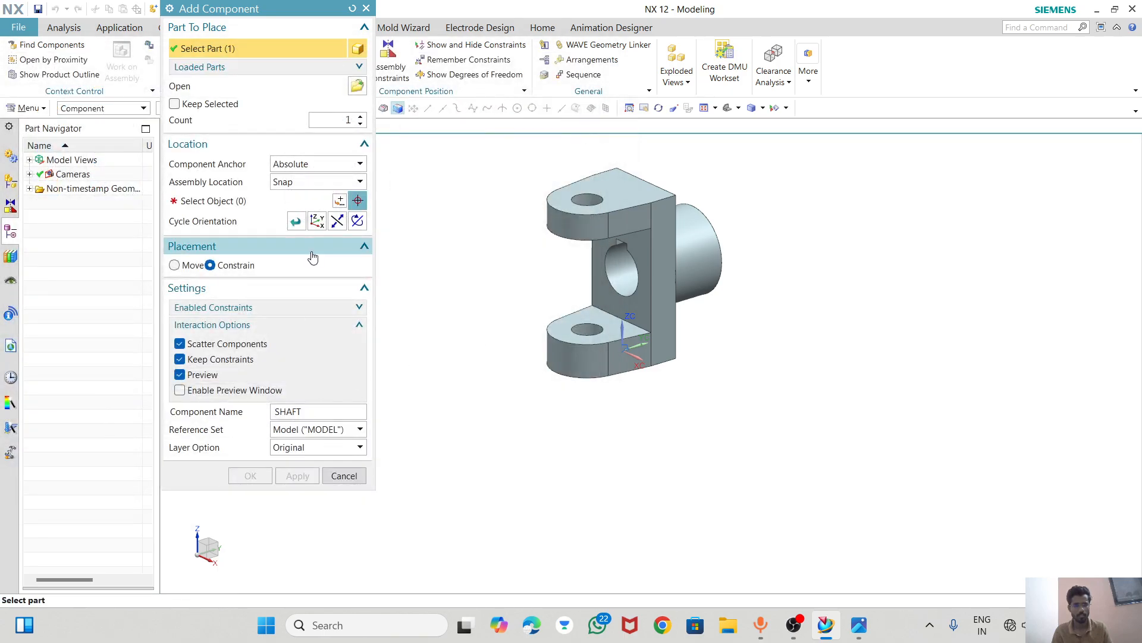
- Locate the shaft at the absolute origin, then move it in front of the fork's bore to X -53, Y 0, Z 70
left_click(341, 204)
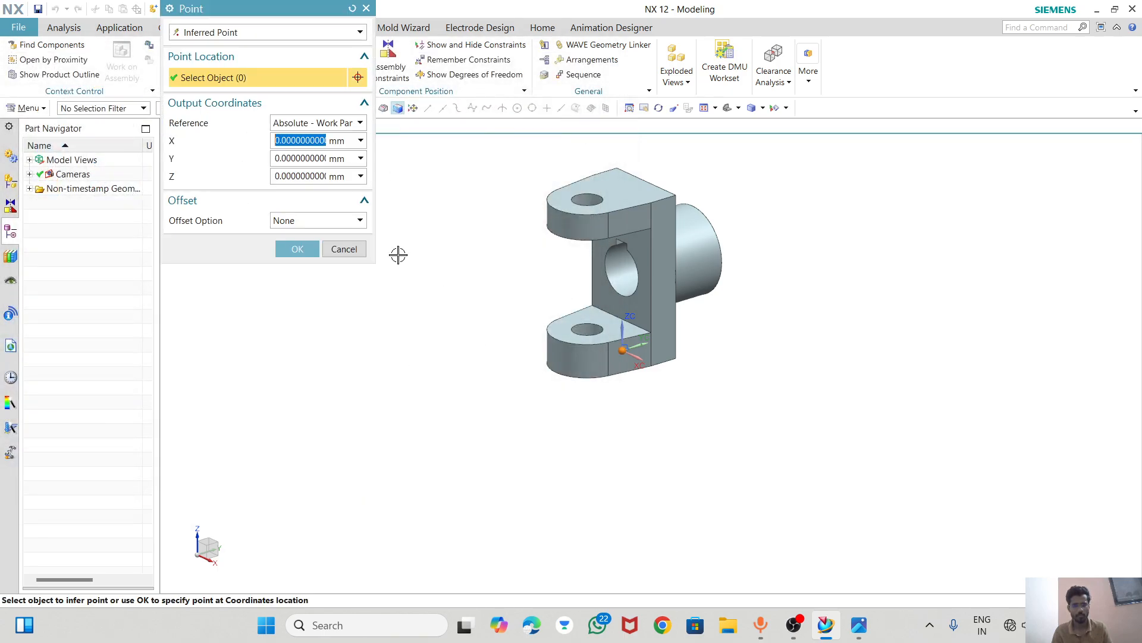
left_click(298, 258)
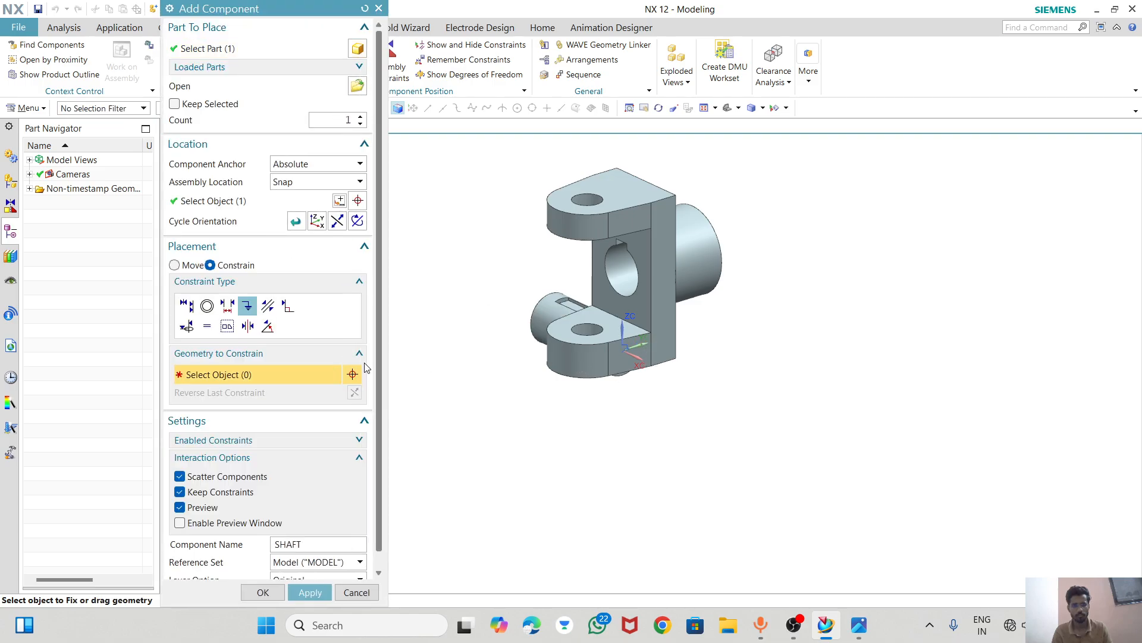
left_click(174, 266)
left_click_drag(626, 337, 590, 353)
left_click_drag(589, 288, 580, 216)
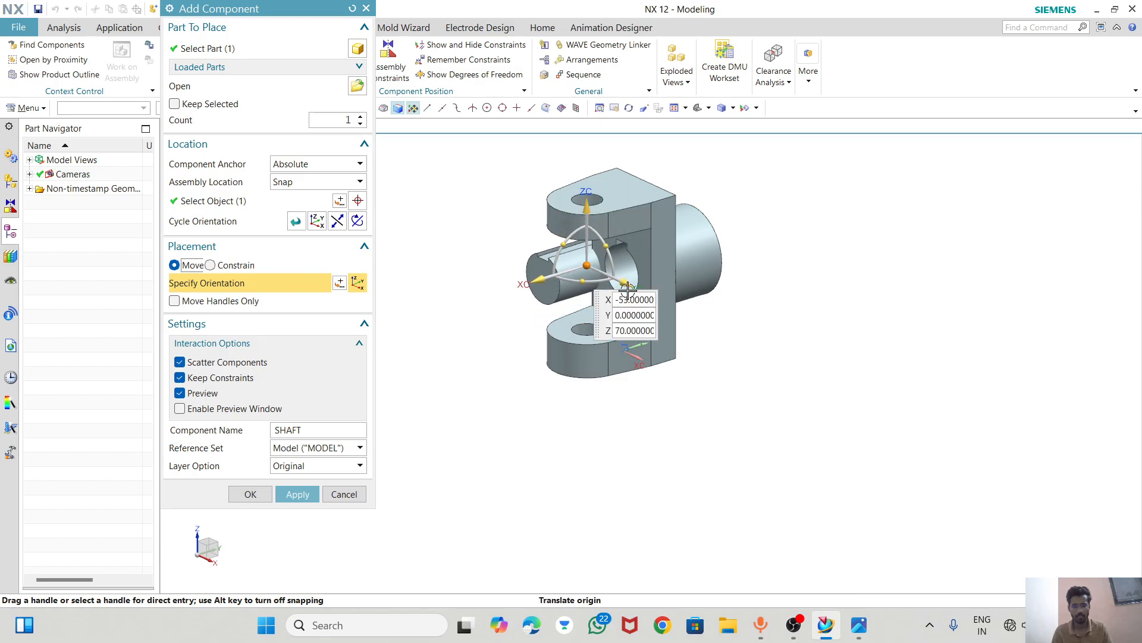
- Constrain the shaft's centerline to the fork bore's centerline using Touch Align with the Infer Center/Axis orientation
mouse_move(563, 277)
middle_mouse_down()
mouse_move(592, 278)
mouse_move(538, 275)
mouse_move(548, 273)
middle_mouse_up()
scroll(548, 273, "up", 2)
scroll(484, 289, "up", 2)
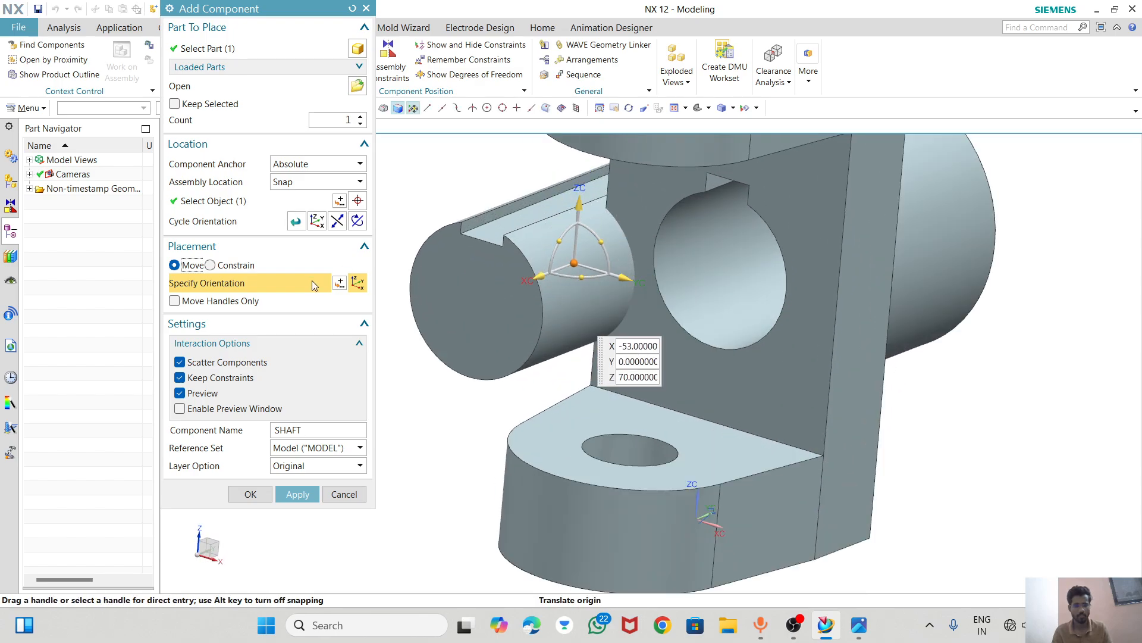
left_click(212, 264)
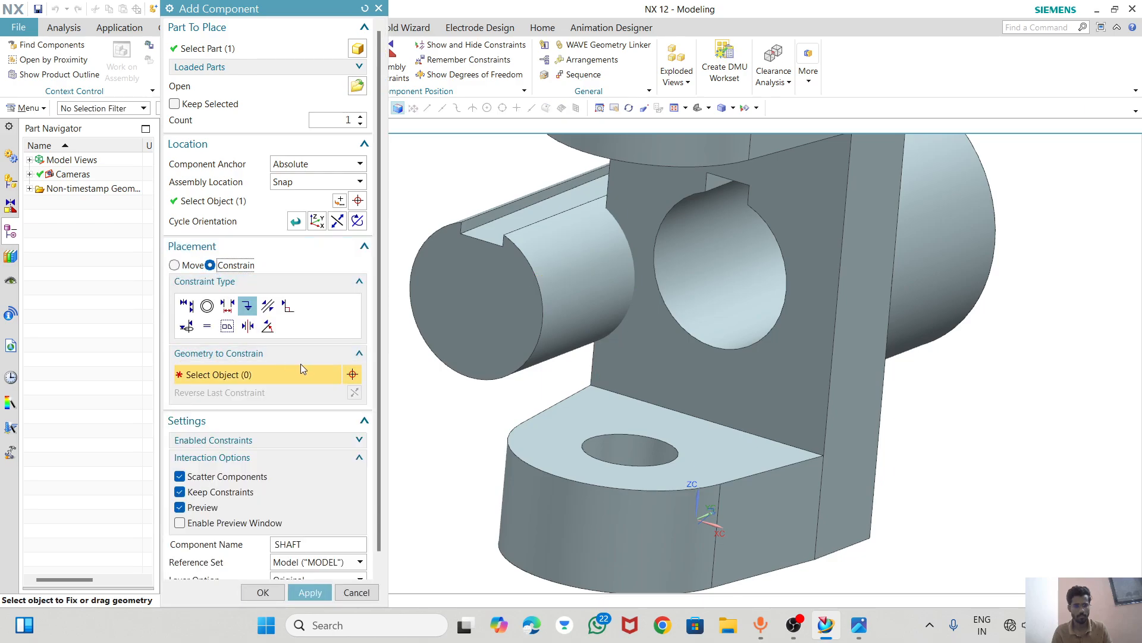
left_click(189, 306)
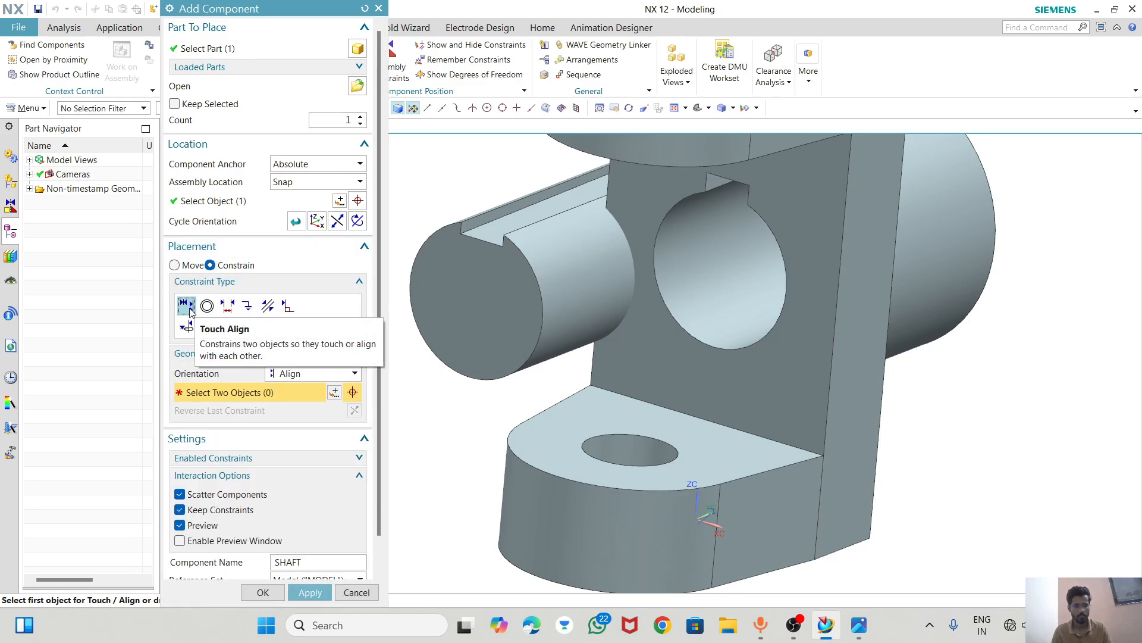
left_click(309, 374)
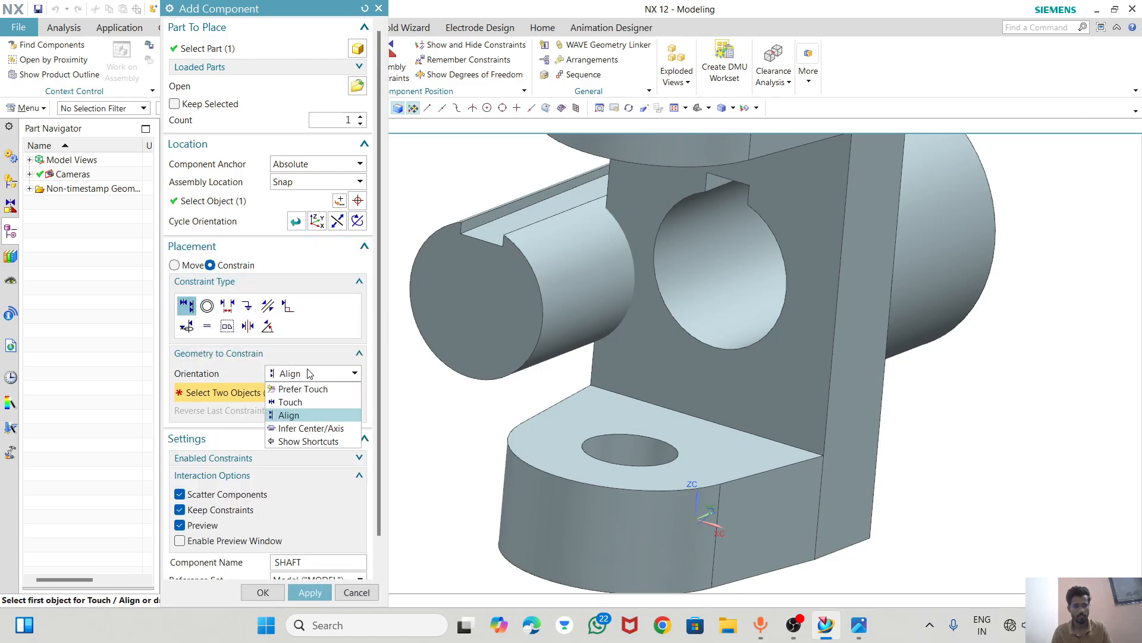
left_click(306, 428)
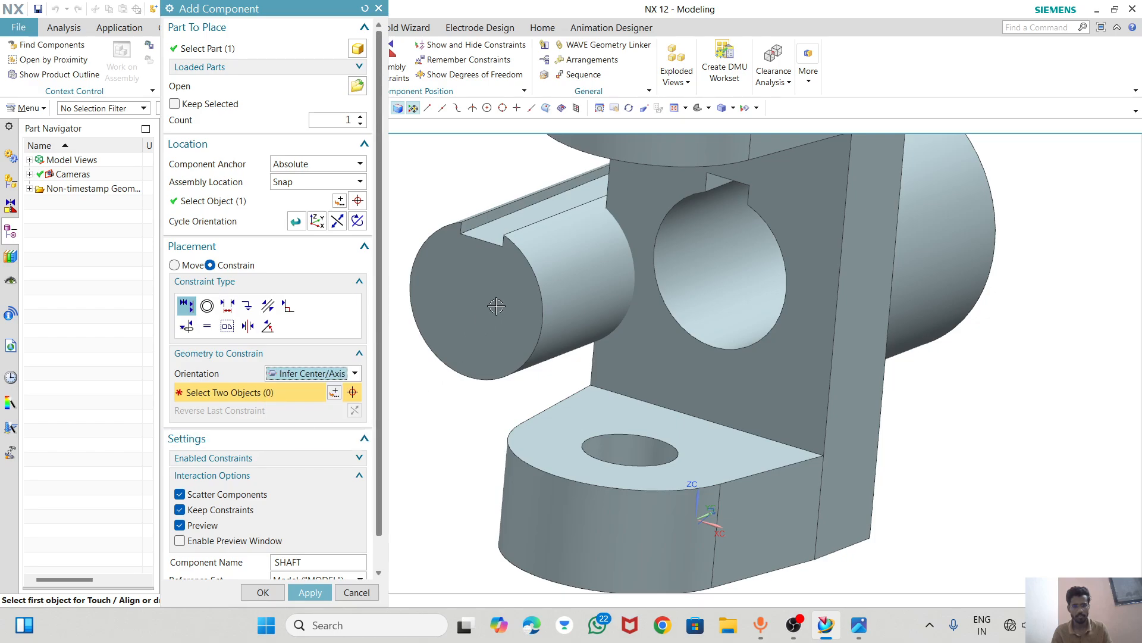
left_click(555, 275)
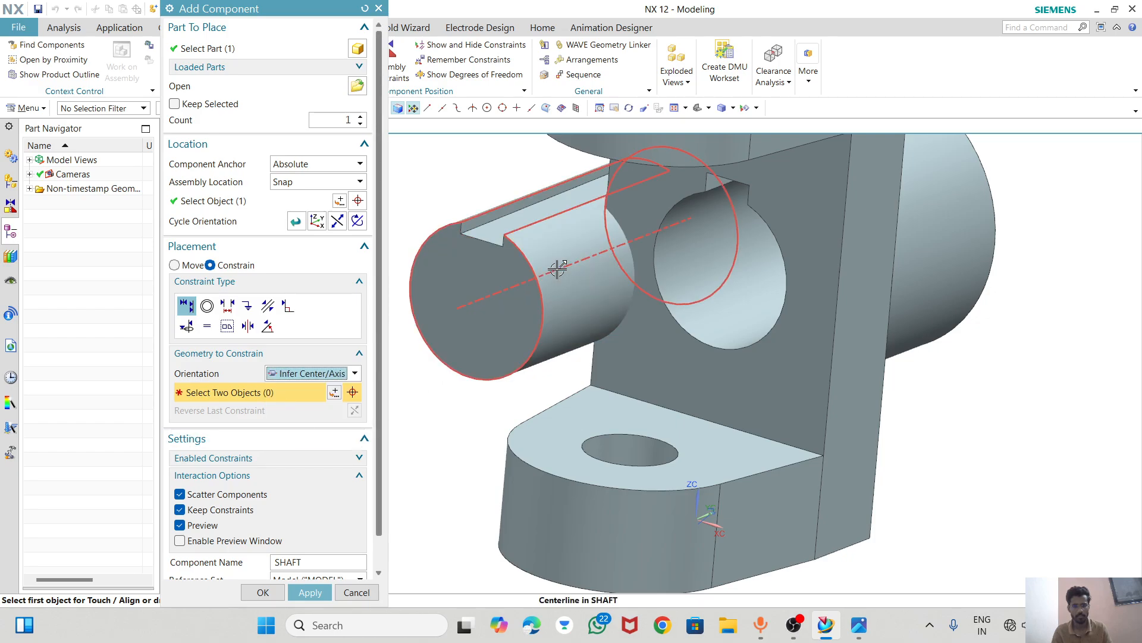
left_click(714, 269)
- Align the shaft's front end face with the fork's inner face and finish adding the shaft
scroll(620, 316, "down", 2)
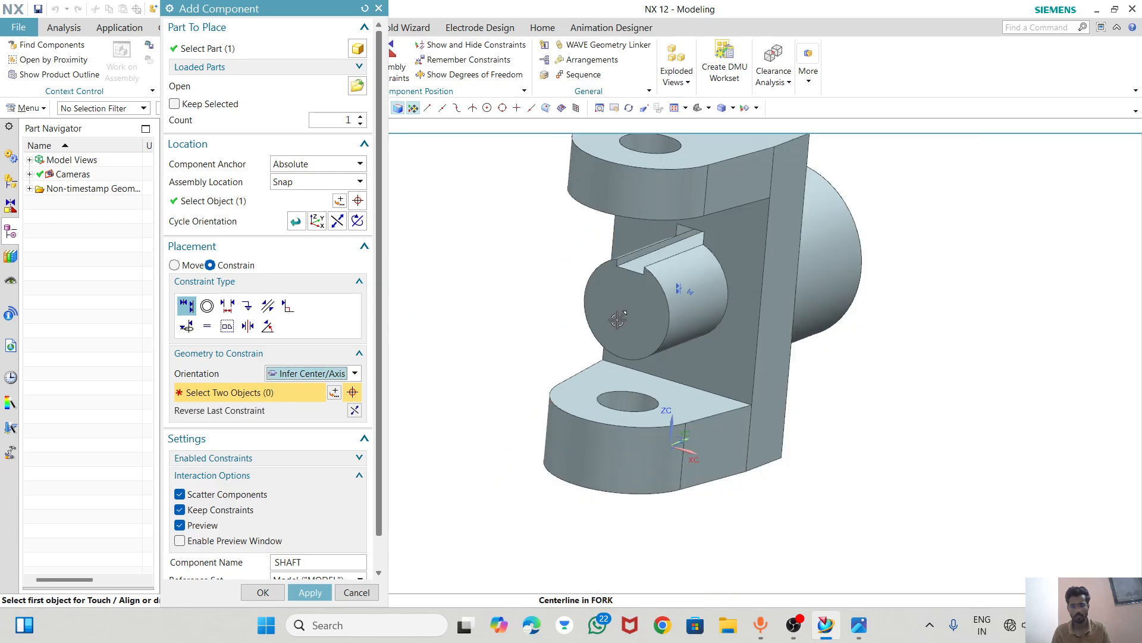
left_click(293, 375)
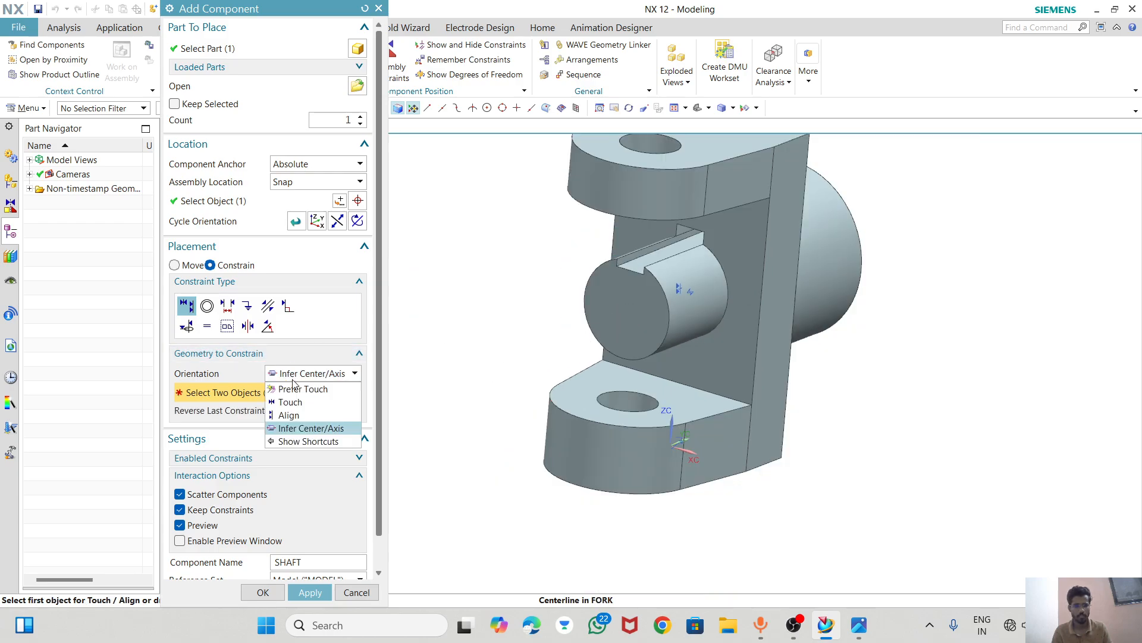
left_click(289, 416)
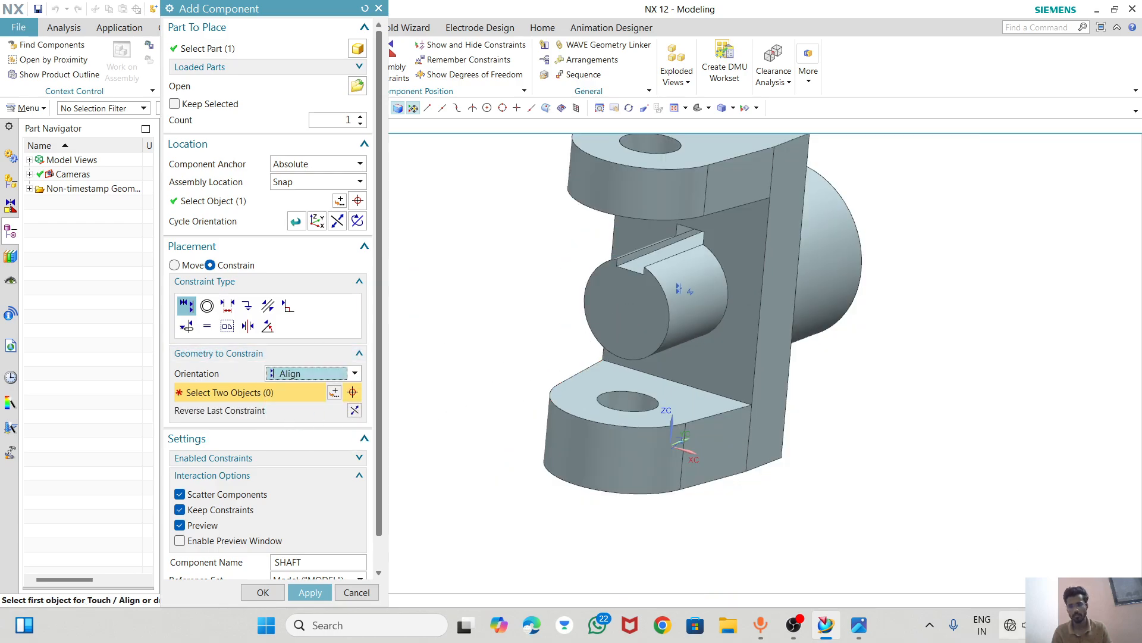
left_click(1012, 625)
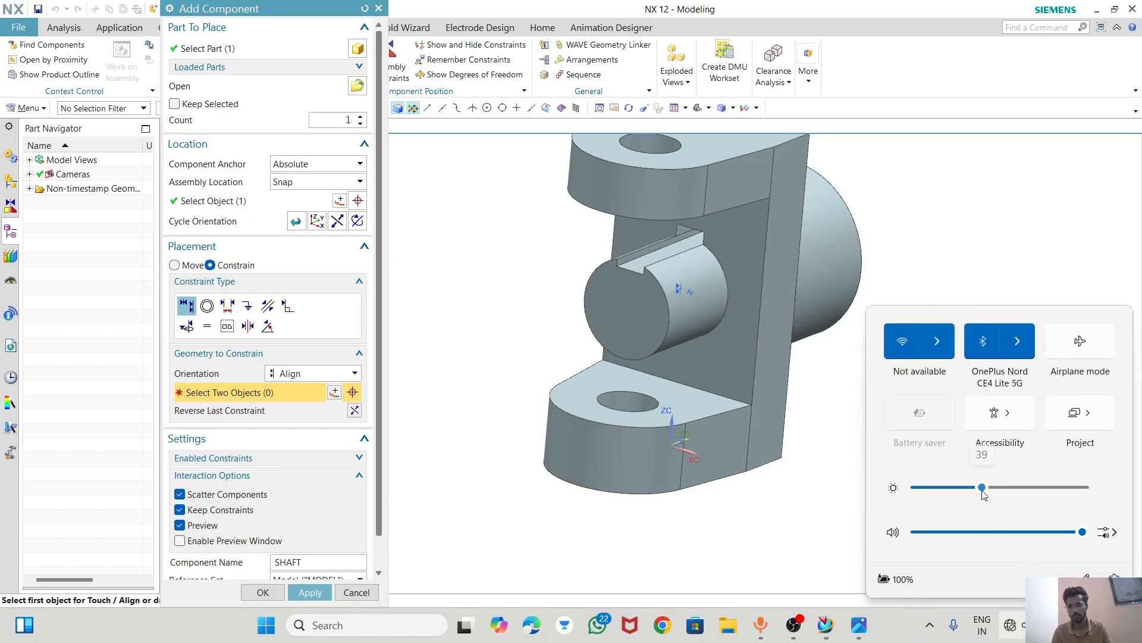
left_click(615, 301)
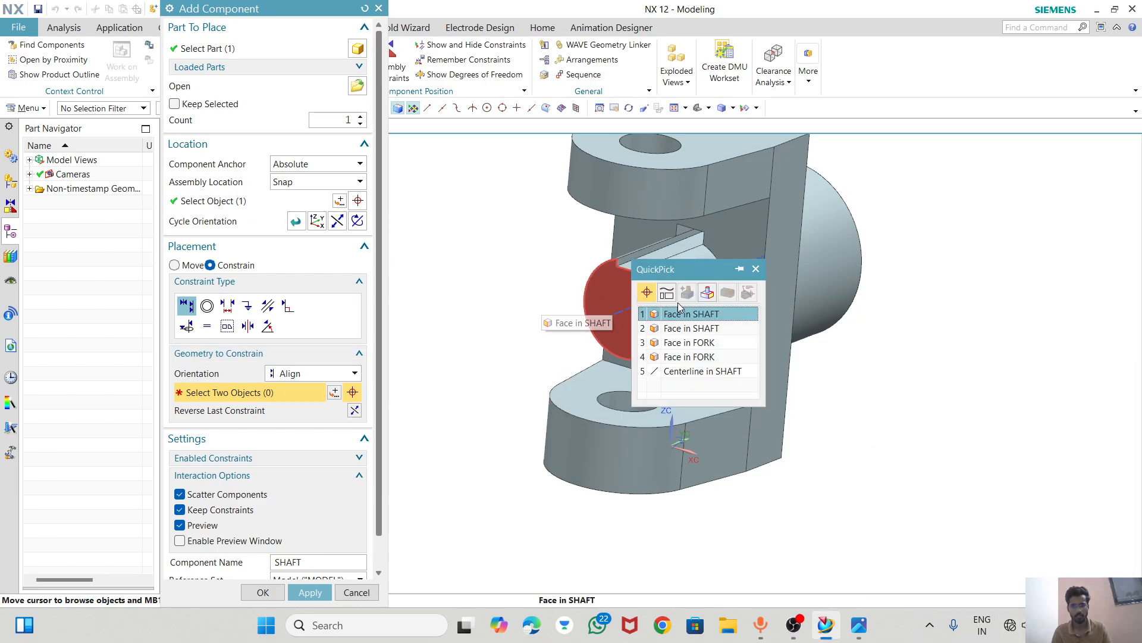
left_click(679, 316)
left_click(742, 256)
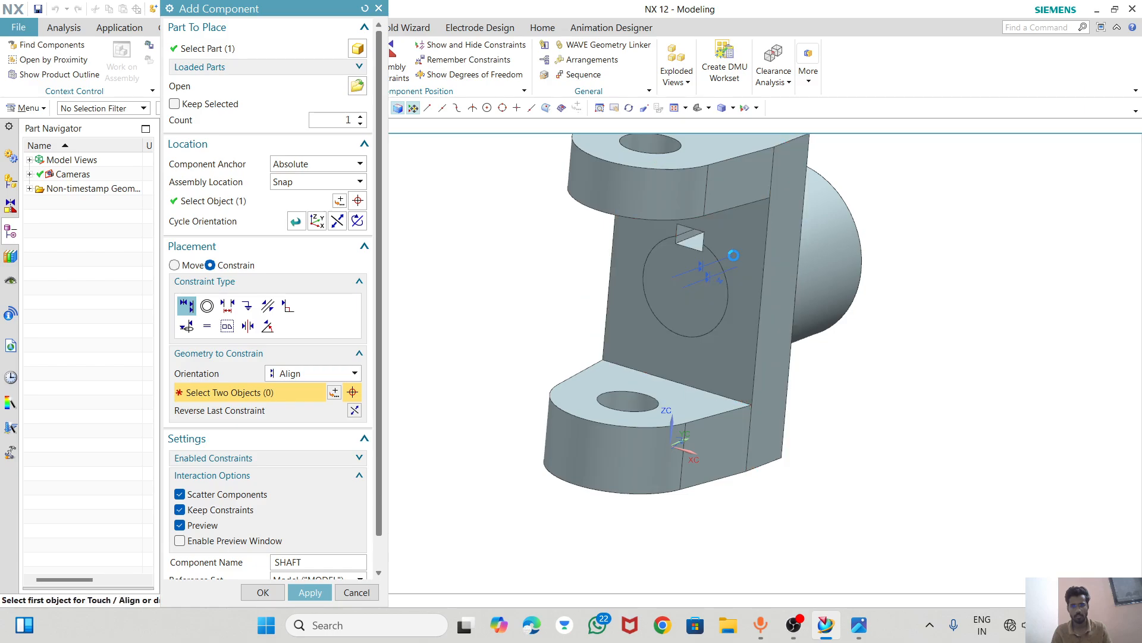
mouse_move(863, 363)
middle_mouse_down()
mouse_move(801, 357)
mouse_move(783, 369)
mouse_move(833, 357)
mouse_move(871, 373)
middle_mouse_up()
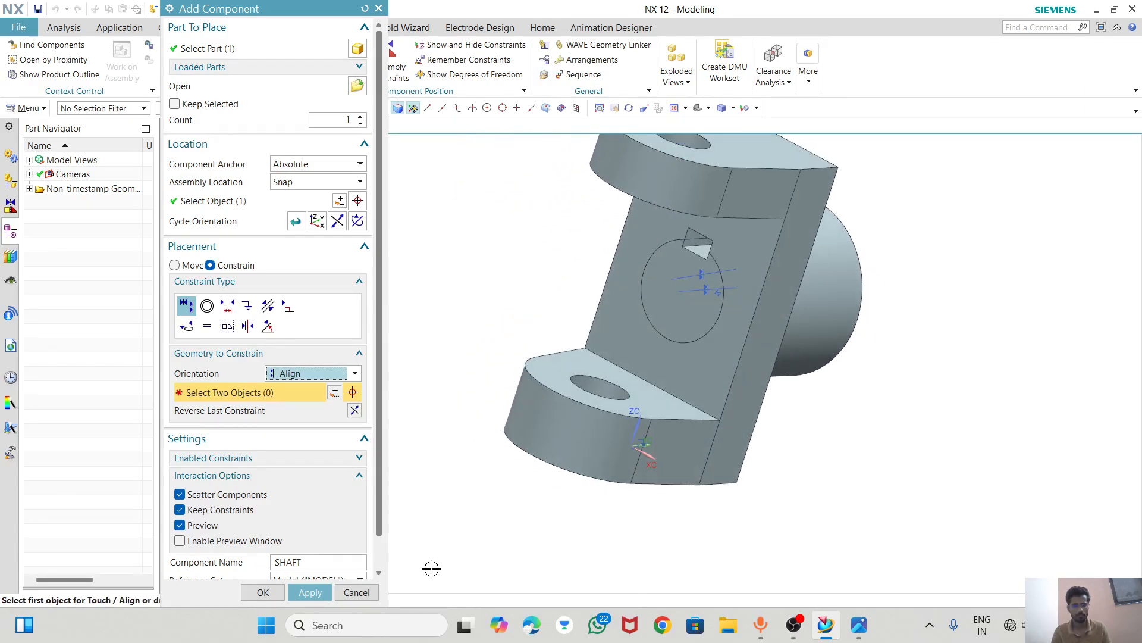
left_click(273, 591)
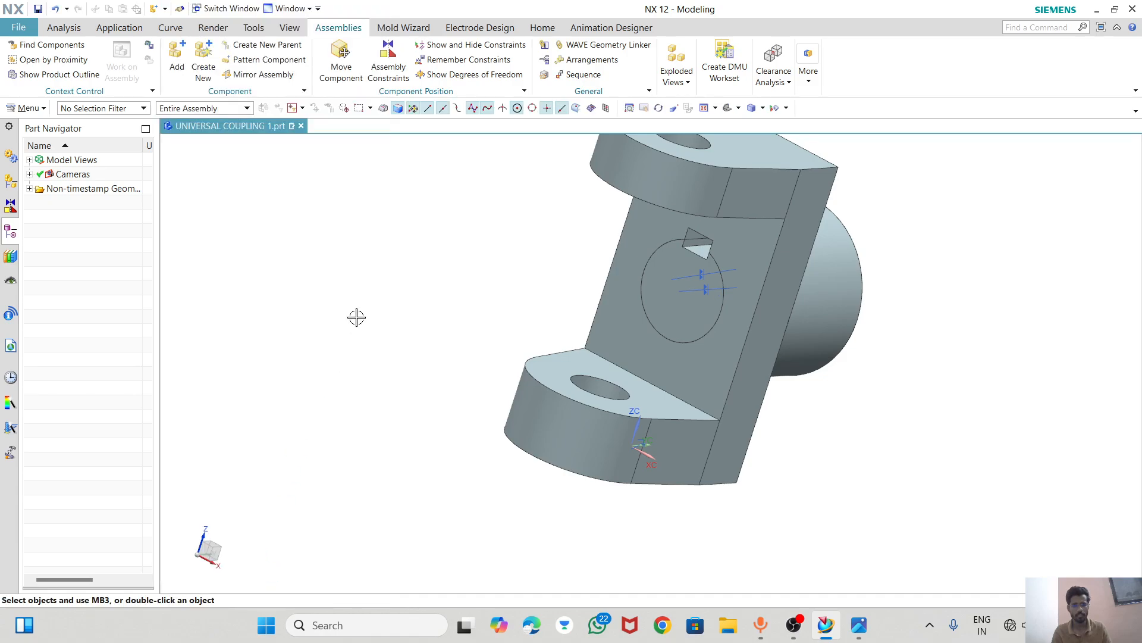
- Start adding another component, load KEYprt from the Universal coupling folder, and locate it at the absolute origin
left_click(177, 56)
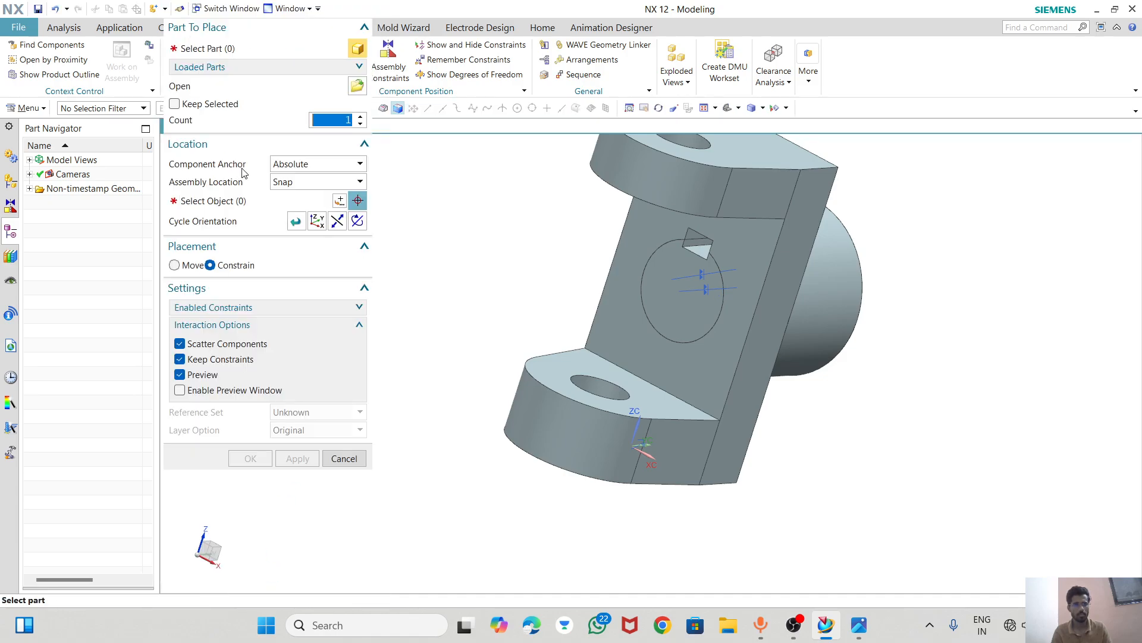
left_click(356, 86)
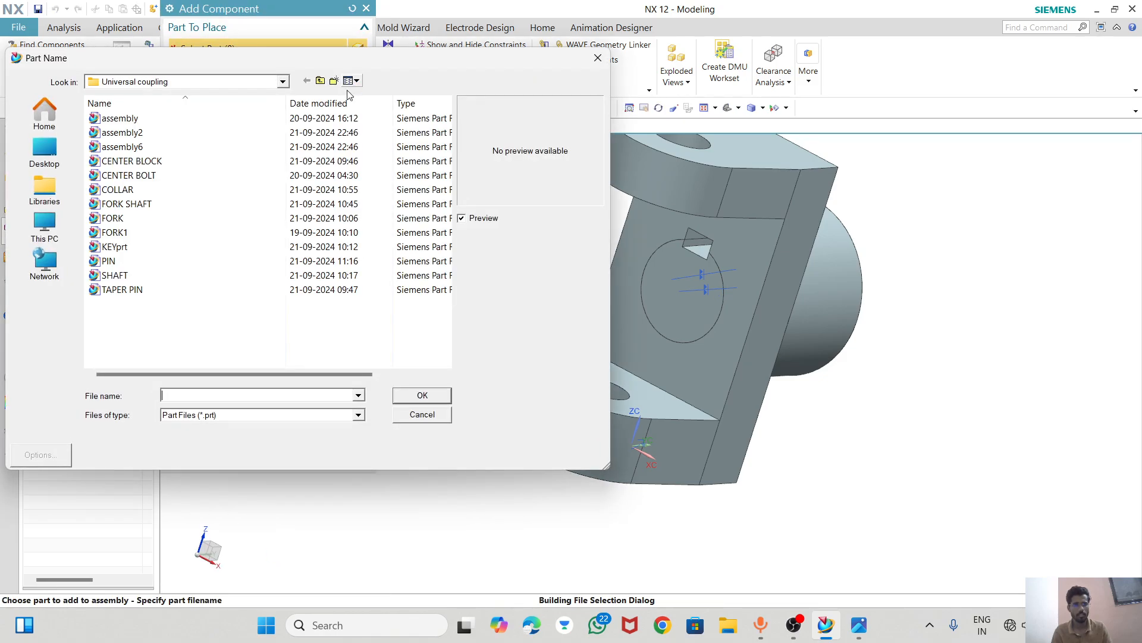
left_click(118, 250)
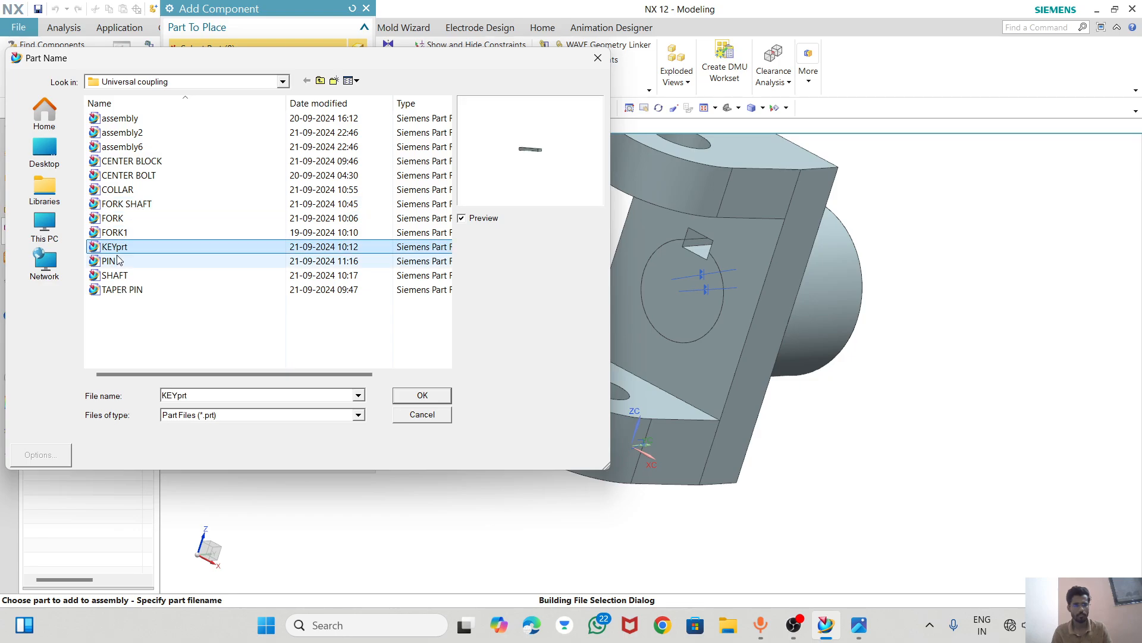
left_click(399, 394)
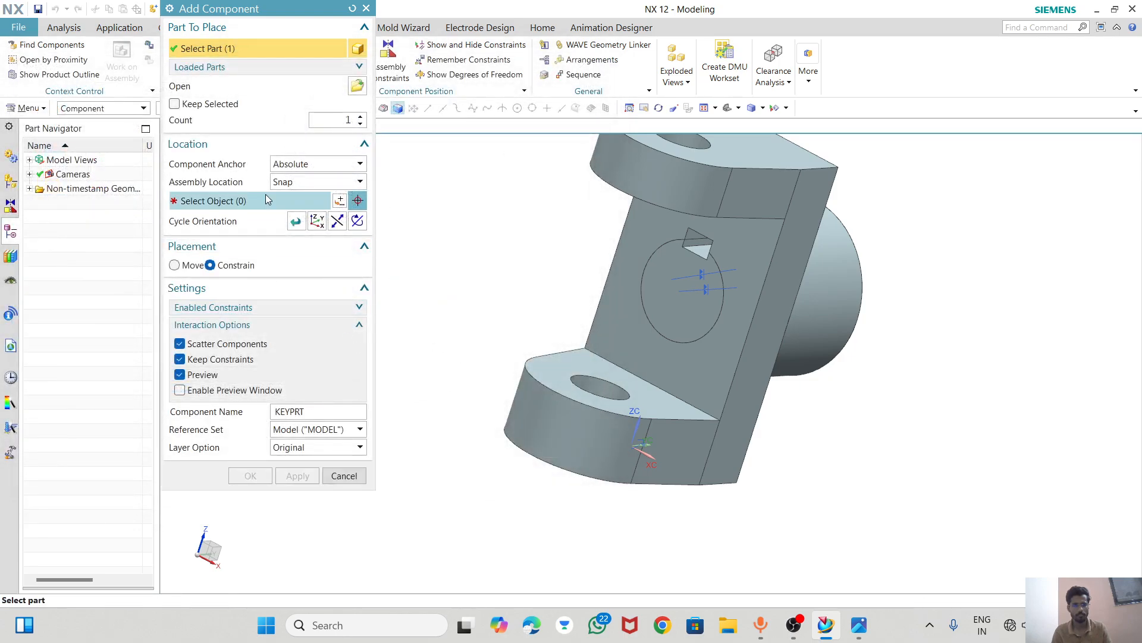
left_click(339, 201)
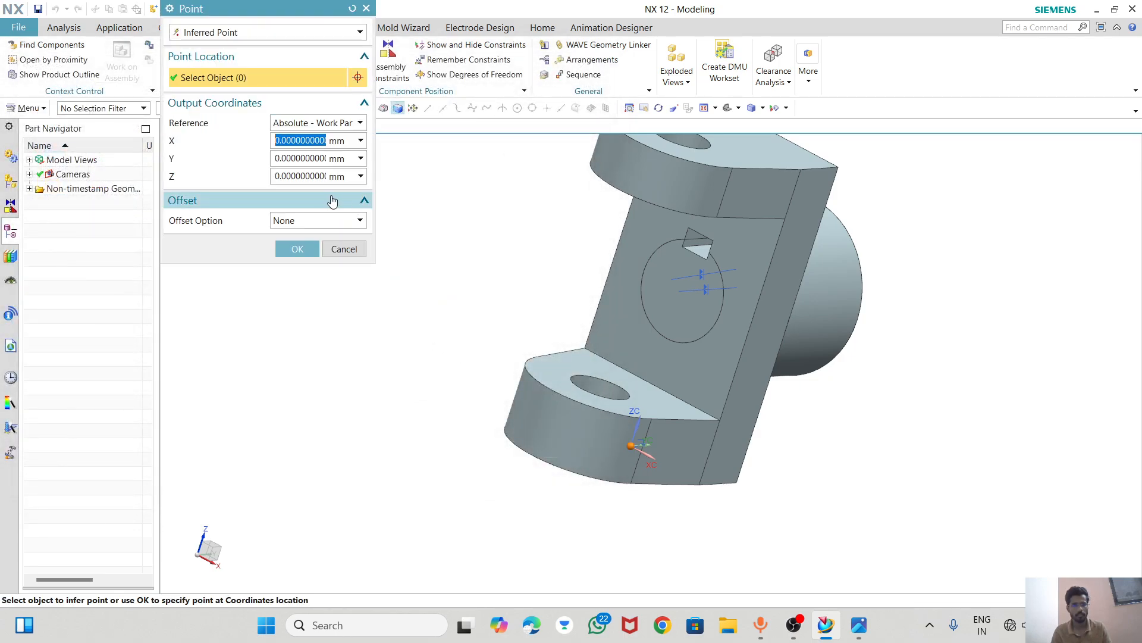
left_click(298, 247)
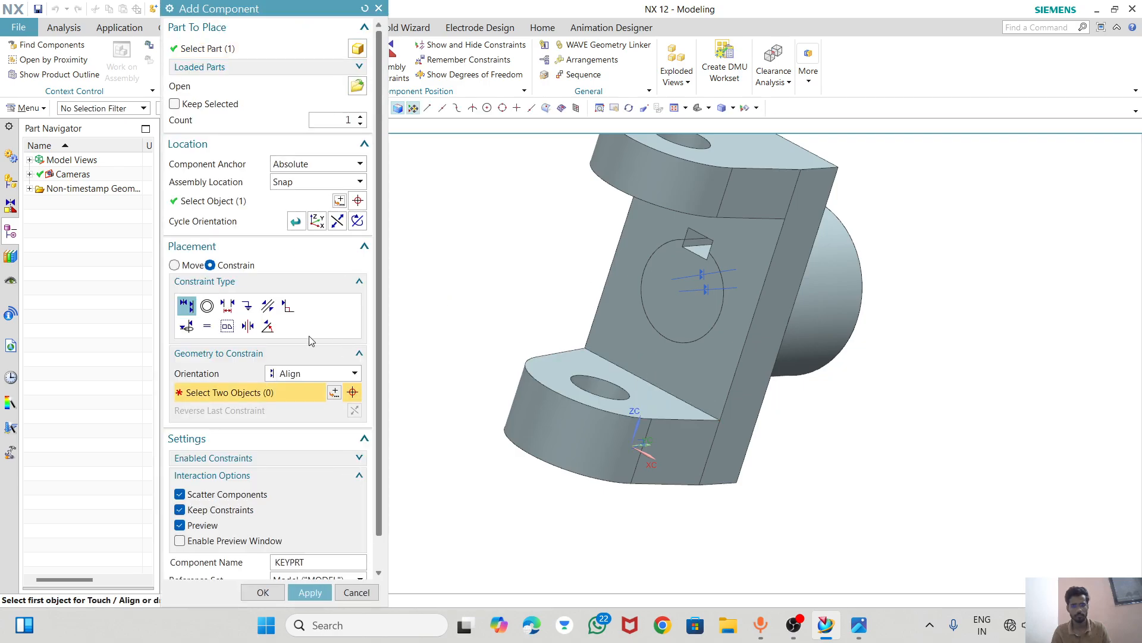
- Move the key component out in front of the fork to X 0, Y -115, Z 98
left_click(175, 264)
left_click_drag(651, 388, 679, 190)
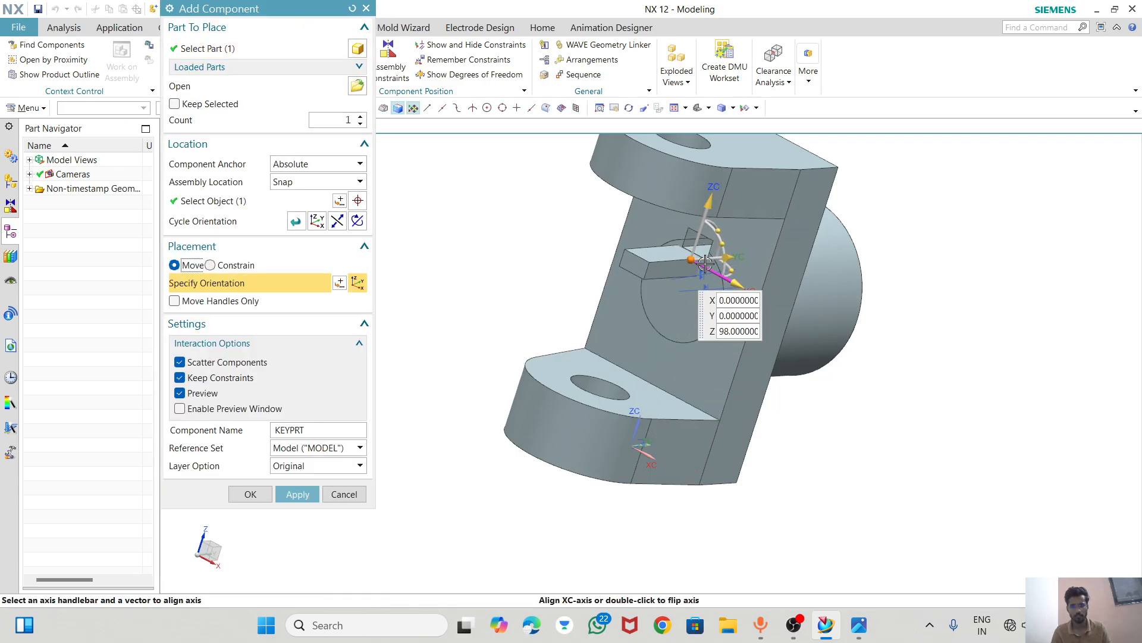
left_click_drag(727, 255, 627, 259)
middle_click_drag(816, 366, 739, 352)
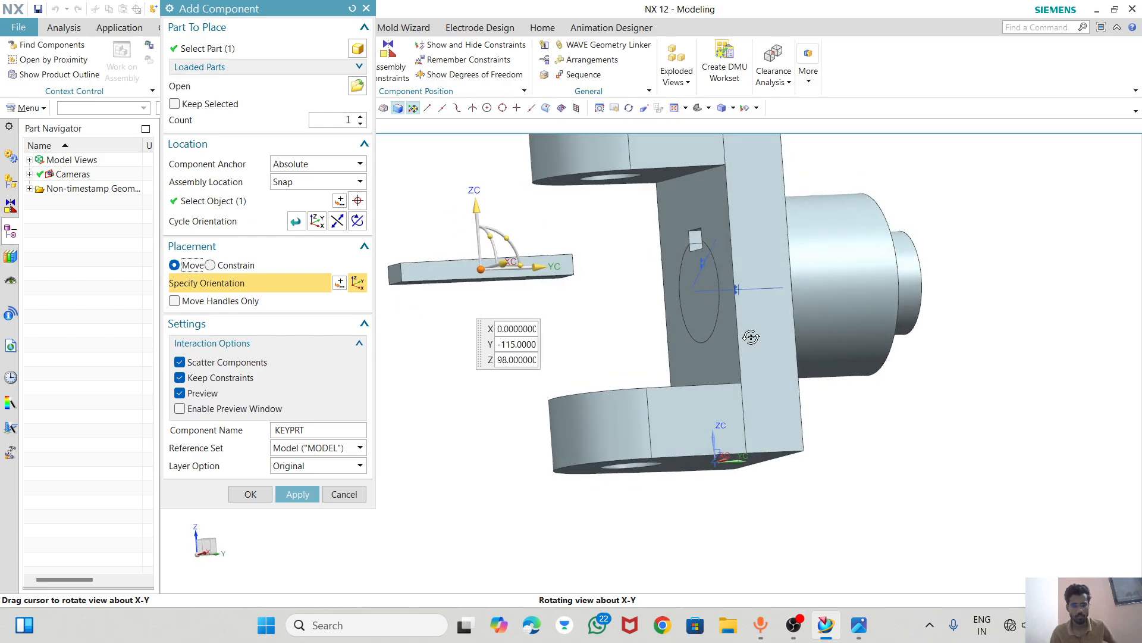
scroll(431, 277, "up", 4)
scroll(431, 277, "down", 3)
middle_click_drag(732, 263, 798, 207)
middle_click_drag(769, 296, 1131, 183)
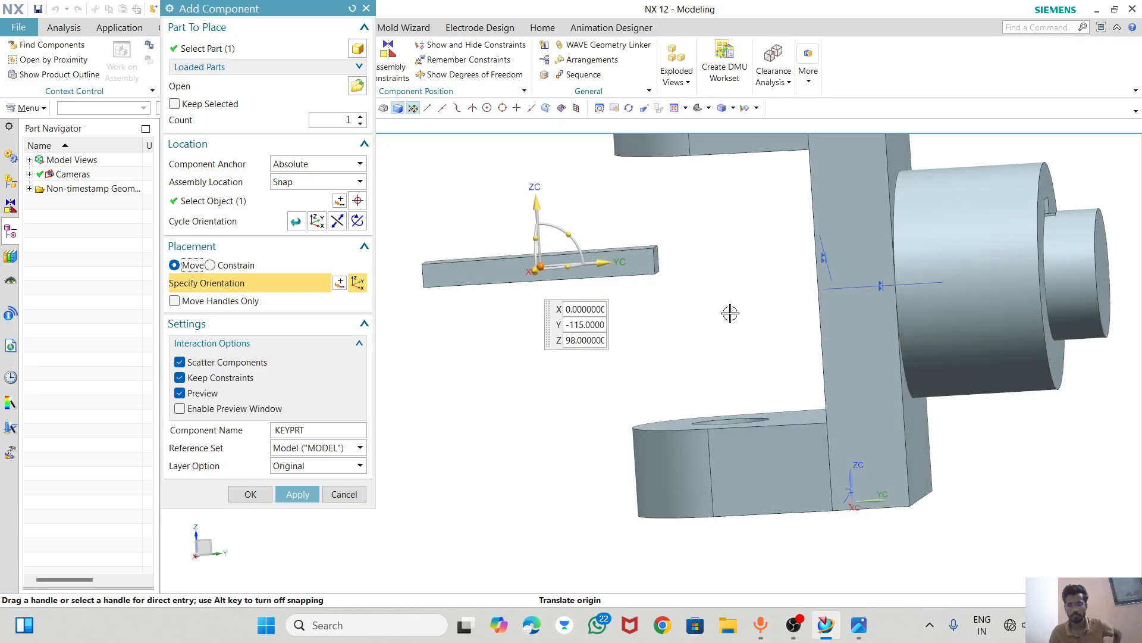
- Flip the key's YC axis direction and finish adding the key to the assembly
double_click(617, 262)
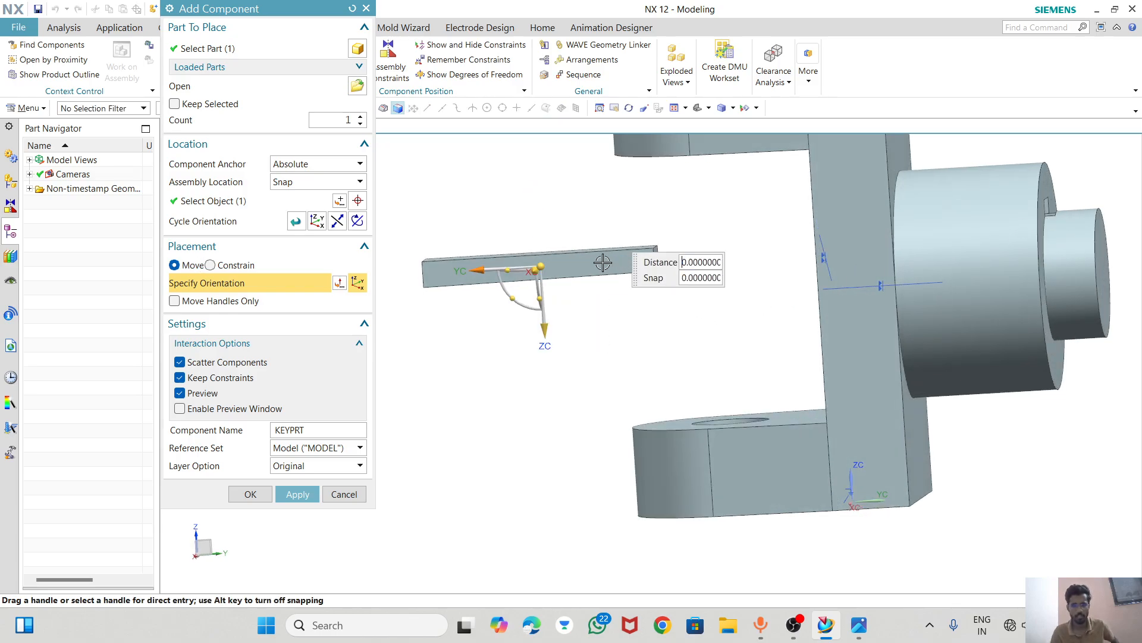
middle_click_drag(566, 274, 549, 214)
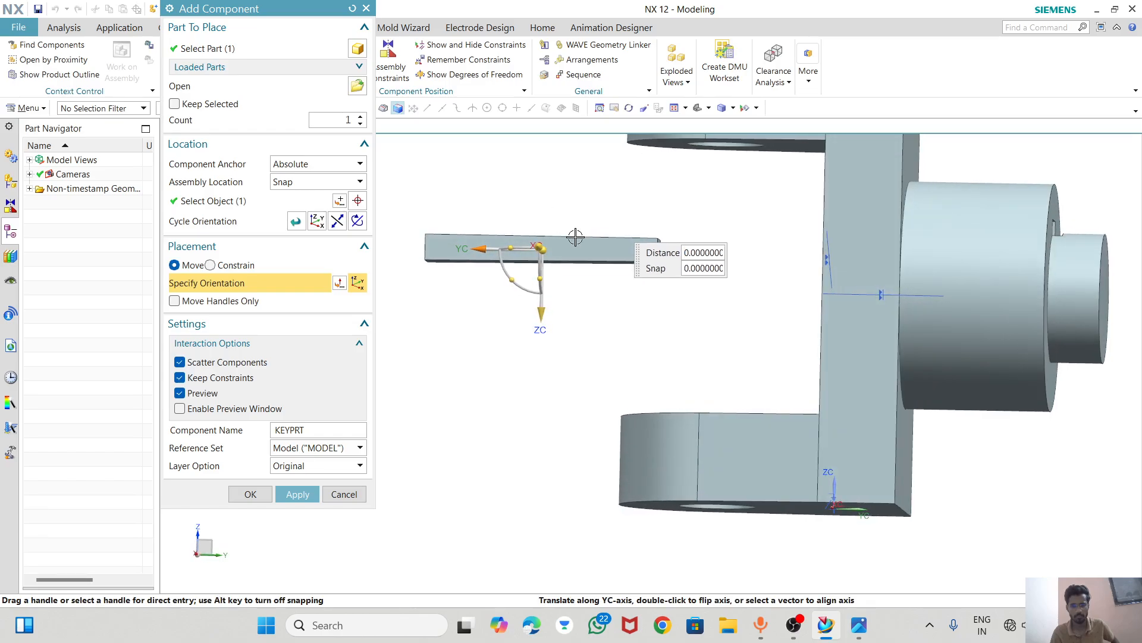
scroll(589, 247, "up", 5)
scroll(625, 285, "down", 3)
middle_click_drag(625, 285, 595, 334)
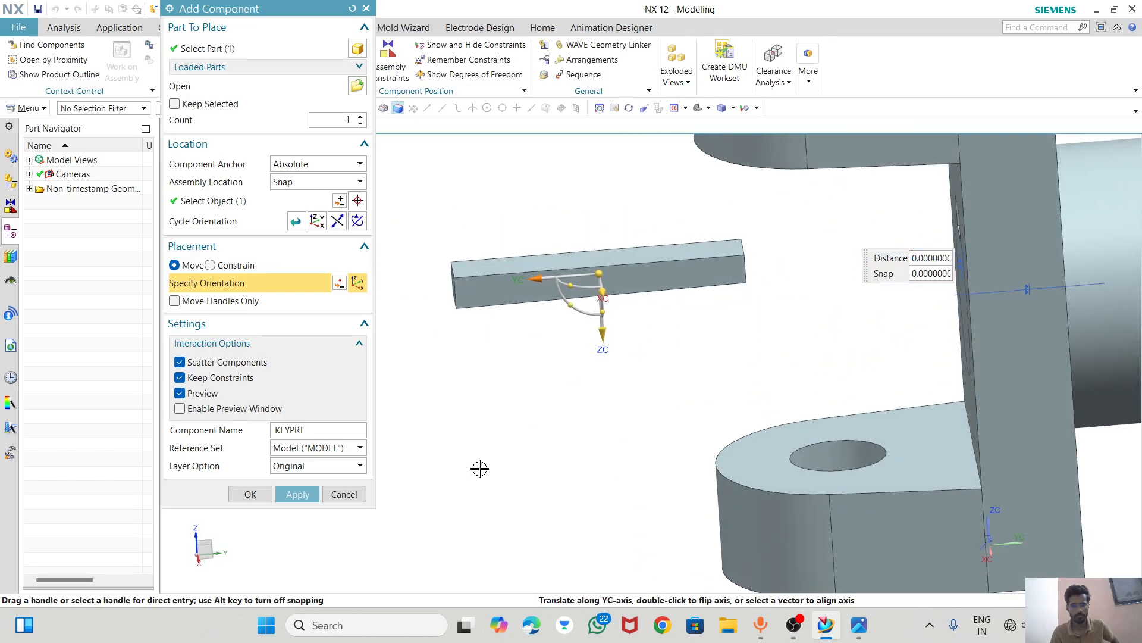
left_click(250, 495)
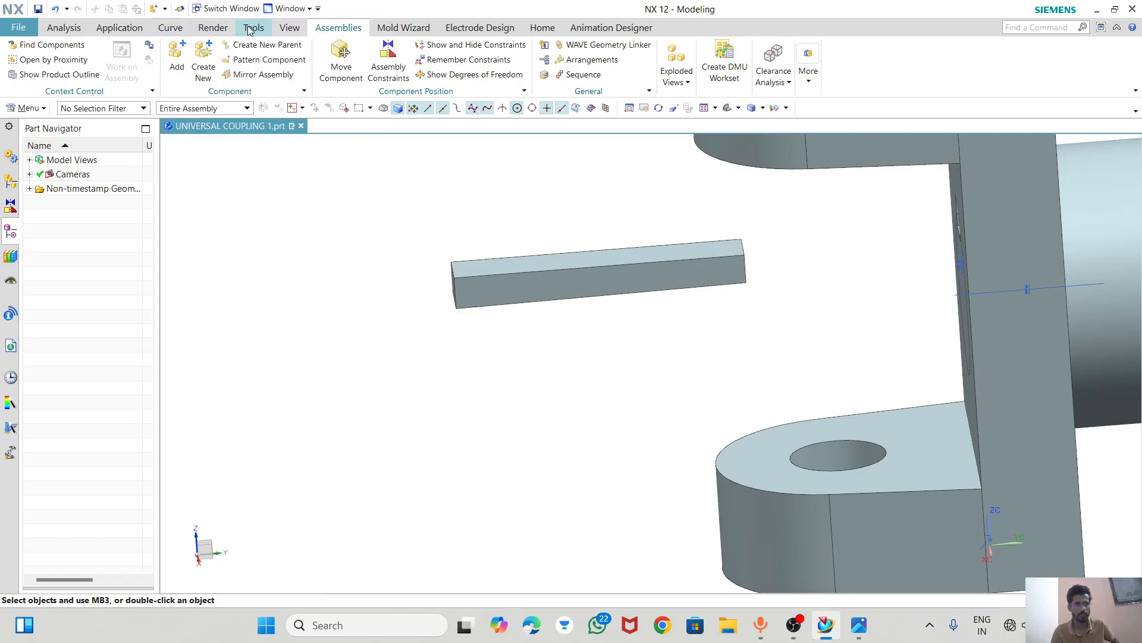
- Measure the angle between the key's top face and its outer end face with Simple Angle
left_click(77, 33)
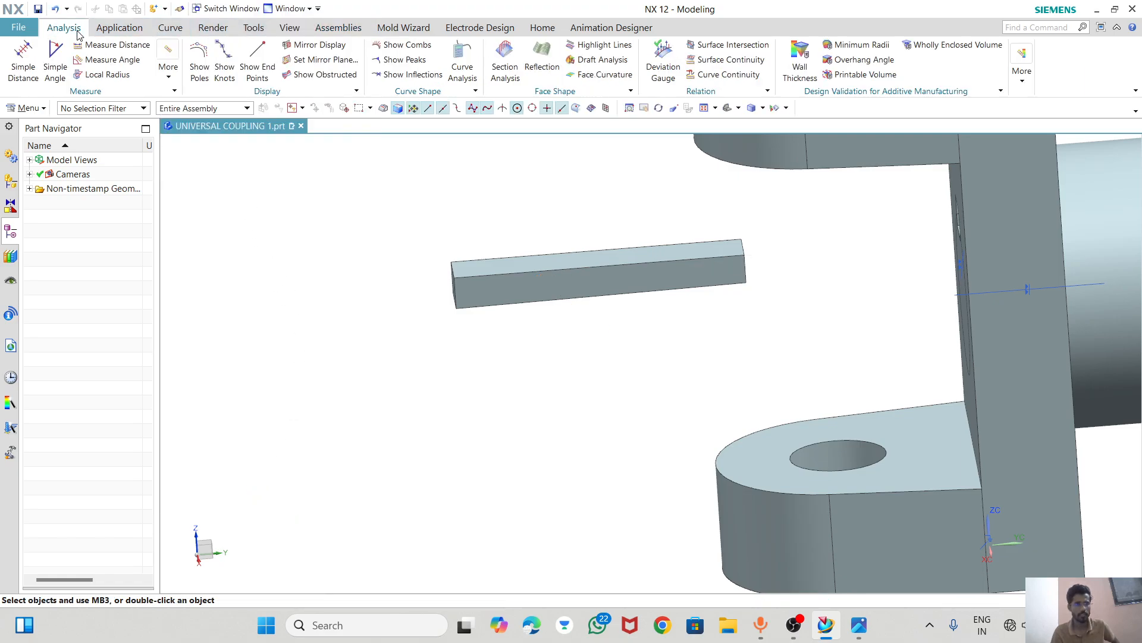
left_click(55, 60)
left_click(501, 267)
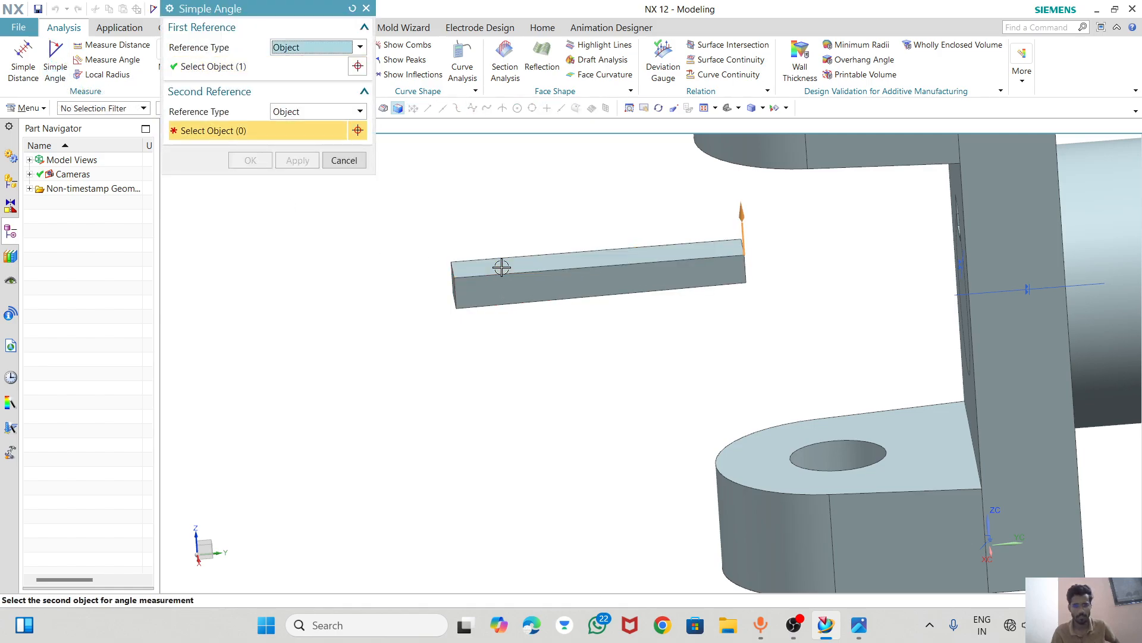
middle_click_drag(392, 291, 413, 285)
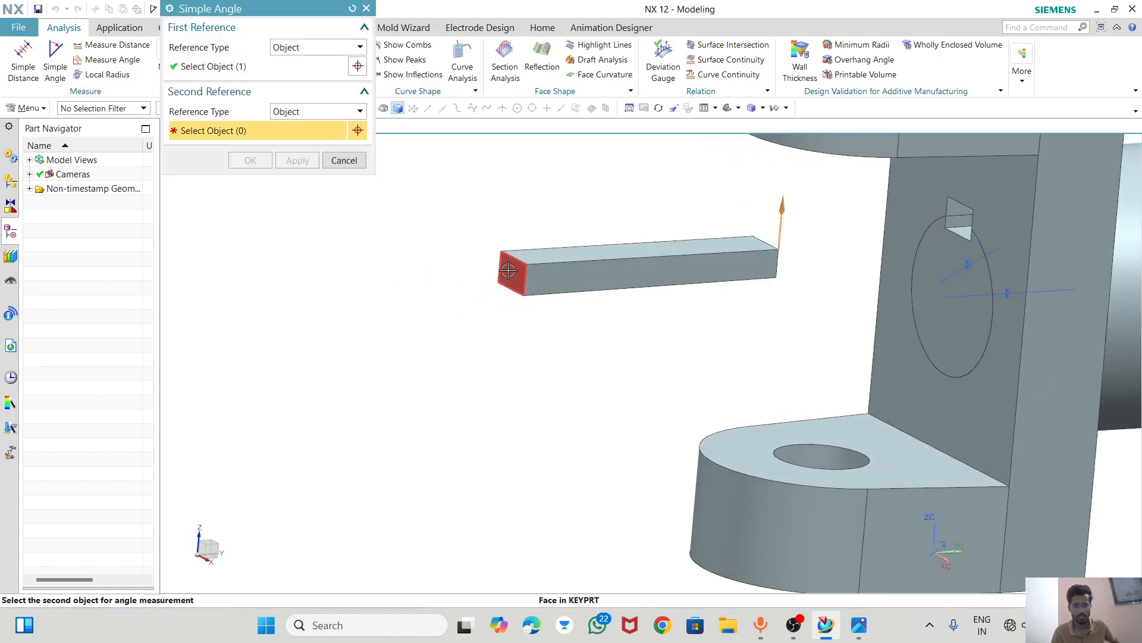
left_click(533, 293)
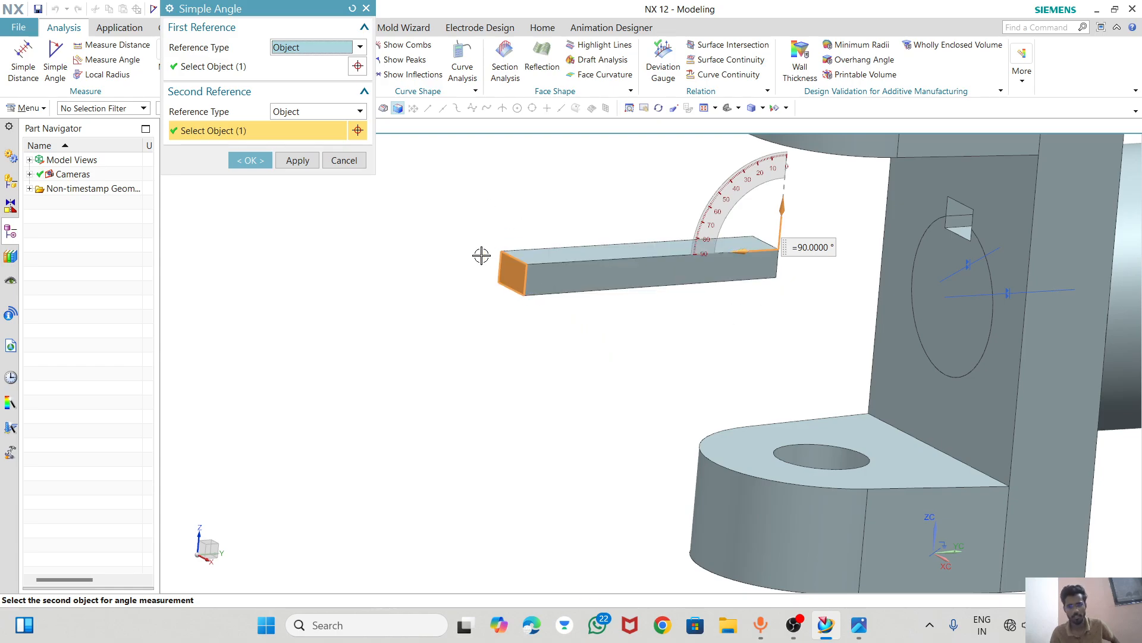
left_click(241, 162)
middle_click_drag(518, 265, 499, 238)
- Measure the angle between the key's underside and its end face nearest the fork
left_click(55, 58)
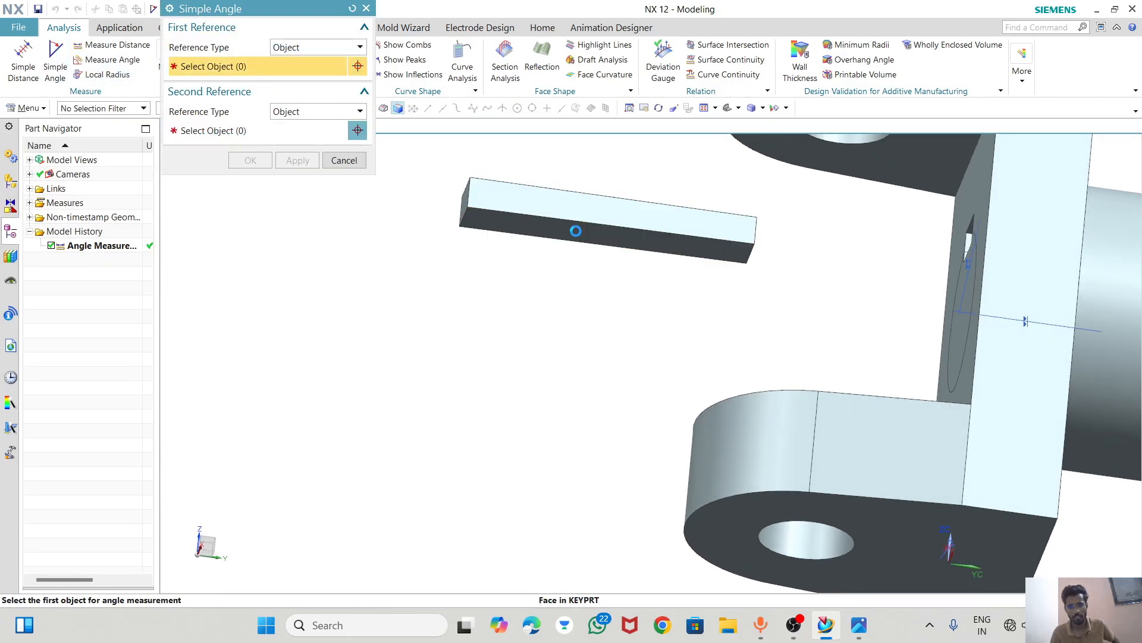
left_click(575, 232)
middle_click_drag(589, 293, 573, 319)
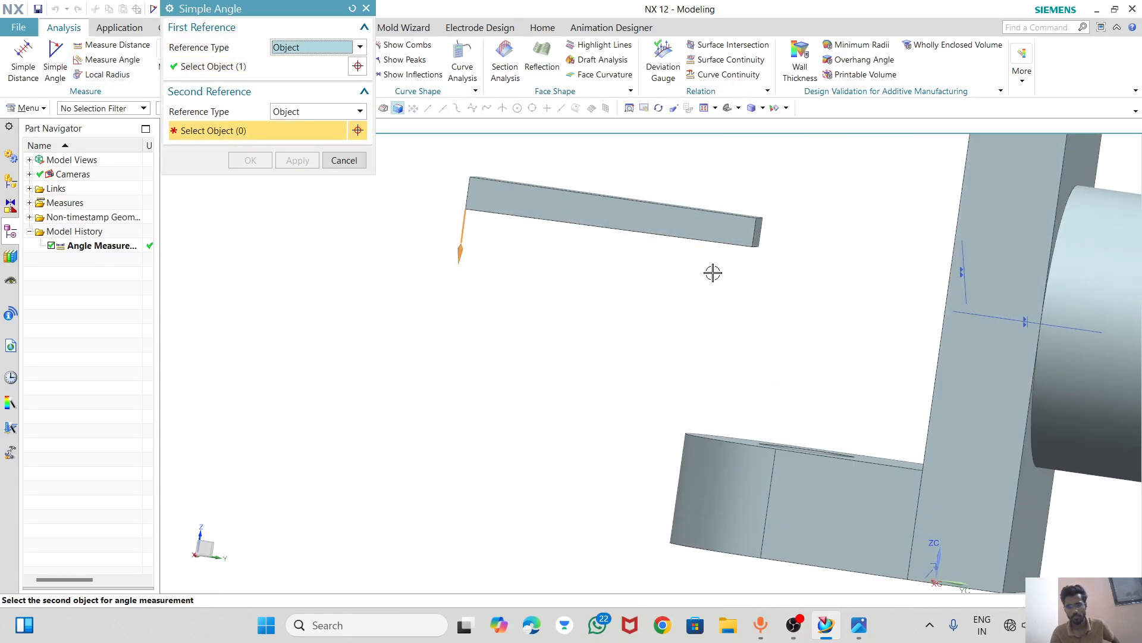
scroll(759, 233, "down", 2)
left_click(757, 232)
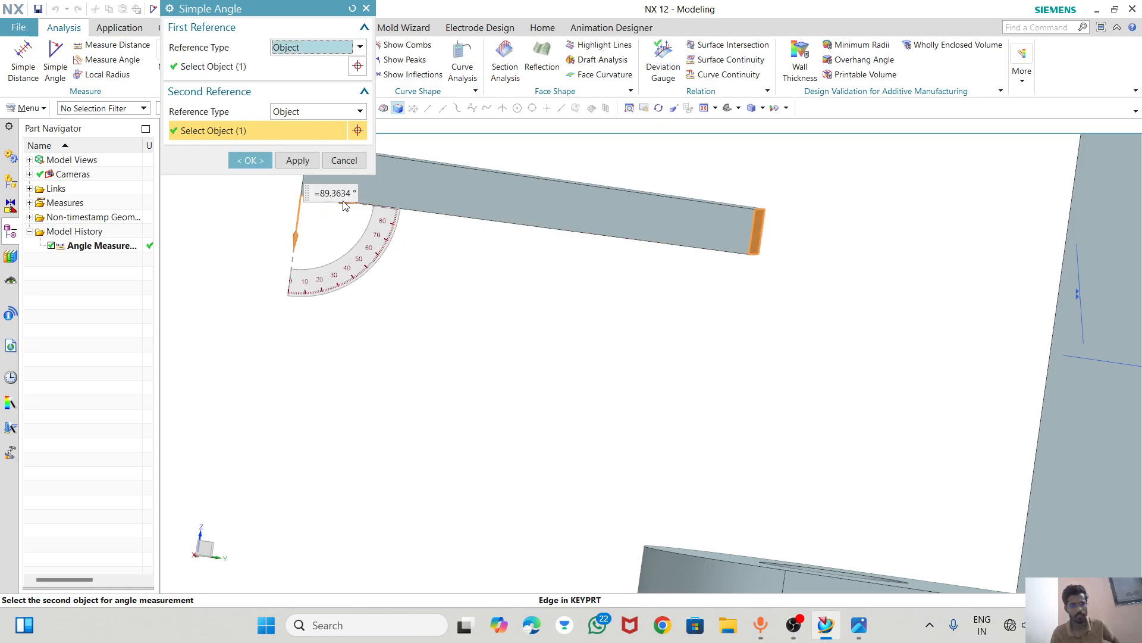
left_click(250, 160)
scroll(654, 321, "up", 5)
middle_click_drag(720, 327, 770, 350)
scroll(791, 303, "down", 5)
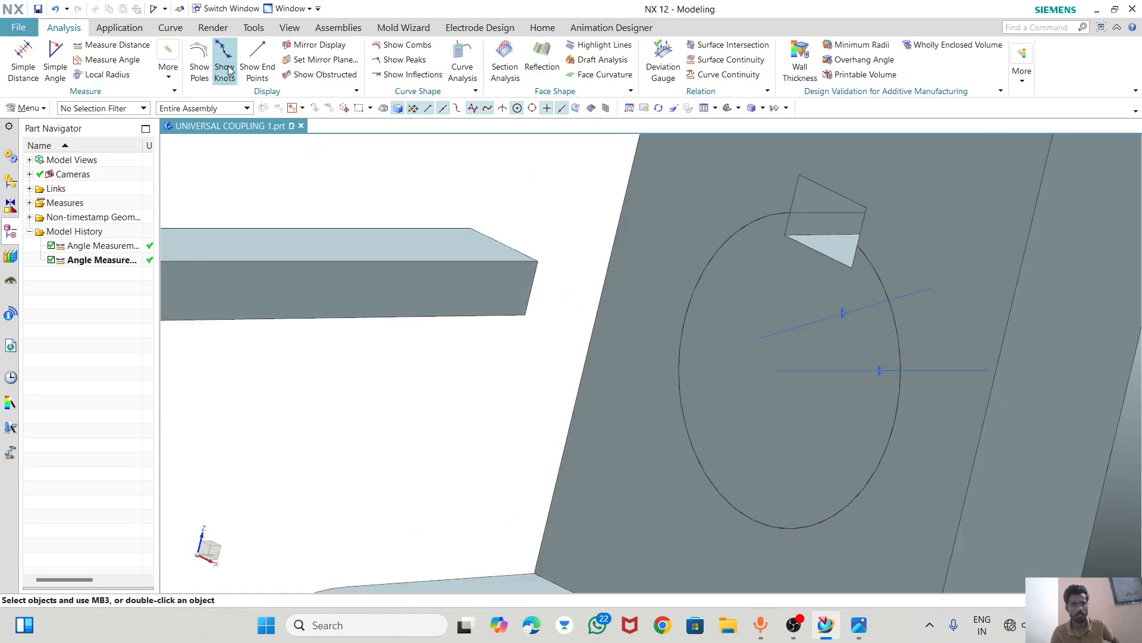
- Measure the angle between the keyway's floor and the shaft's front end face
left_click(56, 59)
left_click(838, 238)
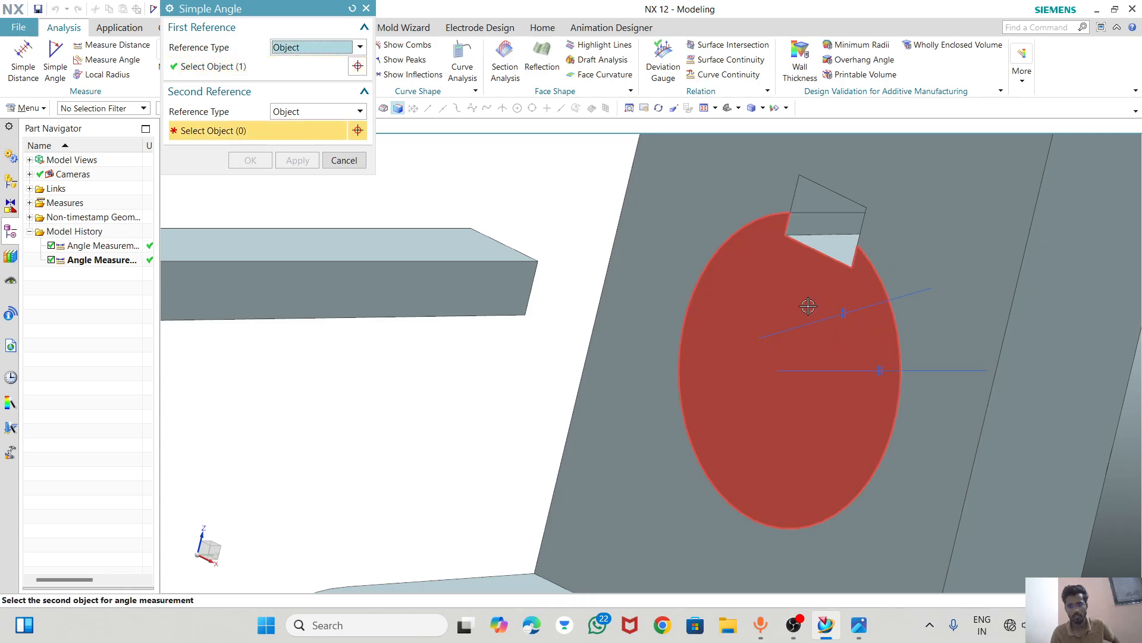
left_click(793, 280)
scroll(966, 251, "up", 2)
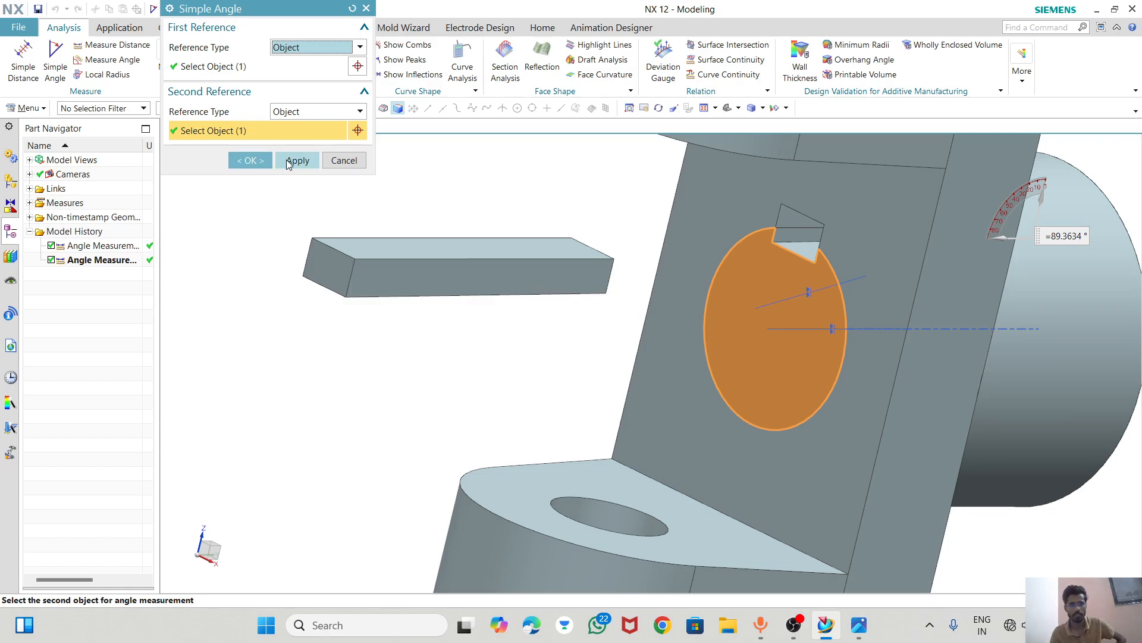
scroll(500, 247, "up", 2)
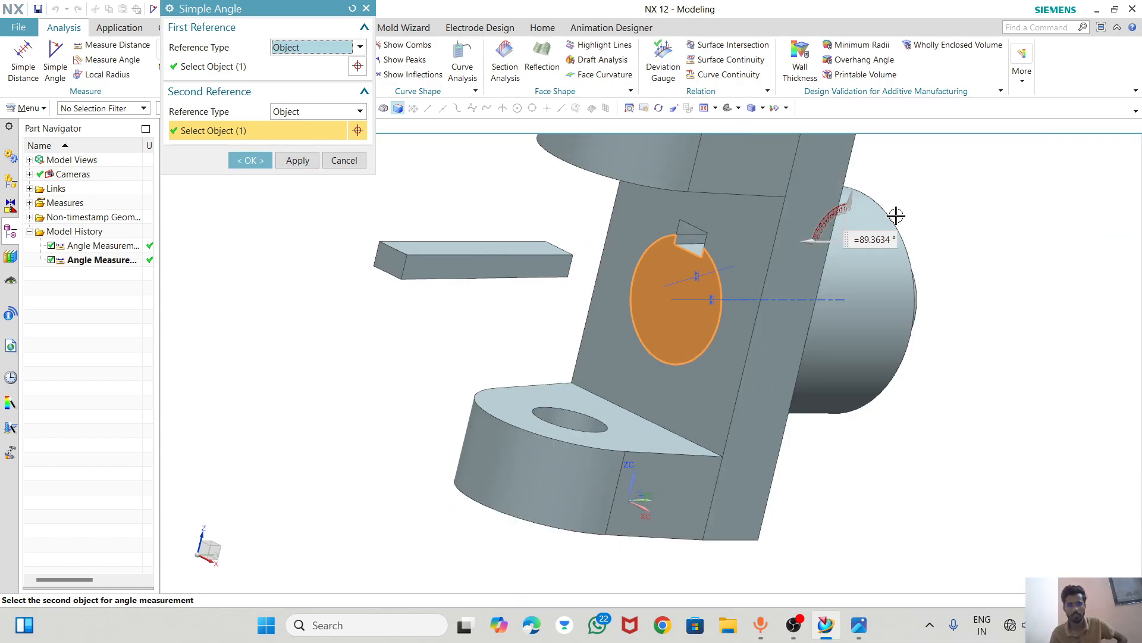
middle_click_drag(896, 204, 367, 229)
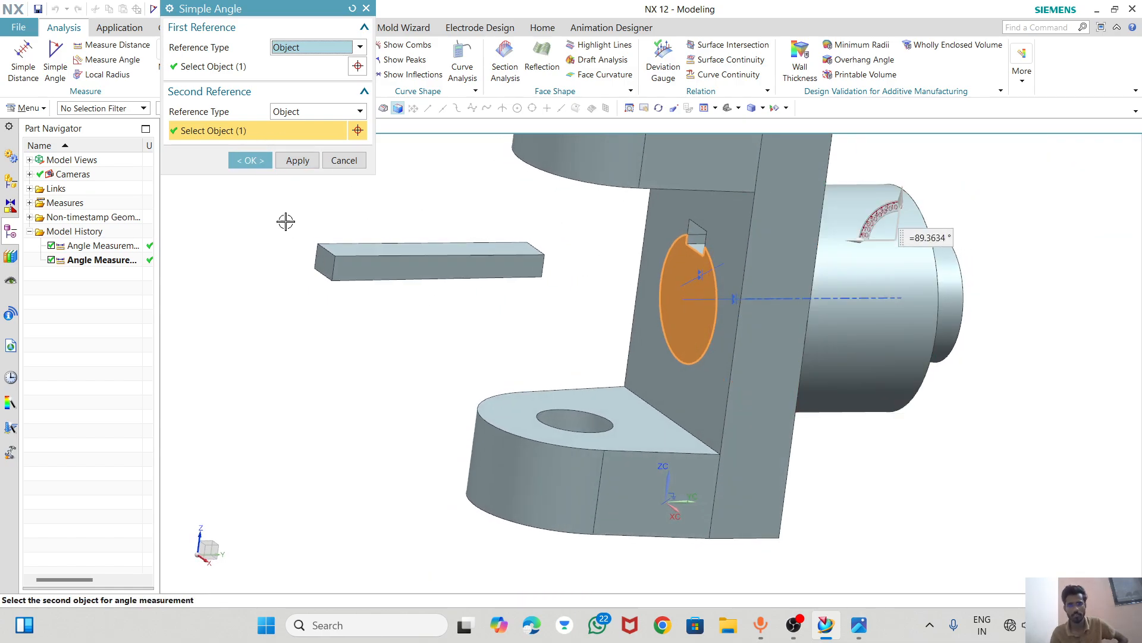
left_click(251, 160)
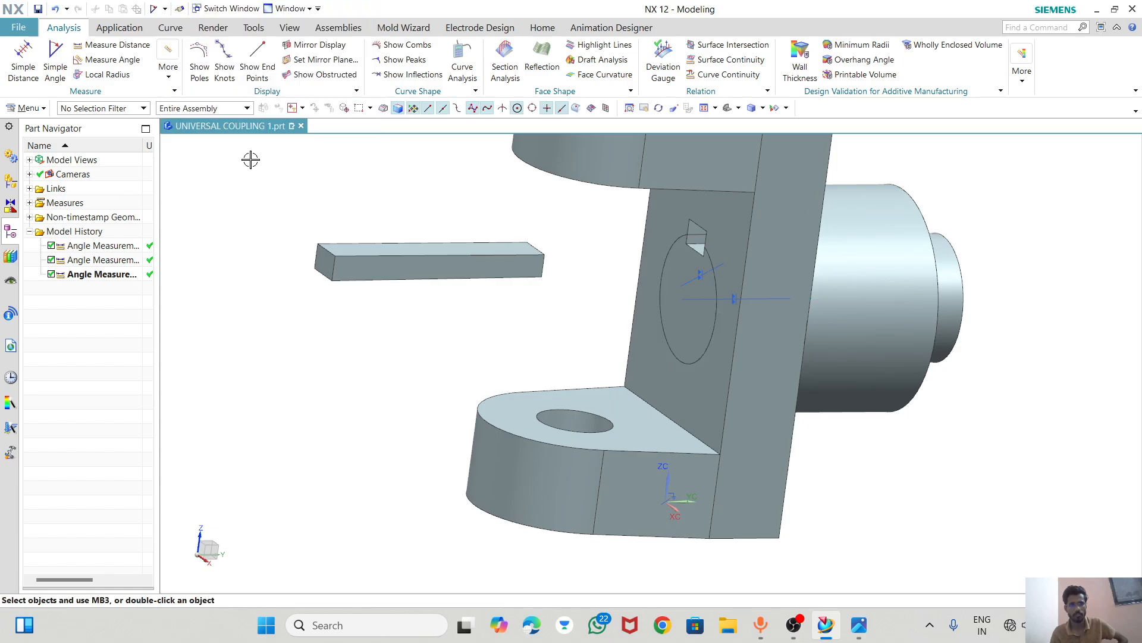
- Measure the distance between the upper and lower edges of the key's outer end face with Simple Distance
scroll(341, 274, "down", 3)
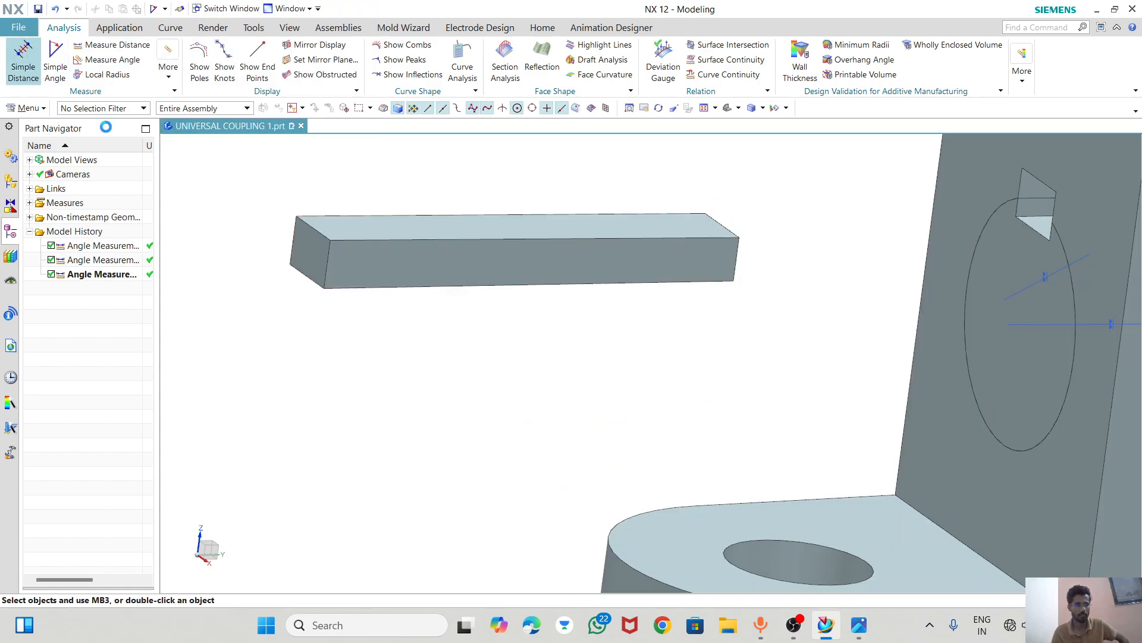
left_click(309, 228)
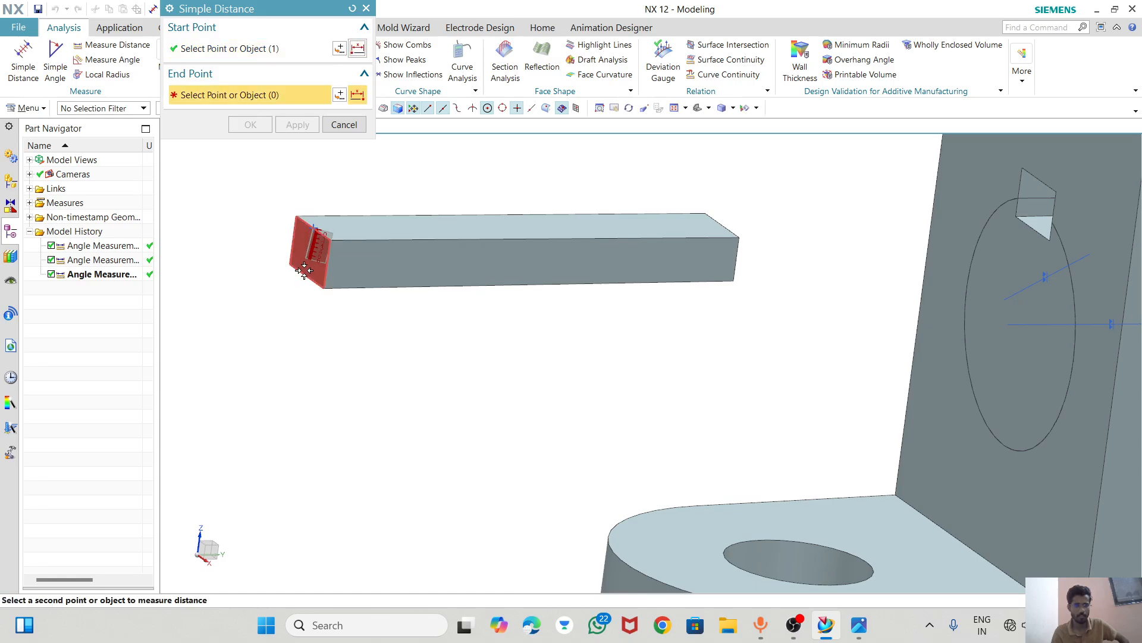
left_click(300, 272)
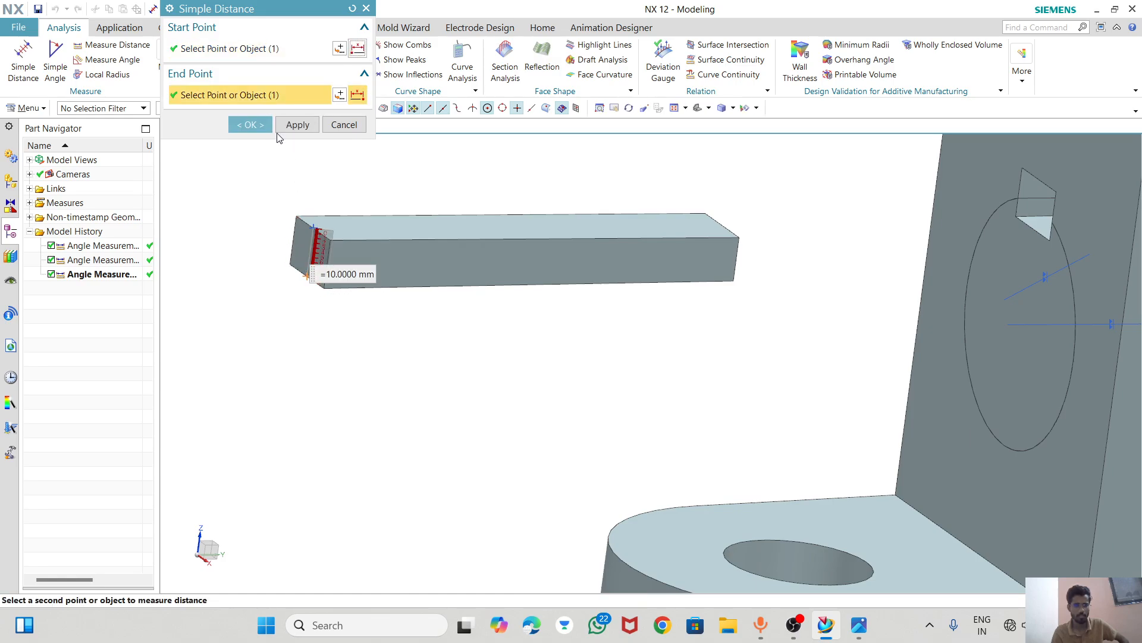
left_click(255, 121)
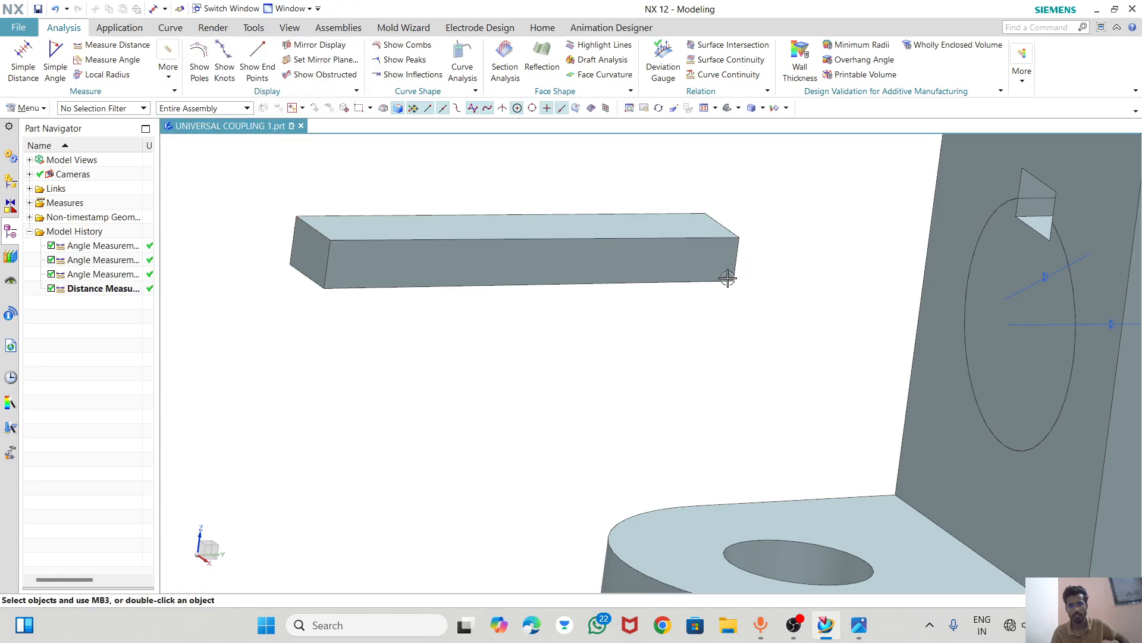
- Measure the distance between the upper and lower edges of the key's end face nearest the fork
scroll(708, 215, "up", 4)
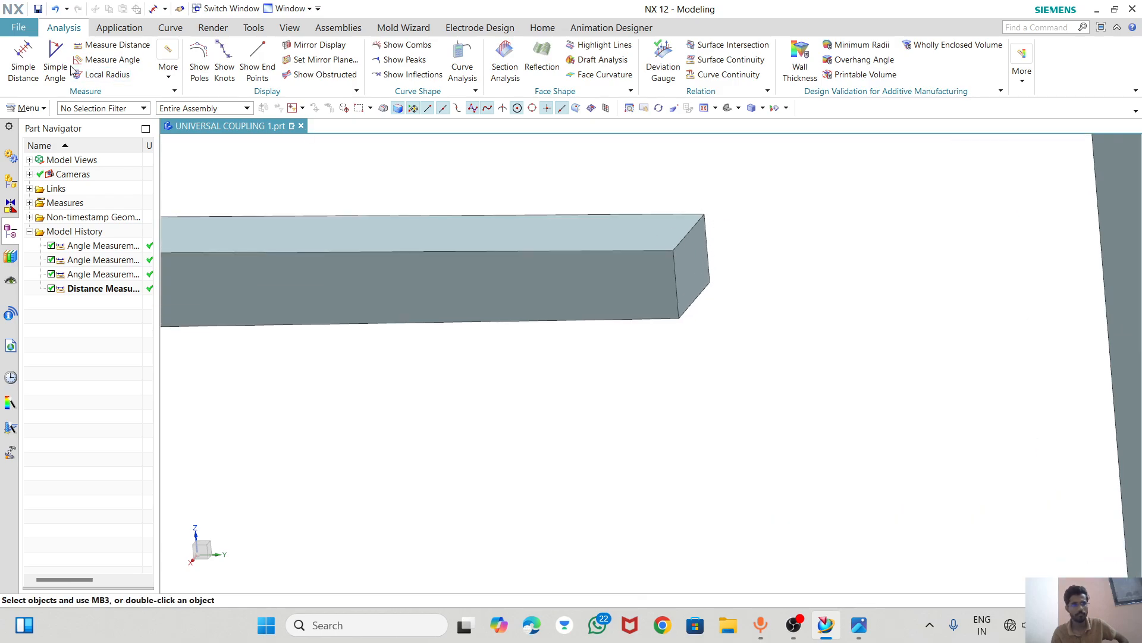
left_click(24, 58)
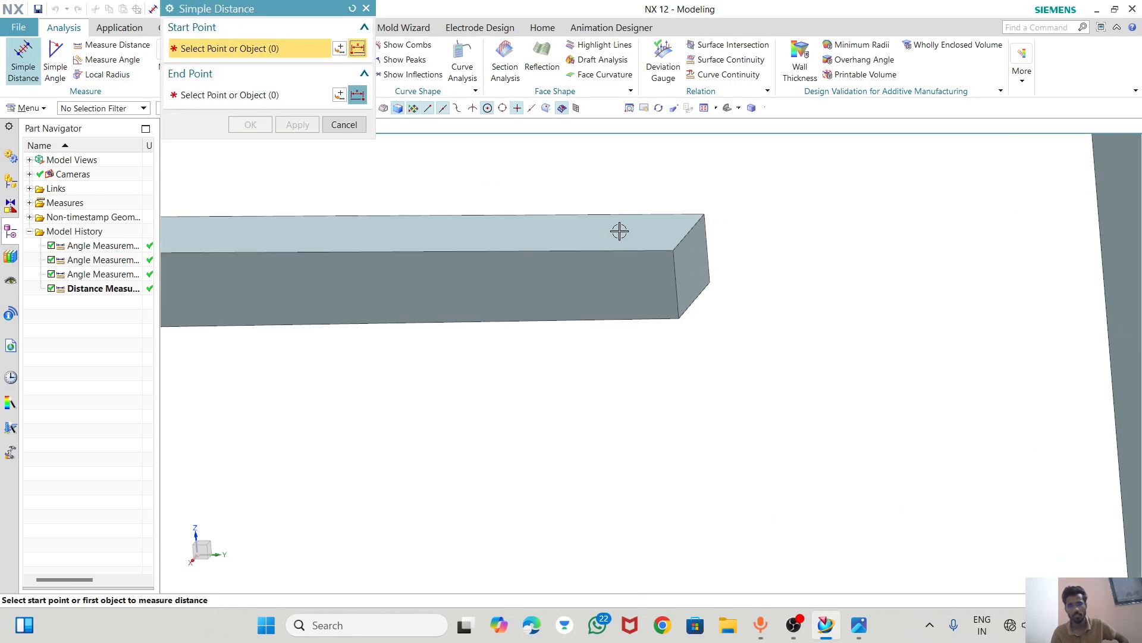
left_click(690, 237)
left_click(699, 304)
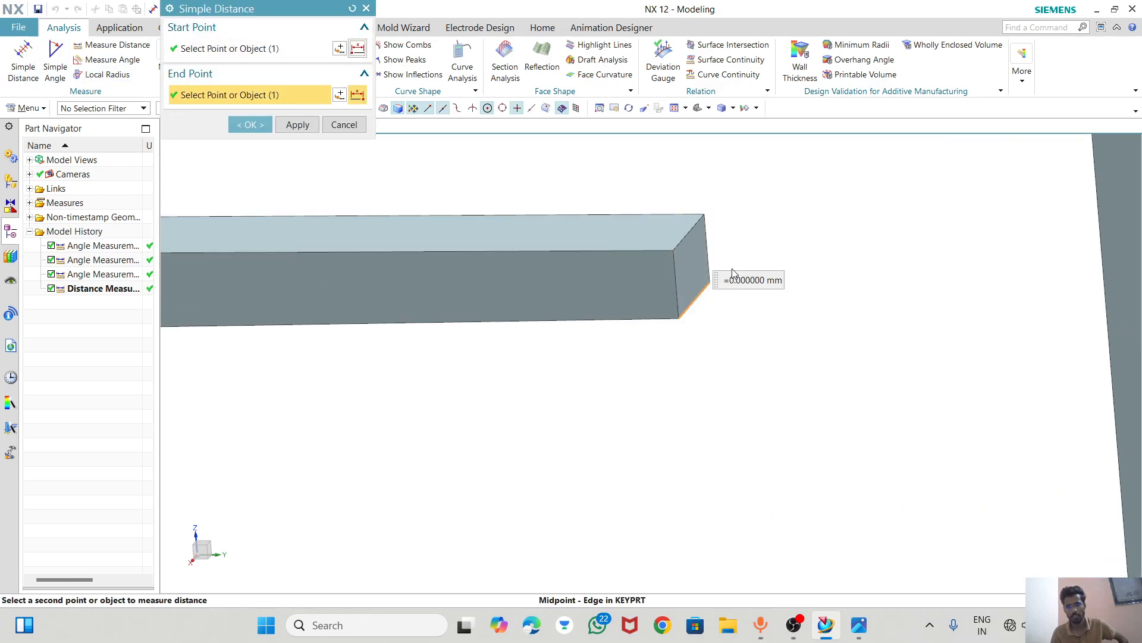
left_click(260, 122)
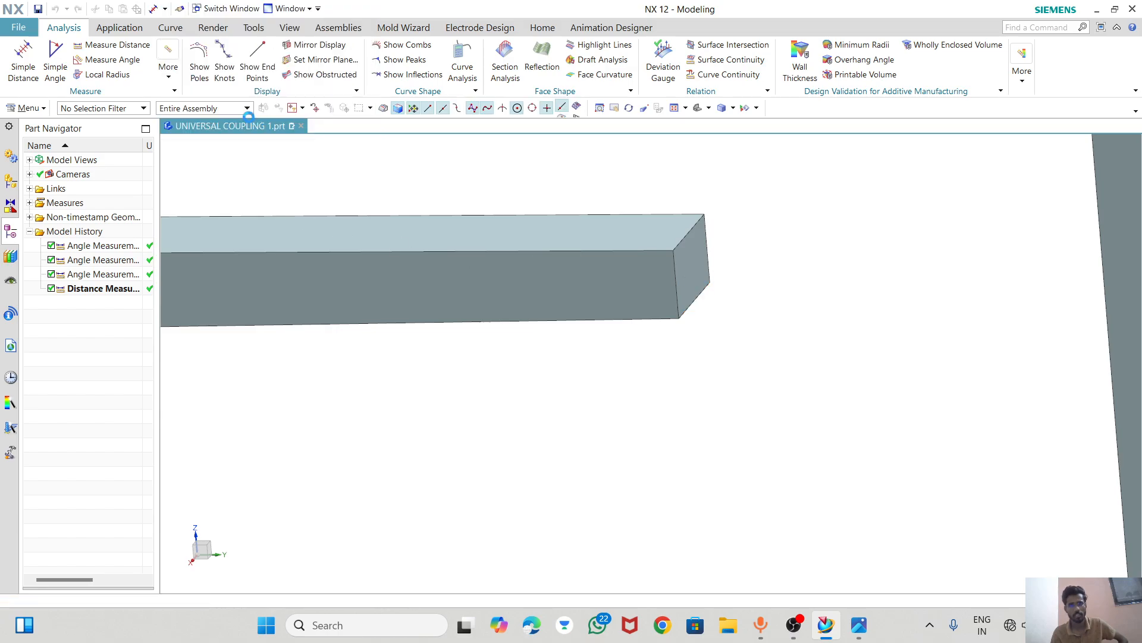
left_click(24, 58)
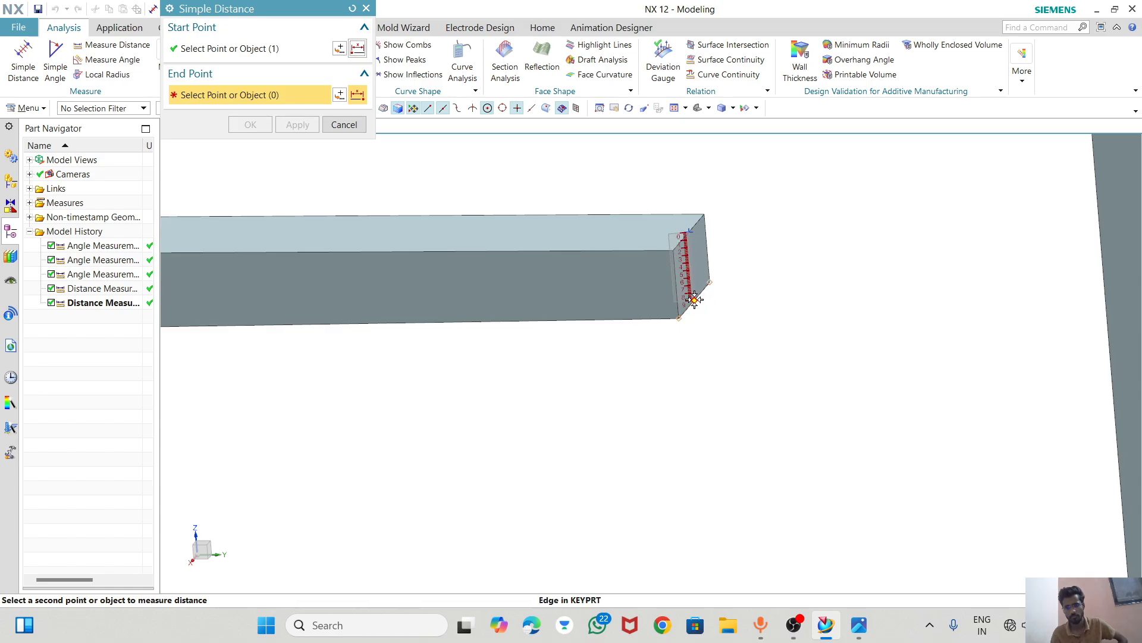
left_click(694, 299)
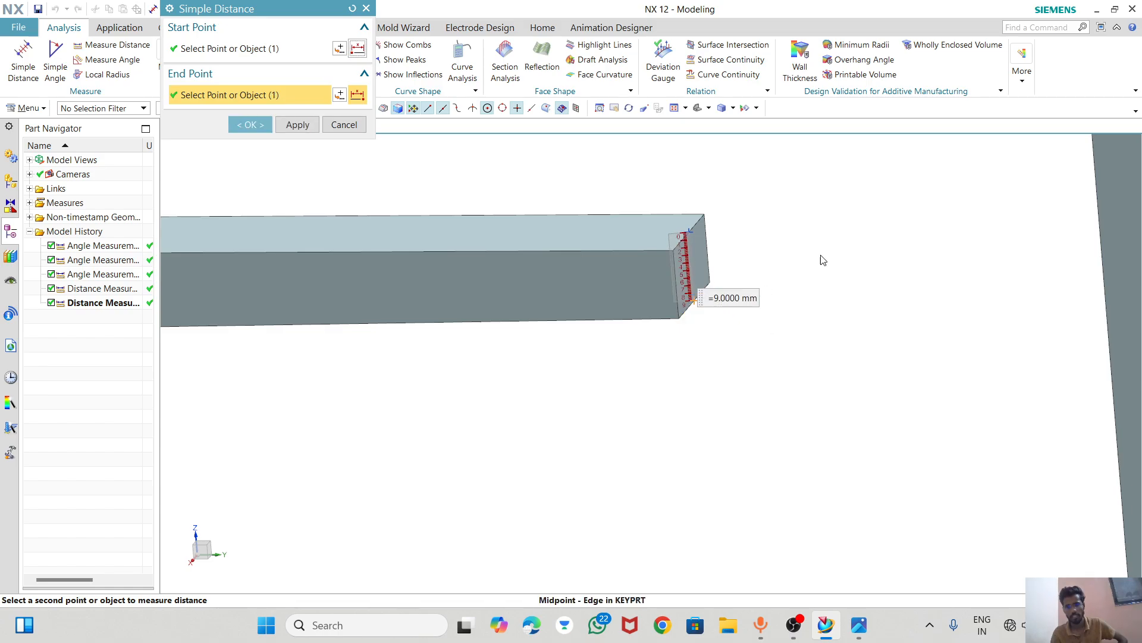
scroll(801, 273, "down", 2)
left_click(251, 124)
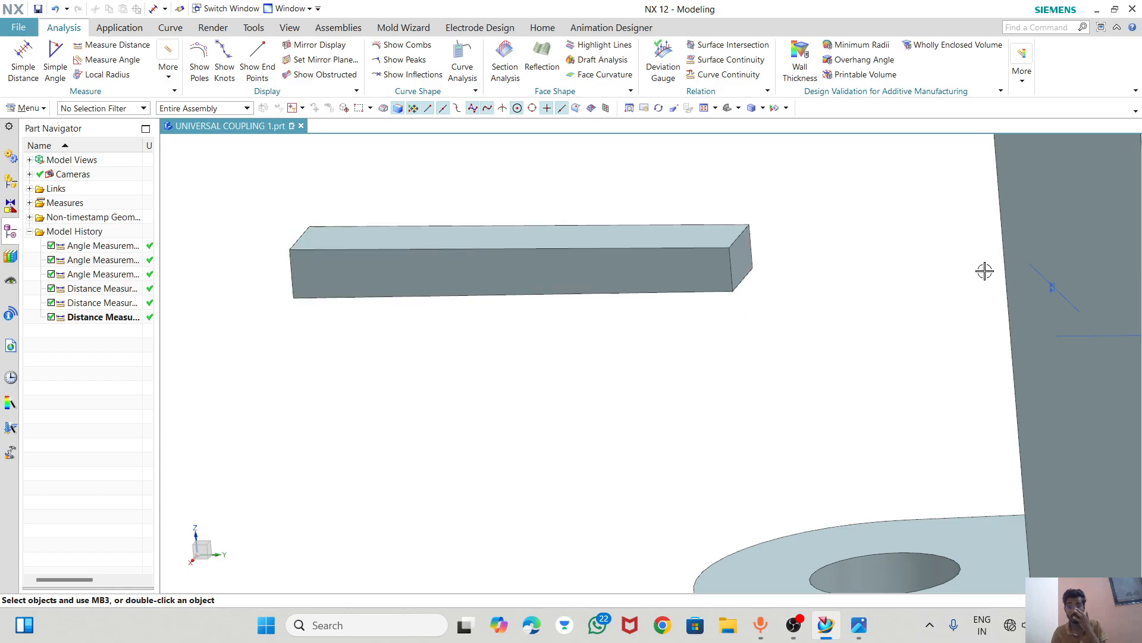
- Add an Align constraint between the key's outer end face and the shaft's front end face
scroll(827, 268, "down", 3)
mouse_move(699, 313)
middle_mouse_down()
mouse_move(655, 319)
mouse_move(719, 311)
middle_mouse_up()
scroll(968, 270, "up", 1)
scroll(684, 231, "down", 2)
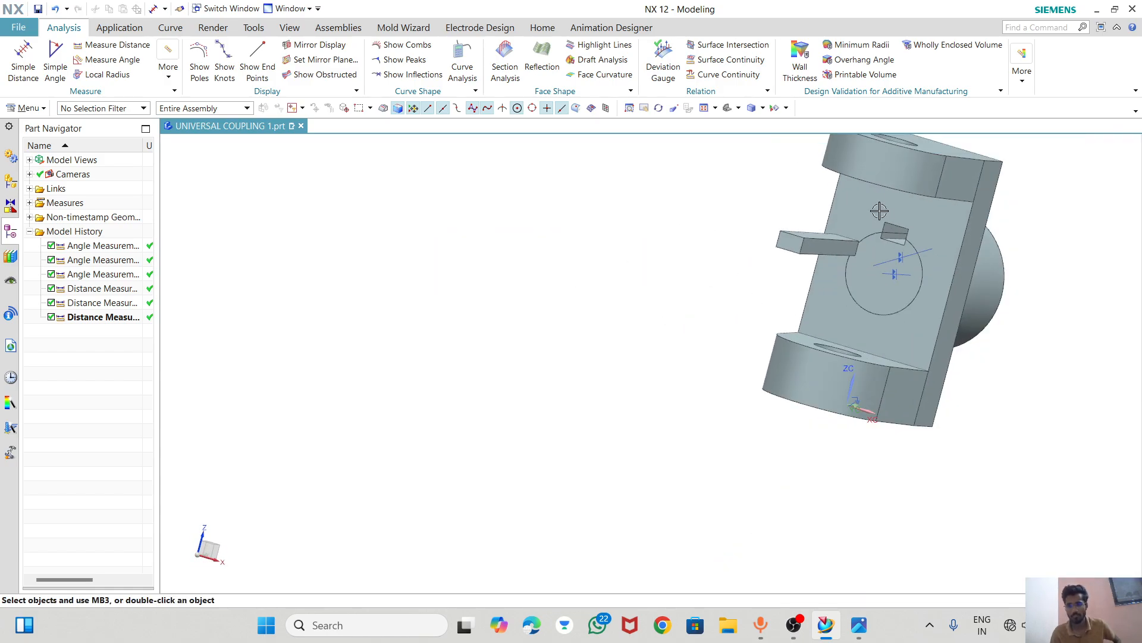
scroll(873, 203, "up", 2)
scroll(684, 291, "down", 2)
middle_click_drag(684, 291, 732, 276)
scroll(690, 268, "up", 3)
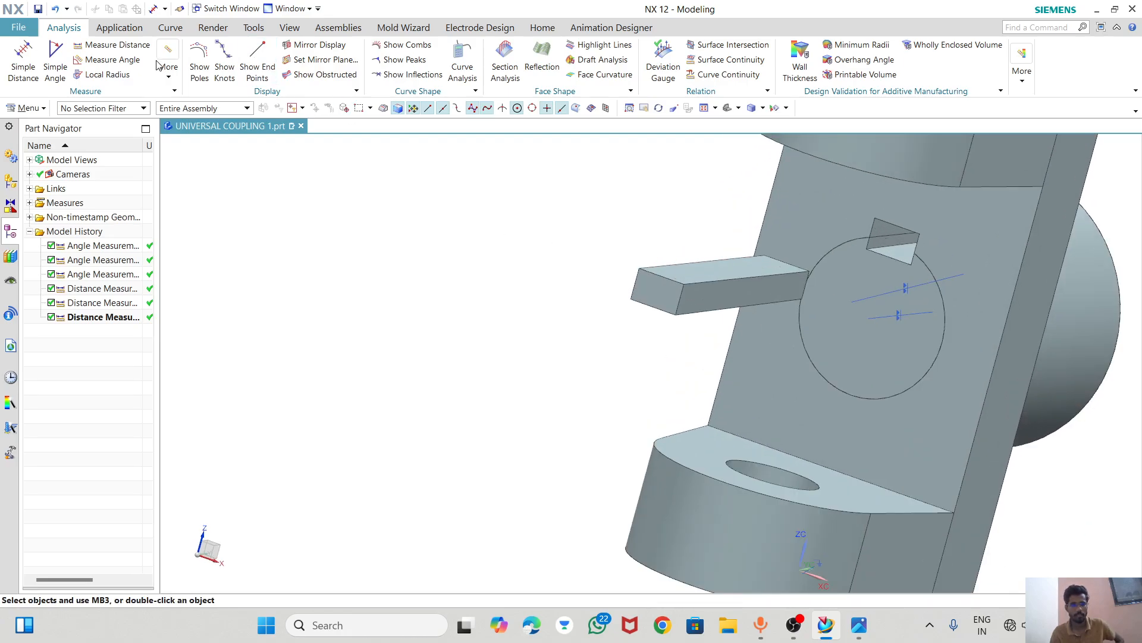
left_click(338, 27)
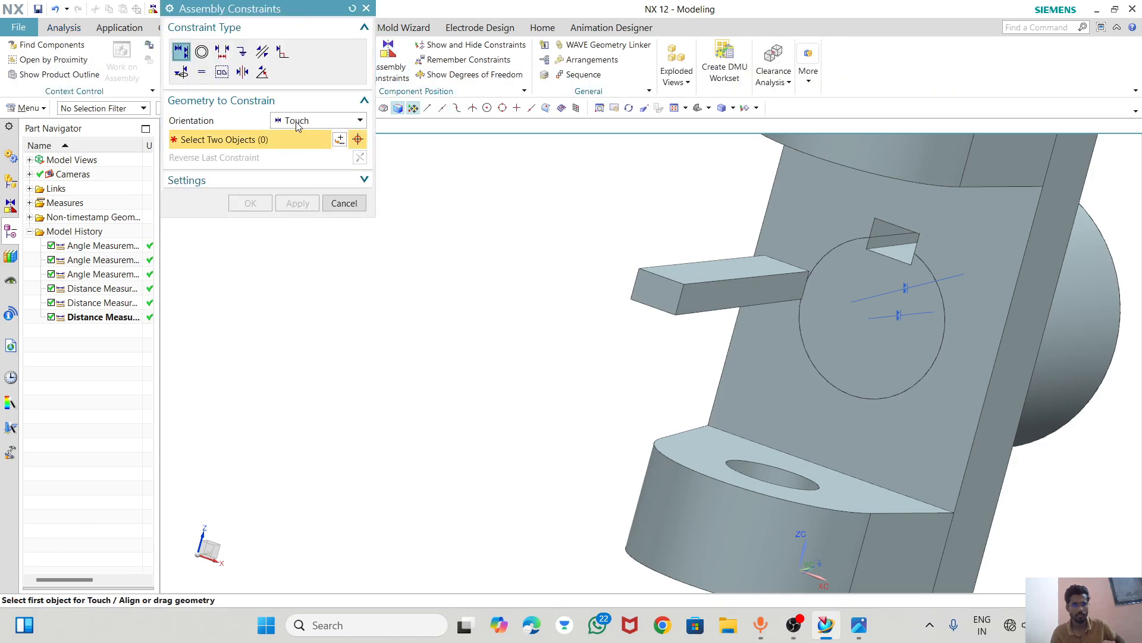
left_click(298, 122)
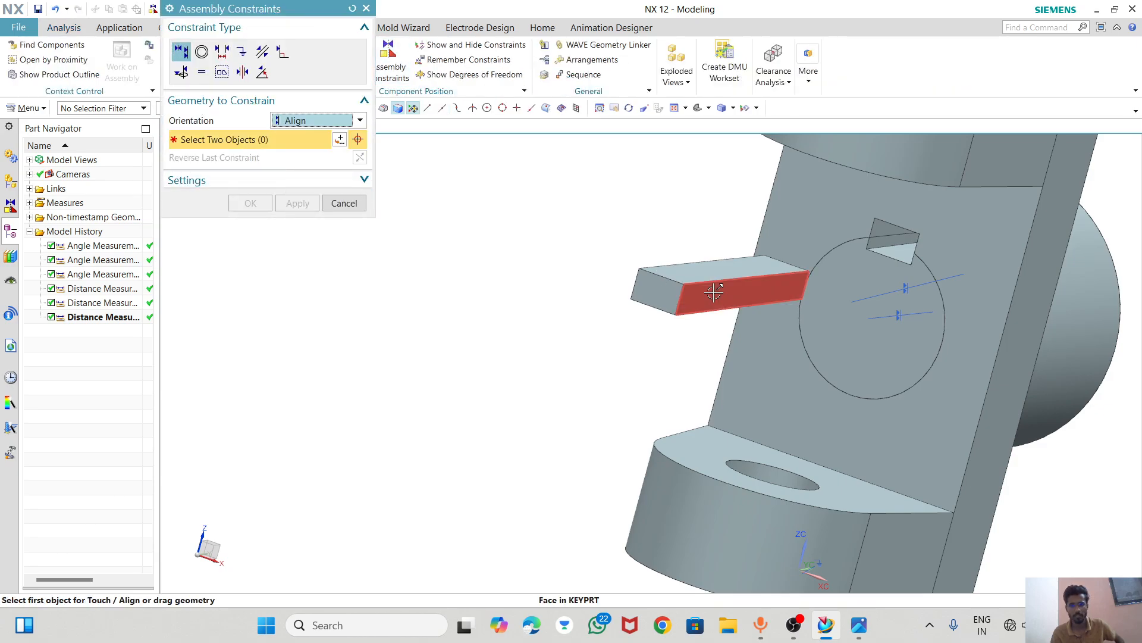
left_click(654, 292)
left_click(871, 277)
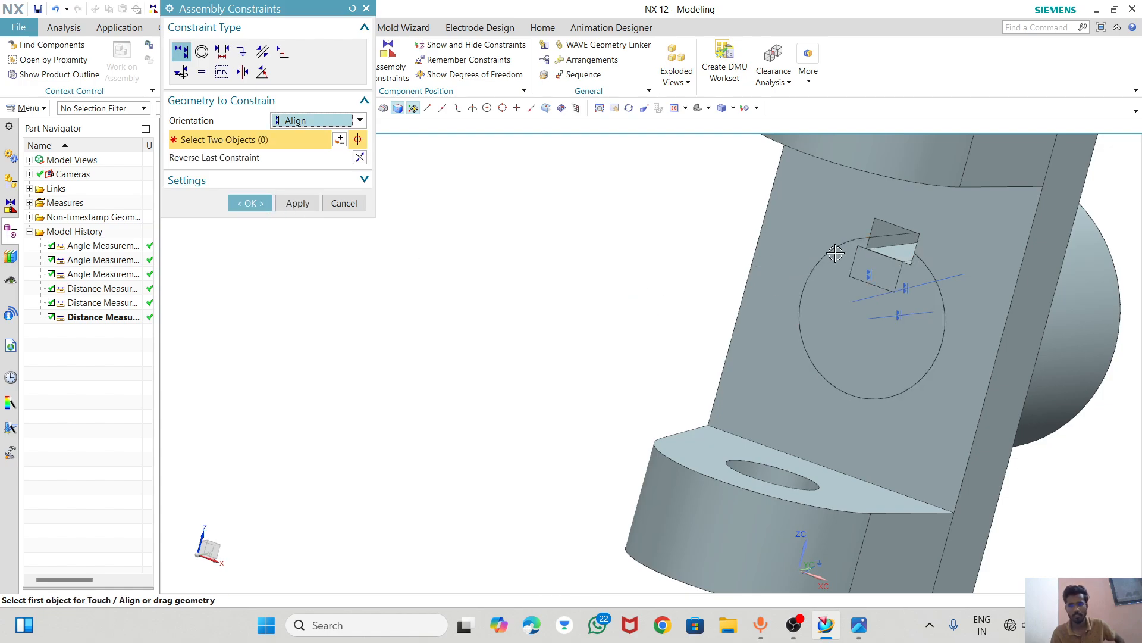
middle_click_drag(816, 281, 792, 291)
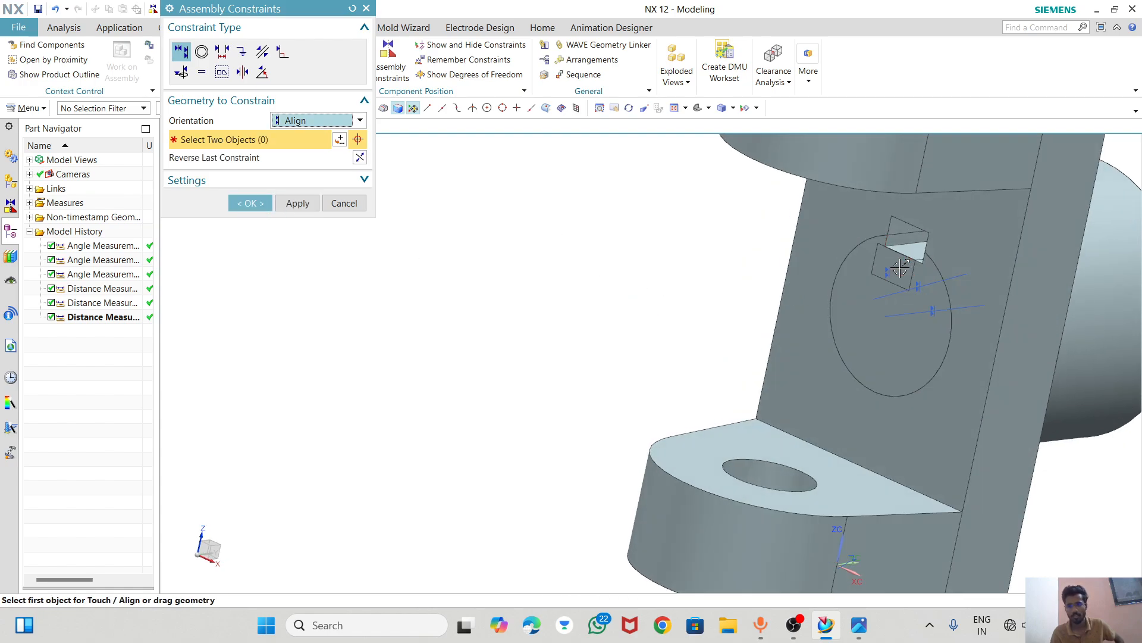
scroll(898, 263, "up", 3)
left_click(245, 201)
left_click(343, 57)
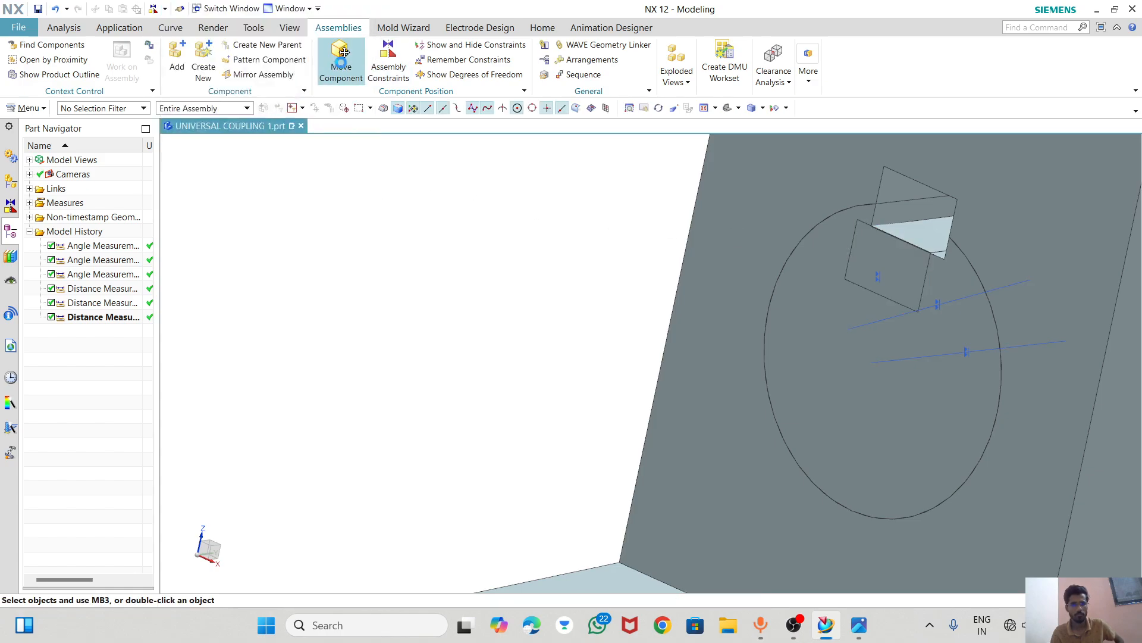
left_click(835, 270)
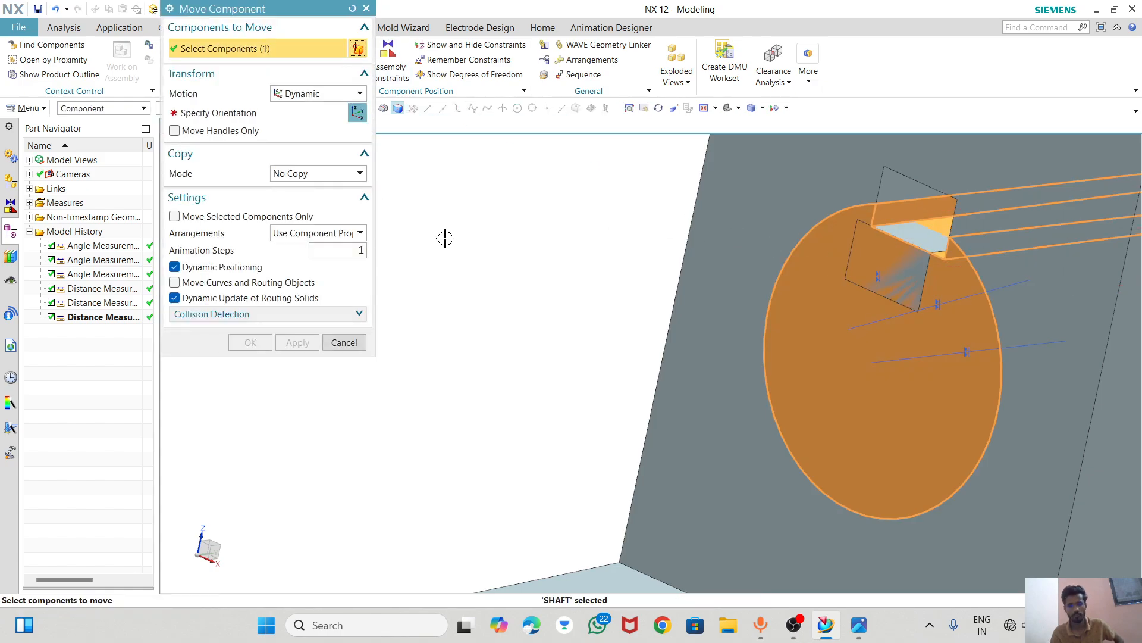
left_click(344, 342)
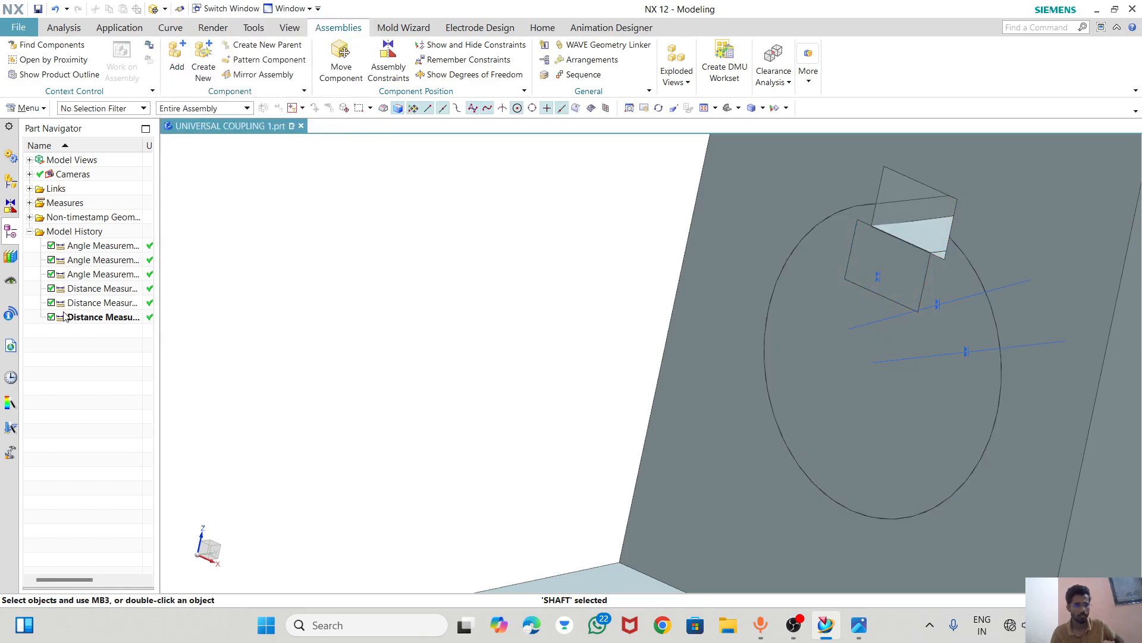
- Use Move Component with Dynamic motion to shift KEYprt slightly upward along Z, closer to the keyway
left_click(11, 207)
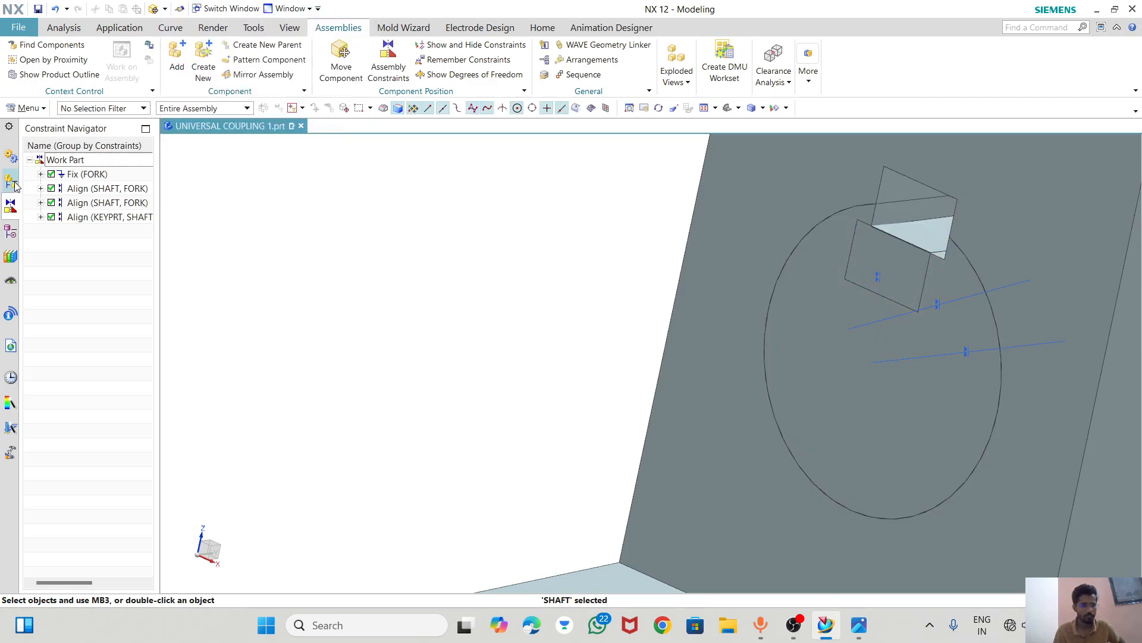
left_click(12, 179)
left_click(78, 232)
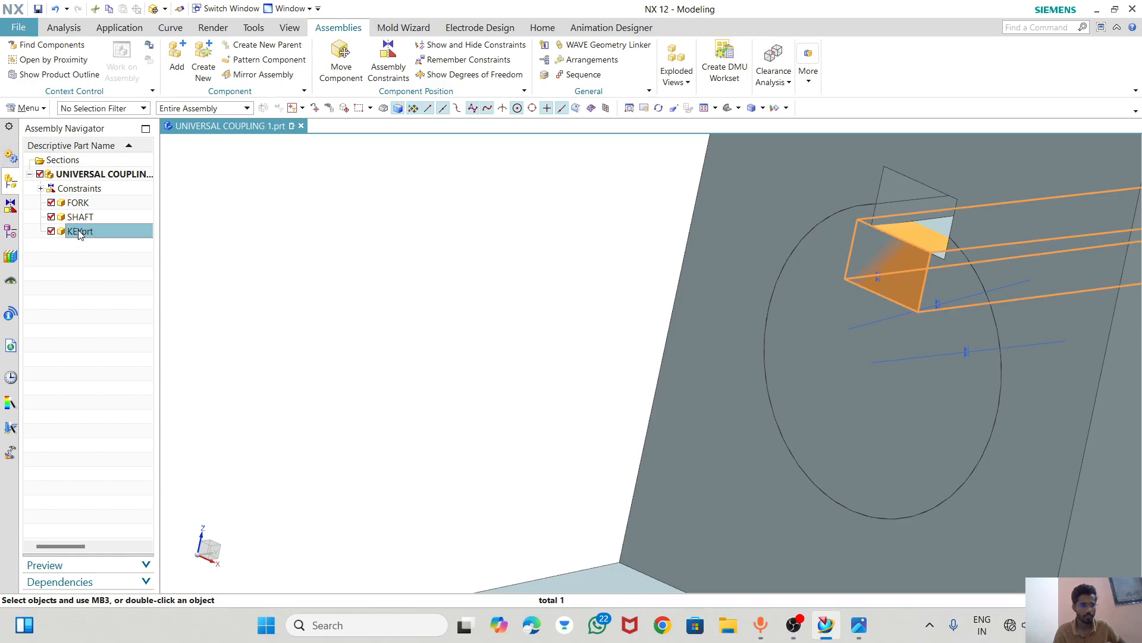
left_click(341, 55)
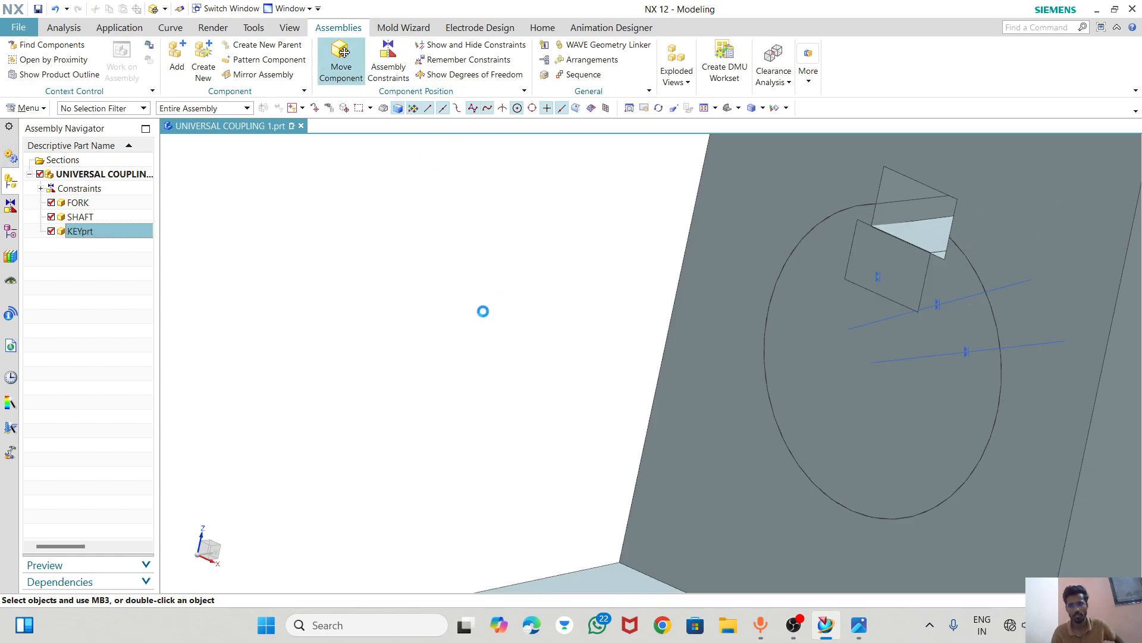
scroll(482, 310, "down", 3)
left_click_drag(848, 328, 848, 308)
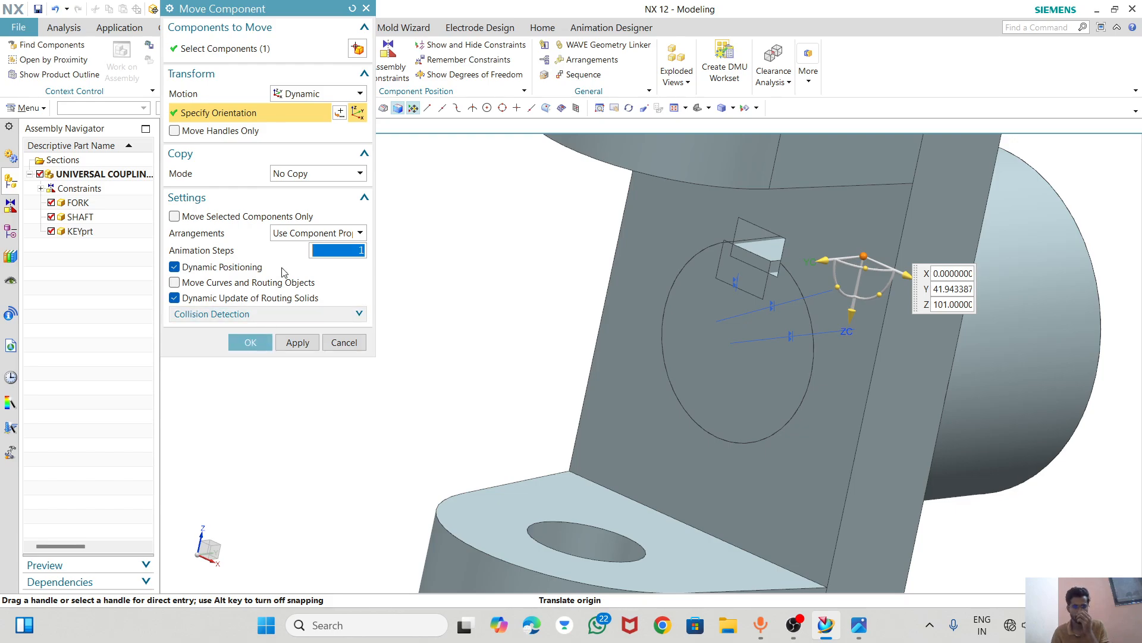
left_click(250, 342)
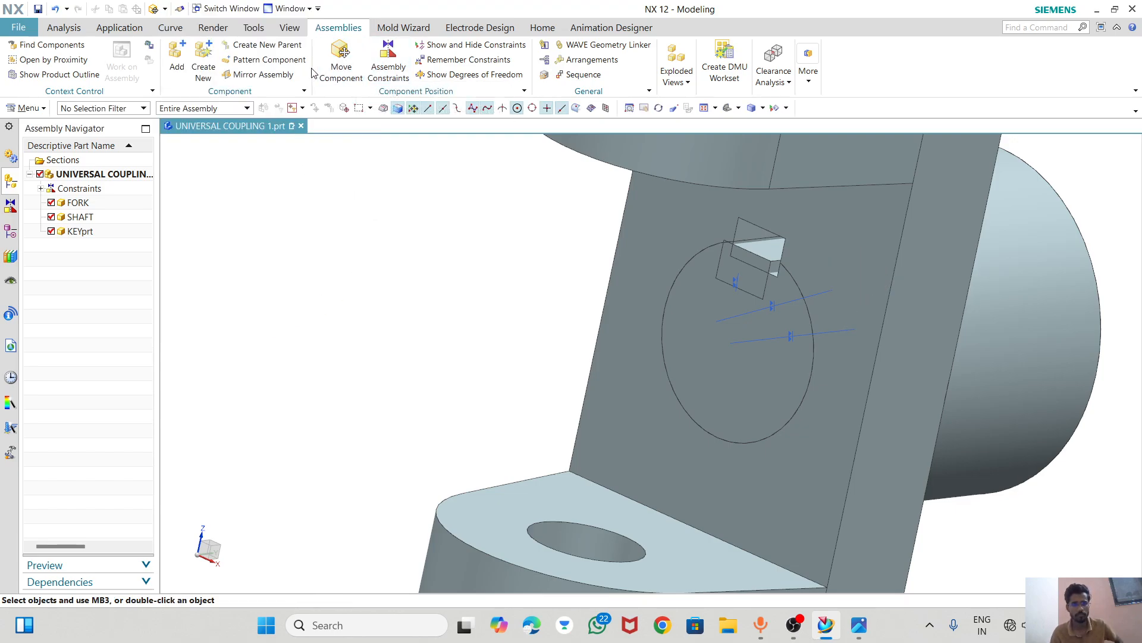
- Add a Touch constraint between the key's top face and the upper face of the fork's keyway
left_click(333, 68)
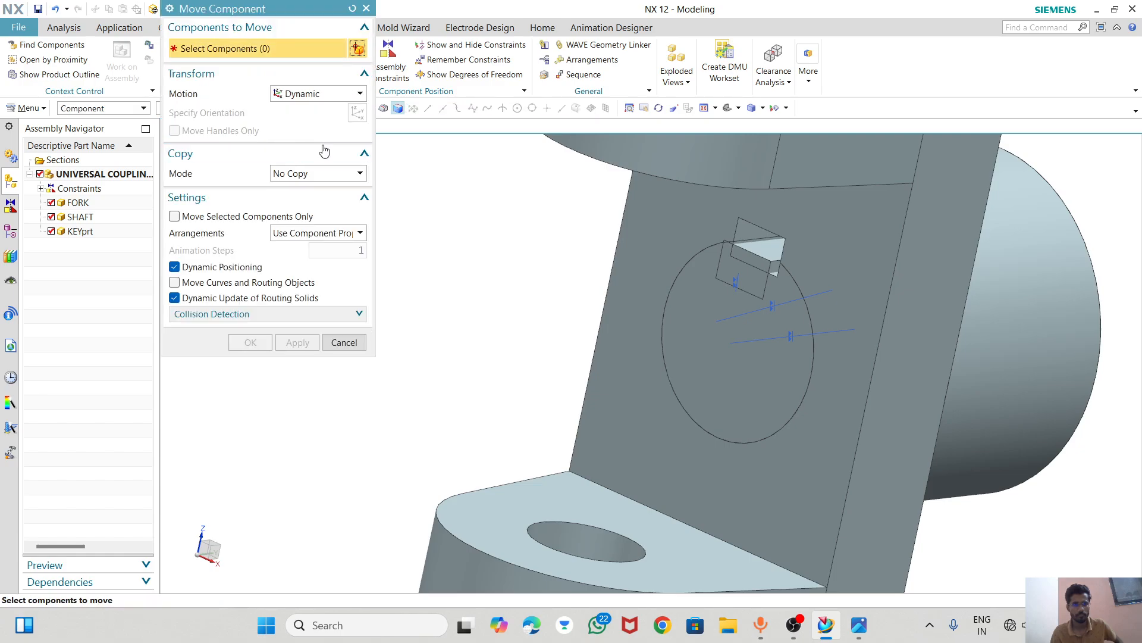
left_click(344, 342)
left_click(389, 65)
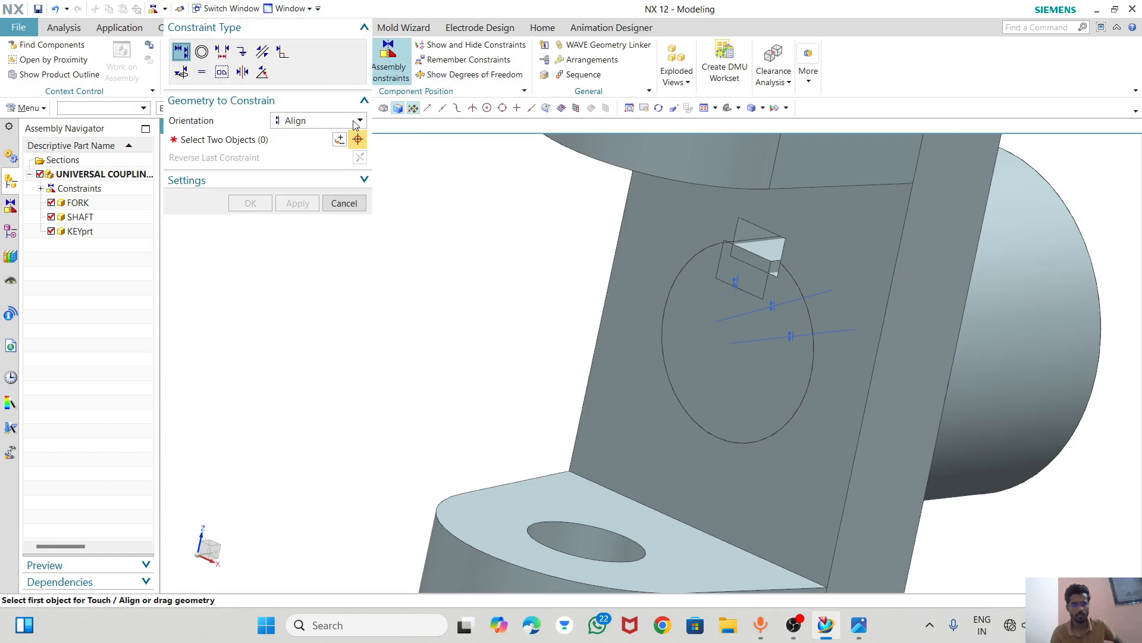
left_click(310, 124)
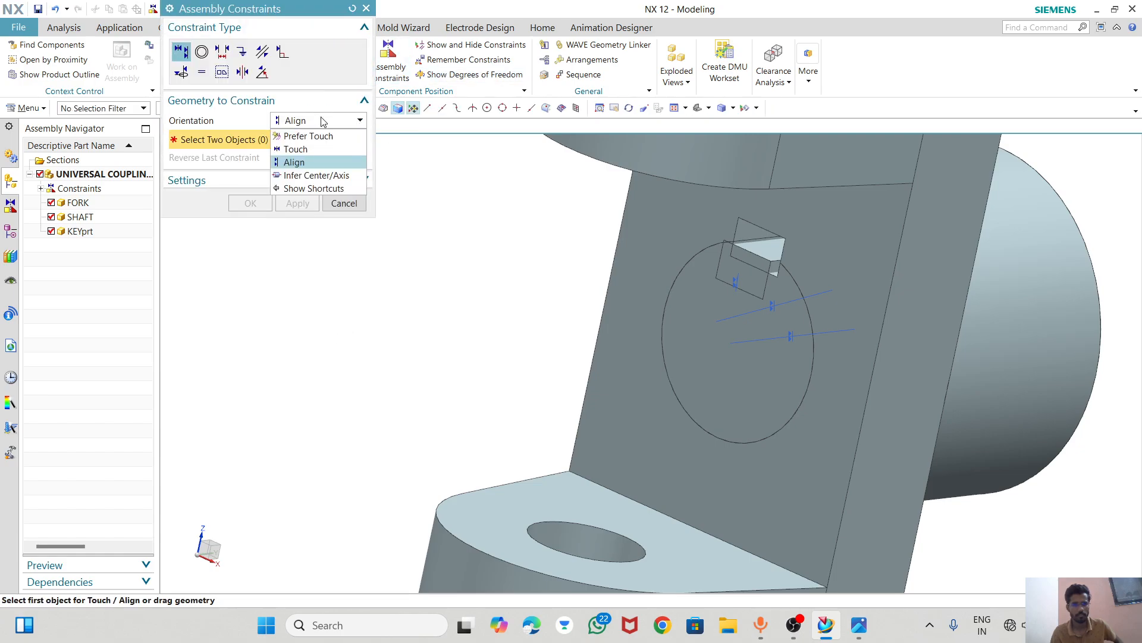
left_click(295, 150)
middle_click_drag(753, 245, 769, 249)
scroll(774, 253, "up", 3)
left_click(781, 250)
middle_click_drag(736, 326, 765, 287)
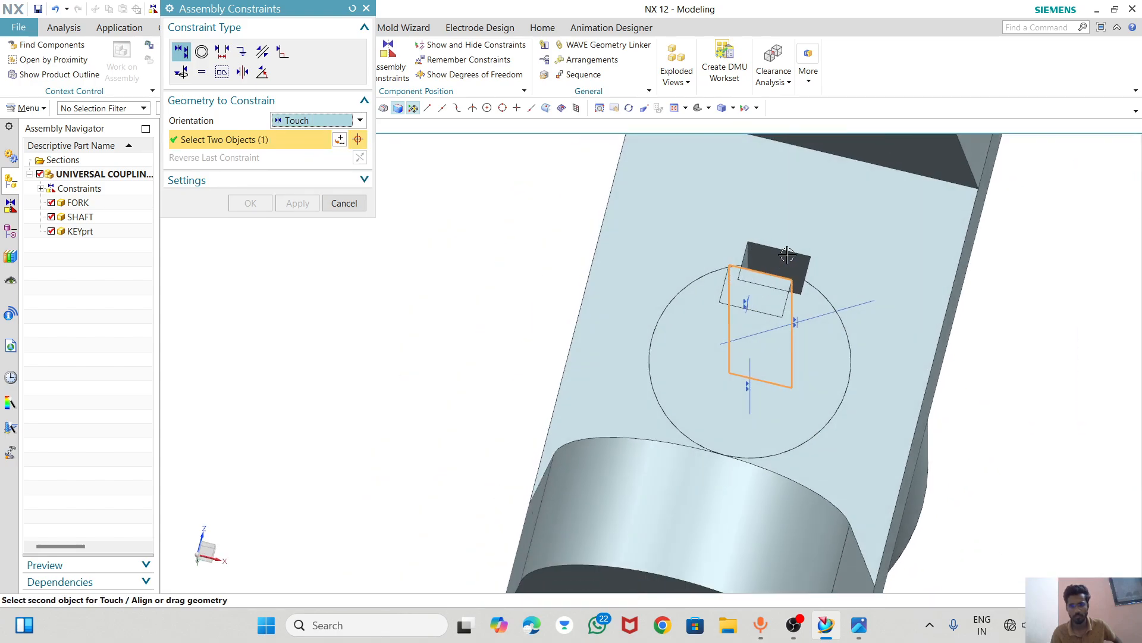
scroll(765, 280, "up", 3)
left_click(761, 265)
middle_click_drag(734, 273, 475, 231)
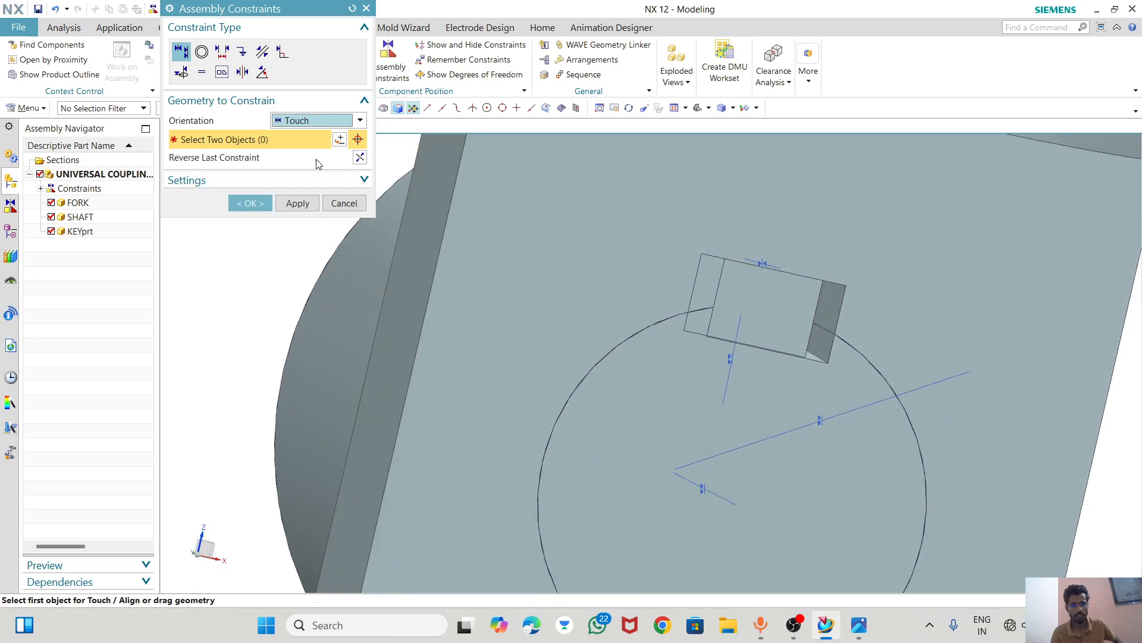
left_click(820, 344)
middle_click_drag(822, 374, 424, 234)
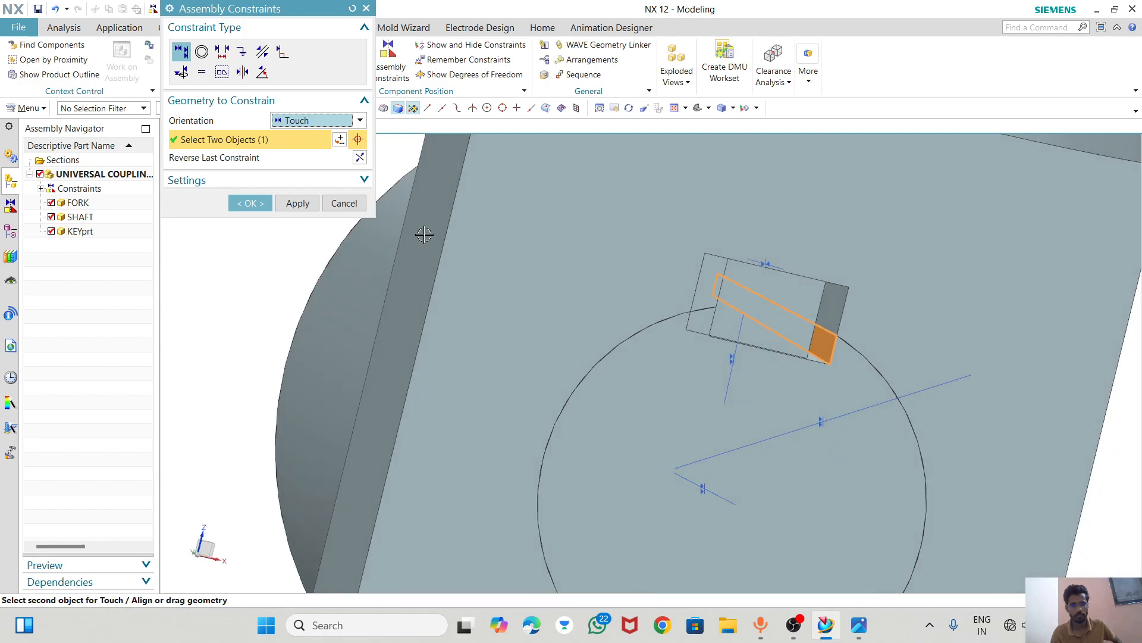
left_click(335, 205)
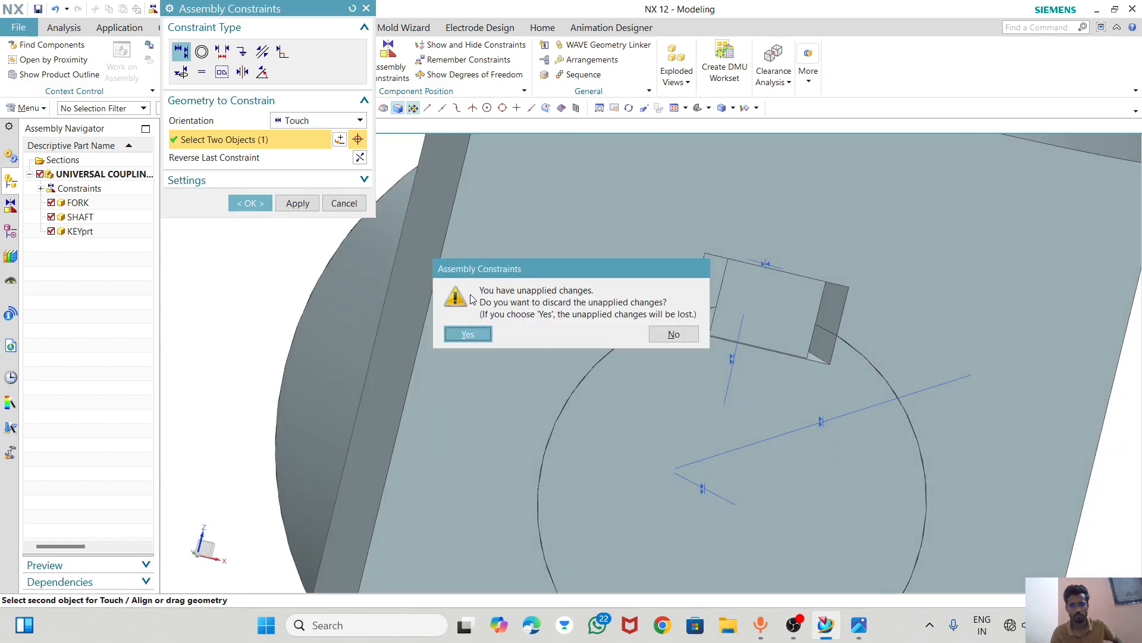
key("Return")
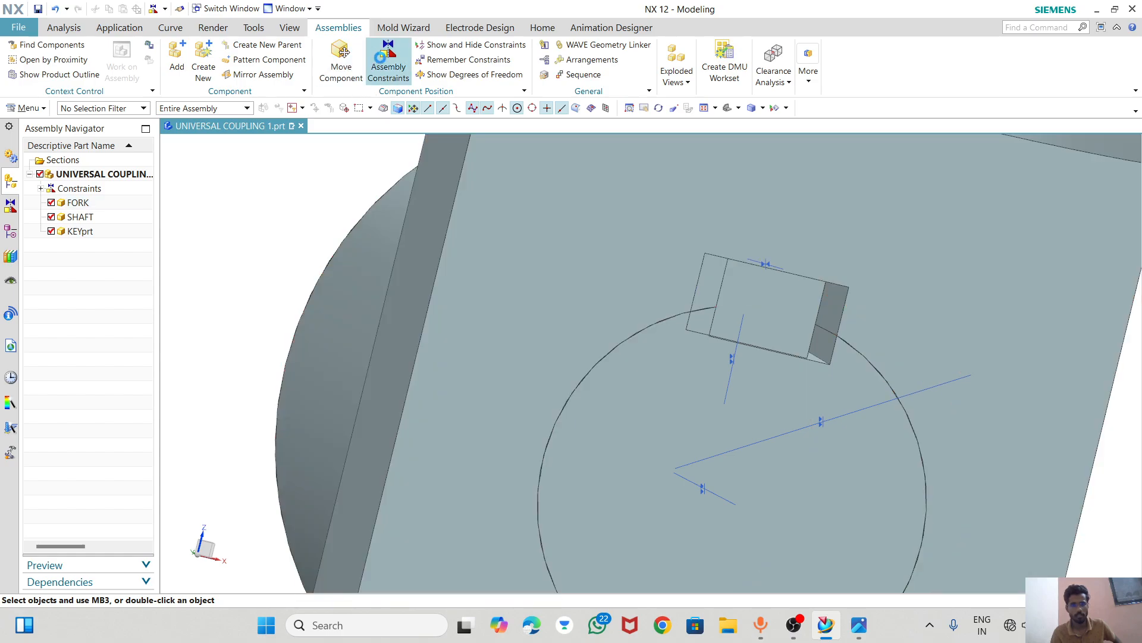
- Add a Touch constraint between the key's side face and the adjacent side face of the keyway
left_click(388, 60)
middle_click_drag(797, 333, 768, 313)
left_click(767, 313)
middle_click_drag(708, 350, 830, 363)
left_click(821, 354)
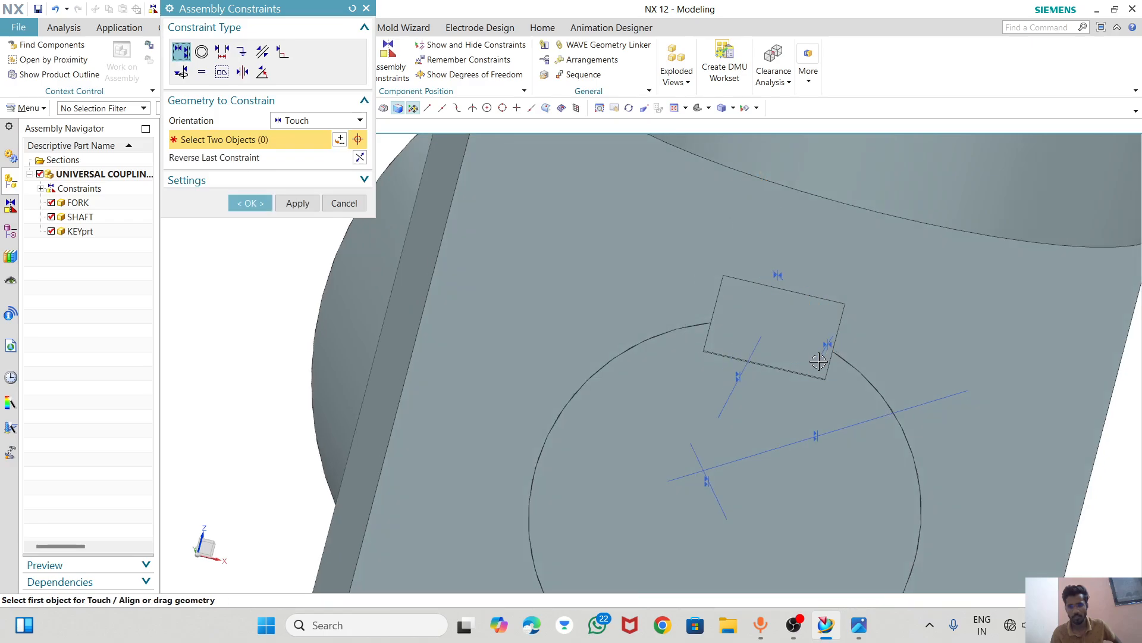
scroll(722, 374, "down", 2)
scroll(748, 391, "down", 4)
mouse_move(678, 381)
middle_mouse_down()
mouse_move(684, 372)
mouse_move(653, 373)
mouse_move(666, 378)
middle_mouse_up()
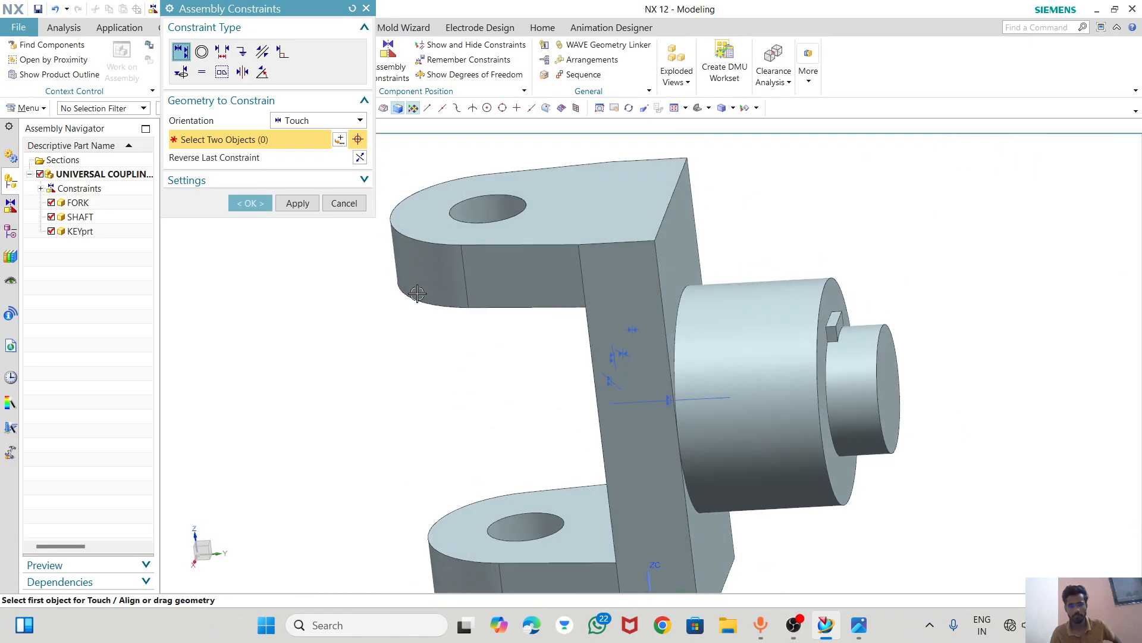
left_click(250, 202)
- Save the UNIVERSAL COUPLING 1 assembly
scroll(583, 365, "down", 3)
middle_click_drag(584, 365, 602, 379)
left_click(38, 9)
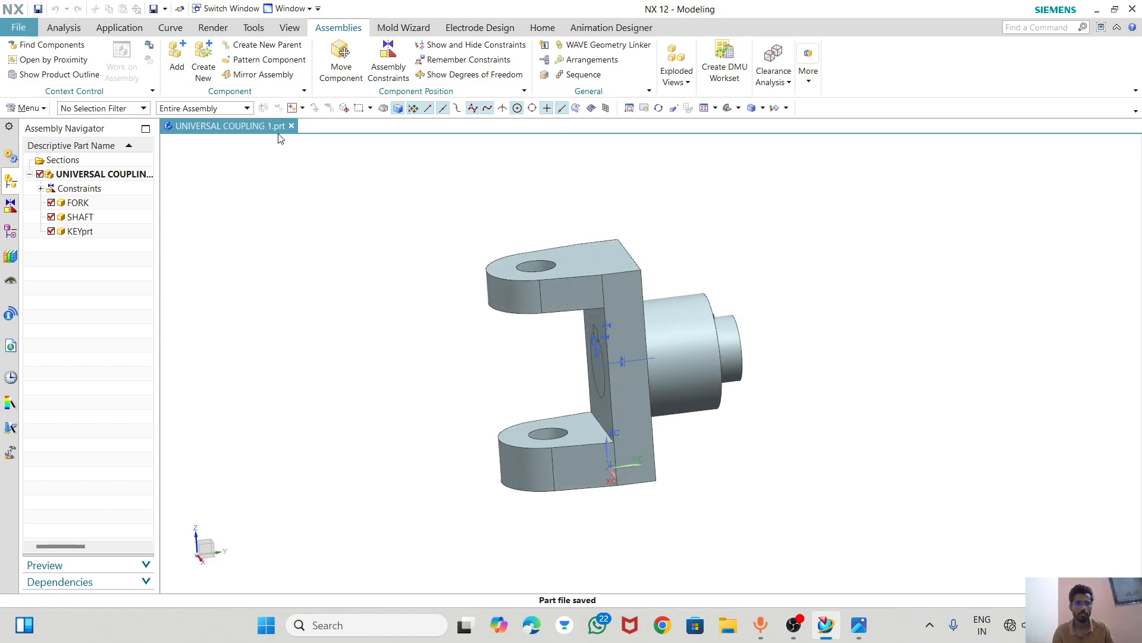
middle_click_drag(505, 373, 545, 369)
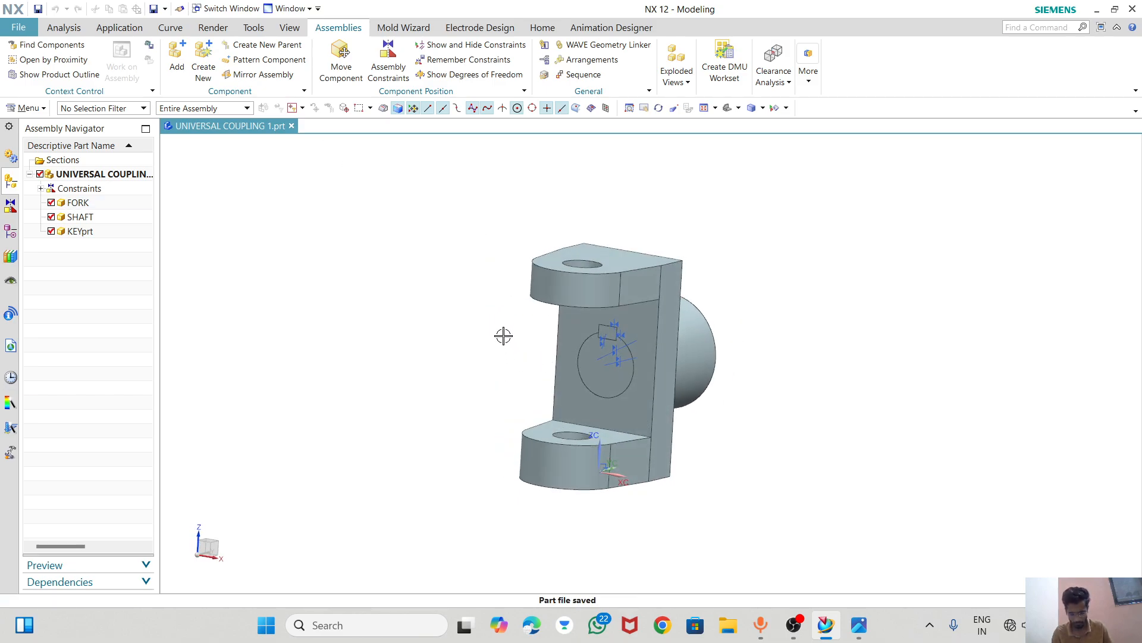
- Create a new millimetre assembly file named UNIVERSAL COUPLING 2 in the Universal coupling folder
left_click(30, 29)
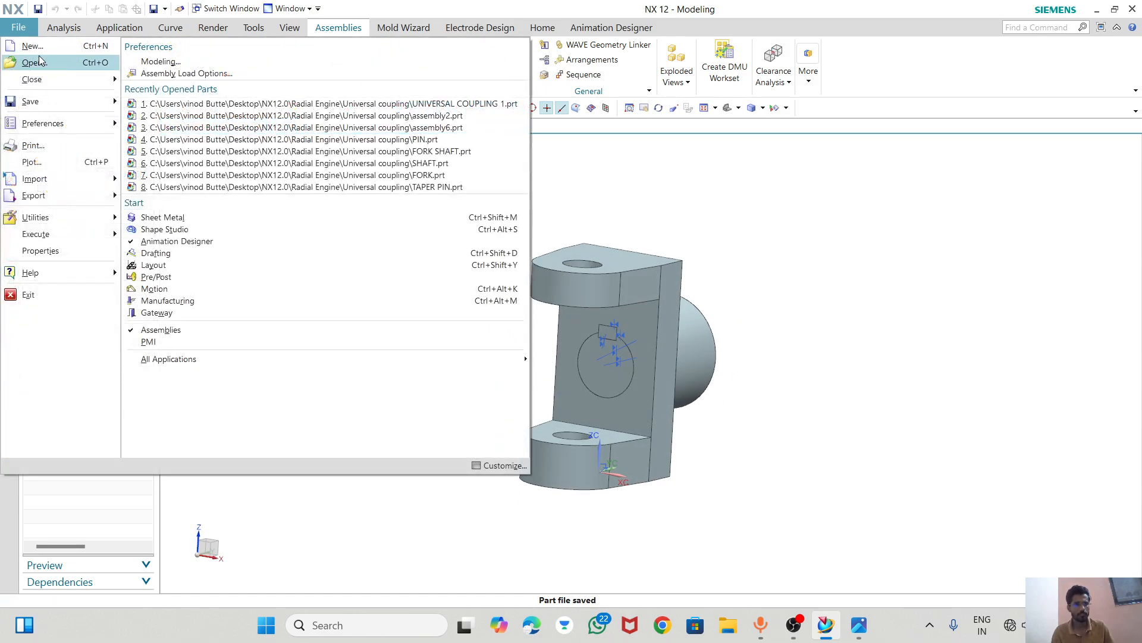
left_click(36, 47)
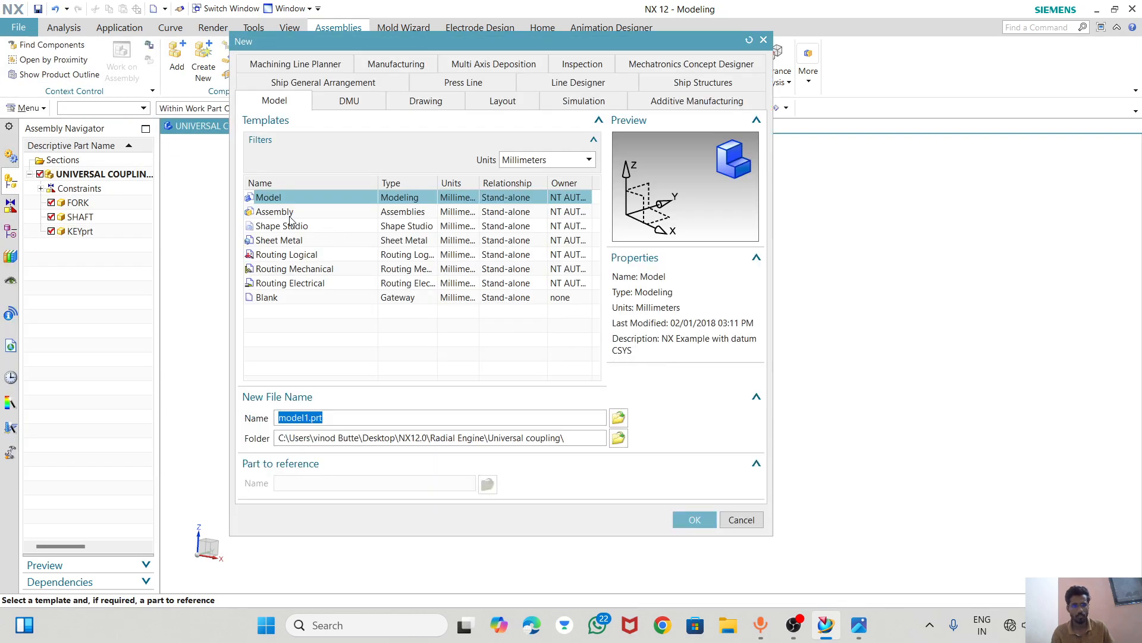
left_click(291, 214)
left_click_drag(322, 417, 291, 419)
type("UNIVERSAL COUPLING 2")
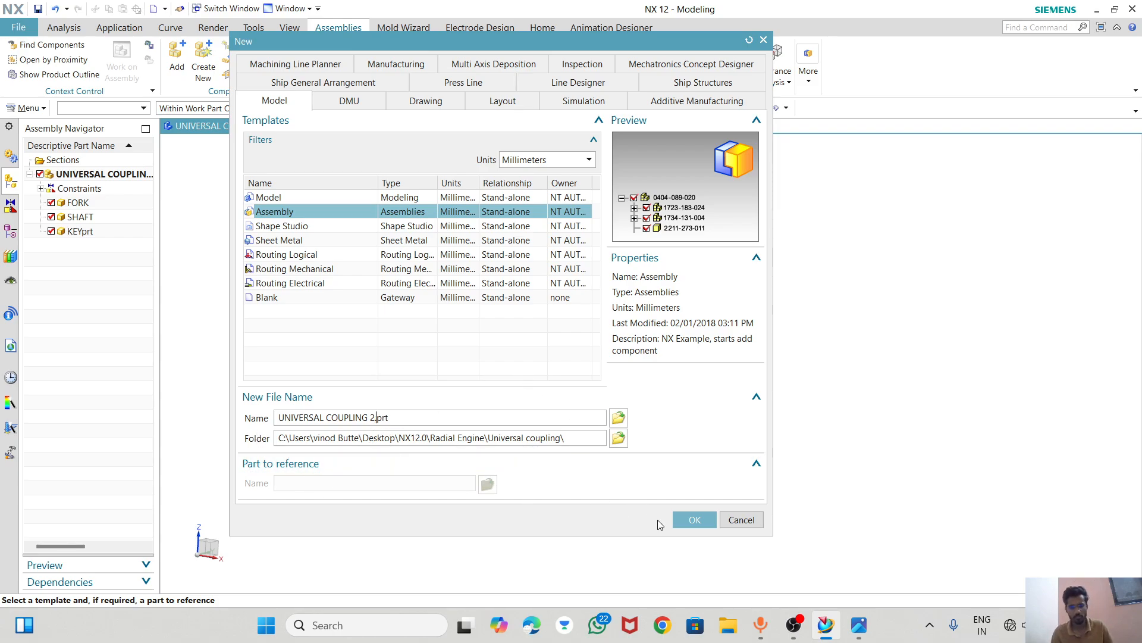
left_click(695, 520)
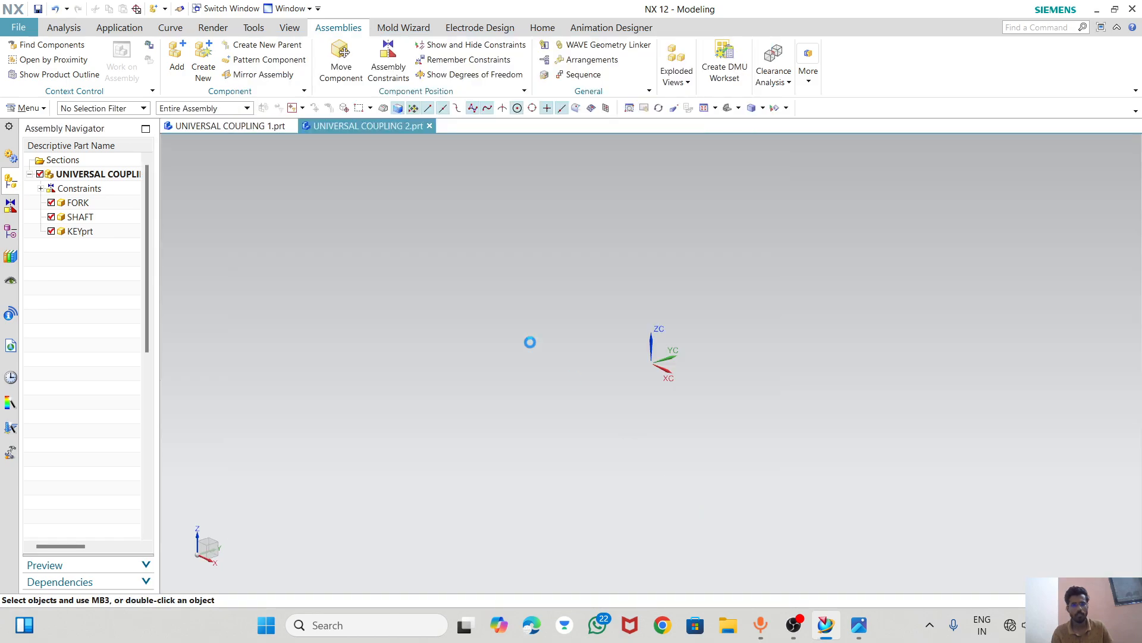
- Dismiss the Add Component dialog and set the new assembly's view background to white
right_click(506, 325)
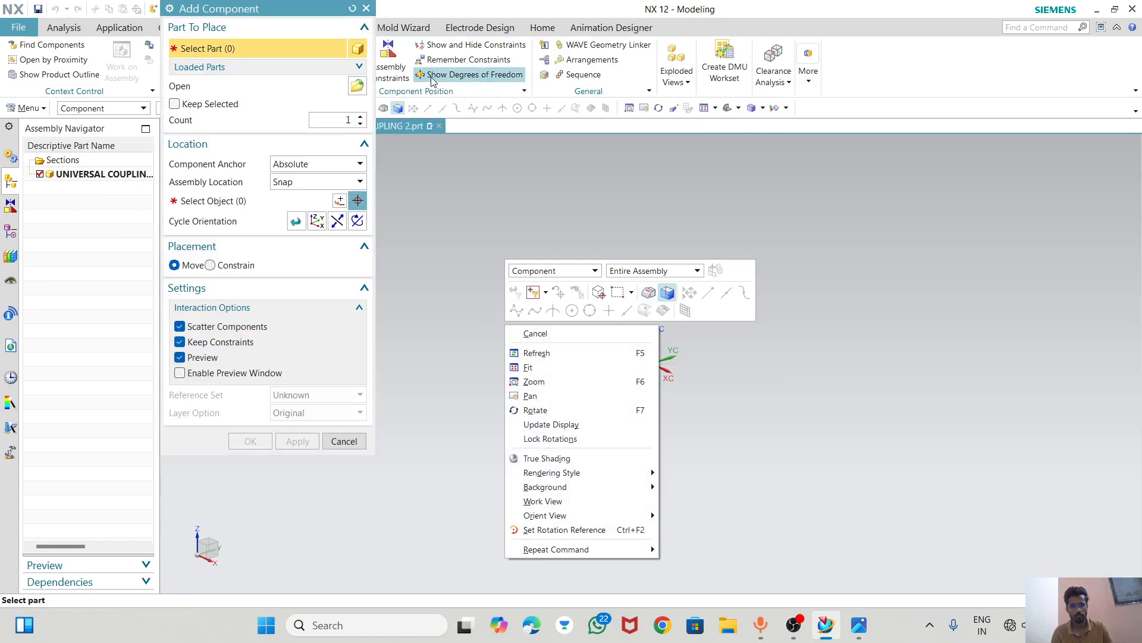
left_click(366, 9)
right_click(439, 242)
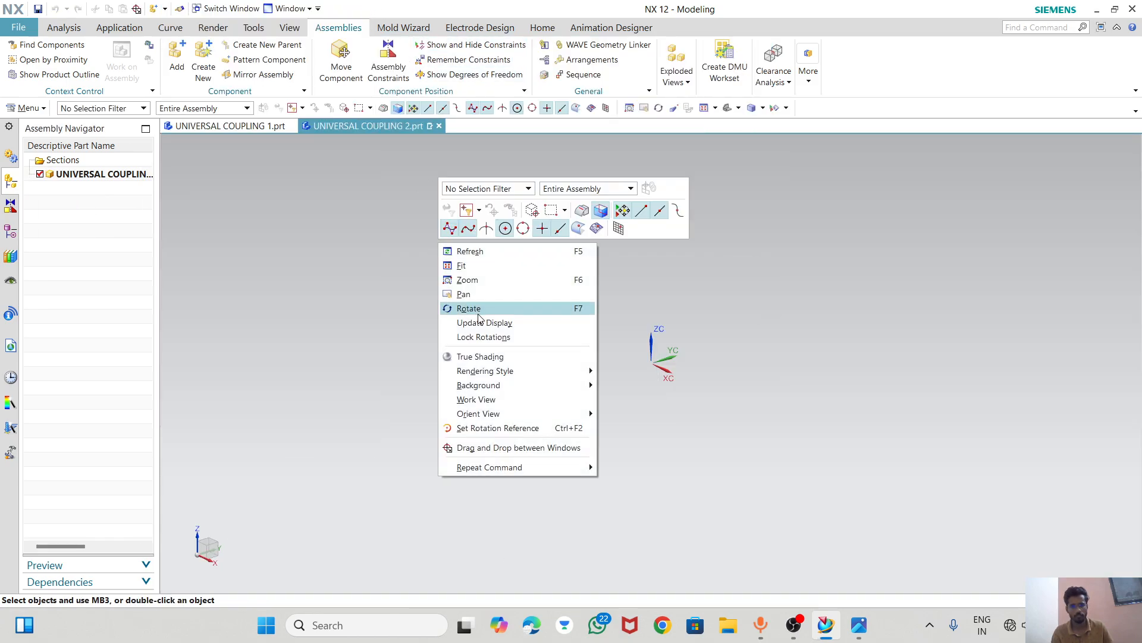
mouse_move(479, 385)
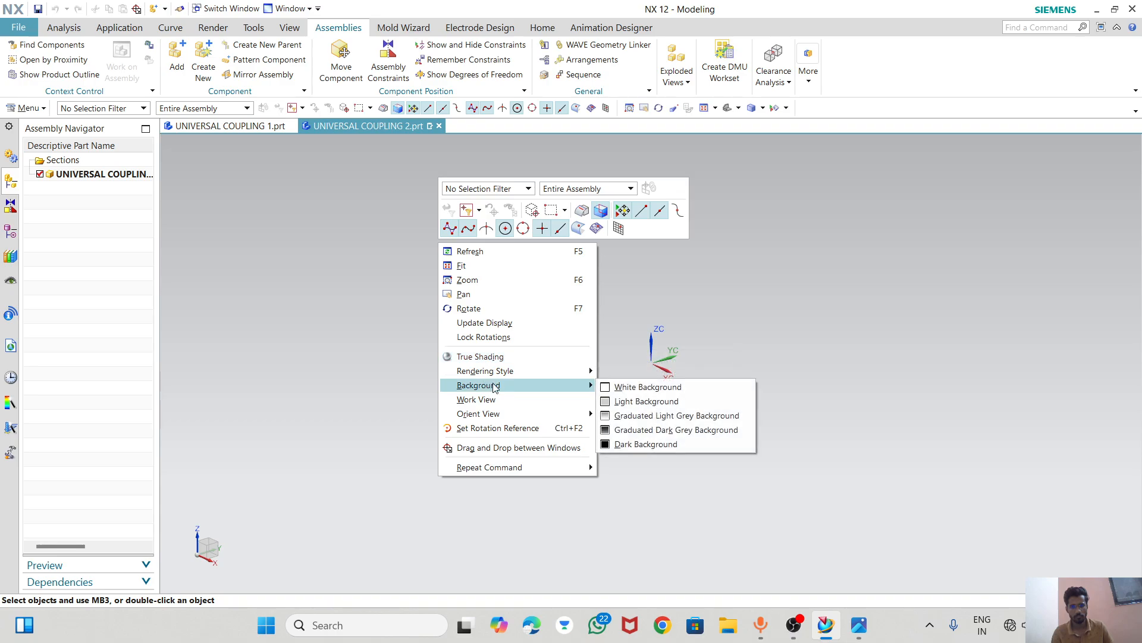
left_click(613, 387)
- Switch back to UNIVERSAL COUPLING 1, save it and close it, leaving UNIVERSAL COUPLING 2 open
left_click(230, 125)
middle_click_drag(748, 380, 707, 393)
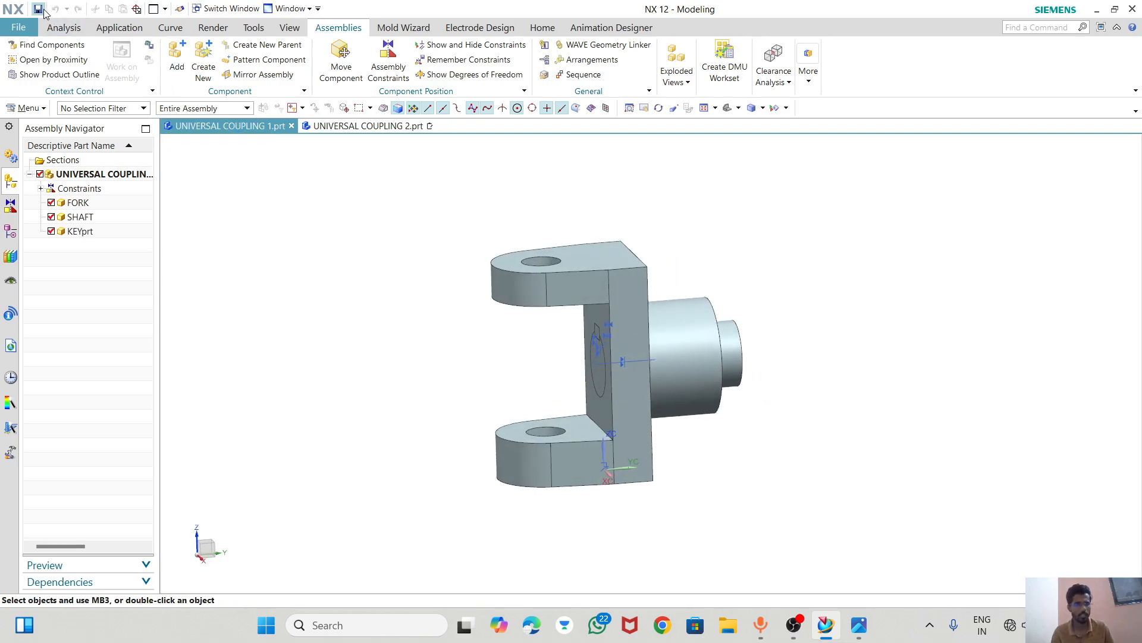
left_click(291, 126)
left_click(417, 329)
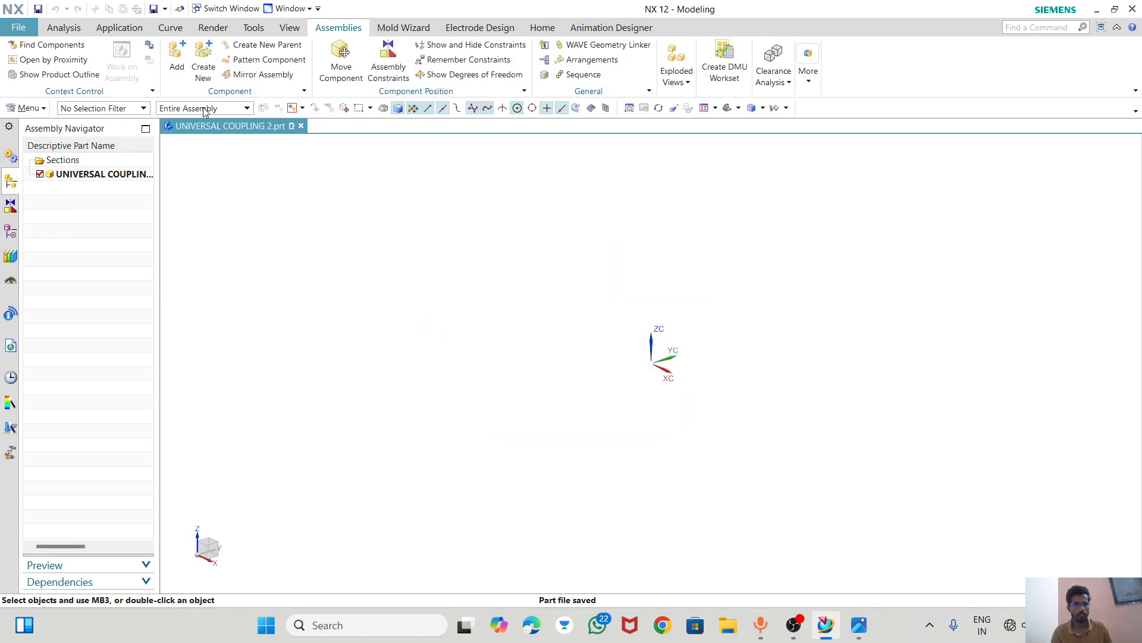
- Add UNIVERSAL COUPLING 1 as the first component at the default point and fix it in place
left_click(178, 56)
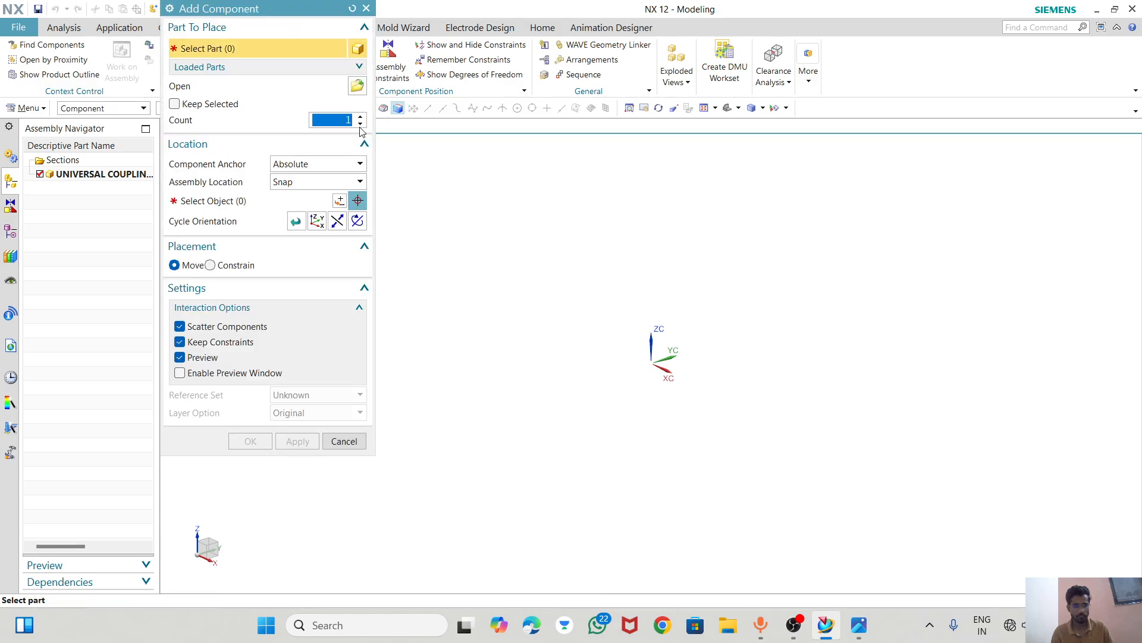
left_click(357, 87)
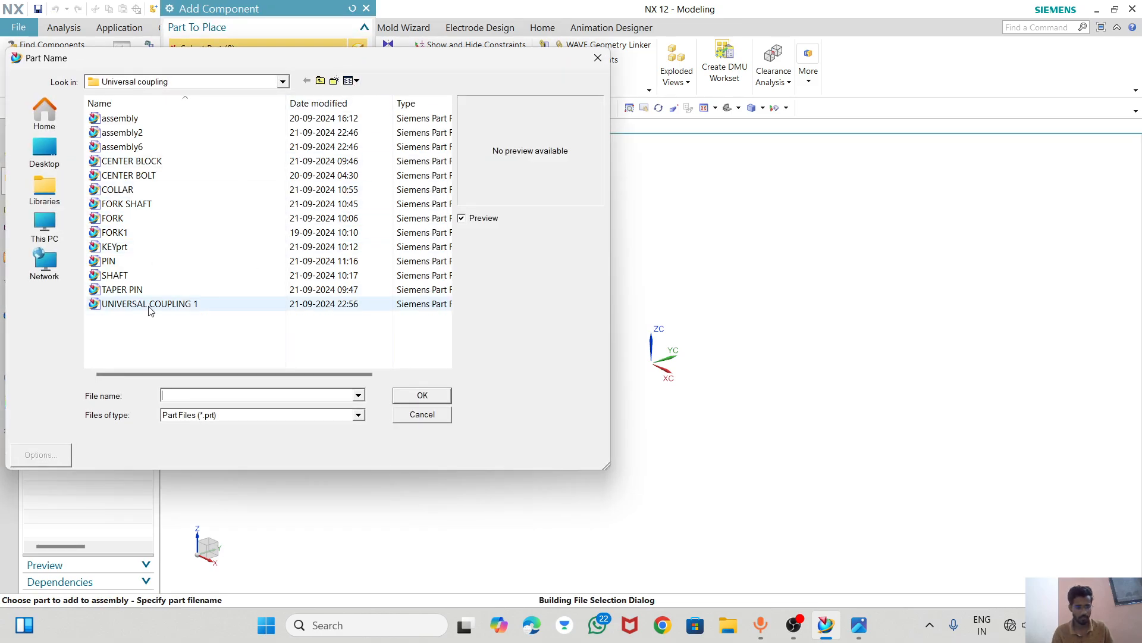
left_click(161, 304)
left_click(437, 395)
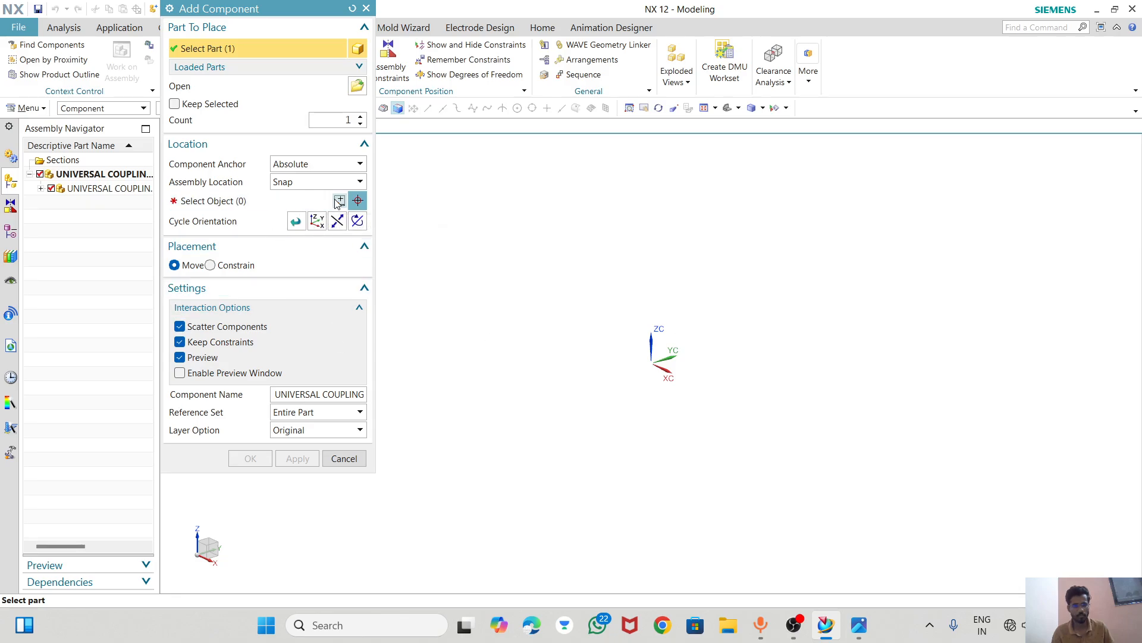
left_click(339, 201)
left_click(297, 248)
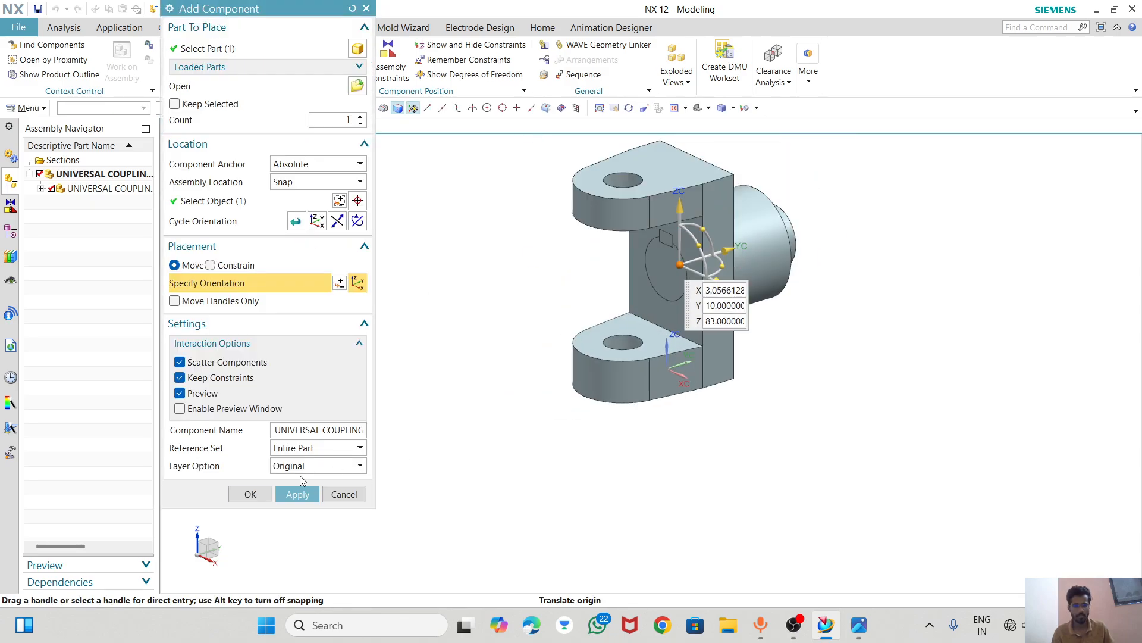
left_click(251, 494)
left_click(473, 336)
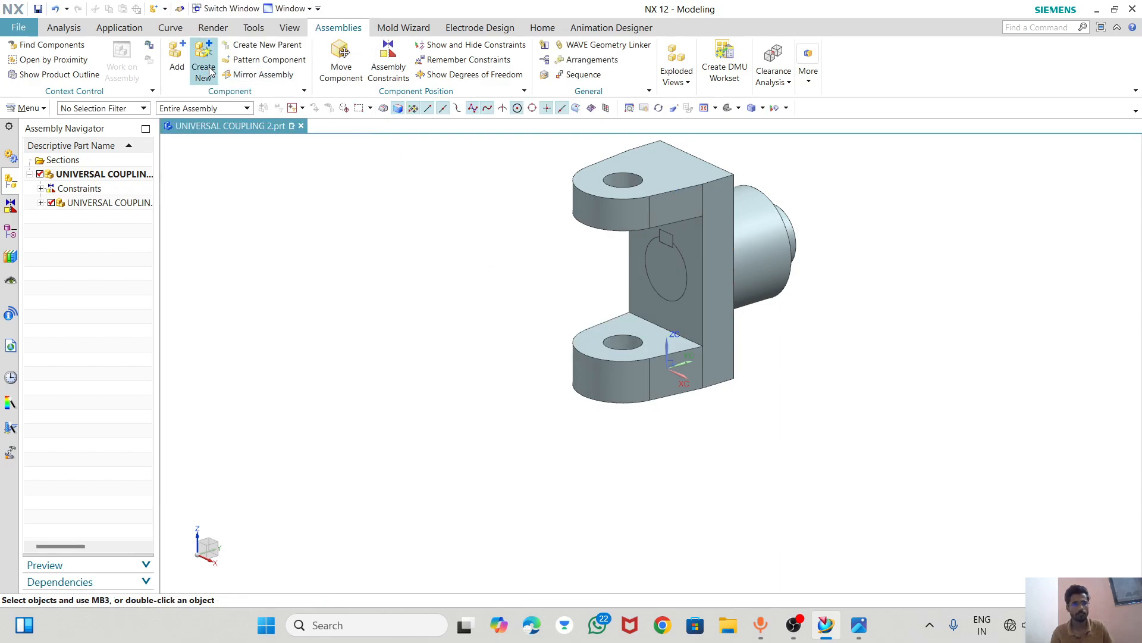
- Add the CENTER BLOCK component and place it clear of the fork's open side at about X 0, Y -157, Z 85 mm
left_click(177, 56)
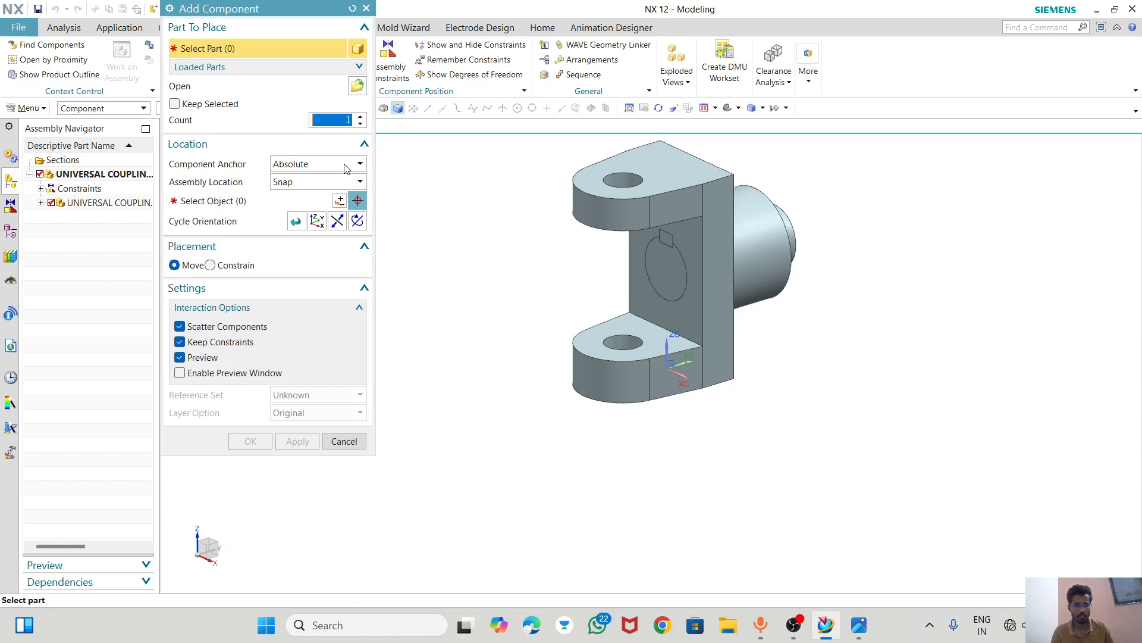
left_click(357, 86)
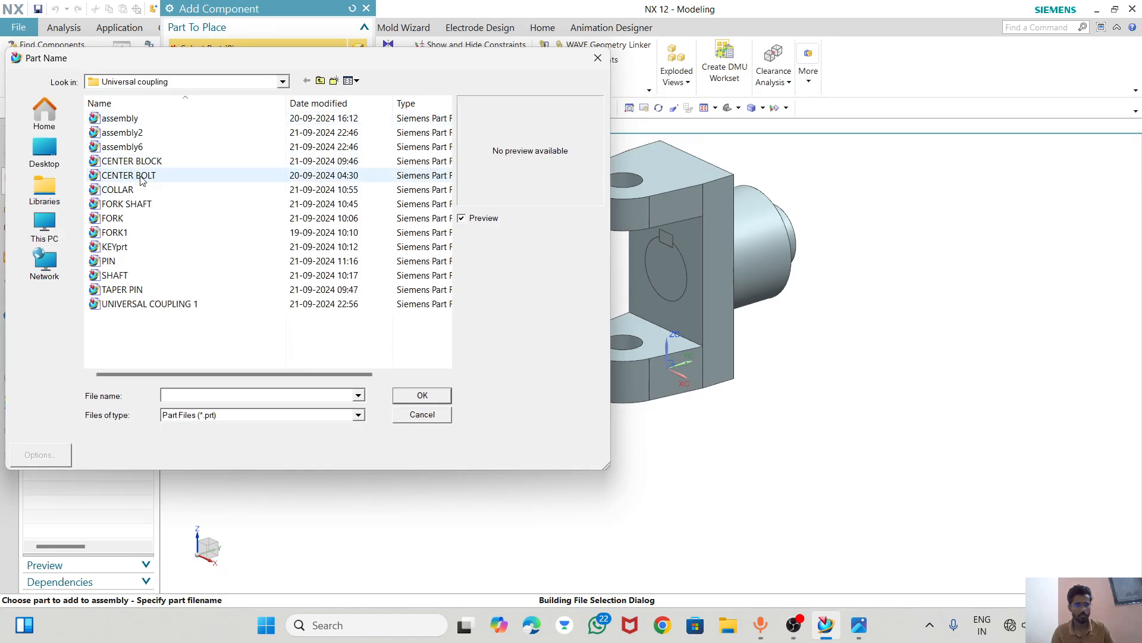
left_click(132, 161)
left_click(422, 395)
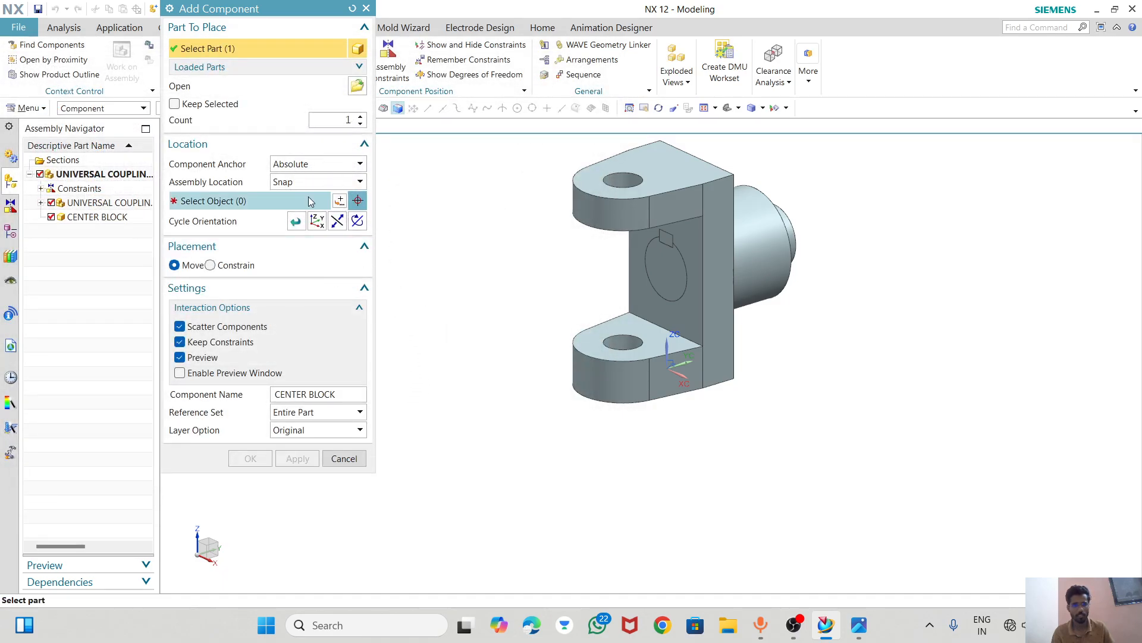
left_click(340, 201)
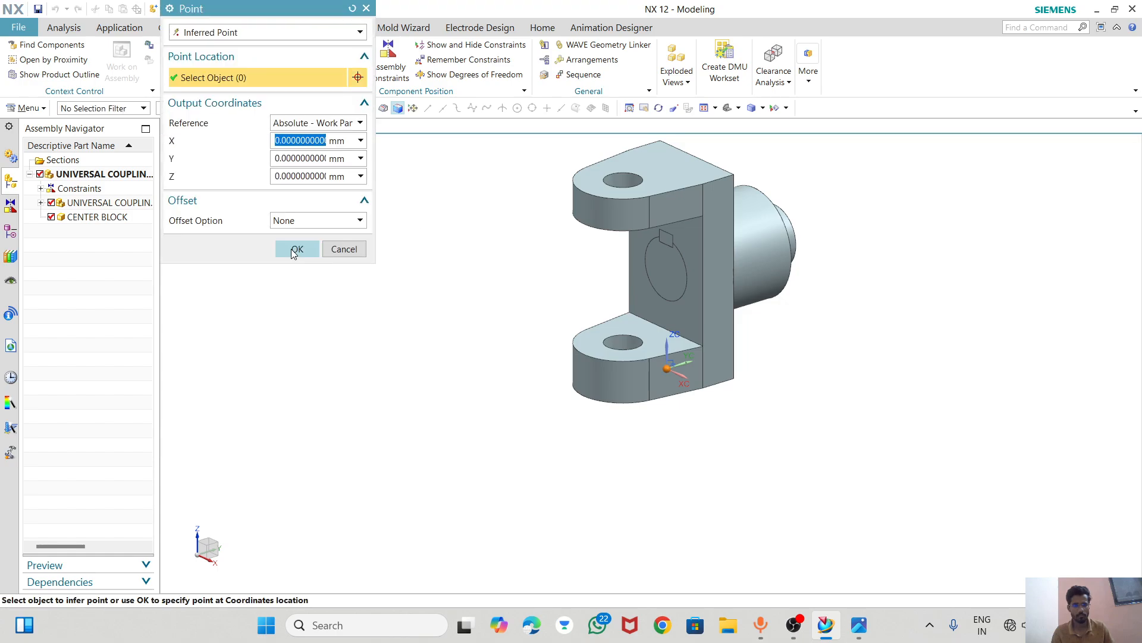
left_click(297, 248)
left_click_drag(686, 308, 679, 206)
left_click_drag(736, 245, 556, 299)
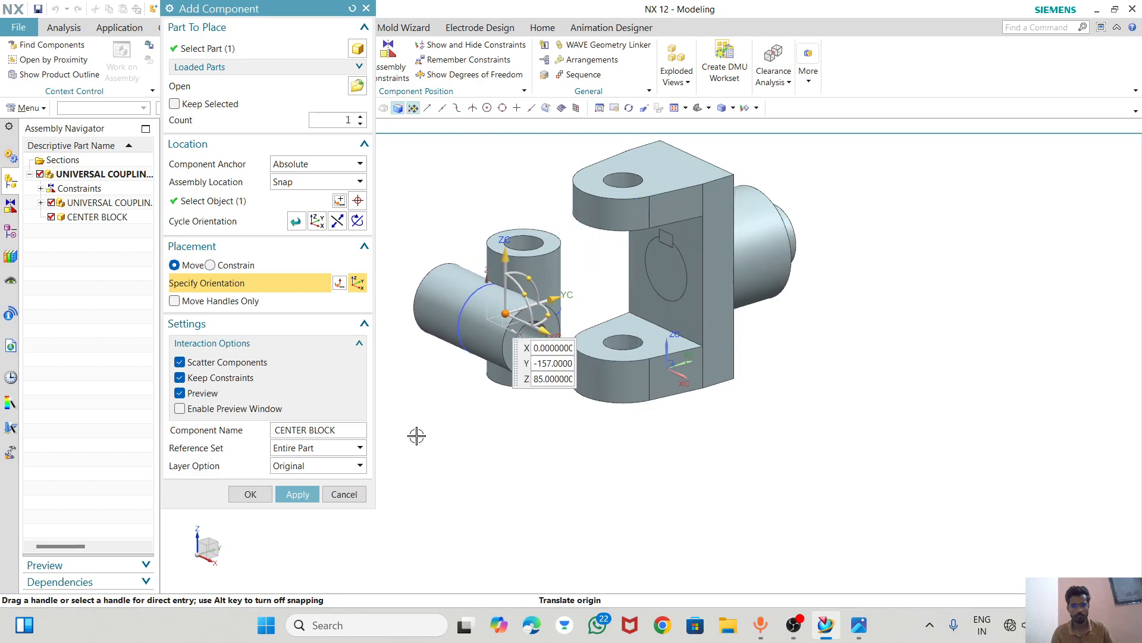
left_click(250, 494)
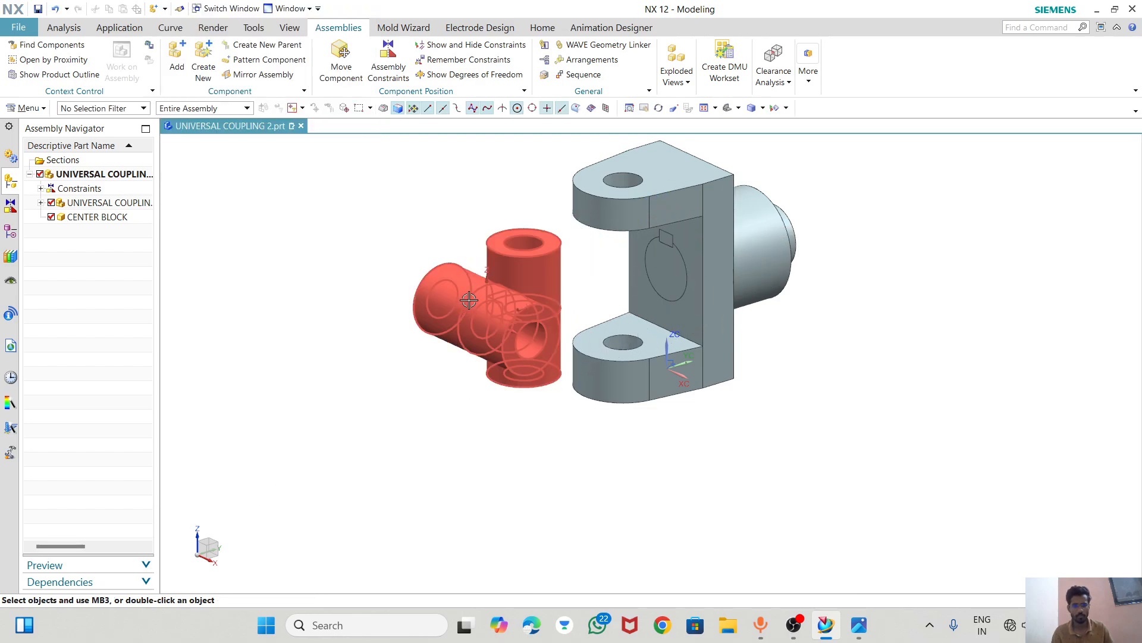
- Make the CENTER BLOCK the work part and hide its datum coordinate system
middle_click_drag(565, 450, 543, 439)
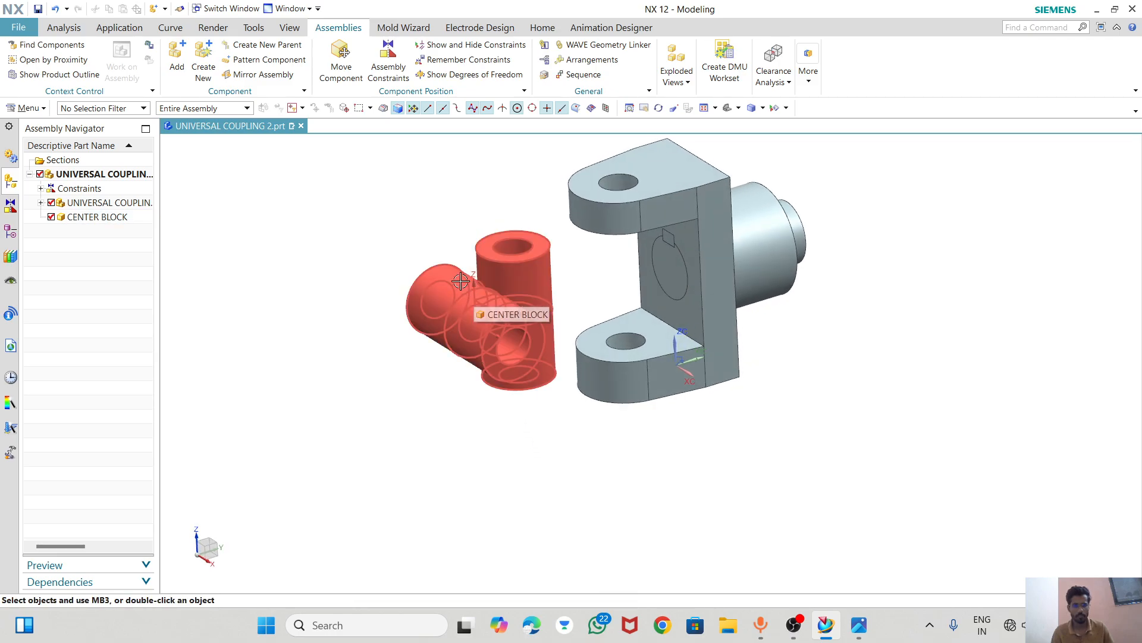
middle_click_drag(430, 216, 443, 217)
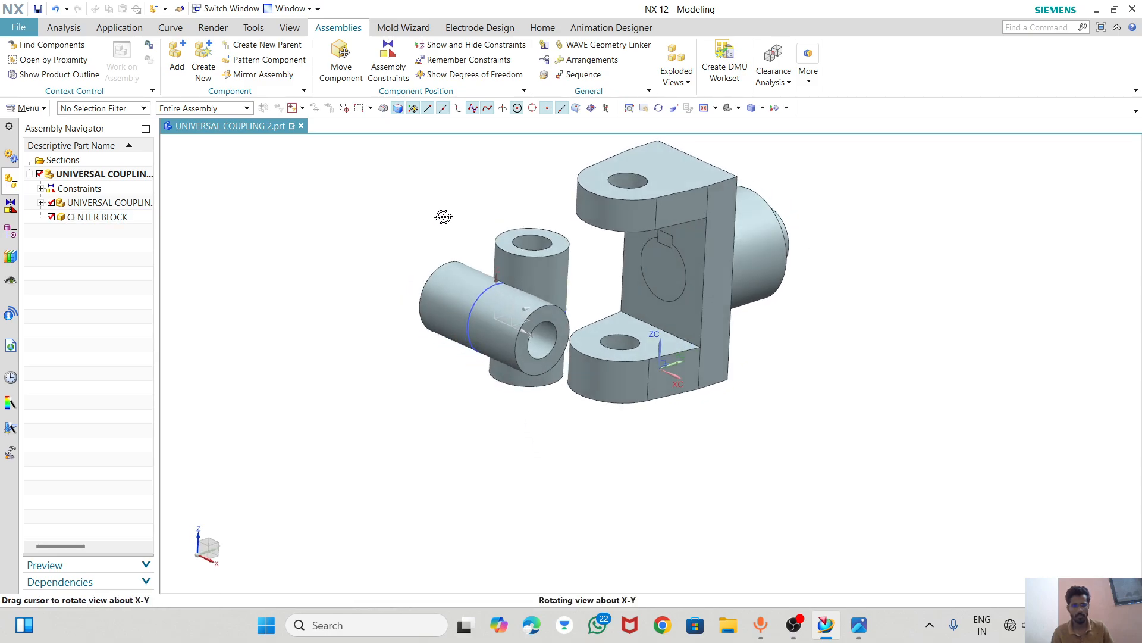
double_click(478, 299)
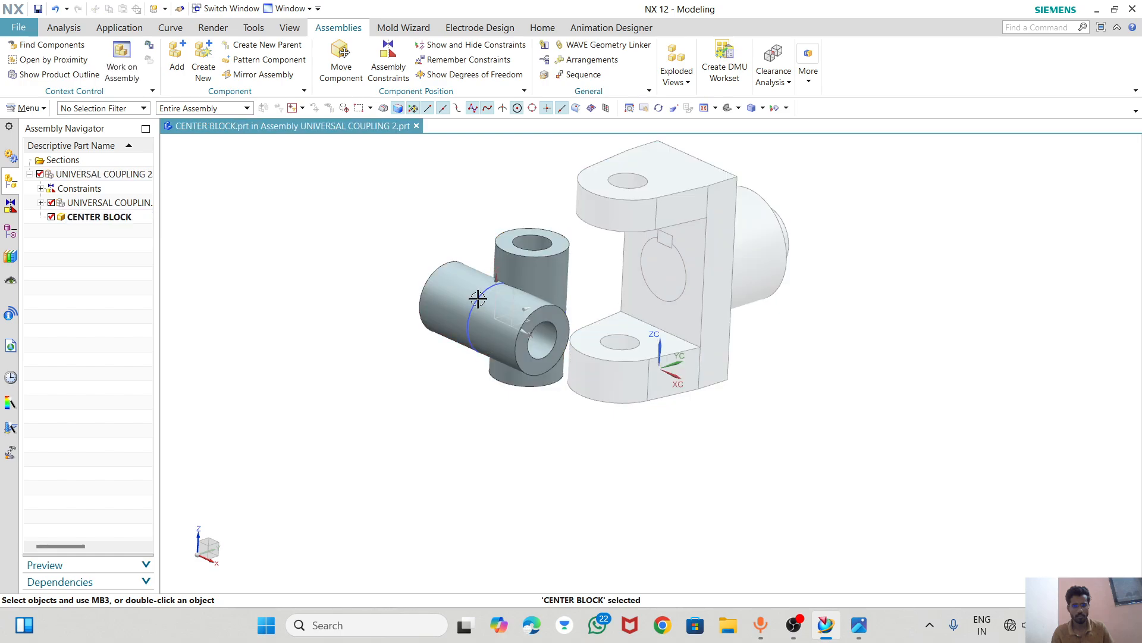
left_click(11, 206)
left_click(11, 230)
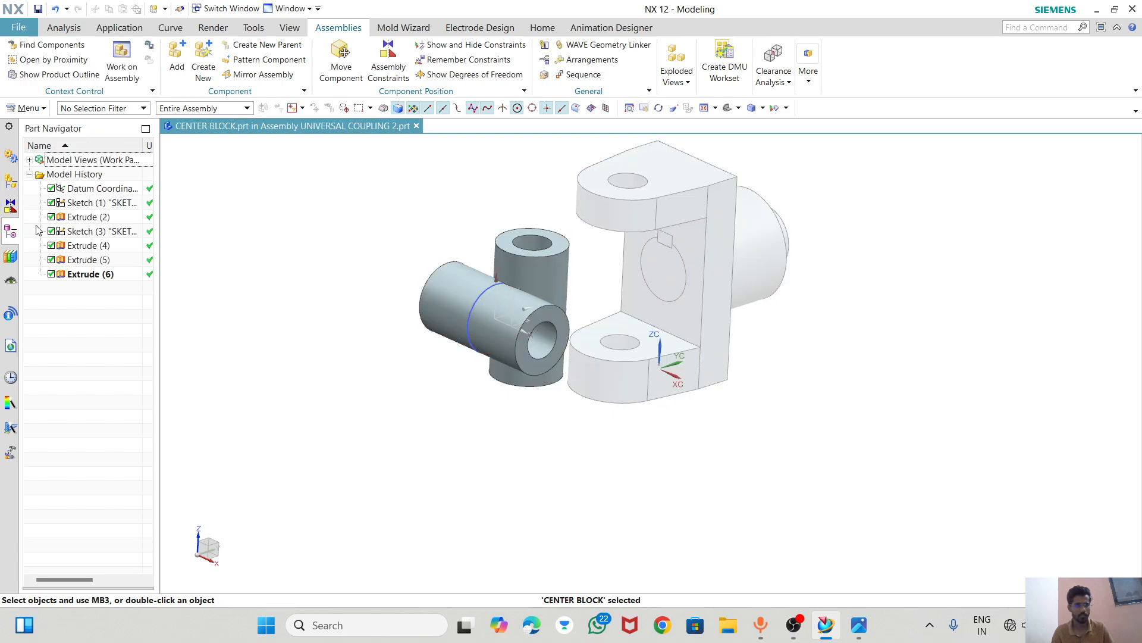
right_click(88, 191)
left_click(109, 200)
- Hide both sketches of the center block and make UNIVERSAL COUPLING 2 the work part again
right_click(74, 203)
key("Escape")
left_click(81, 231)
right_click(83, 231)
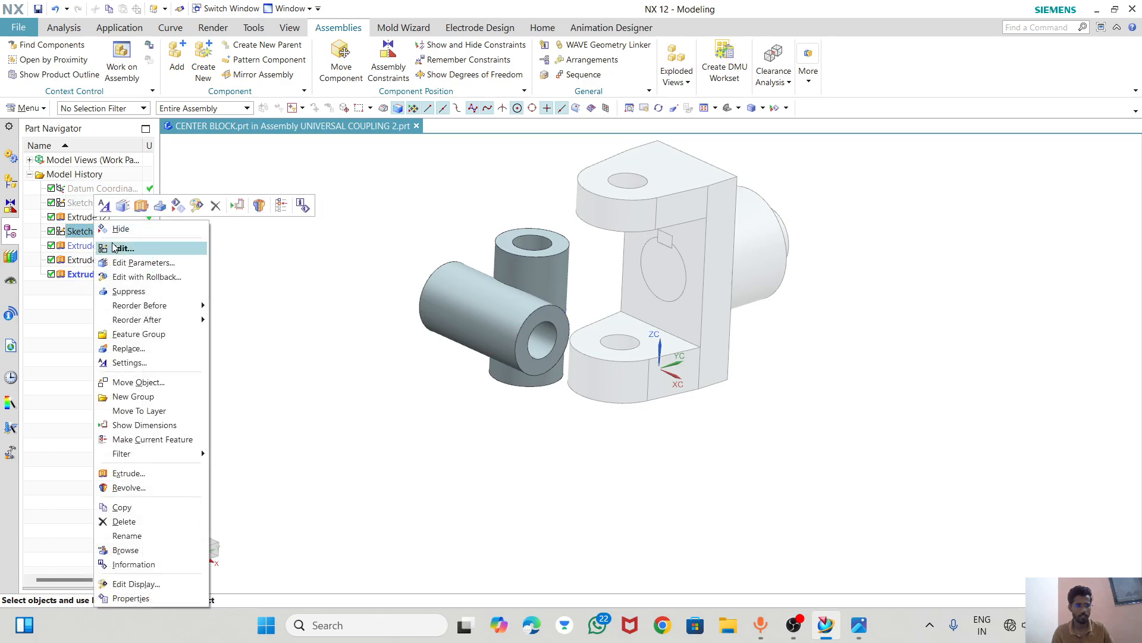
left_click(121, 229)
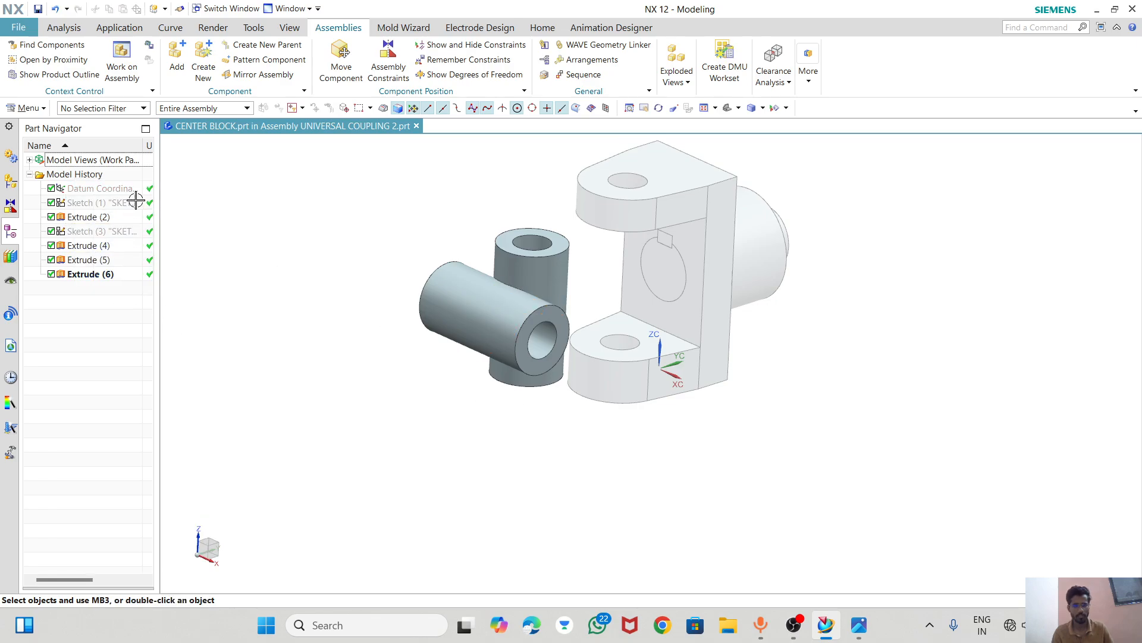
left_click(12, 182)
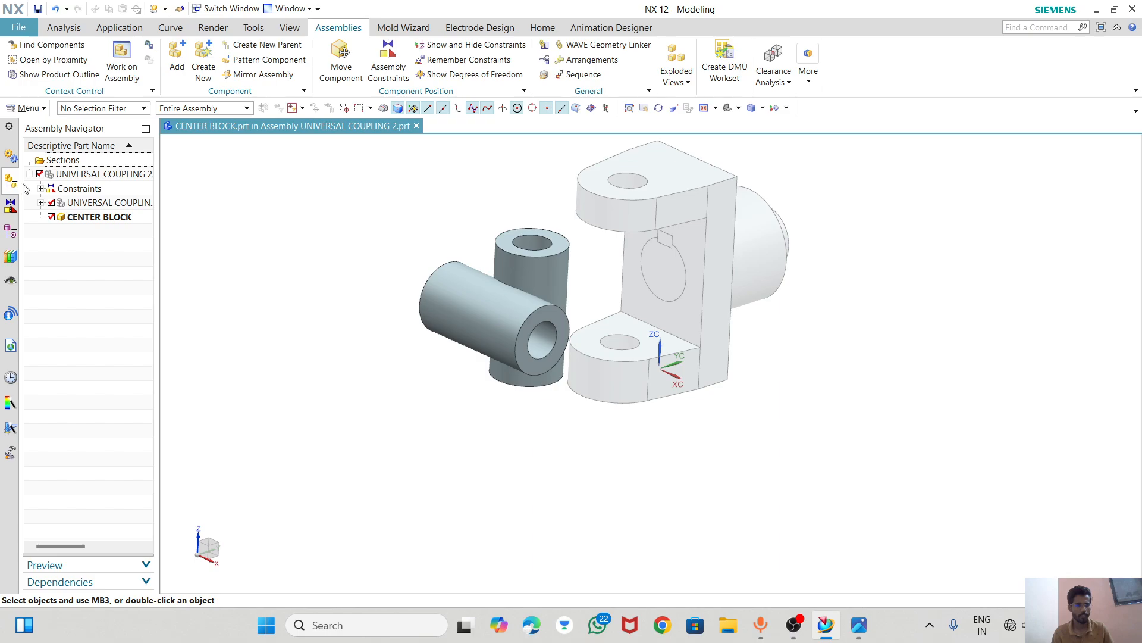
double_click(84, 175)
- Align the center block's vertical bore axis with the fork's upper arm hole using an Infer Center/Axis constraint
mouse_move(467, 360)
middle_mouse_down()
mouse_move(442, 359)
mouse_move(470, 342)
middle_mouse_up()
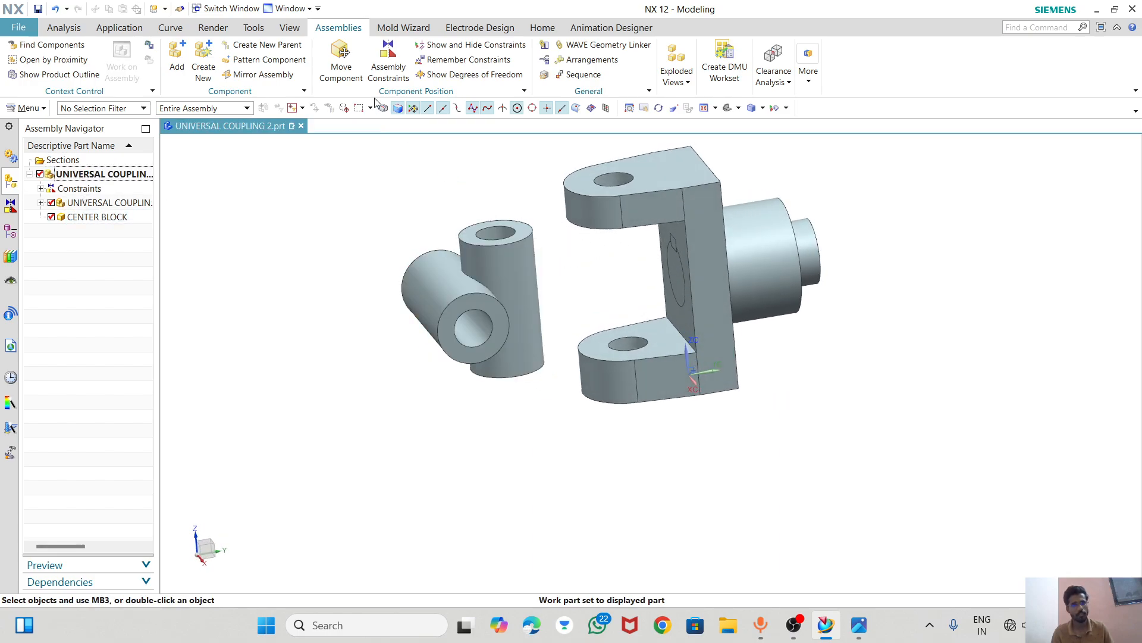
left_click(379, 72)
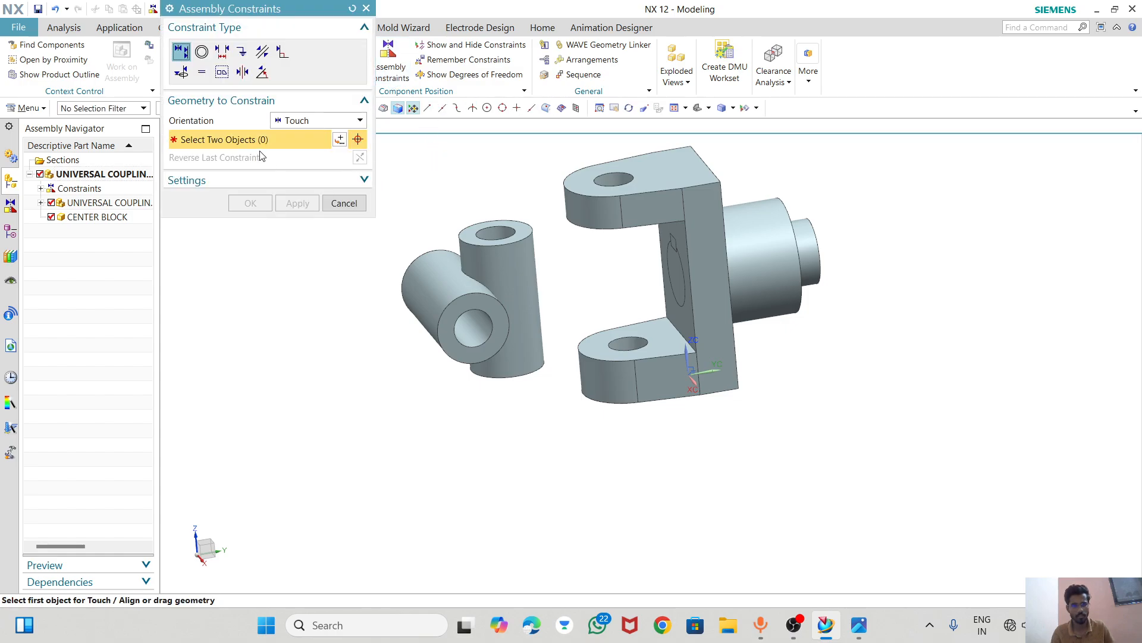
left_click(282, 122)
left_click(302, 173)
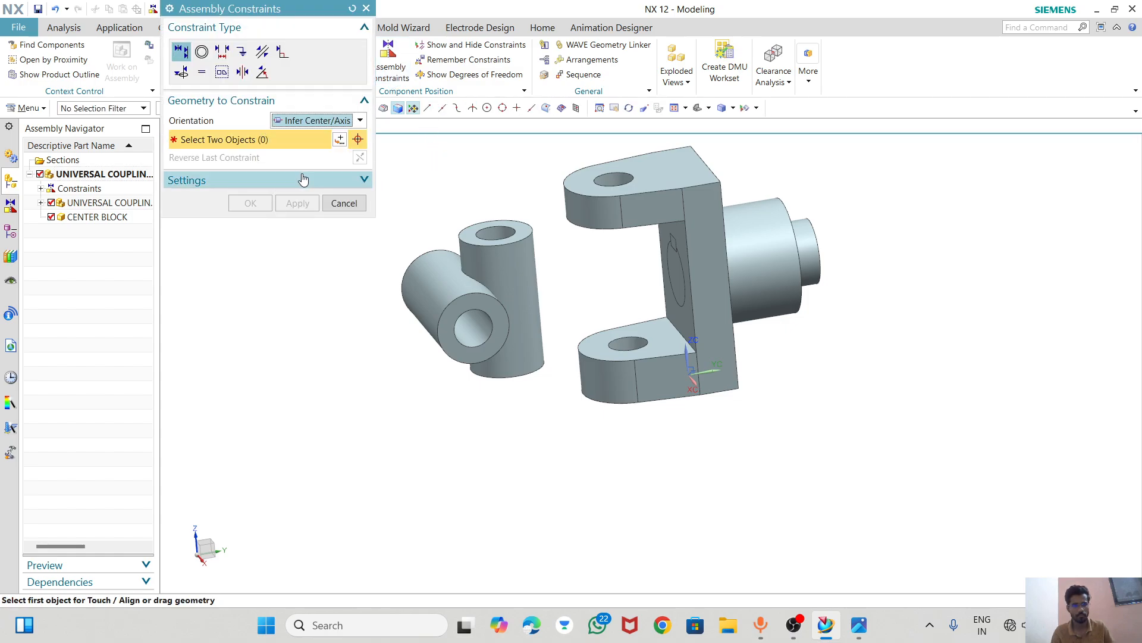
scroll(486, 227, "up", 2)
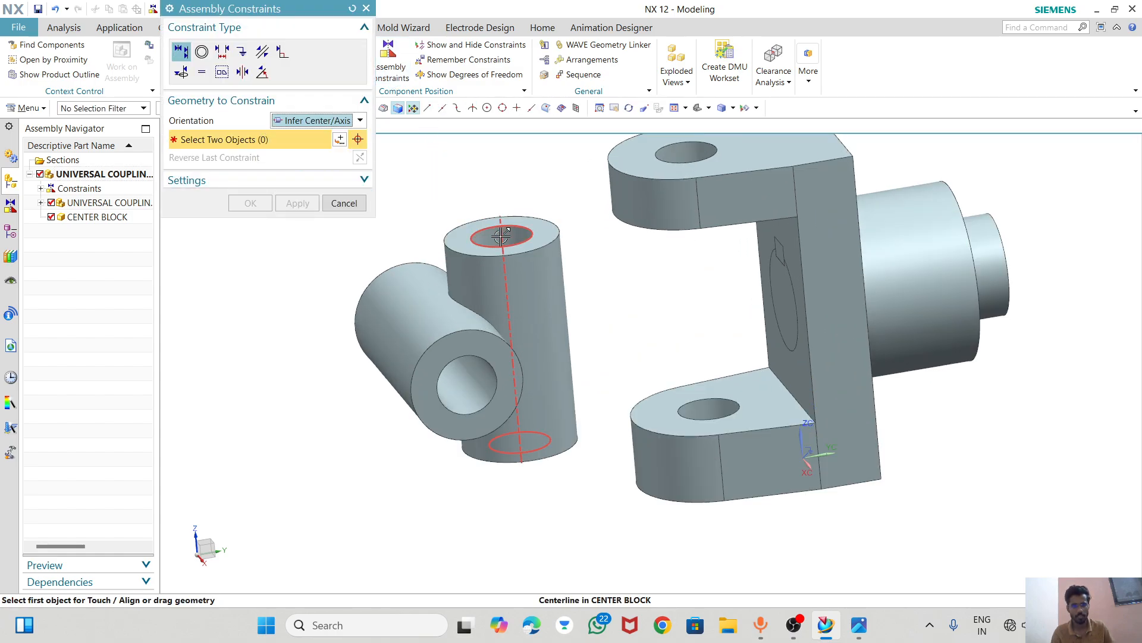
left_click(501, 234)
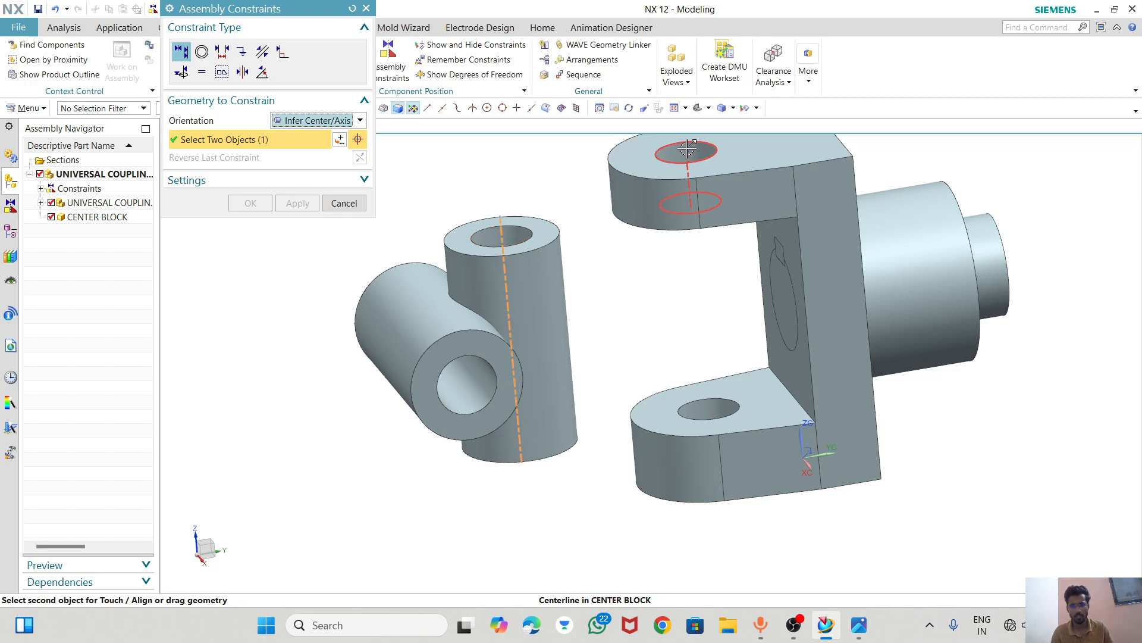
left_click(687, 152)
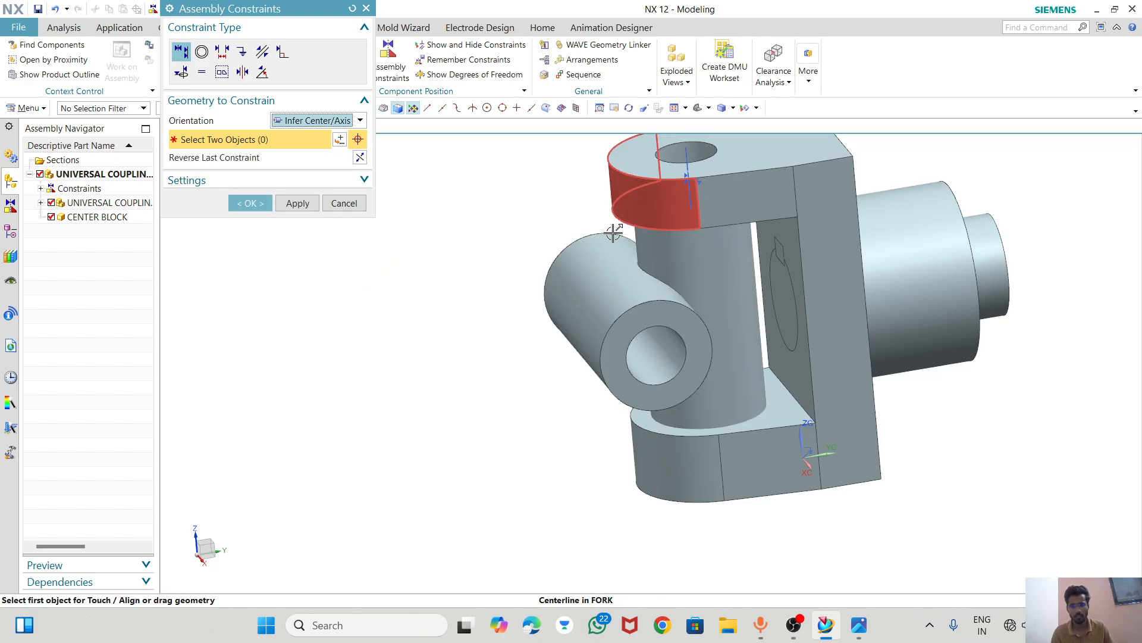
middle_click_drag(588, 197, 586, 189)
scroll(639, 204, "up", 6)
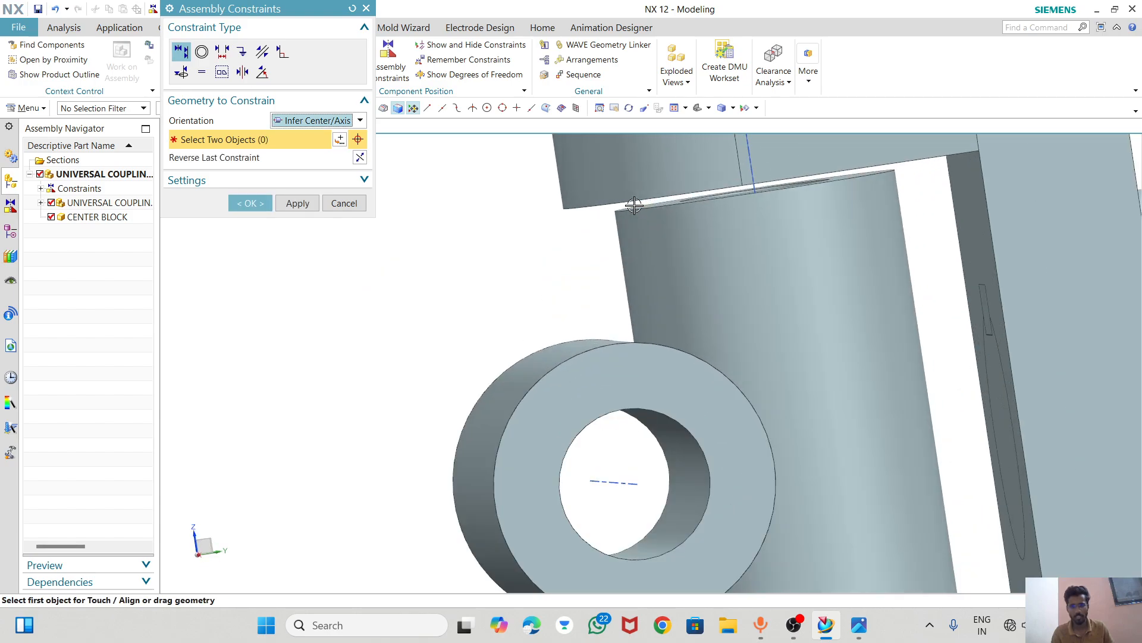
scroll(544, 208, "down", 4)
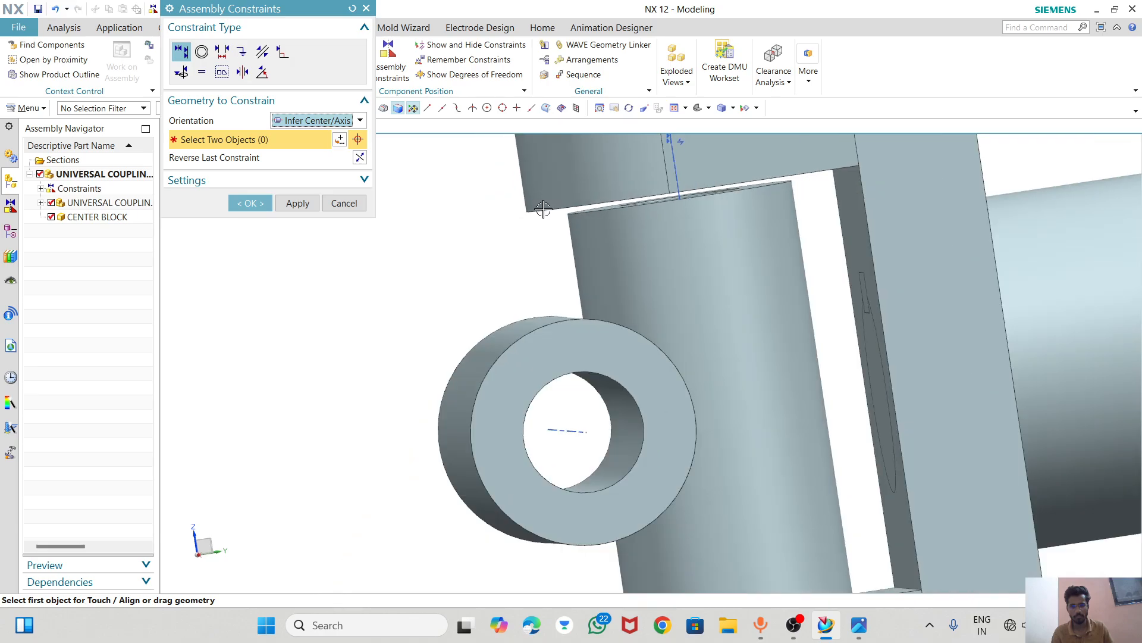
left_click(249, 203)
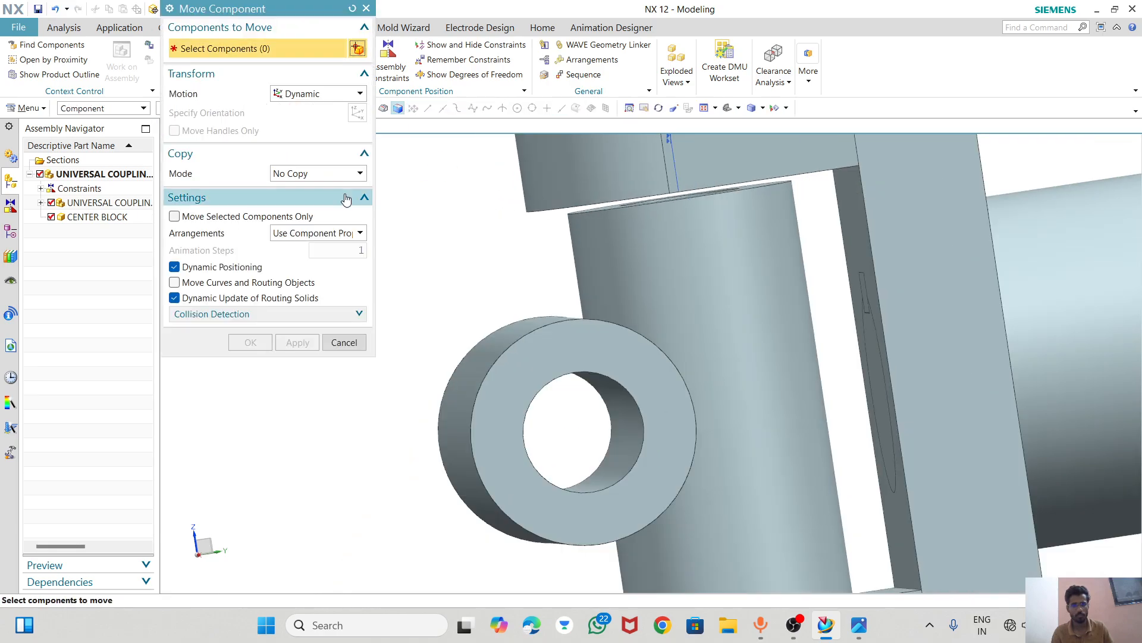
- Move the CENTER BLOCK down along the Z axis to expose its upper end face below the fork's upper arm
left_click(631, 203)
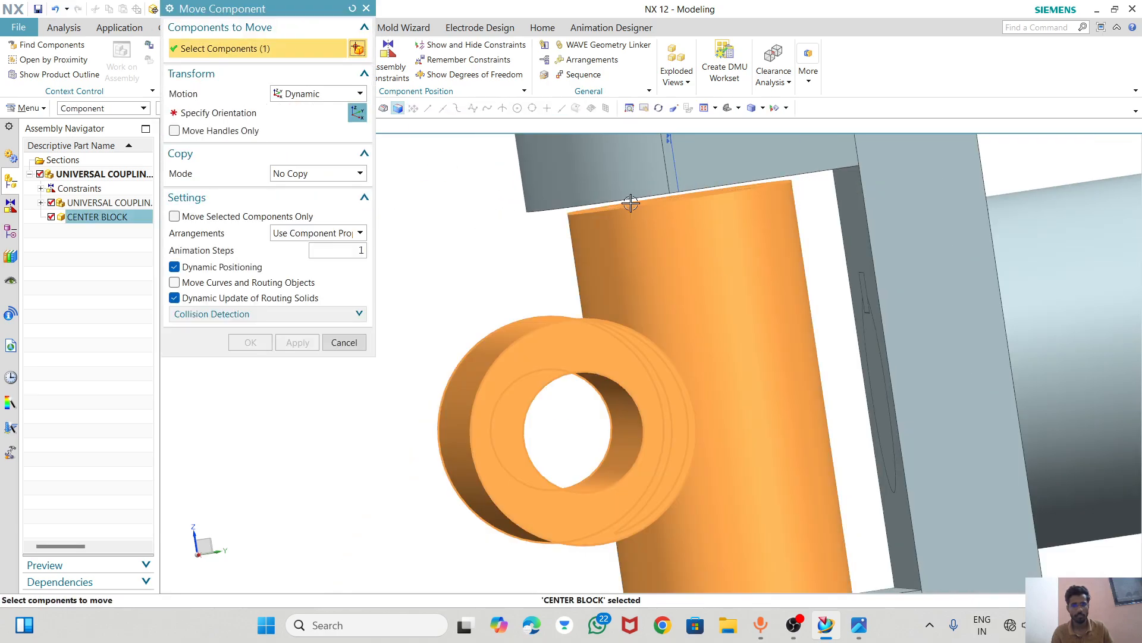
left_click(360, 120)
scroll(627, 295, "down", 3)
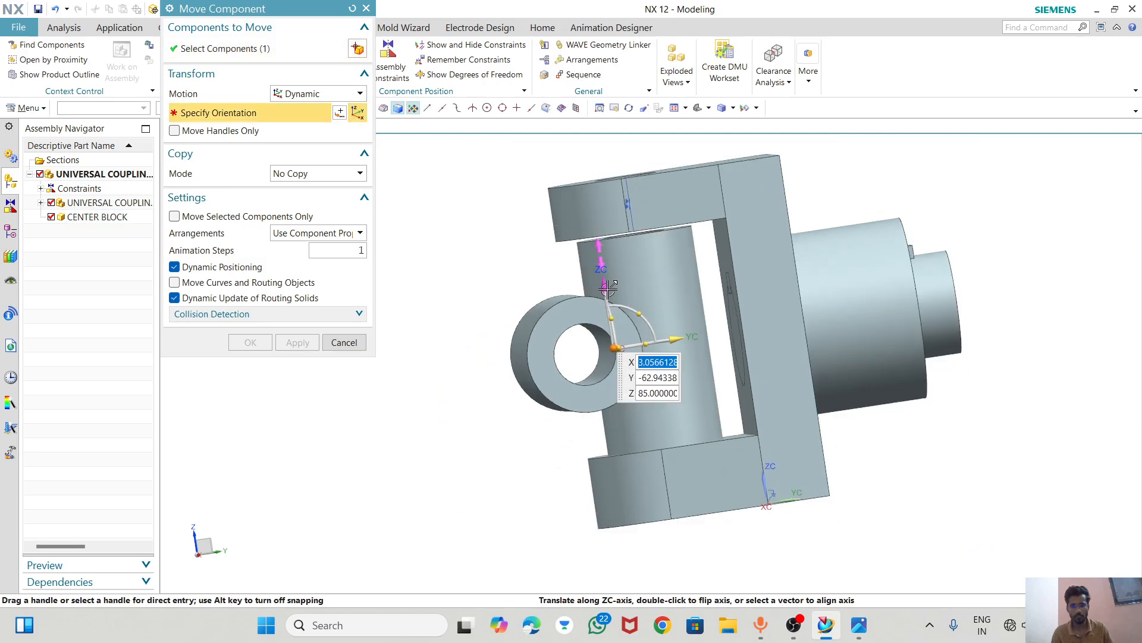
left_click_drag(625, 329, 640, 434)
left_click(269, 338)
- Constrain the upper end face of the center block's vertical cylinder to touch the underside of the fork's upper arm
middle_click_drag(357, 340, 595, 357)
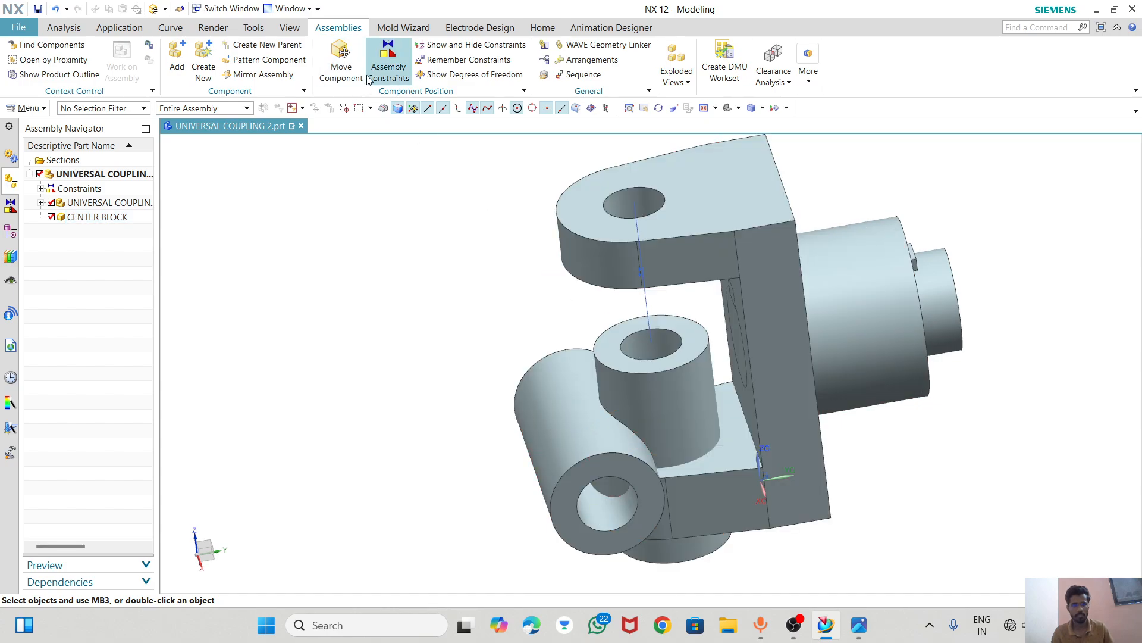
left_click(308, 122)
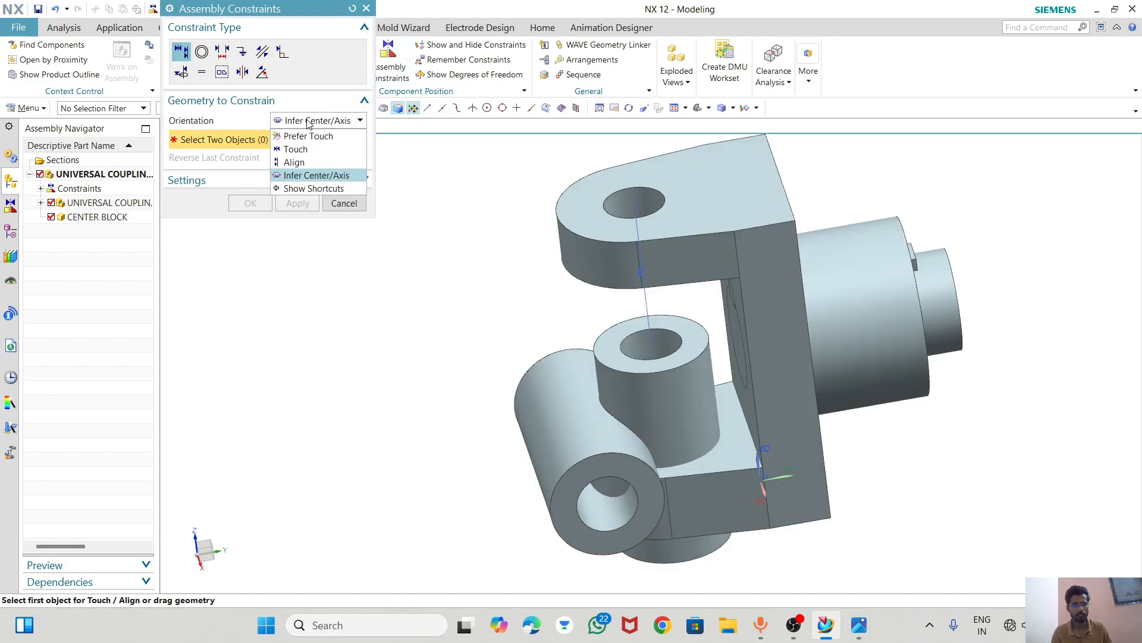
left_click(296, 150)
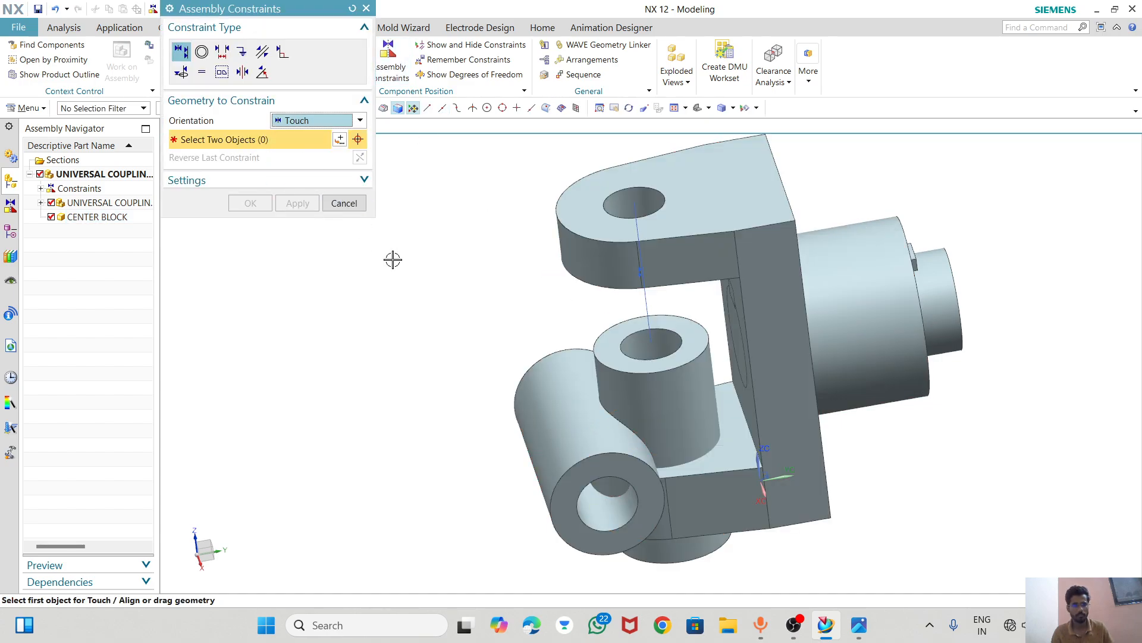
left_click(623, 332)
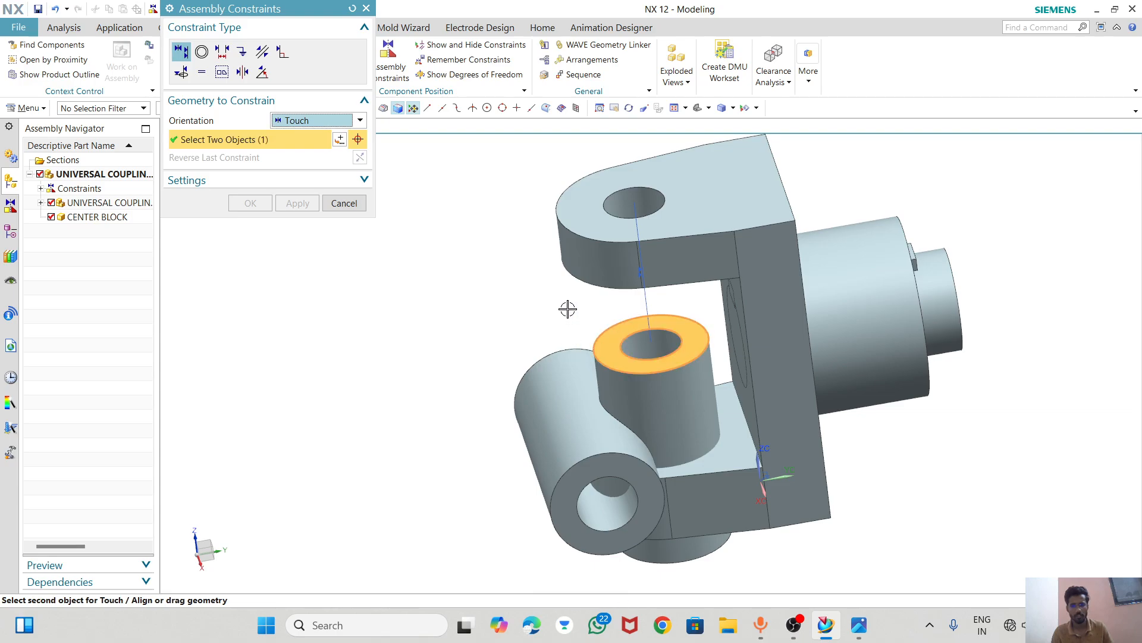
left_click_drag(568, 312, 567, 281)
left_click(588, 230)
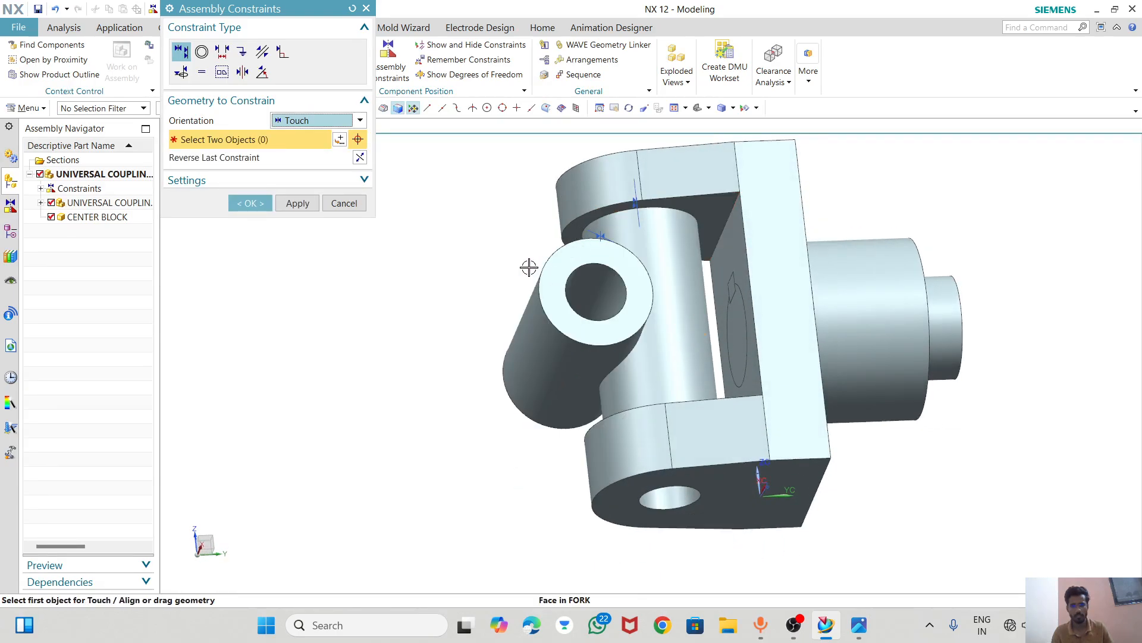
scroll(535, 268, "down", 3)
middle_click_drag(676, 334, 630, 309)
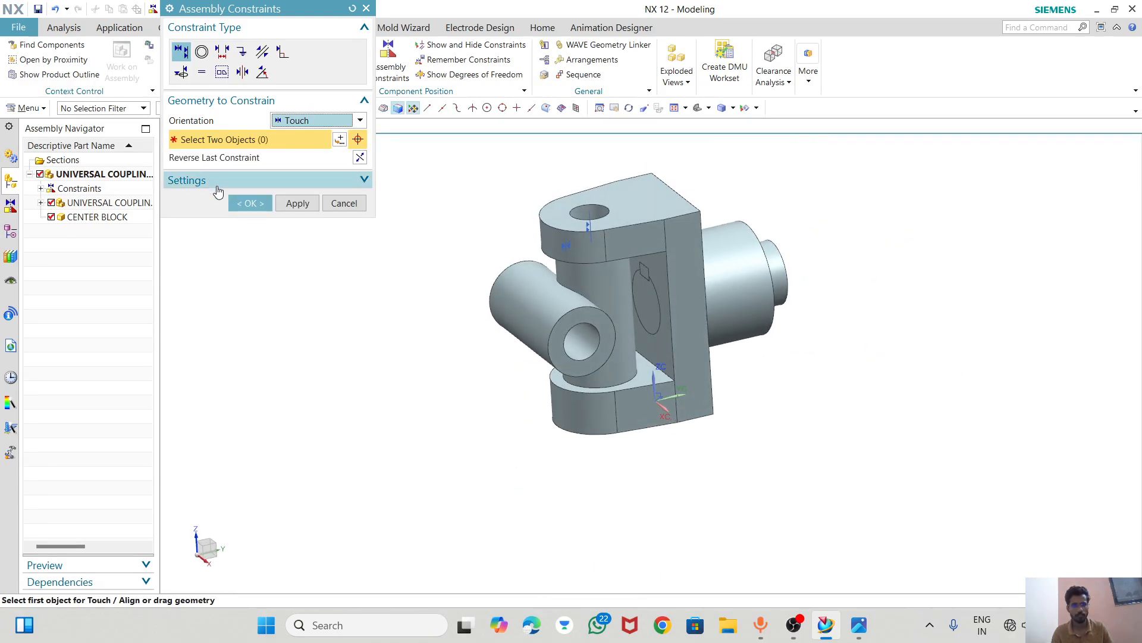
- Finish the constraint and add another UNIVERSAL COUPLING 1 component at the absolute origin (0, 0, 0)
left_click(250, 203)
mouse_move(825, 365)
middle_mouse_down()
mouse_move(803, 331)
mouse_move(795, 365)
mouse_move(839, 369)
mouse_move(821, 365)
middle_mouse_up()
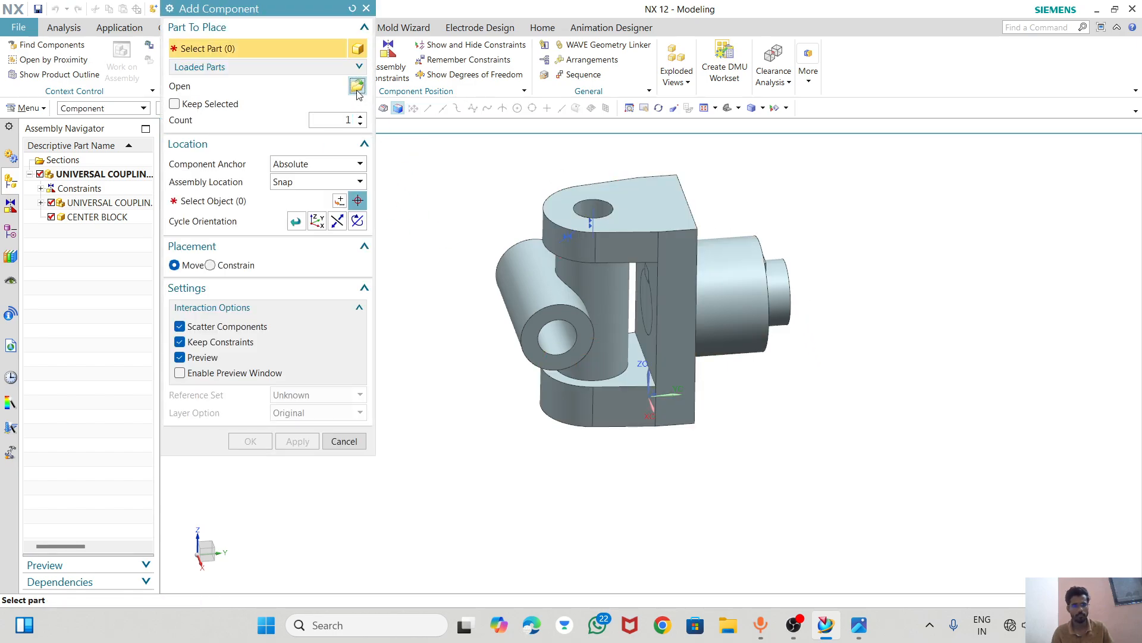
left_click(357, 86)
left_click(149, 304)
left_click(423, 396)
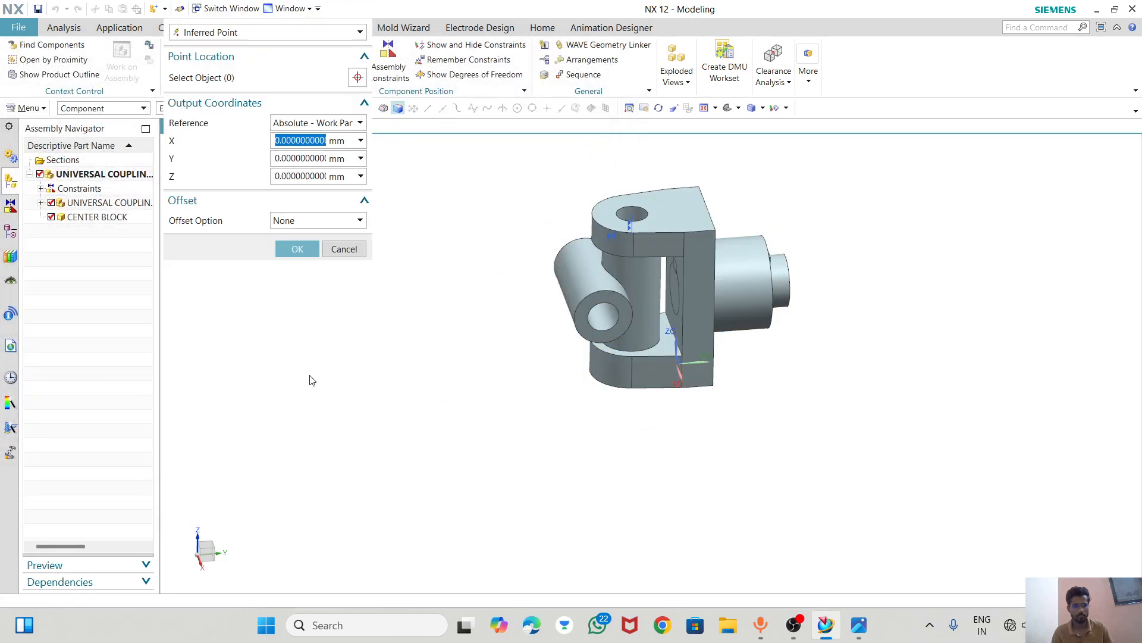
left_click(297, 248)
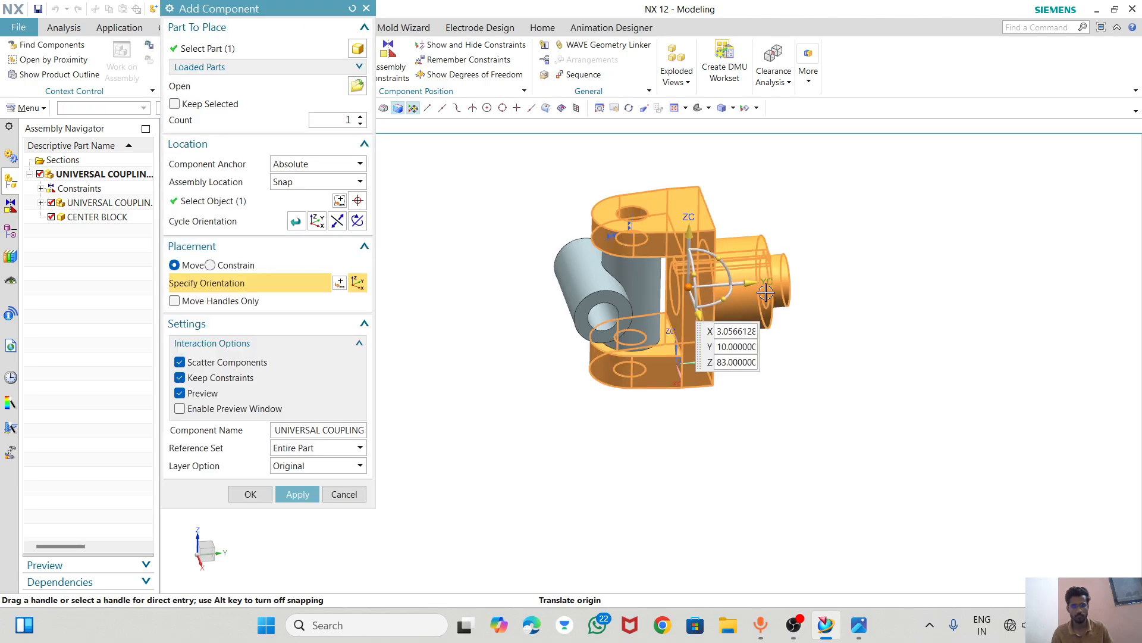
- Move the new fork subassembly -240 mm along the YC axis and flip its YC direction so the arms face the center block
left_click_drag(740, 284, 518, 357)
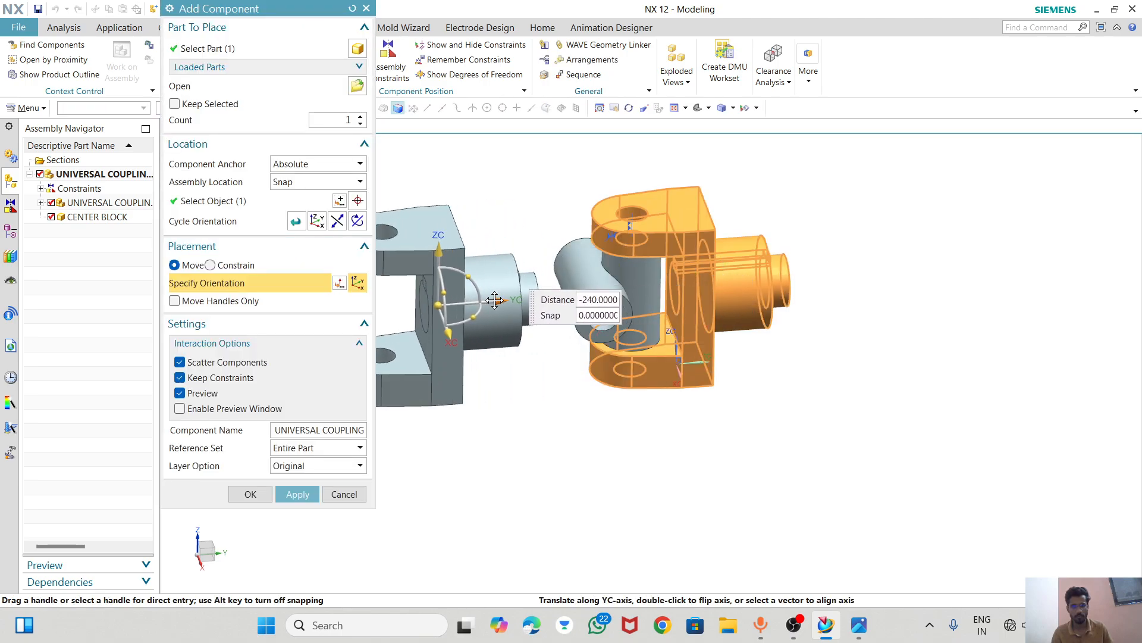
scroll(805, 264, "down", 3)
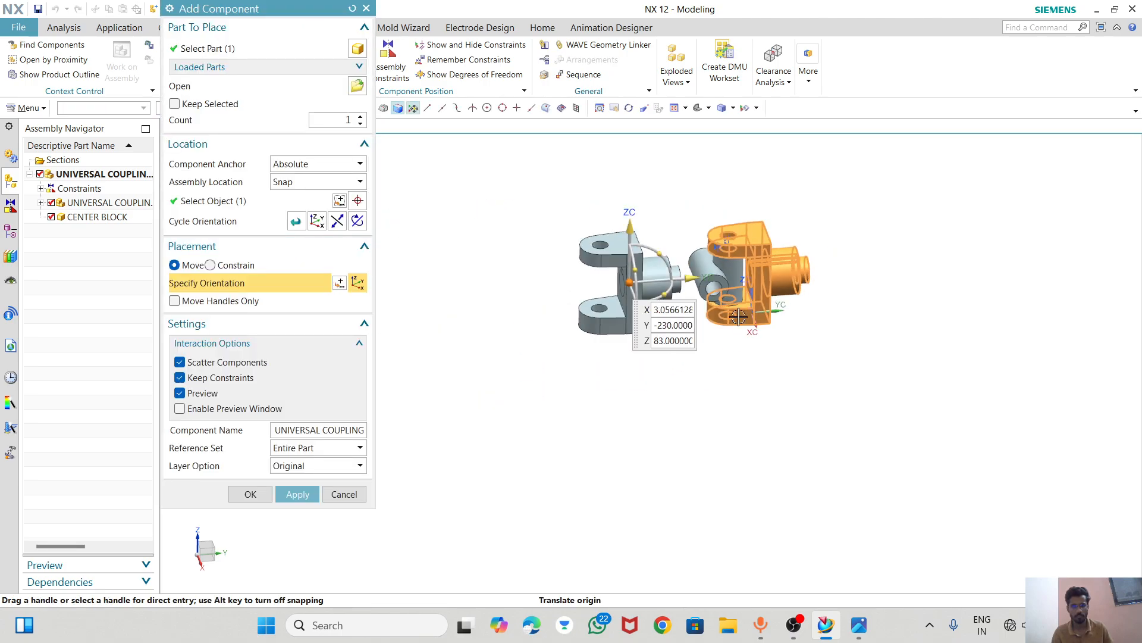
double_click(689, 278)
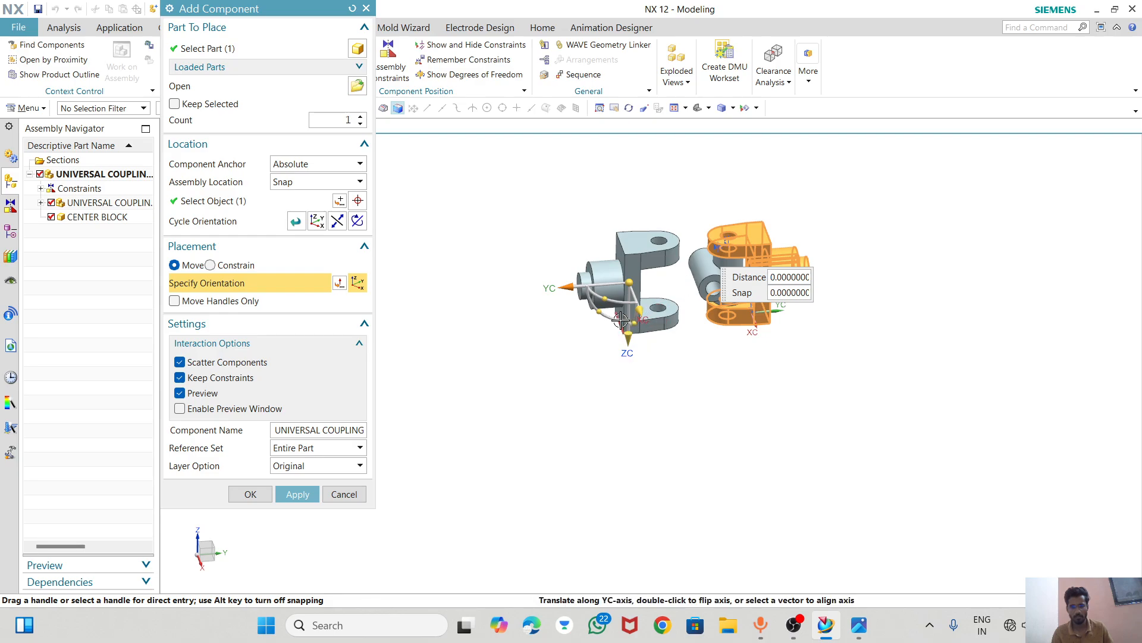
- Rotate the new fork subassembly 90° about its YC axis
middle_click_drag(683, 367, 648, 334)
left_click_drag(648, 326, 648, 282)
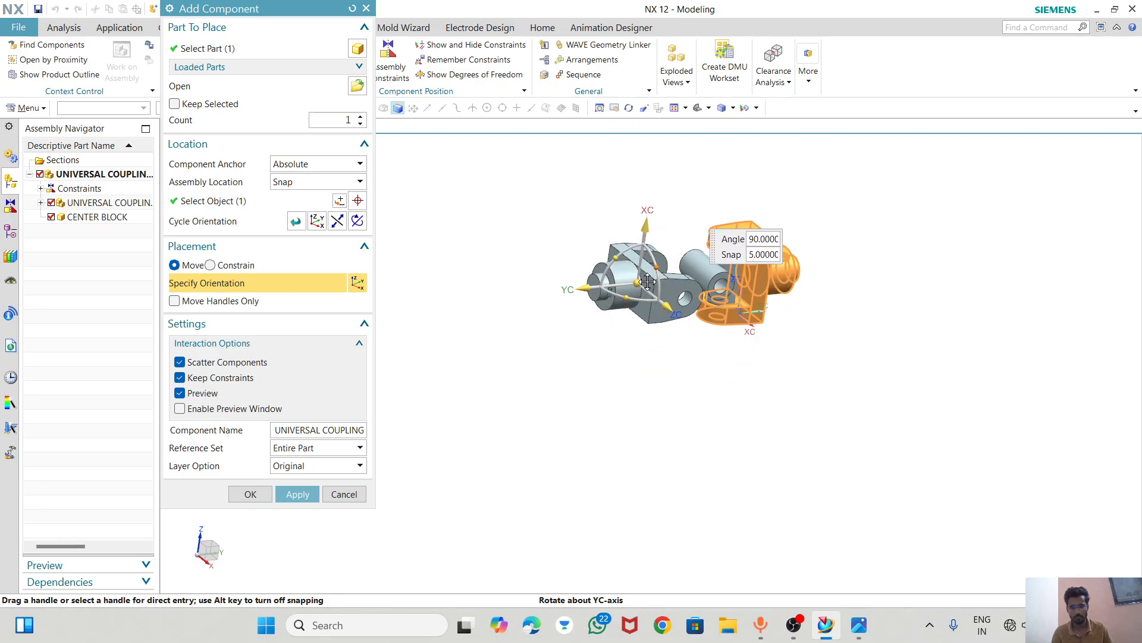
left_click(639, 282)
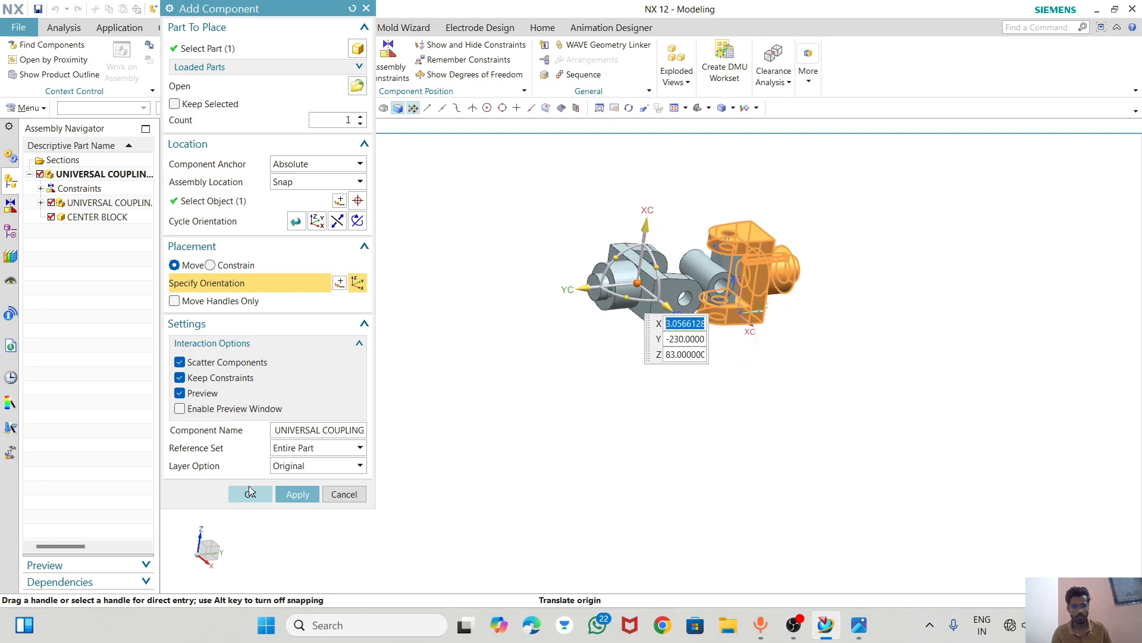
- Constrain the new fork's arm hole axis to align with the bore centerline of the center block's horizontal cylinder
left_click(211, 265)
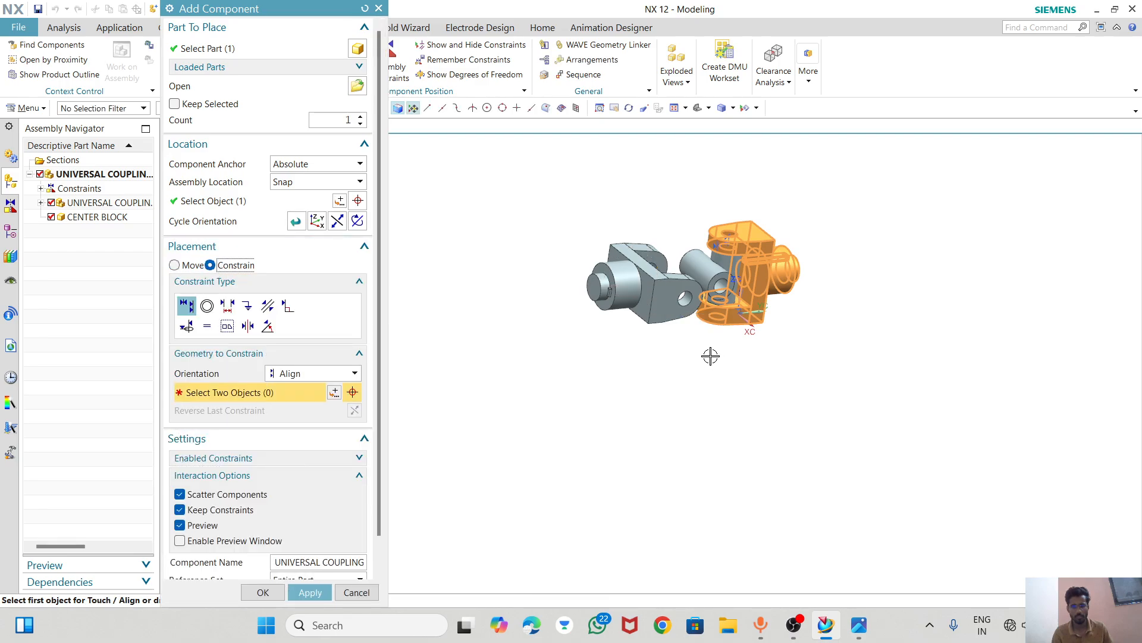
middle_click_drag(712, 356, 660, 352)
scroll(681, 268, "up", 5)
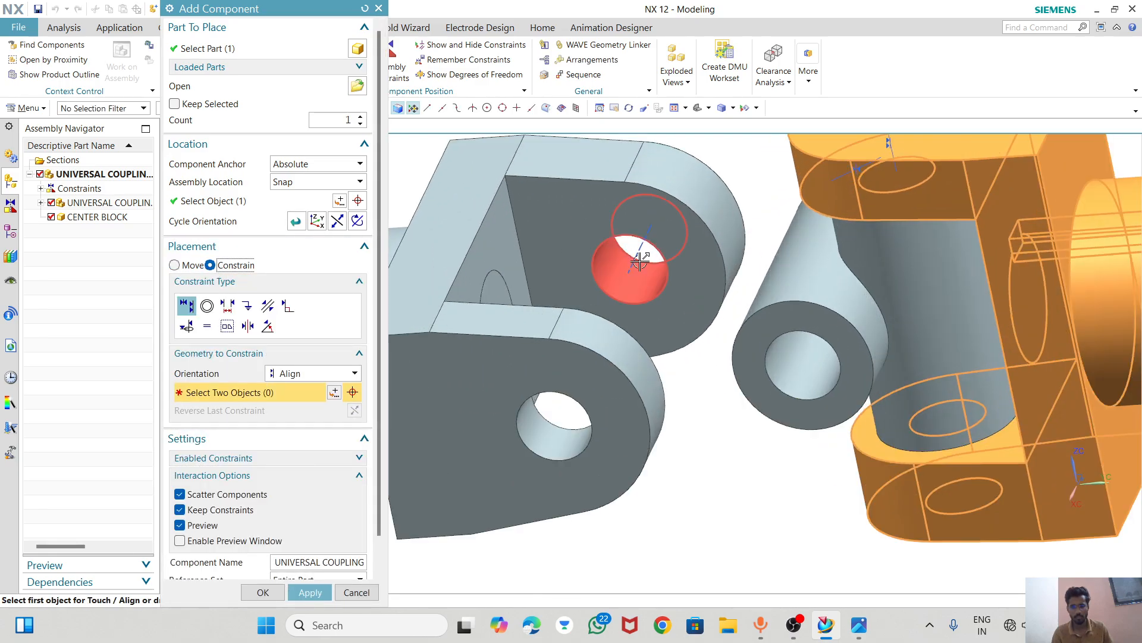
left_click(635, 268)
scroll(686, 314, "down", 3)
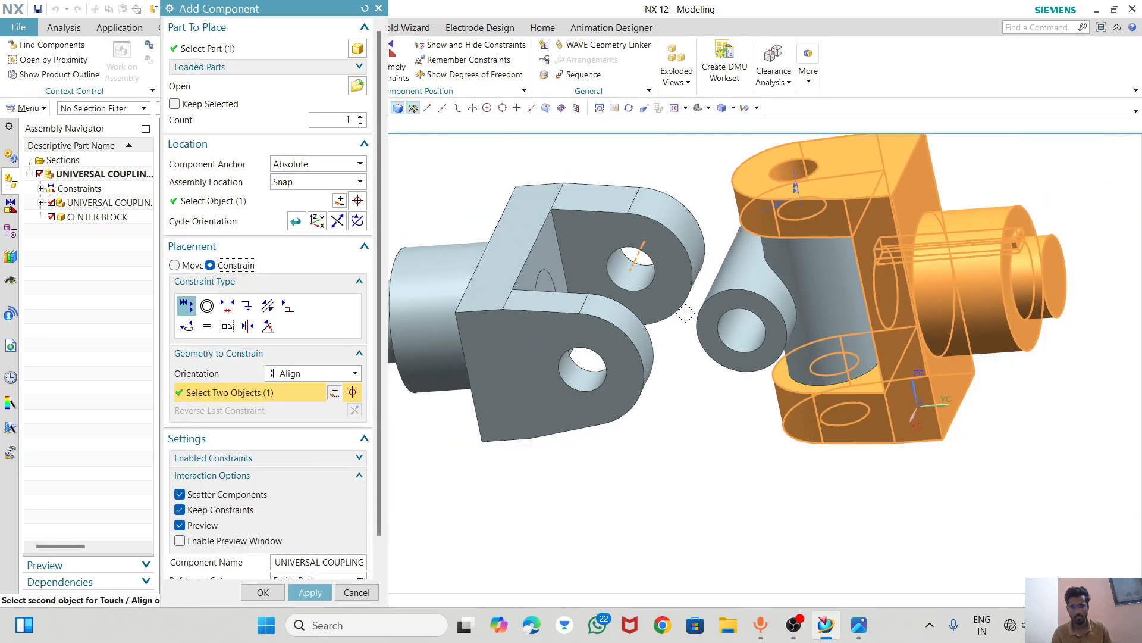
left_click(741, 330)
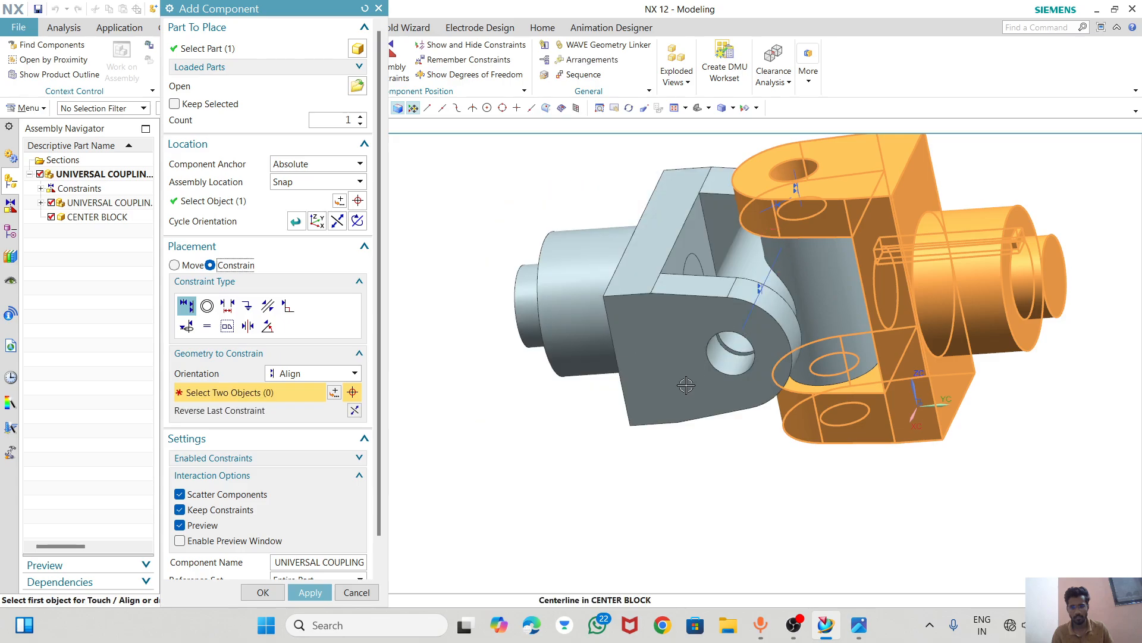
- Add a Touch constraint between the new fork's inner arm face and the horizontal cylinder's end face, and finish adding the component
middle_click_drag(690, 305, 699, 360)
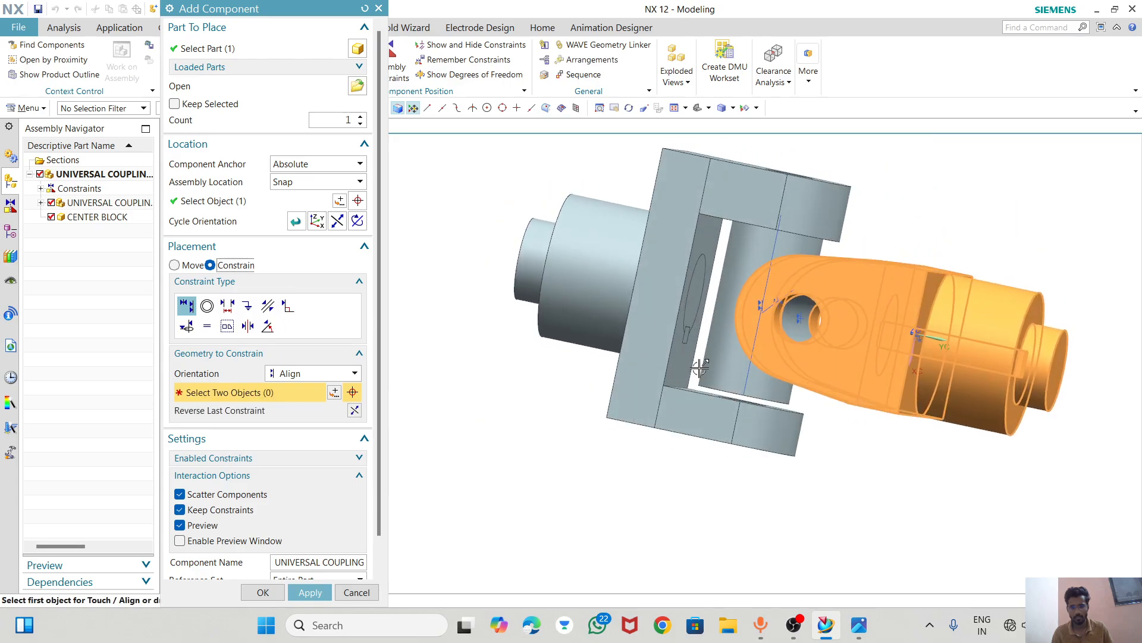
scroll(707, 407, "up", 5)
scroll(707, 407, "up", 2)
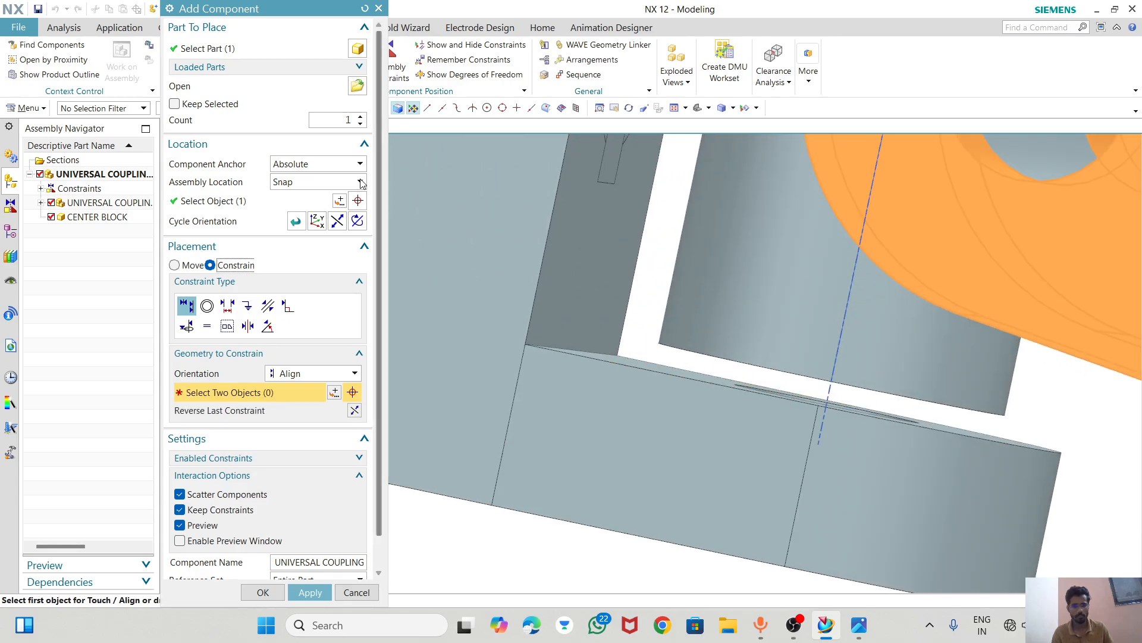
left_click(301, 377)
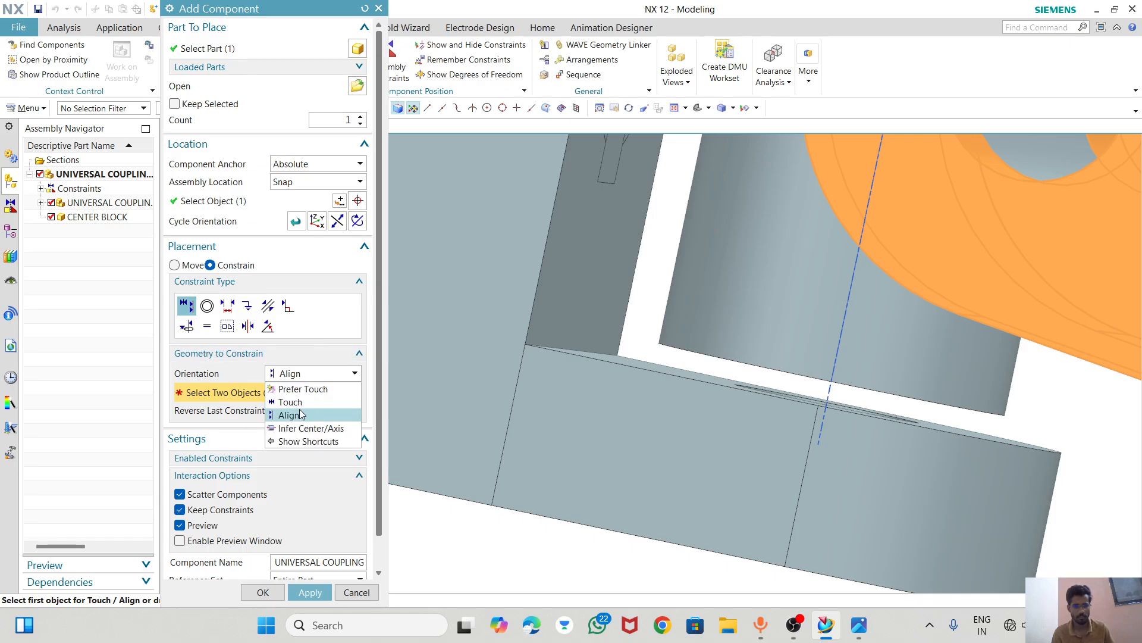
left_click(301, 405)
middle_click_drag(692, 361, 744, 306)
left_click(700, 328)
left_click(732, 387)
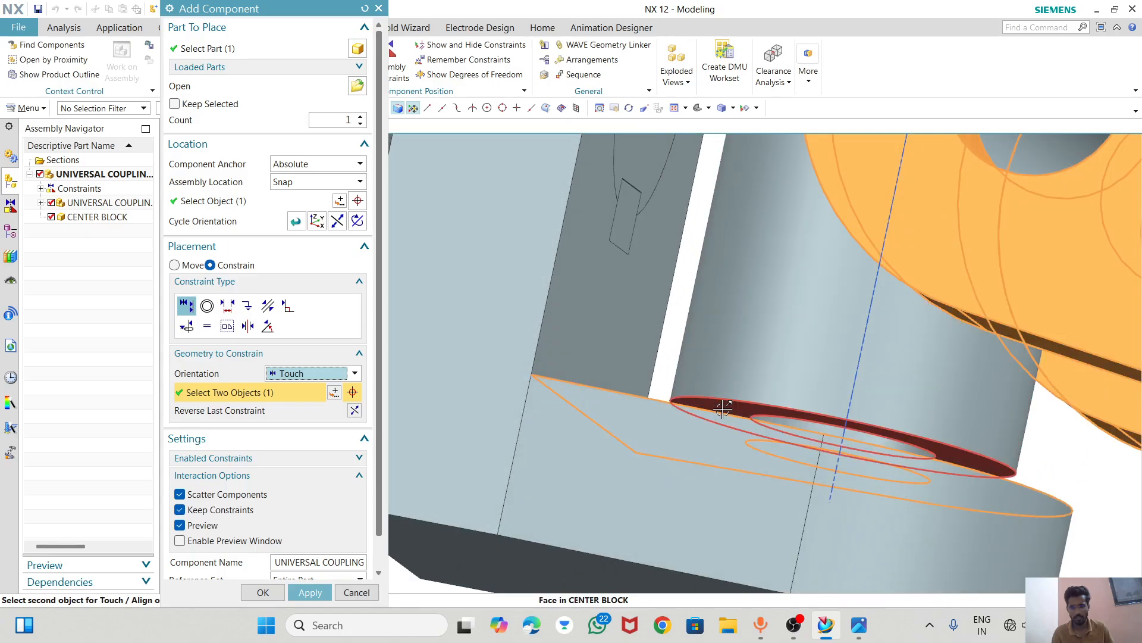
scroll(733, 369, "down", 3)
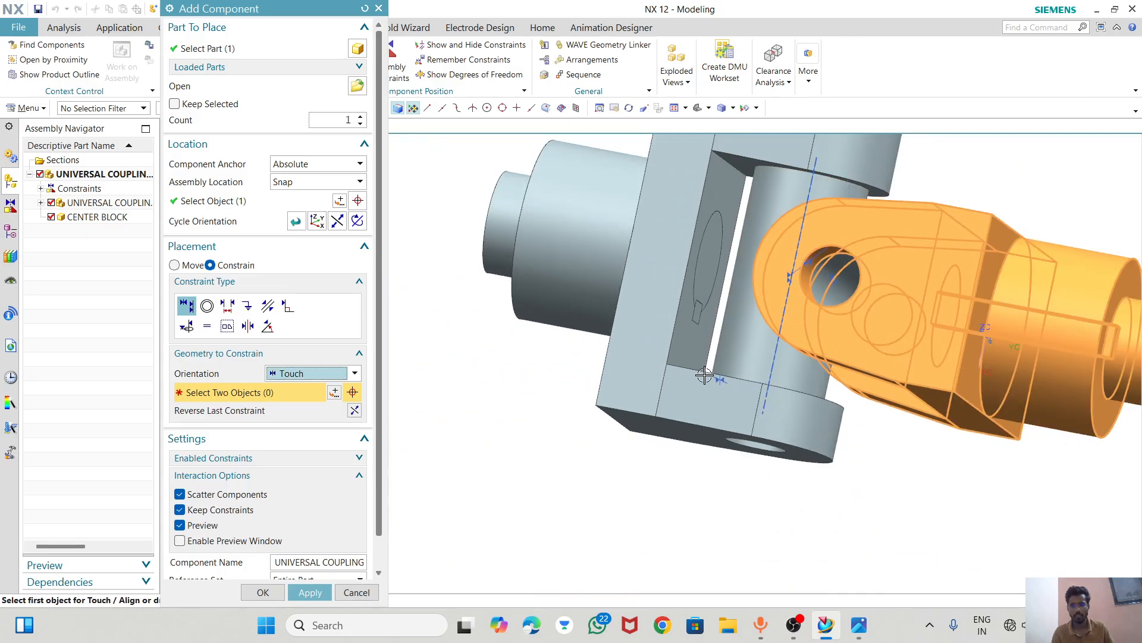
middle_click_drag(720, 335, 732, 278)
left_click(262, 592)
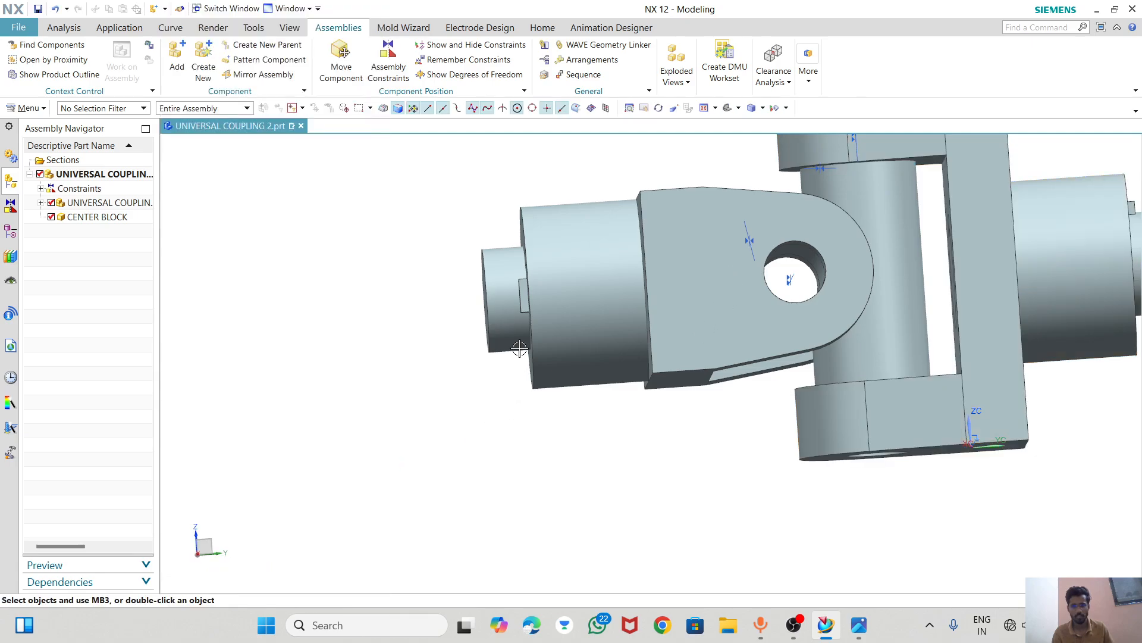
- Add the PIN part from the Universal coupling folder to the assembly at the default point location
key("ctrl+f")
middle_click_drag(324, 329, 345, 355)
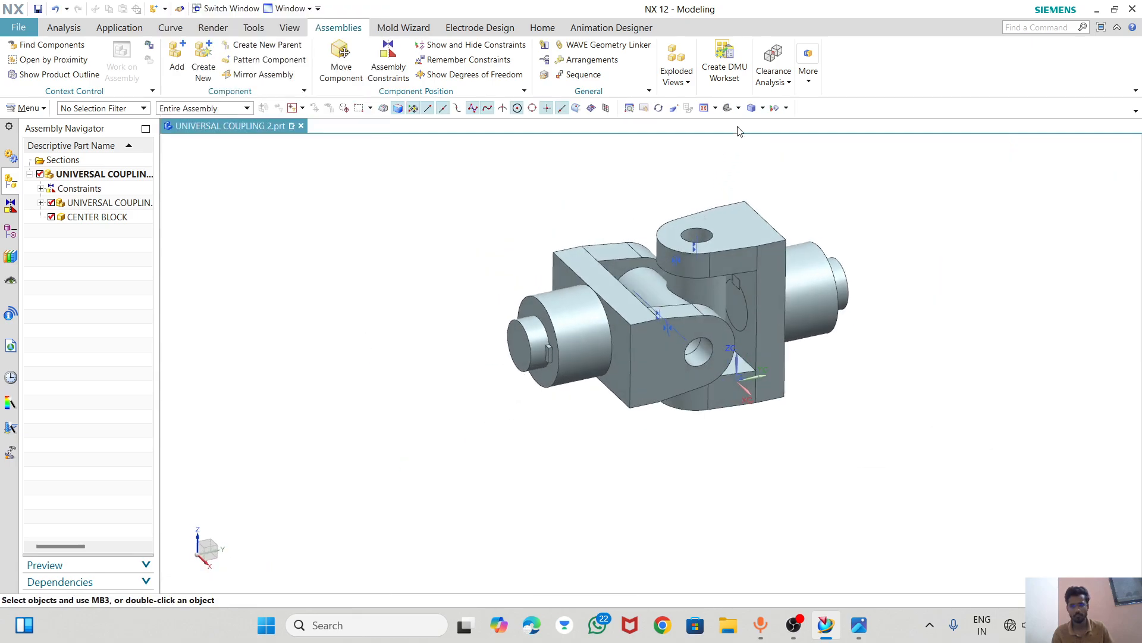
left_click(726, 109)
scroll(409, 280, "down", 2)
left_click(178, 52)
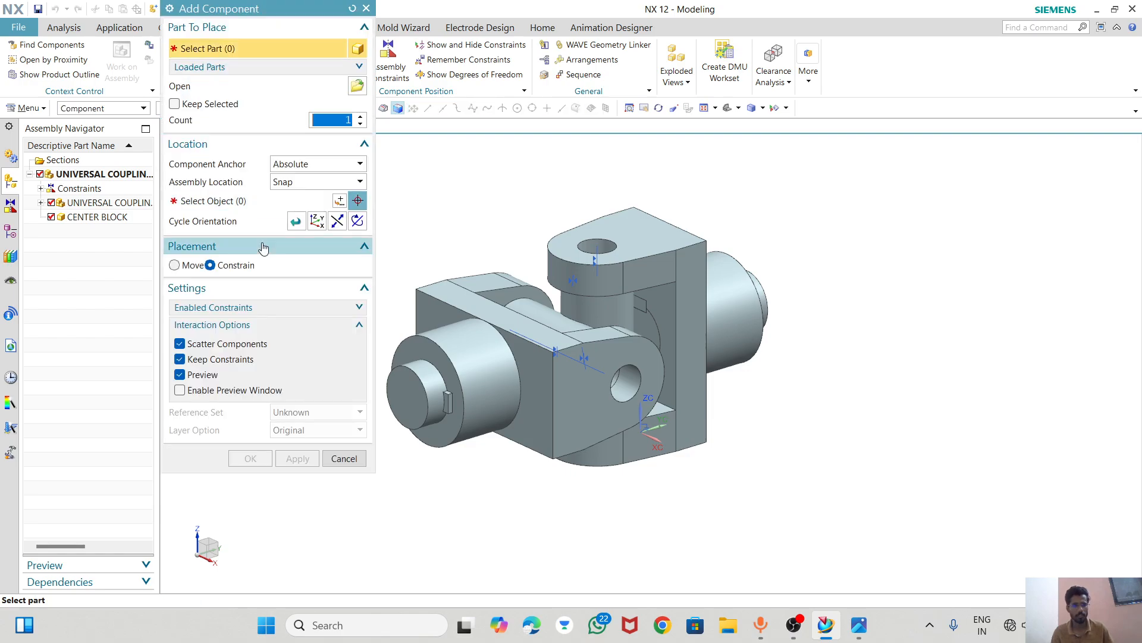
left_click(357, 86)
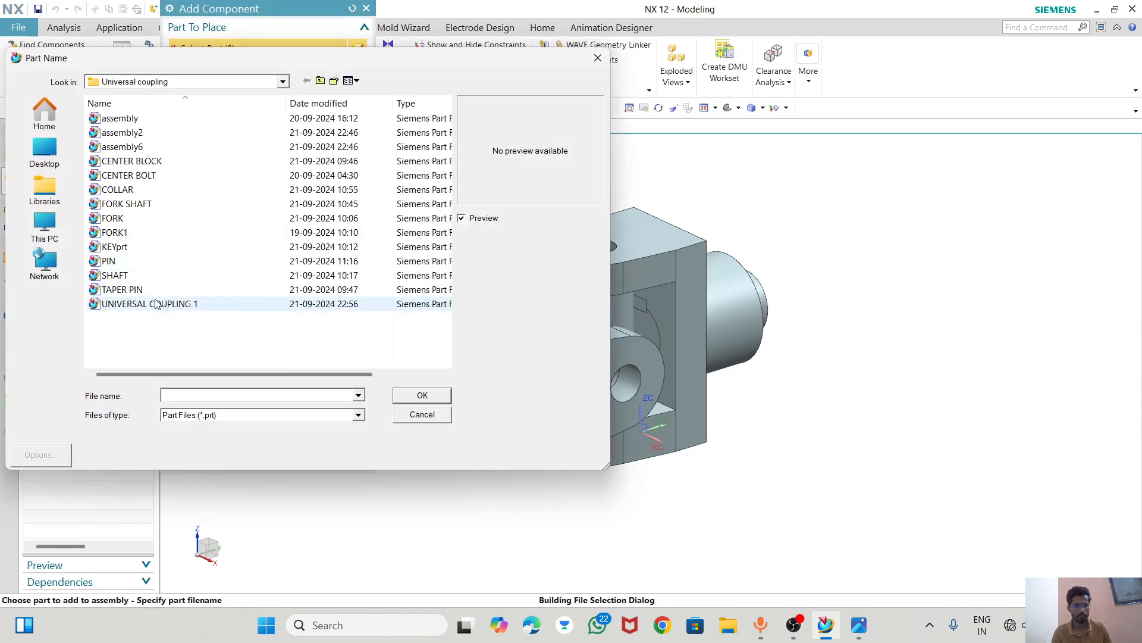
left_click(122, 262)
left_click(422, 395)
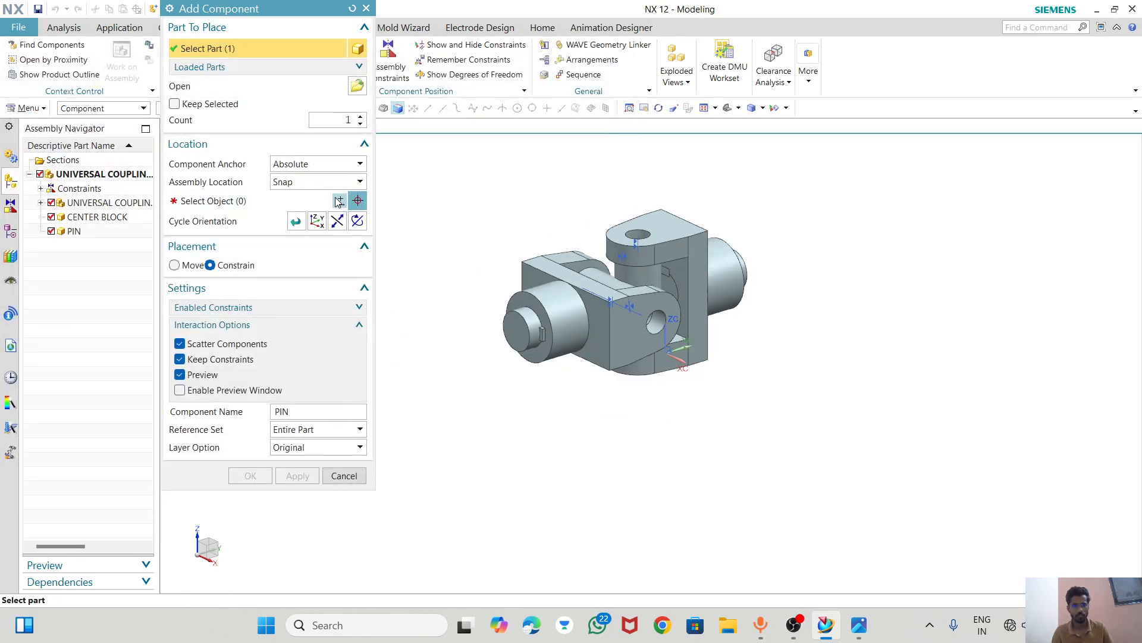
left_click(341, 203)
left_click(298, 247)
- Move the PIN below the coupling to about Y -22.6, Z -123.9 and finish placing it
left_click(175, 265)
left_click_drag(667, 278, 650, 468)
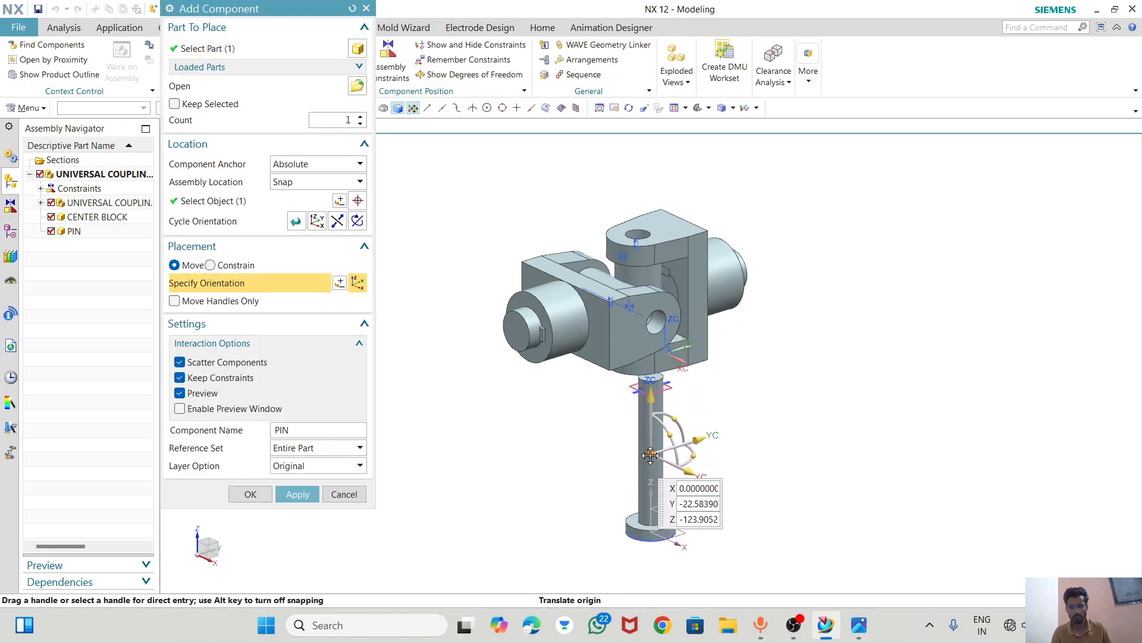
left_click(250, 495)
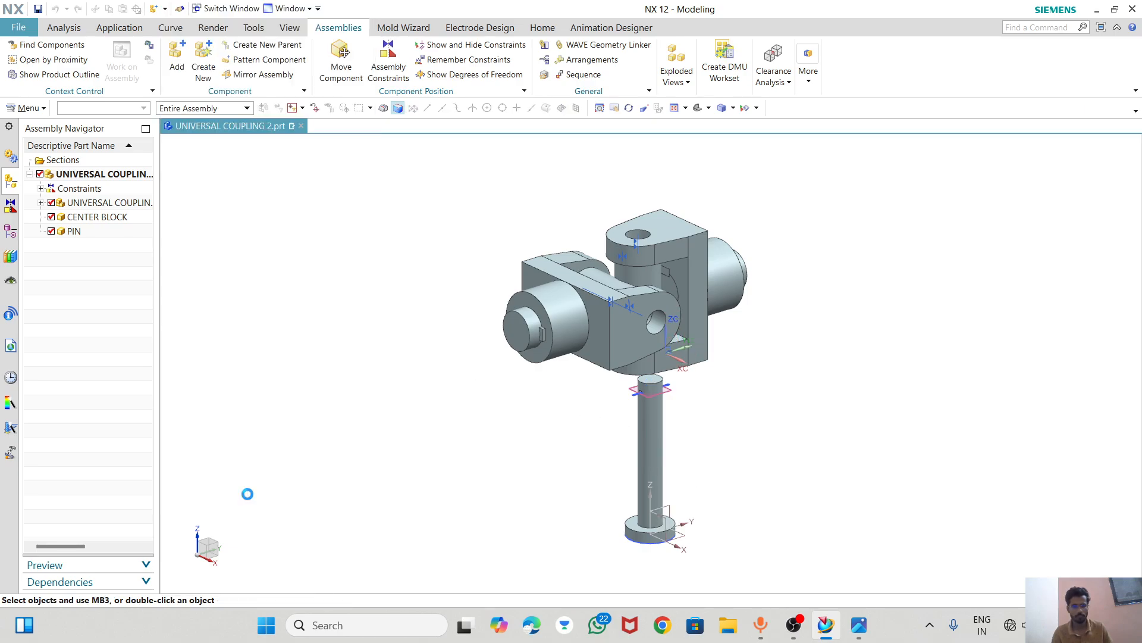
- Make the PIN the work part and hide its datum coordinate system and Sketch (1)
double_click(652, 417)
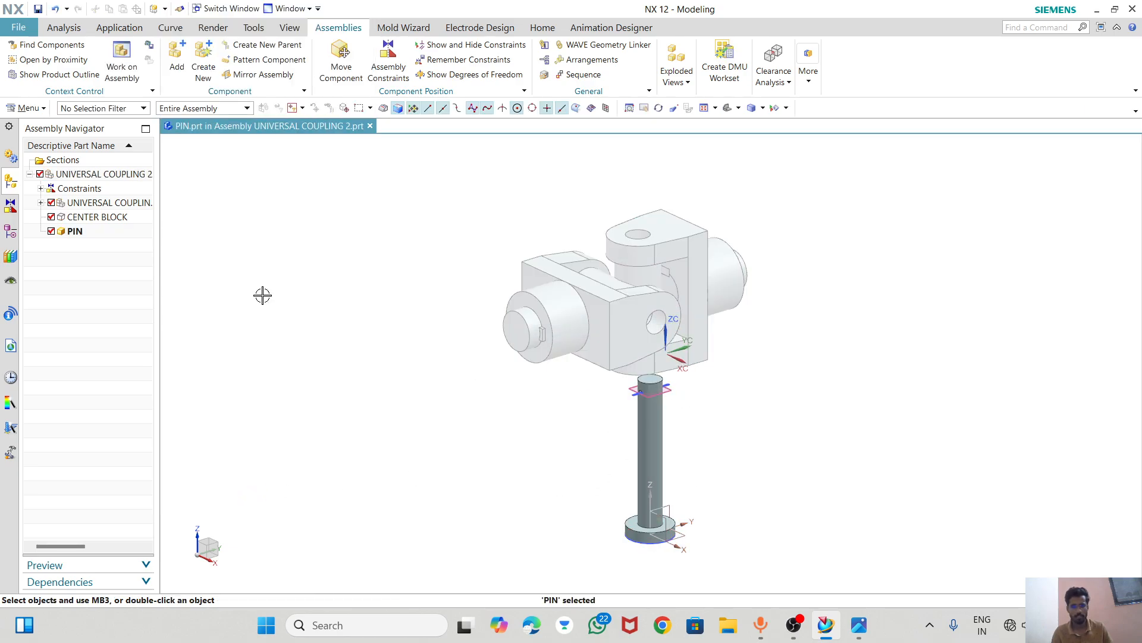
left_click(12, 229)
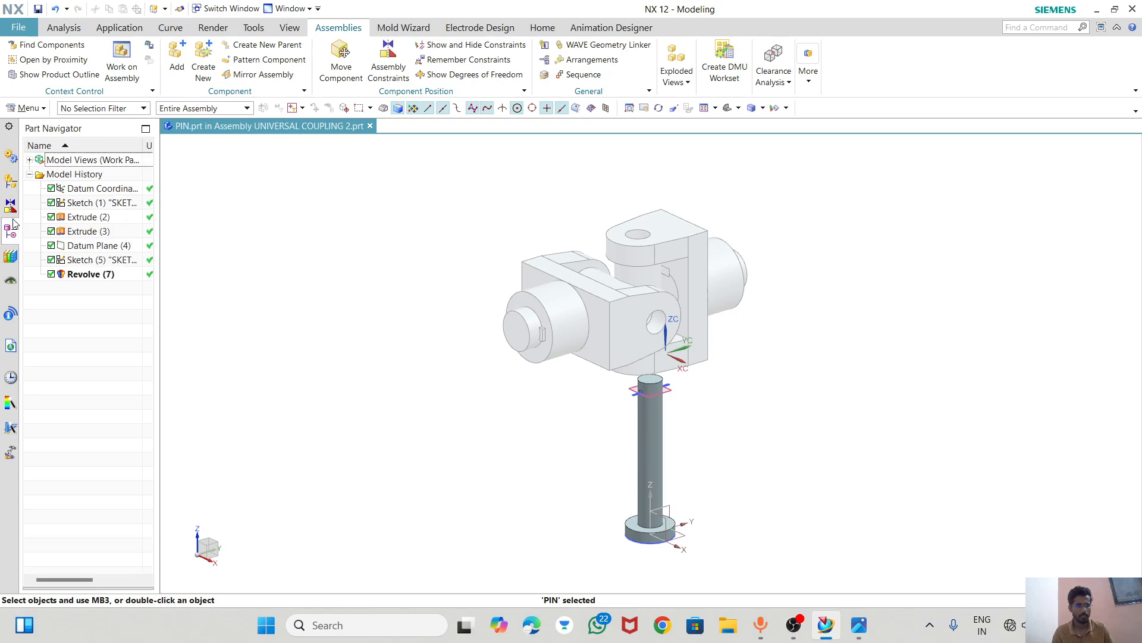
right_click(69, 191)
key("Escape")
right_click(83, 202)
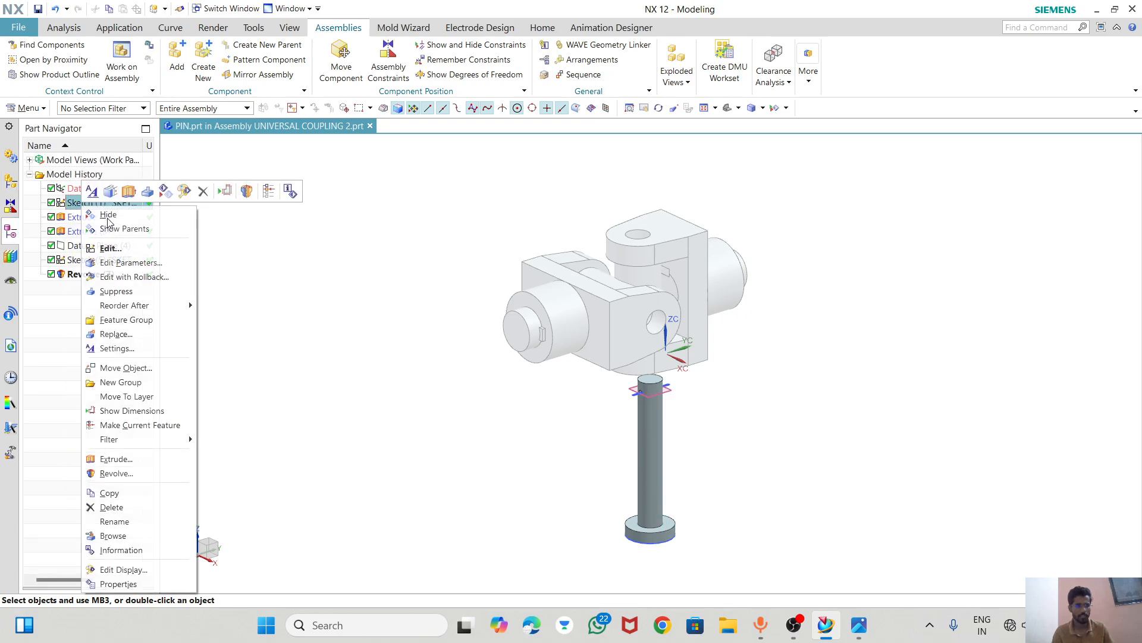
left_click(107, 217)
- Hide the PIN's Datum Plane (4) and Sketch (5), and make UNIVERSAL COUPLING 2 the work part again
right_click(85, 250)
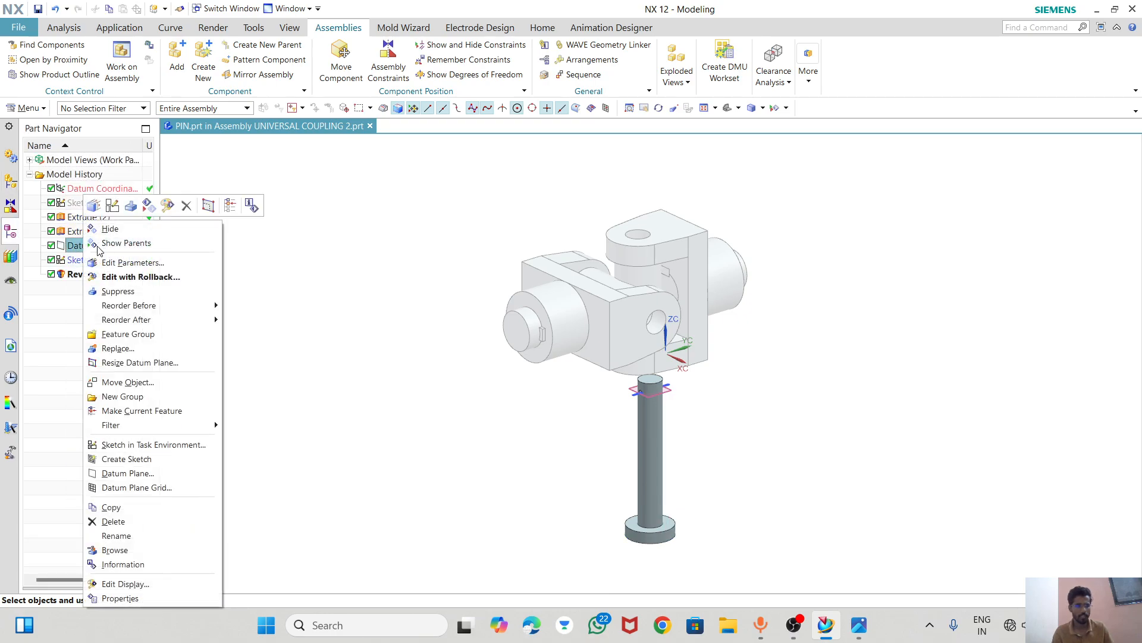
left_click(102, 225)
right_click(104, 263)
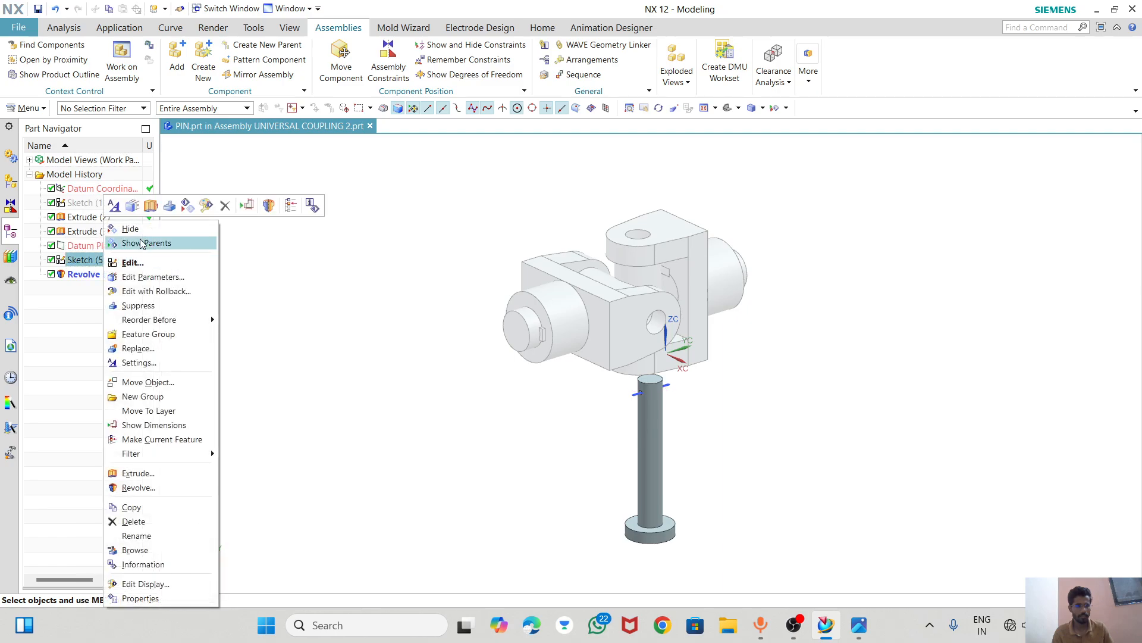
left_click(119, 228)
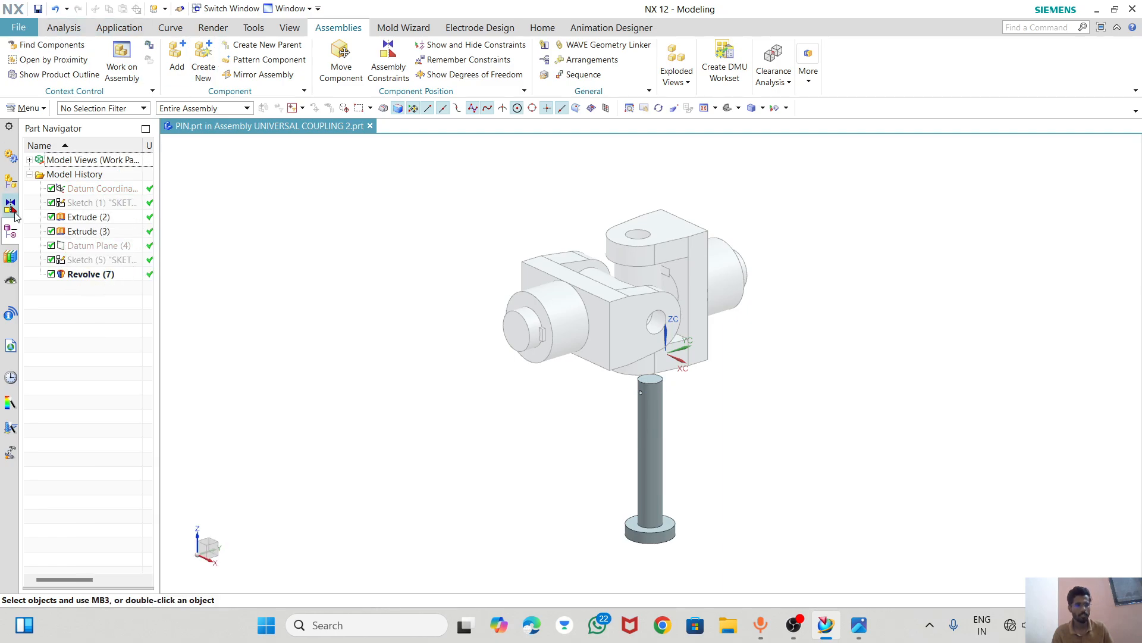
left_click(10, 181)
double_click(90, 175)
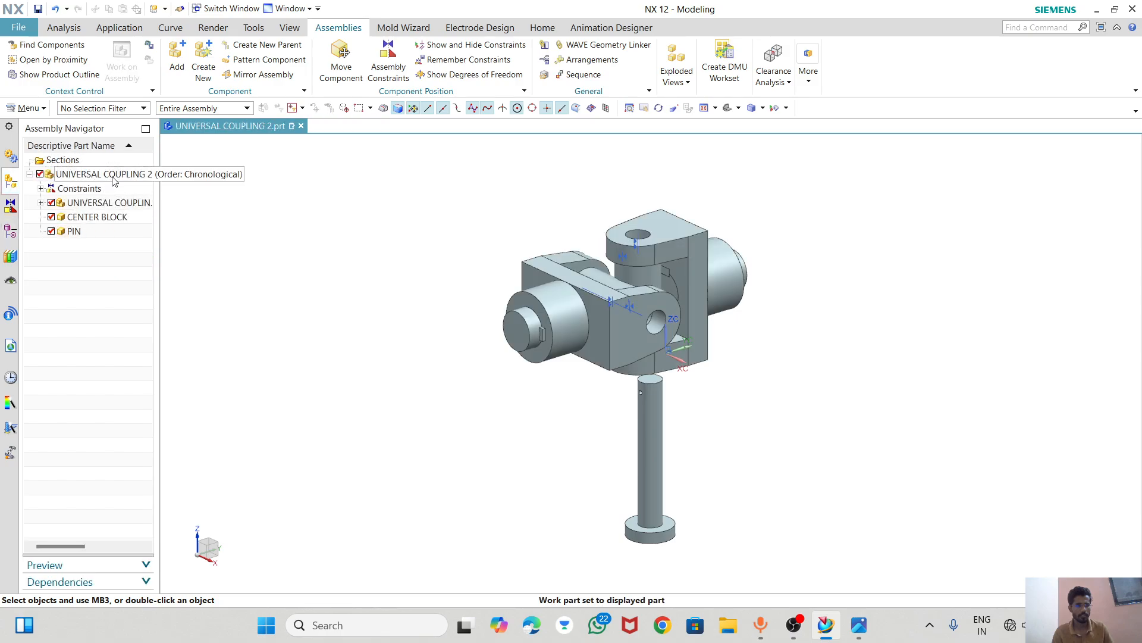
- Align the PIN's centerline with the CENTER BLOCK's vertical centerline using a Touch Align constraint set to Infer Center/Axis
middle_click_drag(623, 379, 599, 364)
left_click(393, 66)
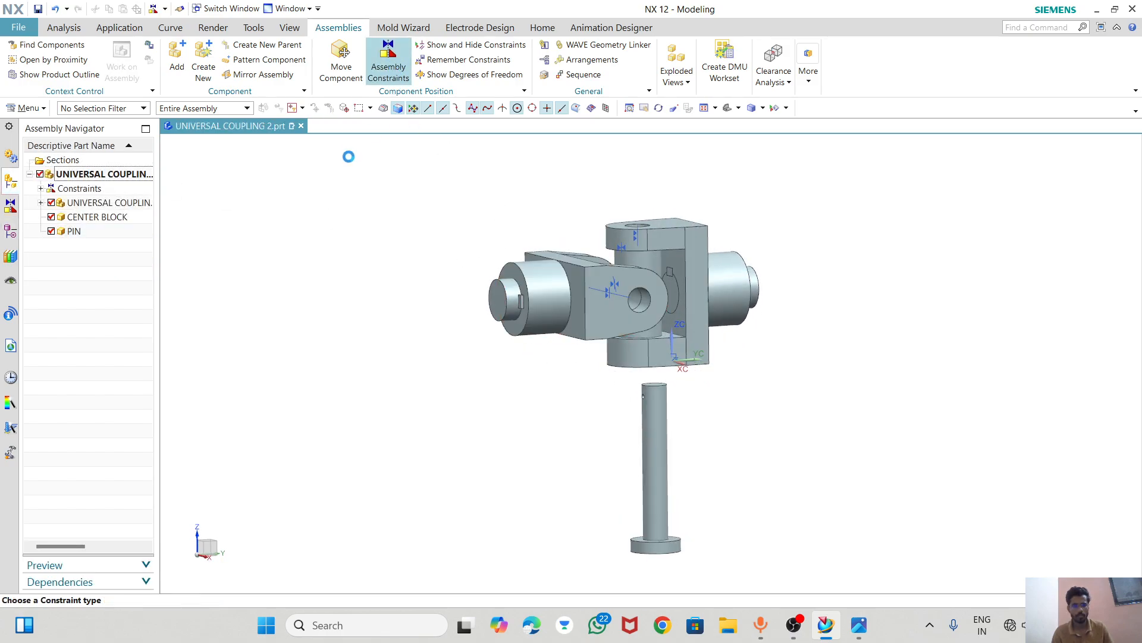
left_click(313, 120)
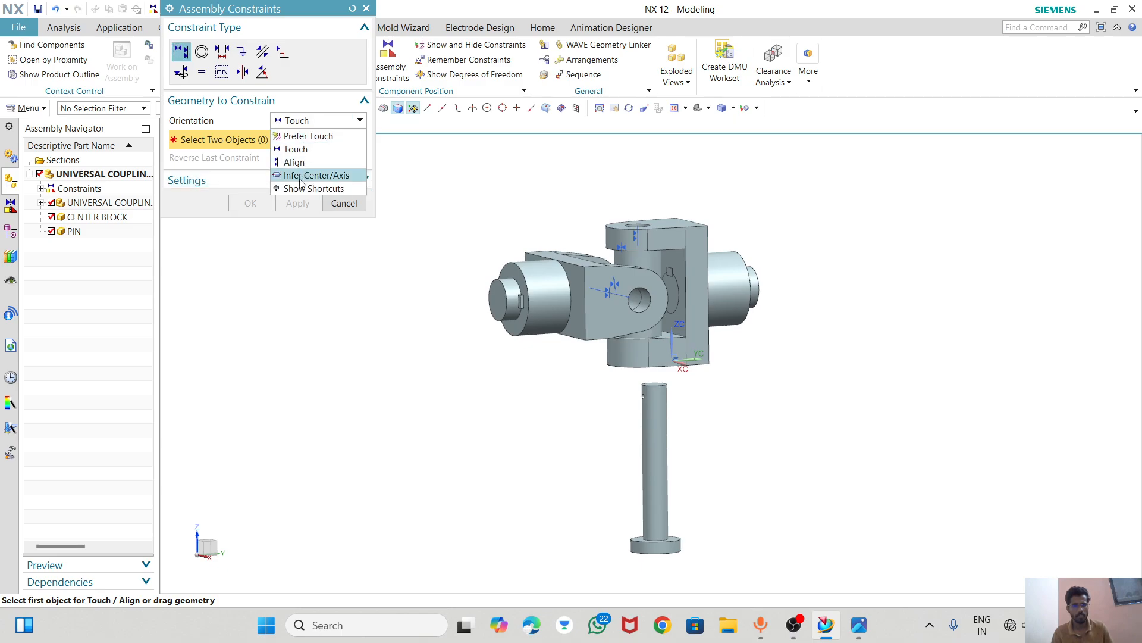
left_click(300, 177)
scroll(665, 425, "up", 3)
left_click(638, 329)
scroll(630, 336, "down", 3)
middle_click_drag(630, 336, 617, 318)
scroll(616, 319, "up", 3)
scroll(616, 319, "up", 3)
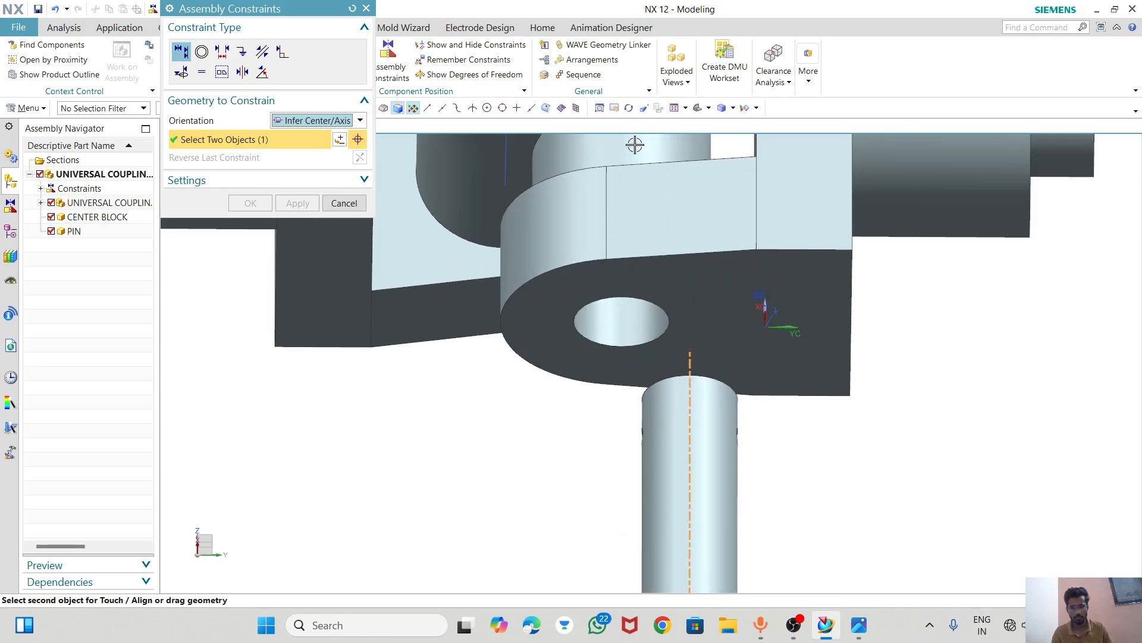
left_click(621, 219)
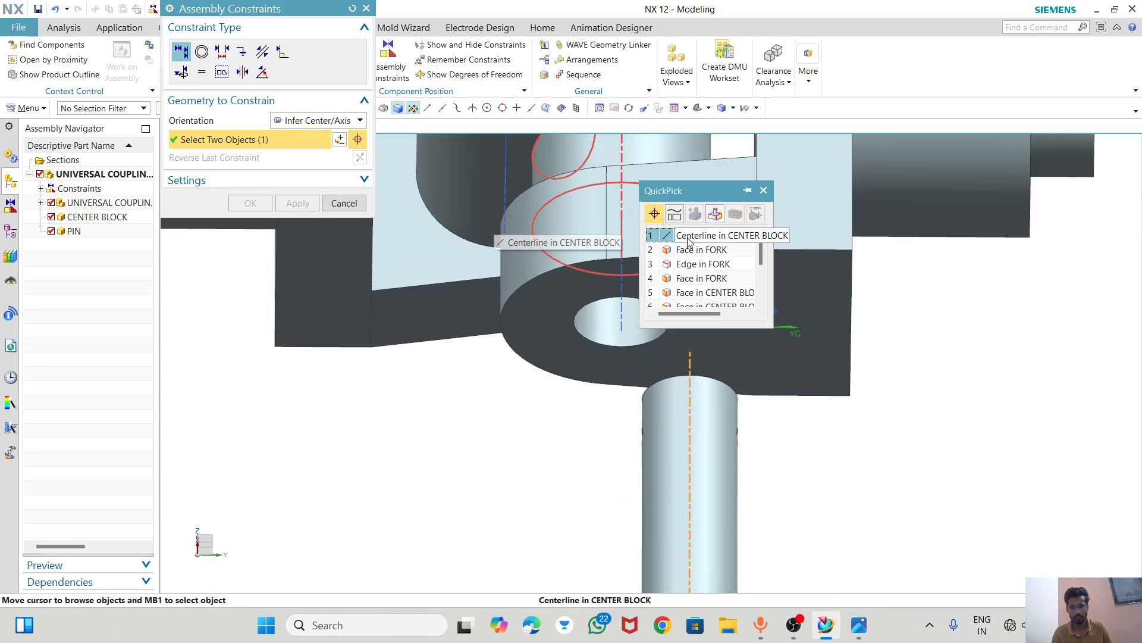
left_click(689, 236)
middle_click_drag(683, 234, 676, 379)
scroll(642, 503, "up", 3)
scroll(558, 336, "down", 3)
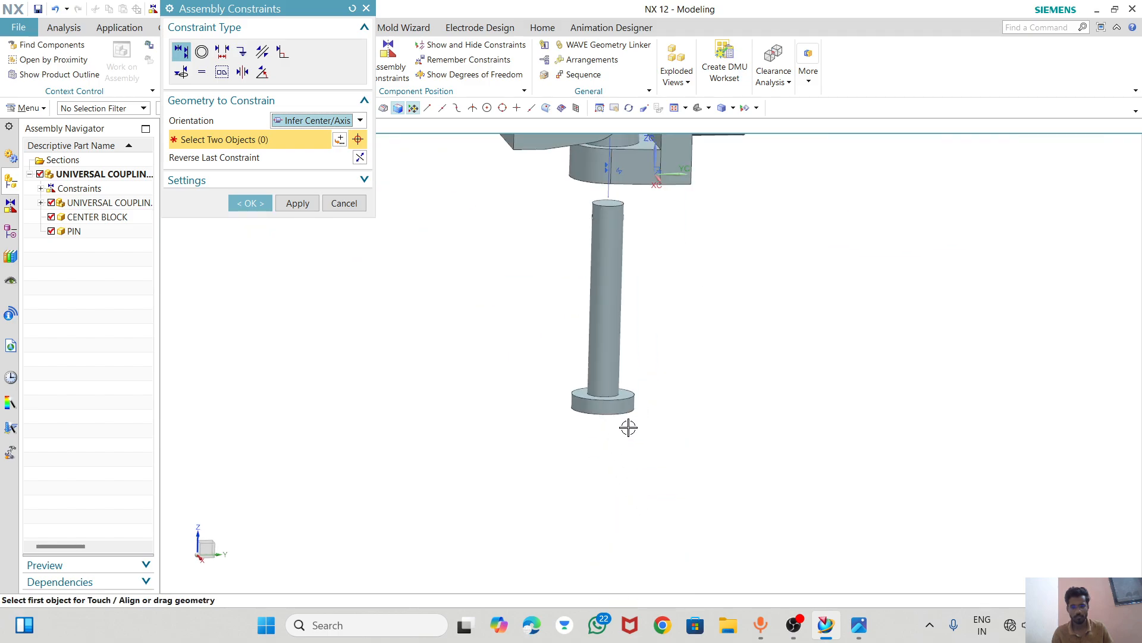
middle_click_drag(629, 427, 623, 439)
middle_click(623, 438)
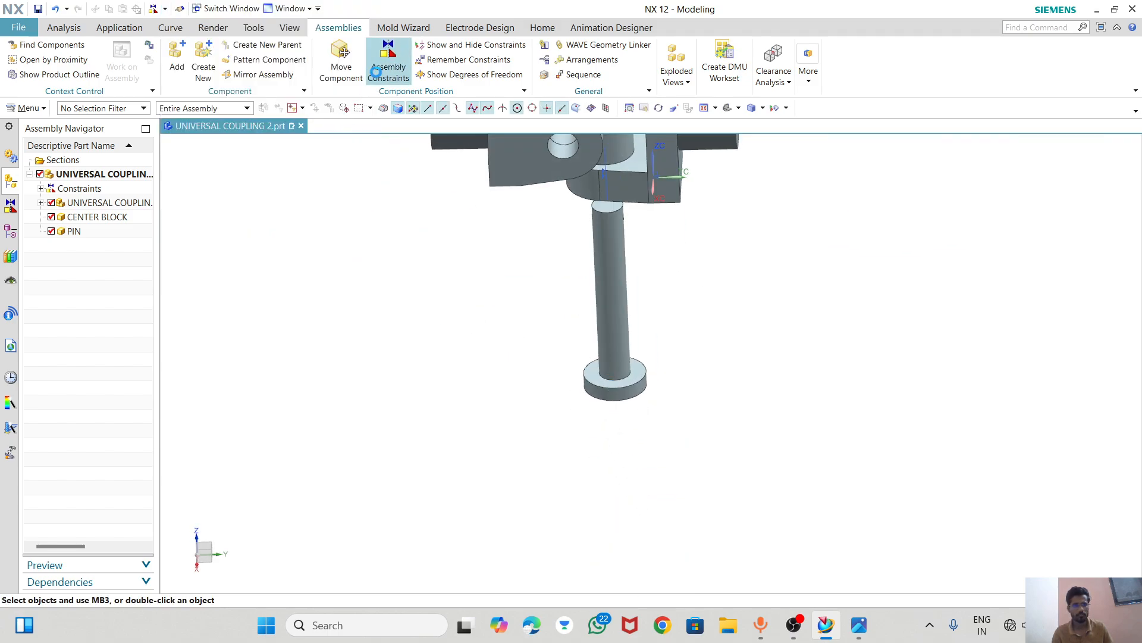
- Add a Touch constraint between the upper face of the PIN's head and the underside of the vertical fork
left_click(388, 59)
left_click(283, 119)
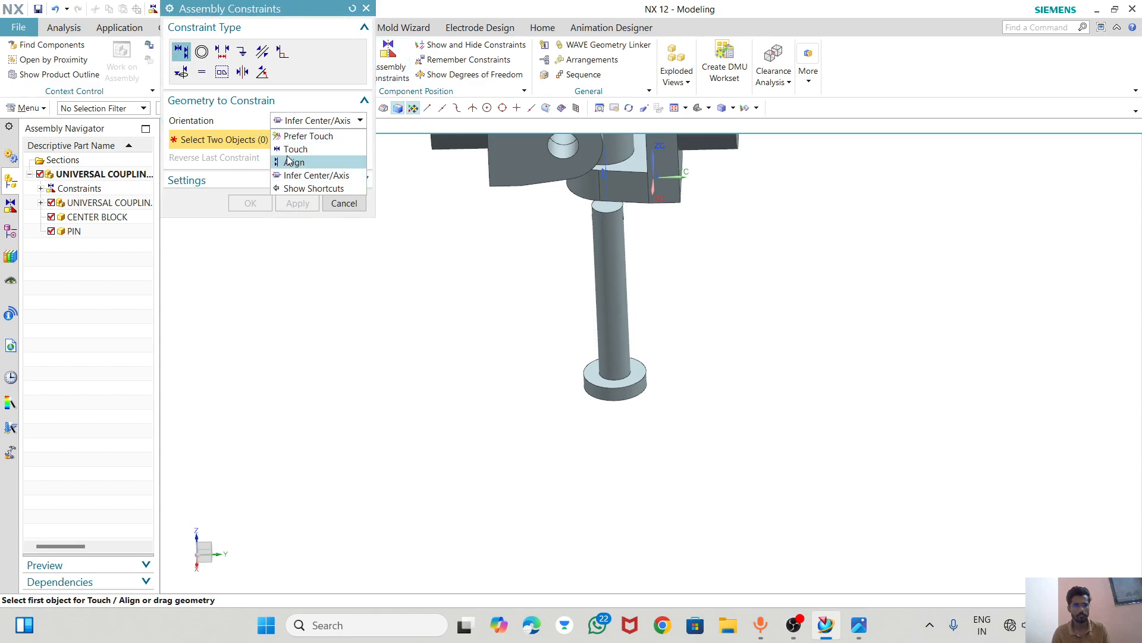
left_click(301, 148)
scroll(592, 378, "up", 2)
left_click(591, 367)
middle_click_drag(591, 367, 580, 212)
left_click(576, 153)
scroll(556, 267, "down", 4)
scroll(571, 155, "up", 4)
scroll(565, 156, "down", 2)
scroll(553, 179, "up", 5)
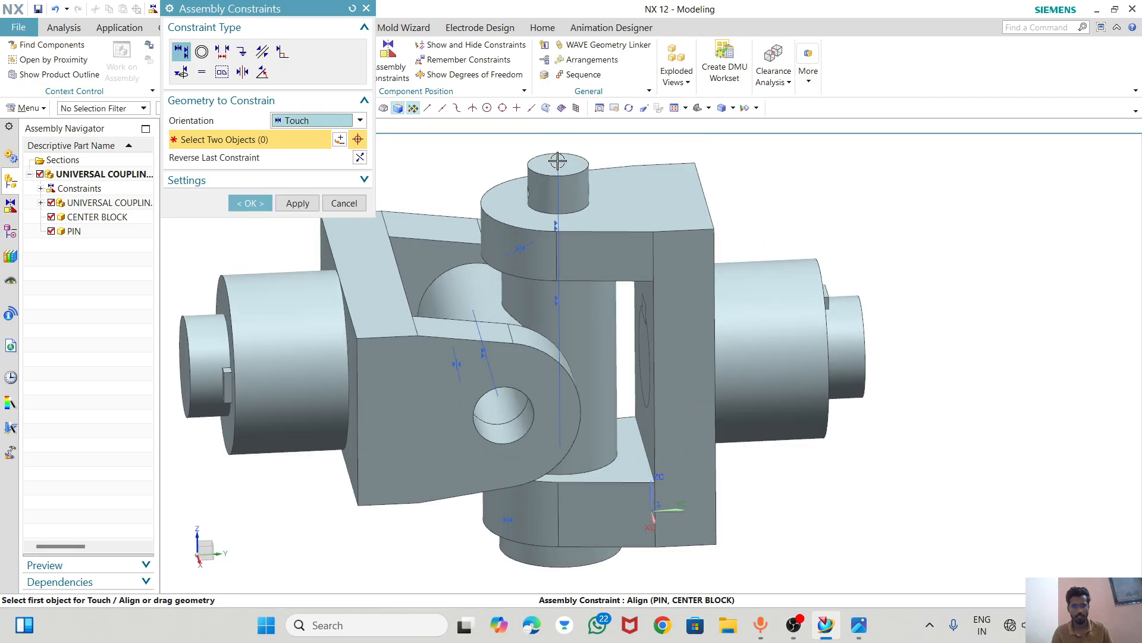
scroll(544, 189, "down", 6)
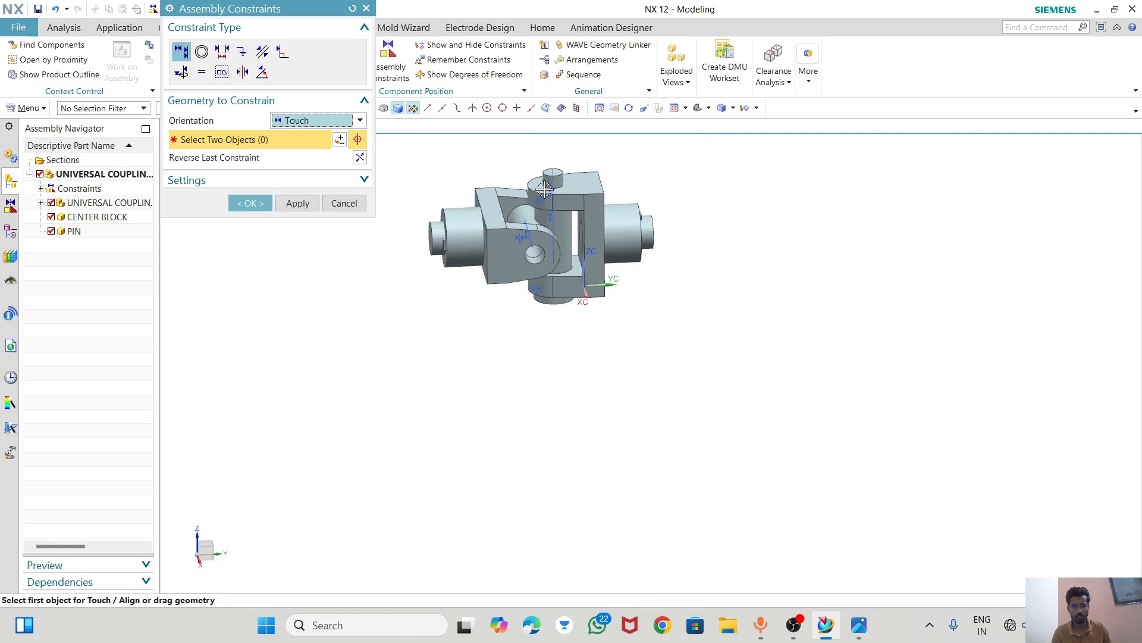
left_click(260, 204)
- Add the COLLAR part from the Universal coupling folder and place it above the pin at about Y -49.3, Z 220.8
left_click(177, 60)
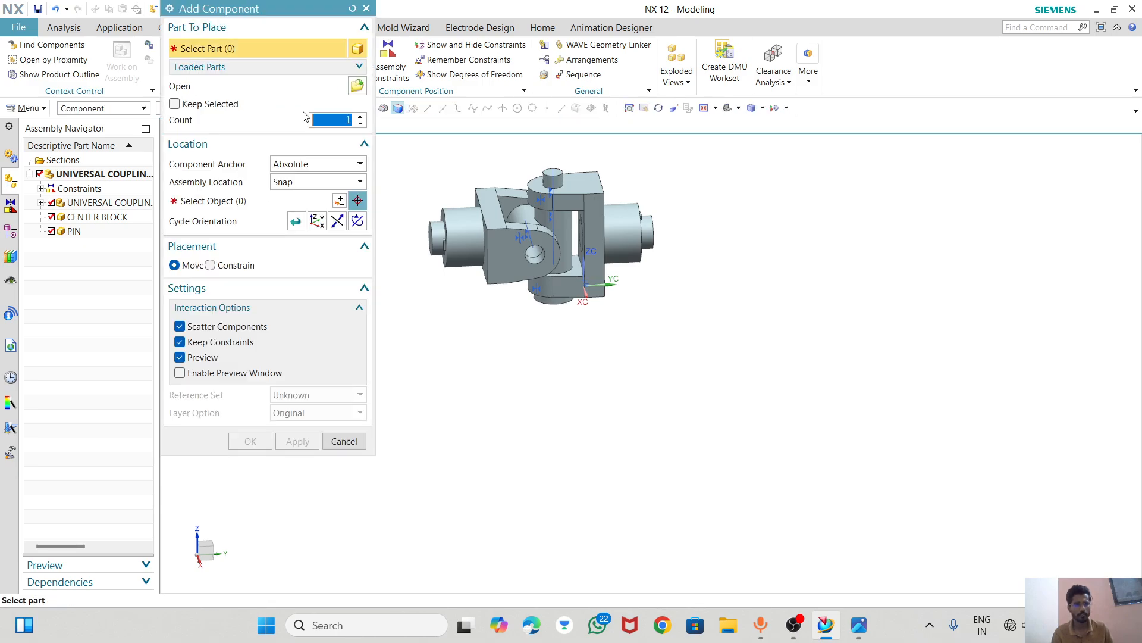
left_click(357, 85)
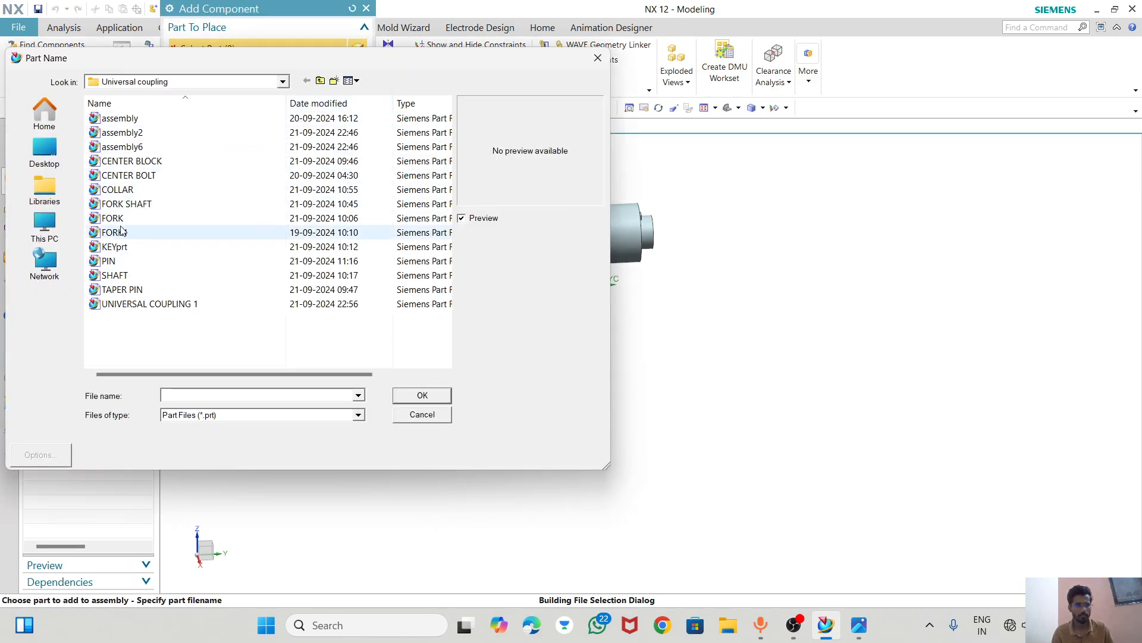
left_click(117, 189)
left_click(421, 395)
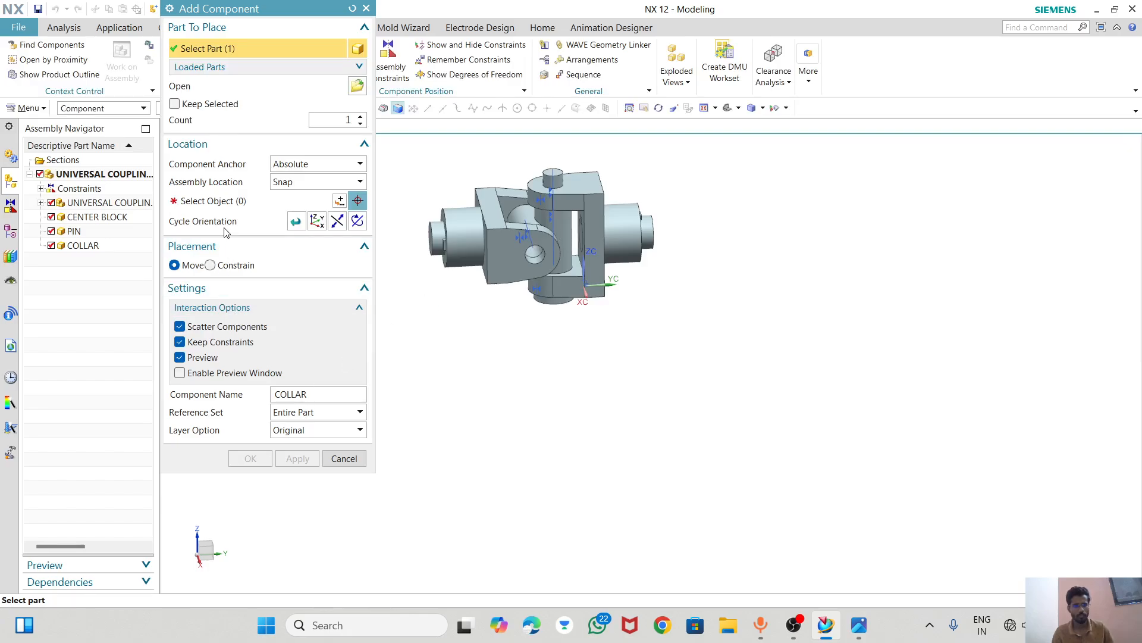
left_click(339, 200)
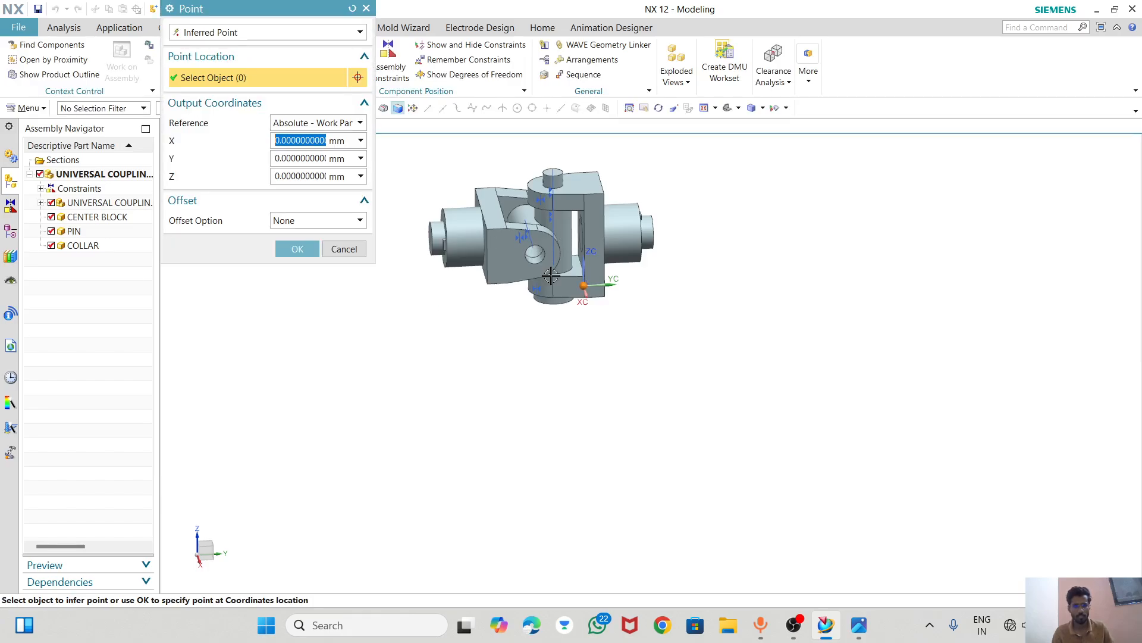
left_click(288, 249)
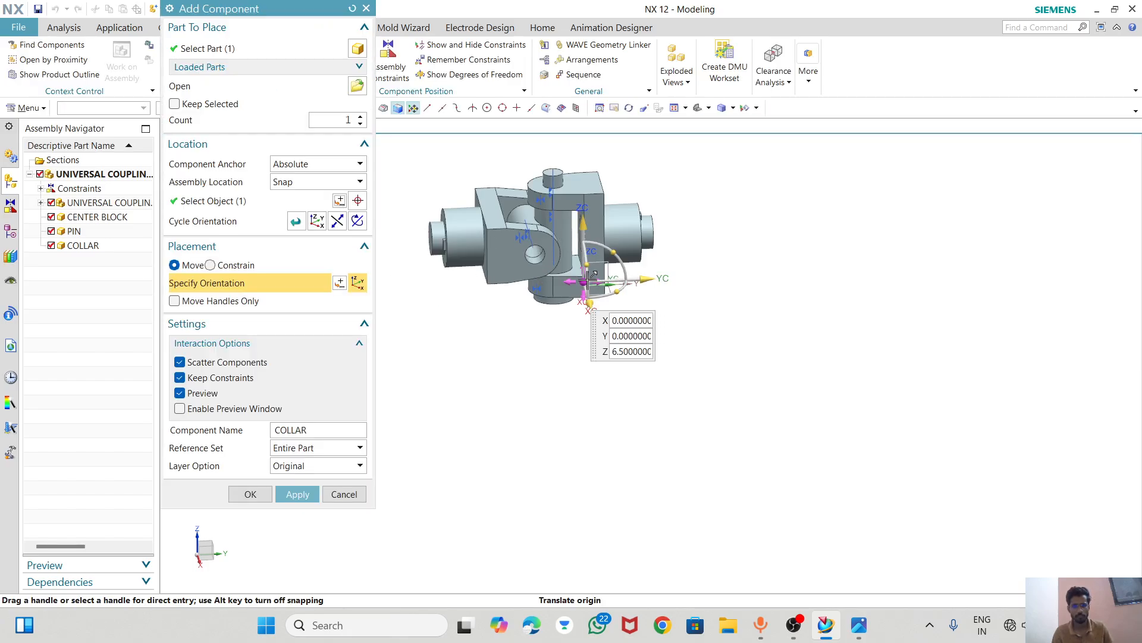
left_click_drag(588, 278, 550, 150)
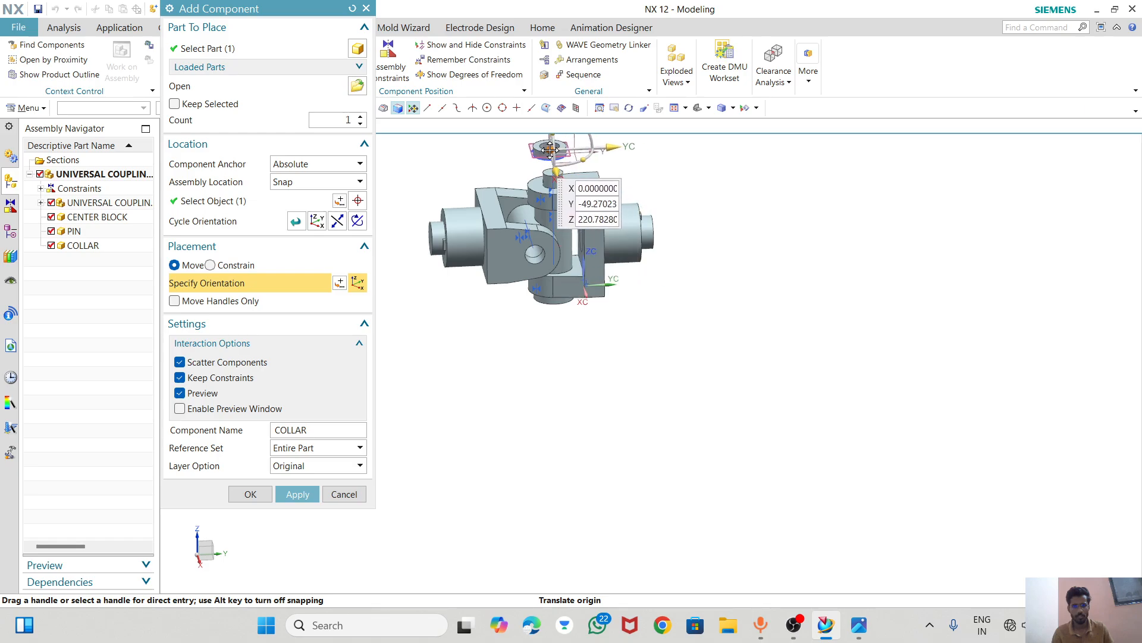
left_click(251, 493)
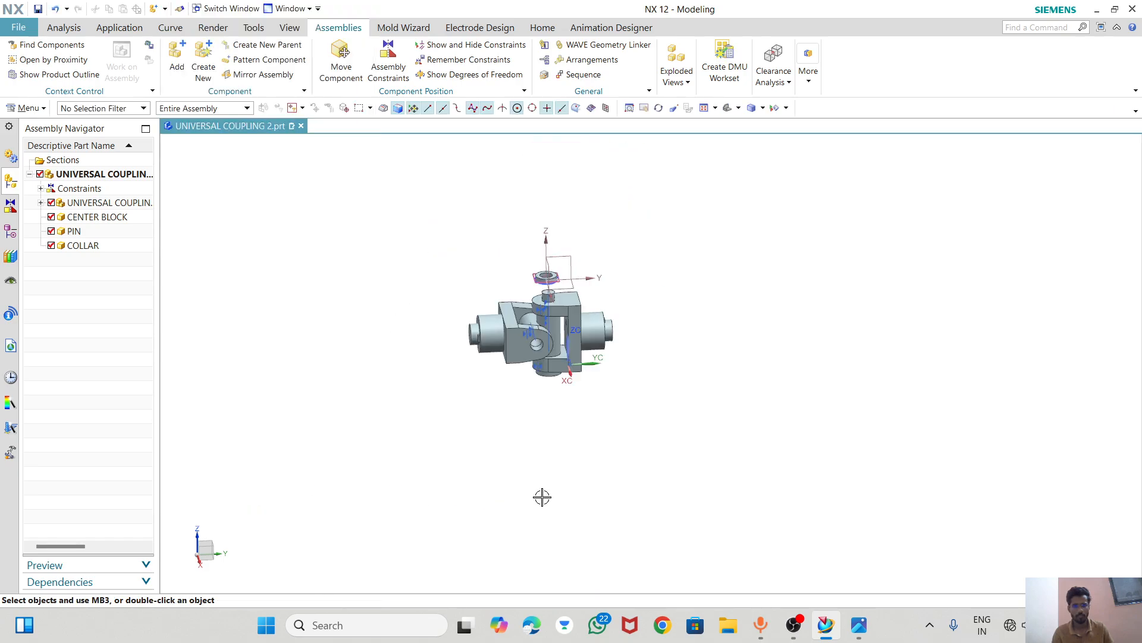
- Make the COLLAR the work part and hide its datum coordinate system and Sketch (1)
scroll(549, 269, "up", 5)
double_click(549, 270)
scroll(476, 232, "up", 3)
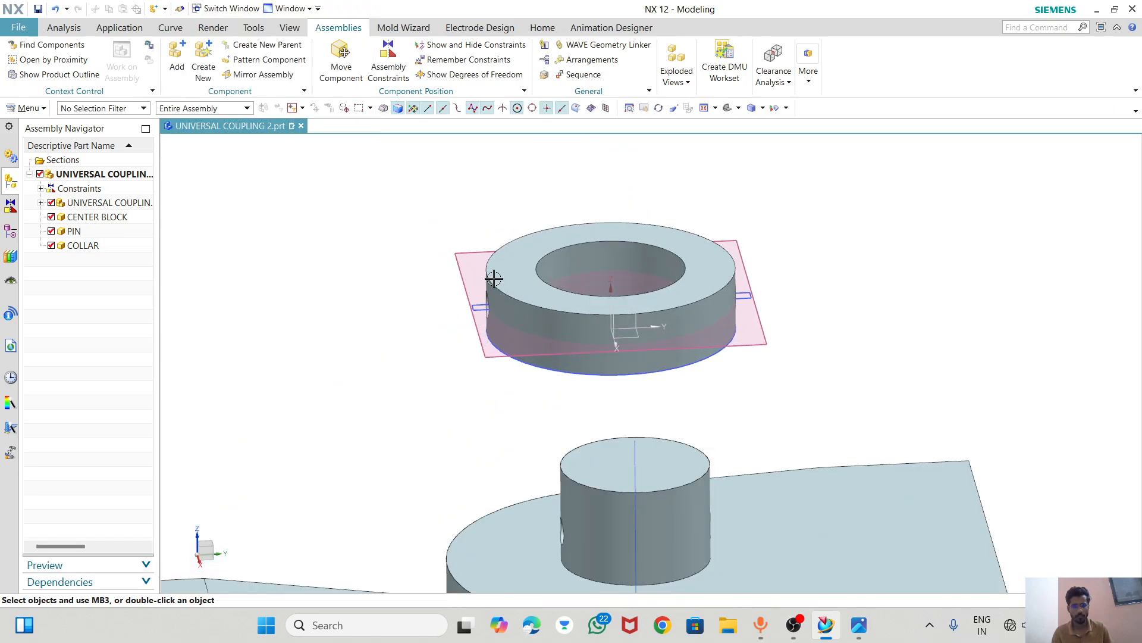
left_click(10, 234)
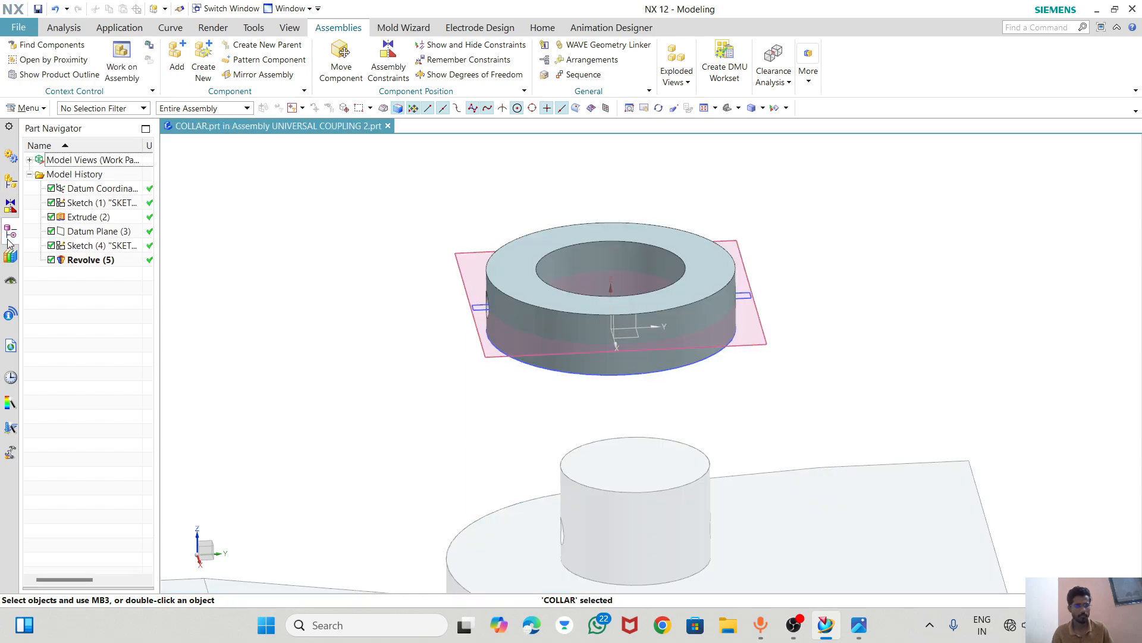
right_click(106, 194)
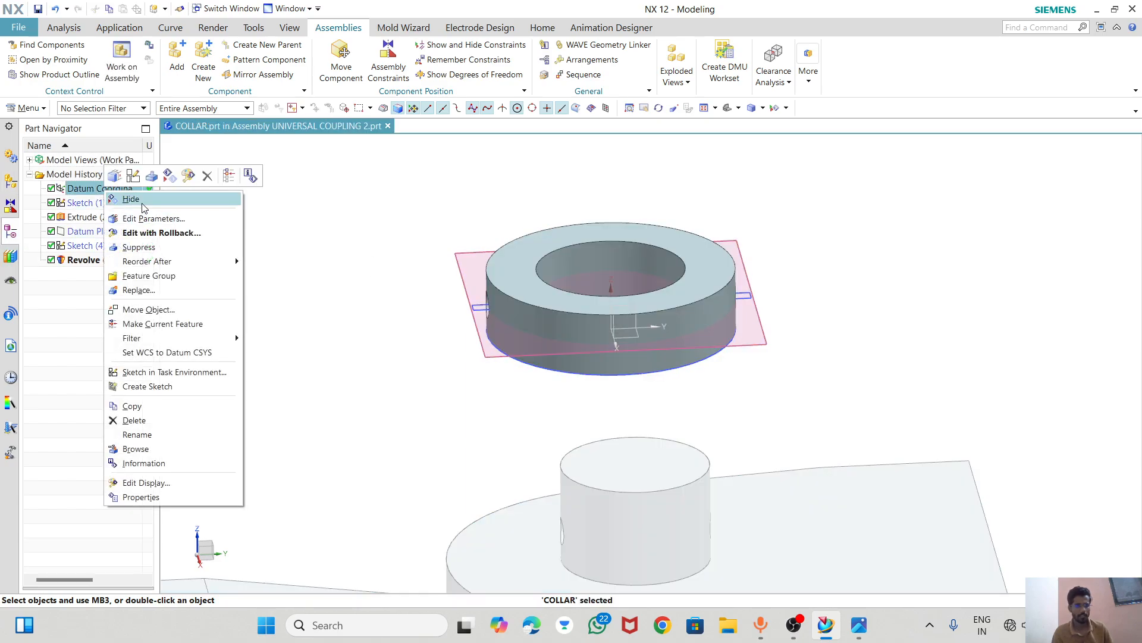
left_click(90, 203)
right_click(97, 203)
left_click(125, 216)
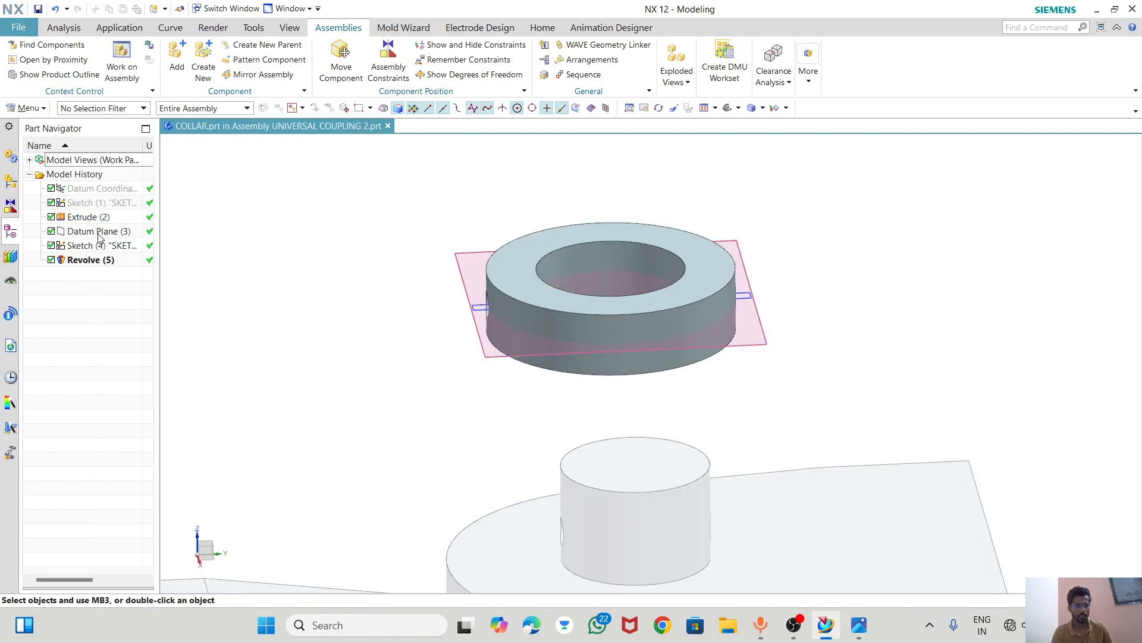
- Hide the COLLAR's Datum Plane (3) and Sketch (4), and make UNIVERSAL COUPLING 2 the work part again
right_click(99, 234)
left_click(128, 228)
right_click(101, 245)
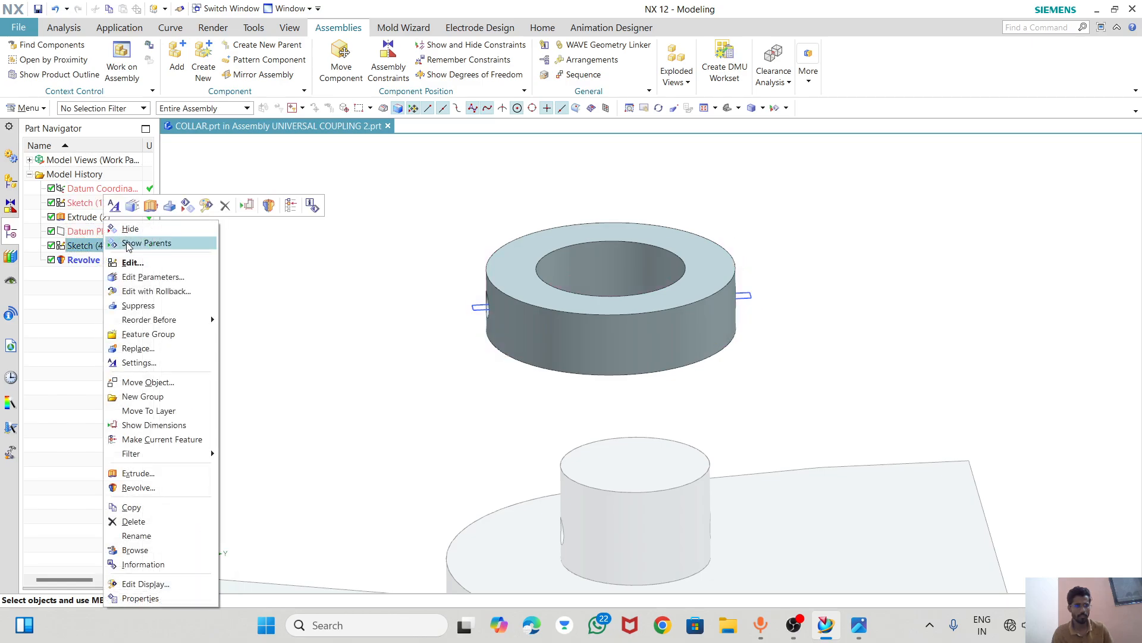
left_click(130, 229)
scroll(413, 220, "down", 3)
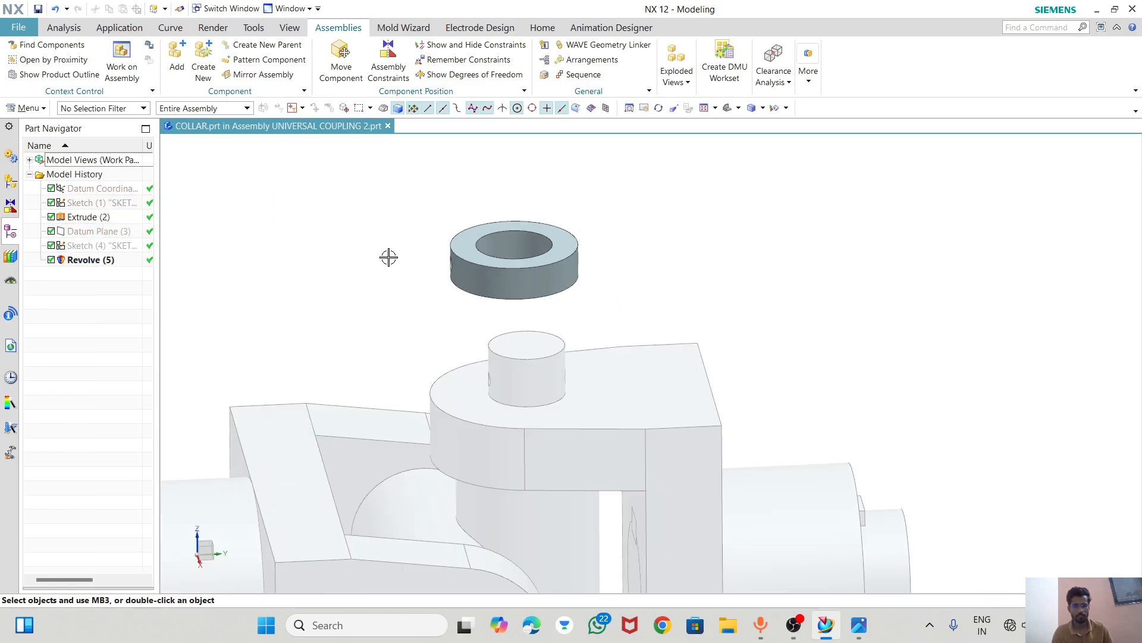
left_click(11, 180)
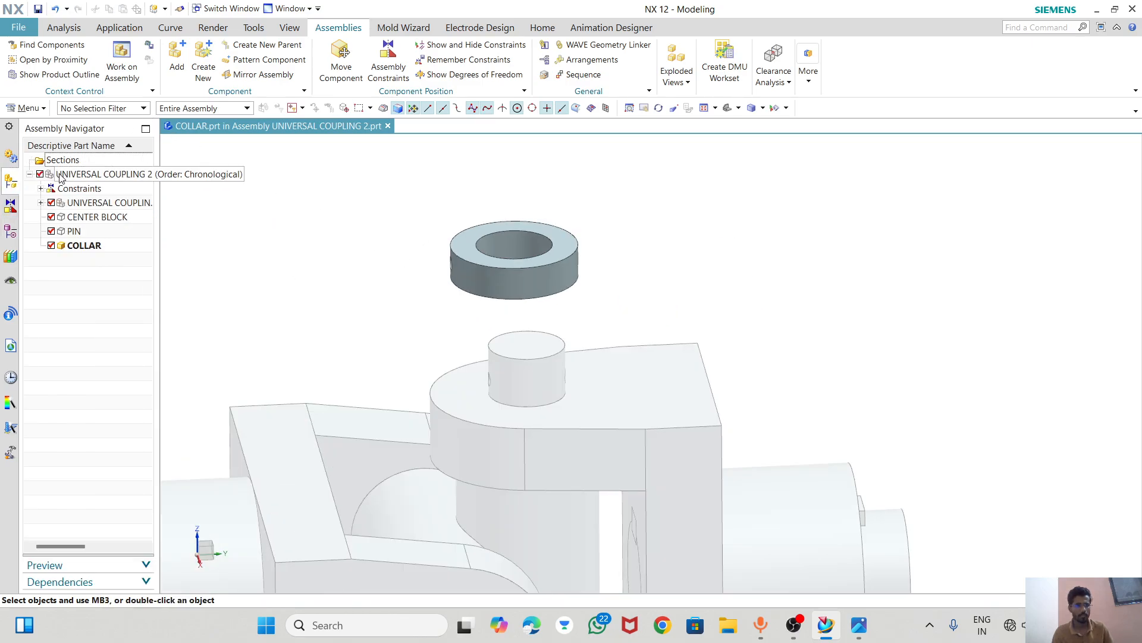
double_click(89, 173)
- Align the COLLAR's centerline with the PIN's centerline using a Touch Align constraint set to Infer Center/Axis
middle_click_drag(385, 244, 394, 176)
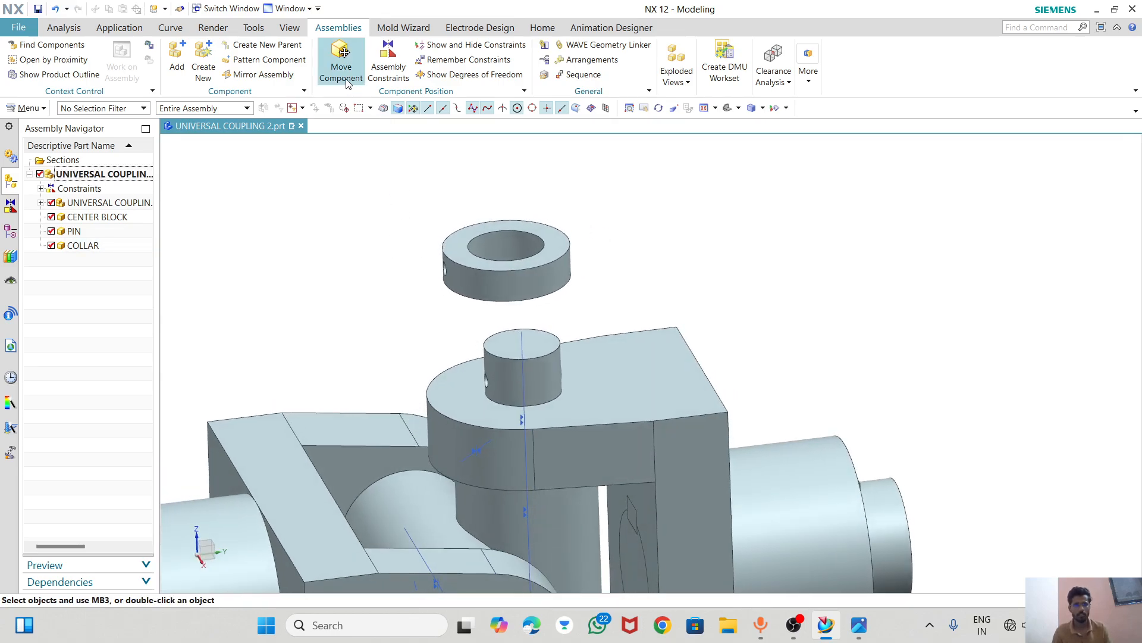
mouse_move(467, 345)
middle_mouse_down()
mouse_move(458, 334)
mouse_move(449, 342)
mouse_move(467, 350)
middle_mouse_up()
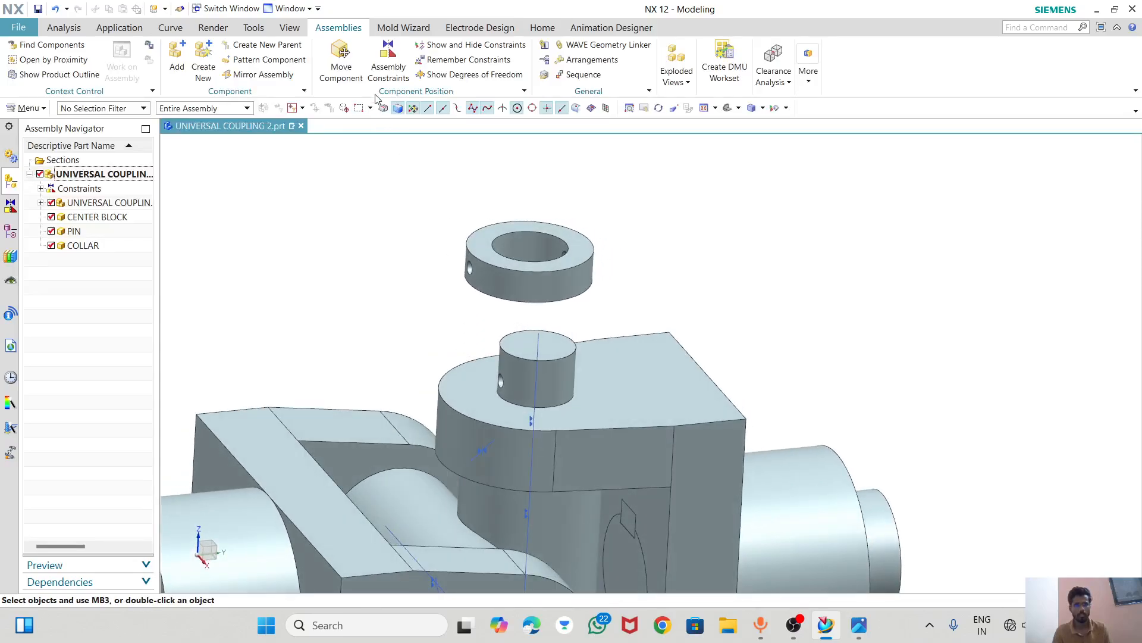
left_click(388, 60)
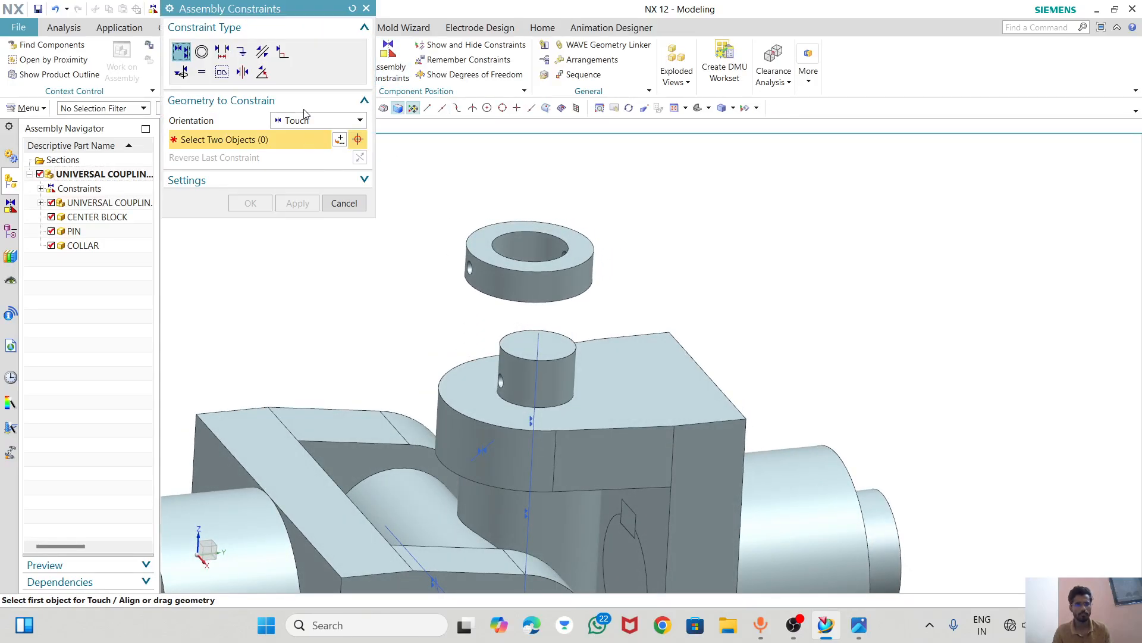
left_click(308, 121)
left_click(316, 171)
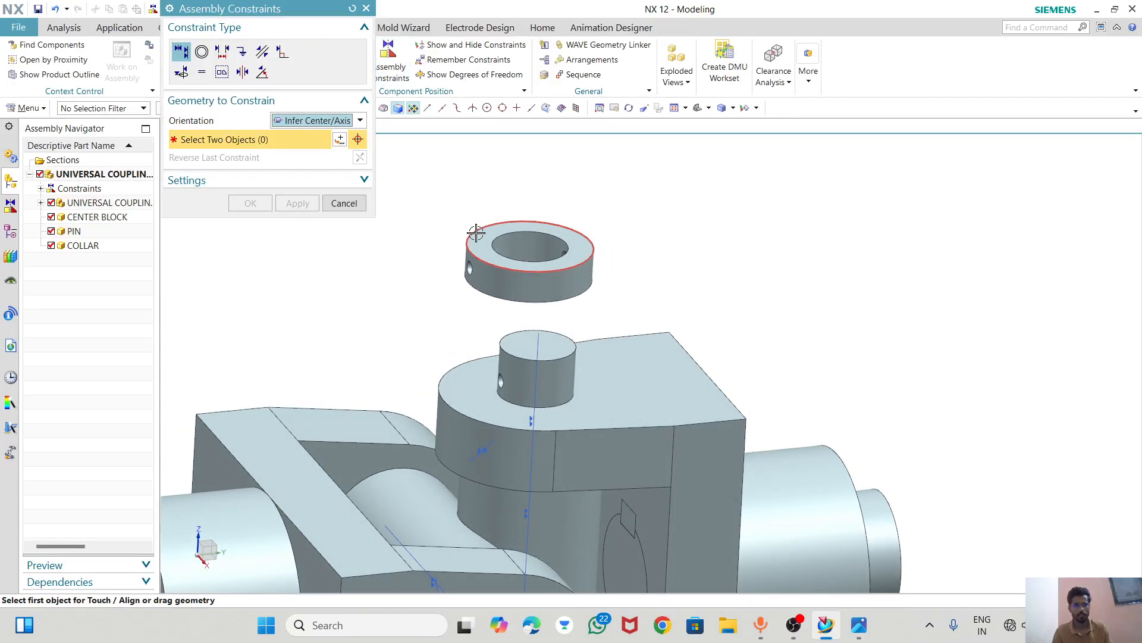
left_click(527, 250)
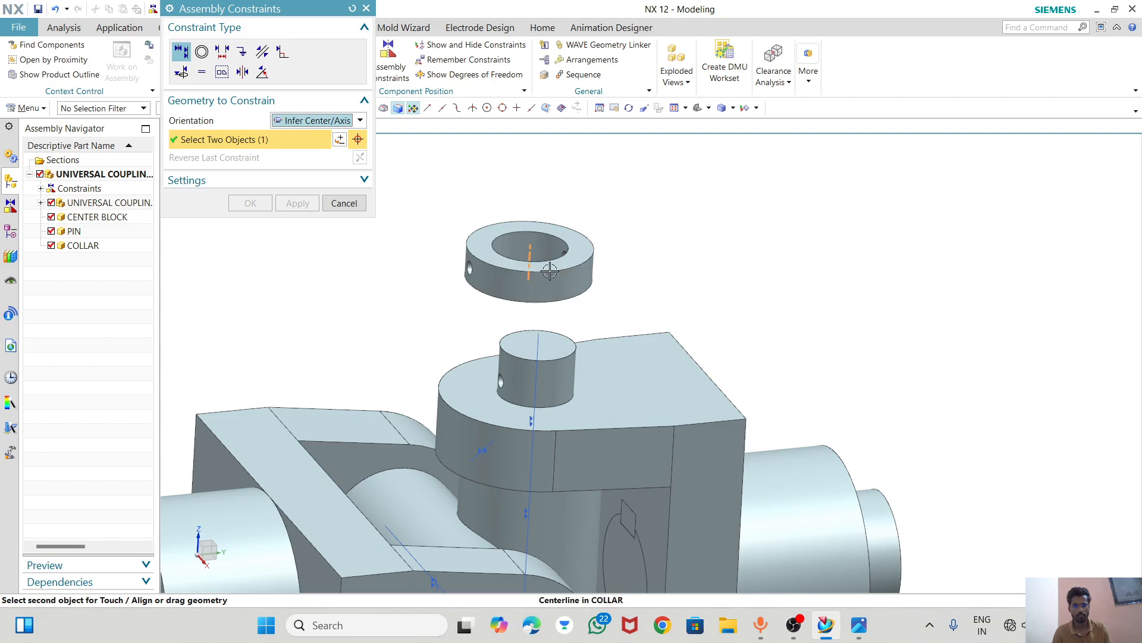
left_click(538, 345)
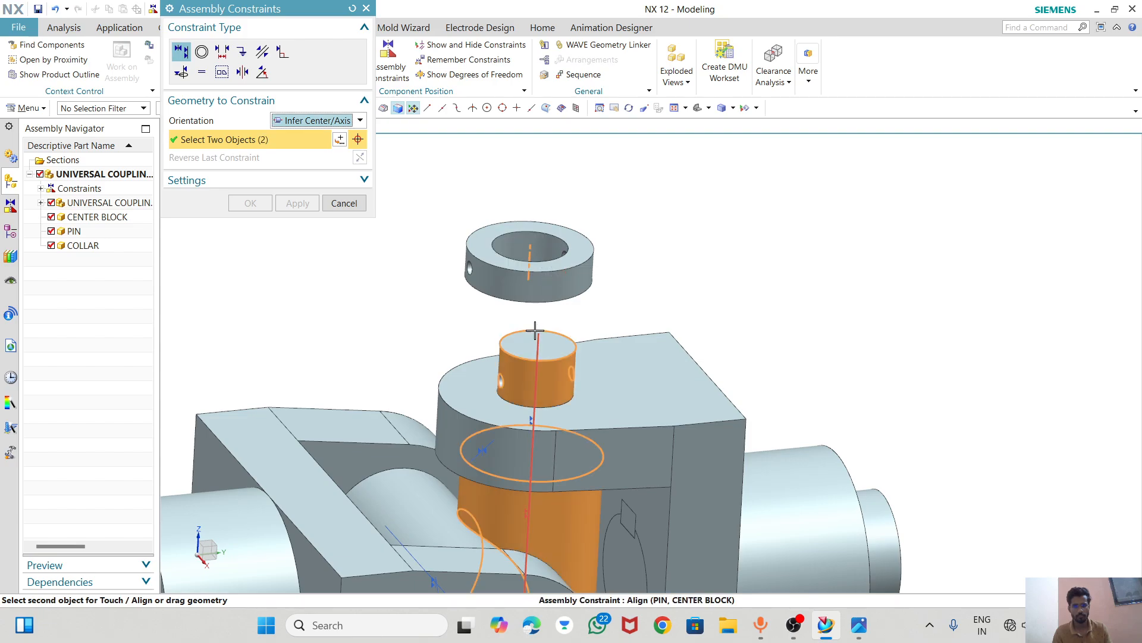
scroll(541, 296, "down", 3)
middle_click_drag(519, 347, 517, 342)
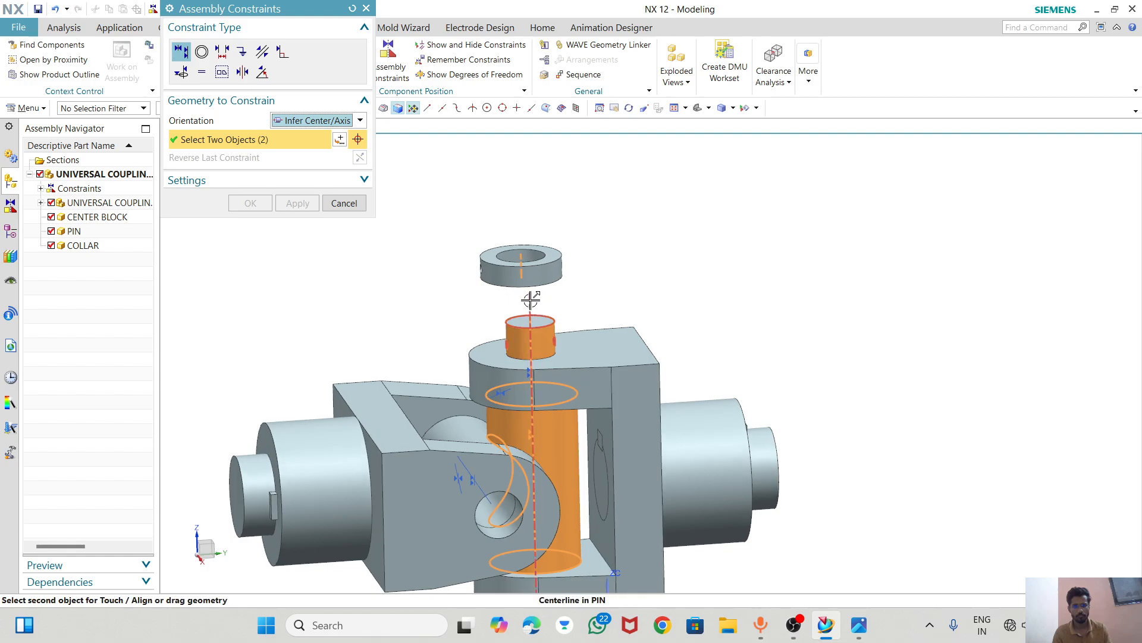
middle_click(531, 299)
- Switch the constraint orientation to Touch for the COLLAR
middle_click_drag(485, 301, 536, 322)
scroll(547, 269, "up", 3)
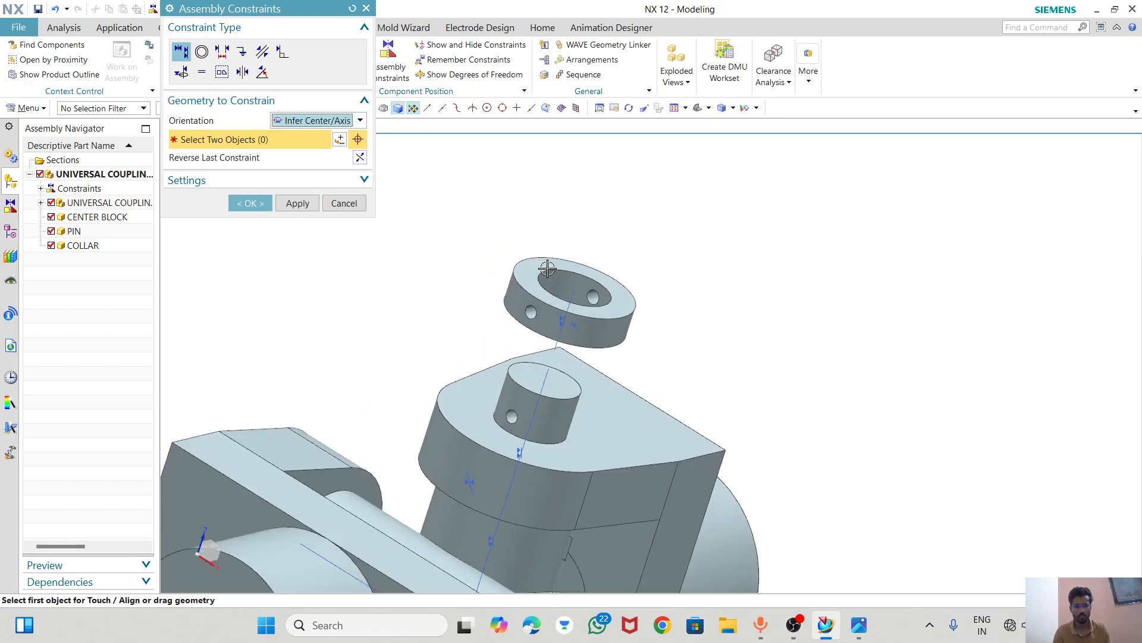
left_click(313, 121)
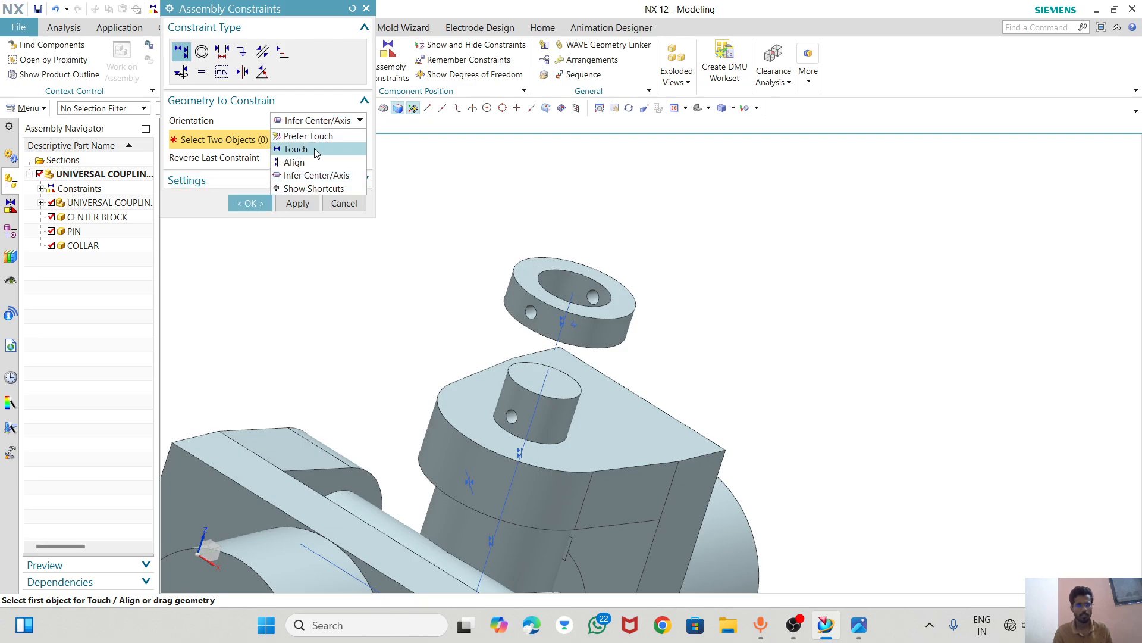
- Constrain the collar's underside to the fork's flat face around the pin with a Touch constraint
left_click(307, 150)
middle_click_drag(678, 357, 618, 367)
left_click(548, 321)
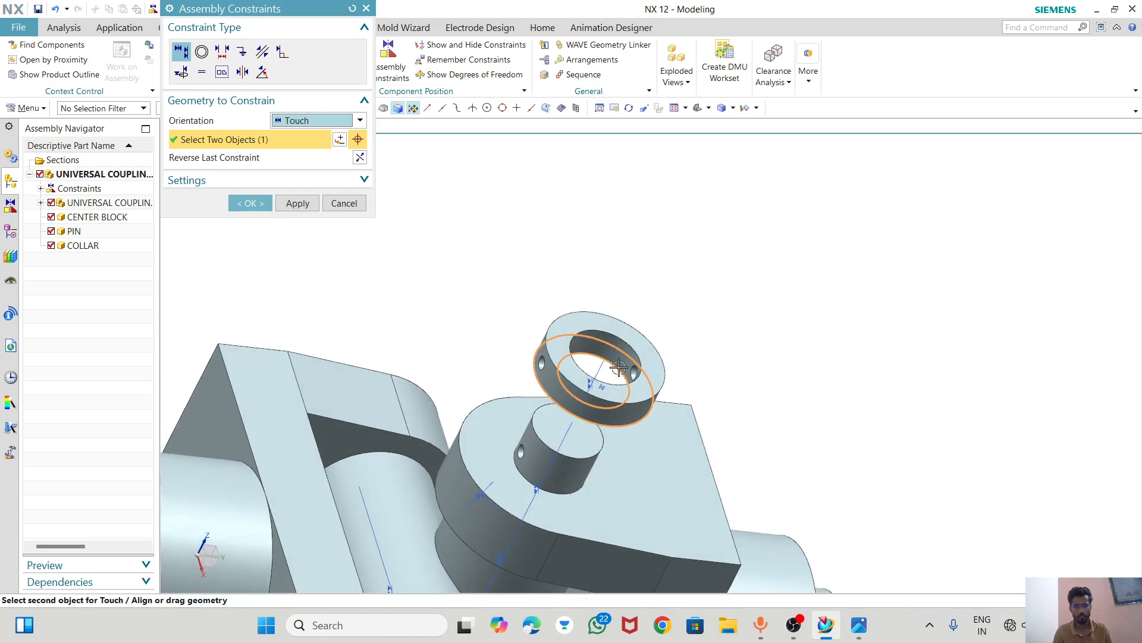
left_click(500, 456)
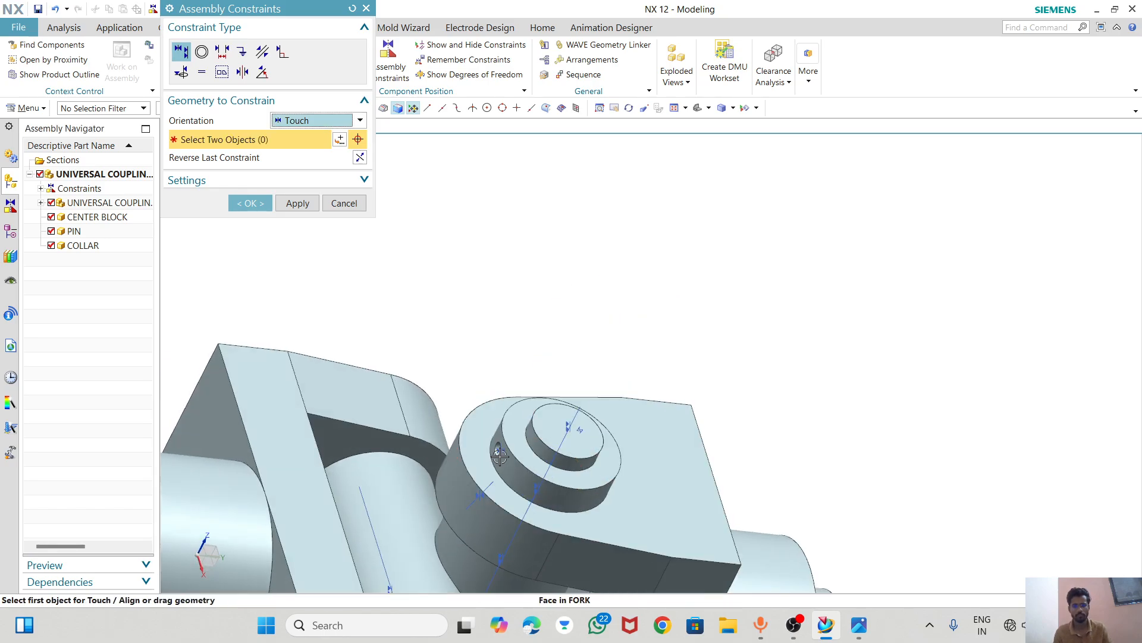
left_click(250, 203)
- Start adding a component to the assembly and set its location to the point X 0, Y 0, Z 0
middle_click_drag(469, 341, 527, 340)
scroll(470, 296, "up", 3)
middle_click_drag(469, 295, 589, 317)
left_click(726, 108)
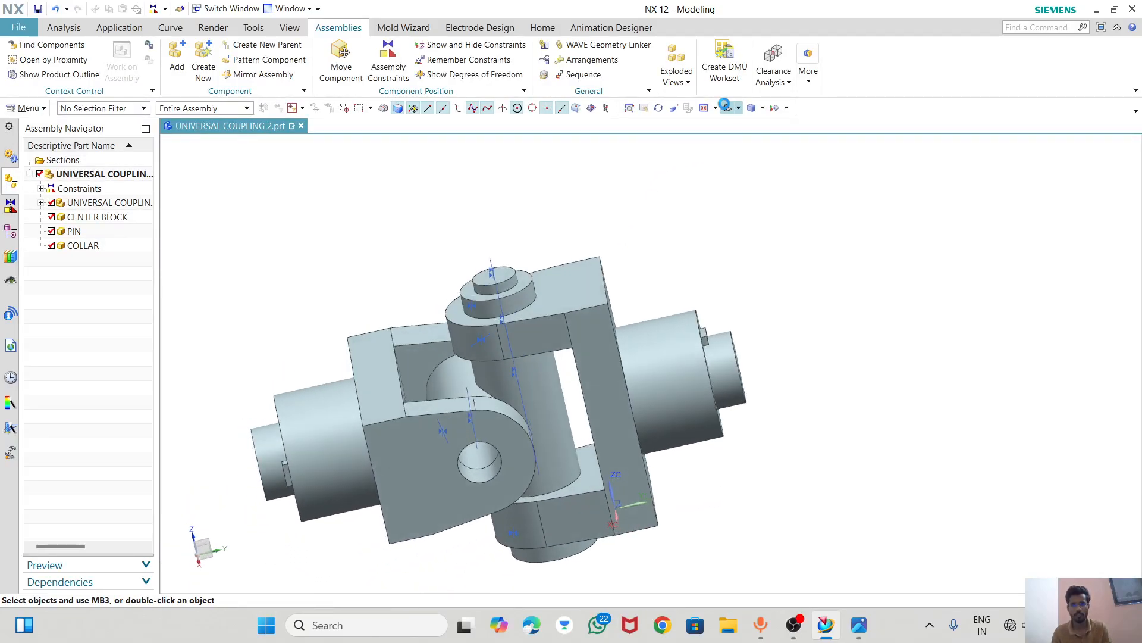
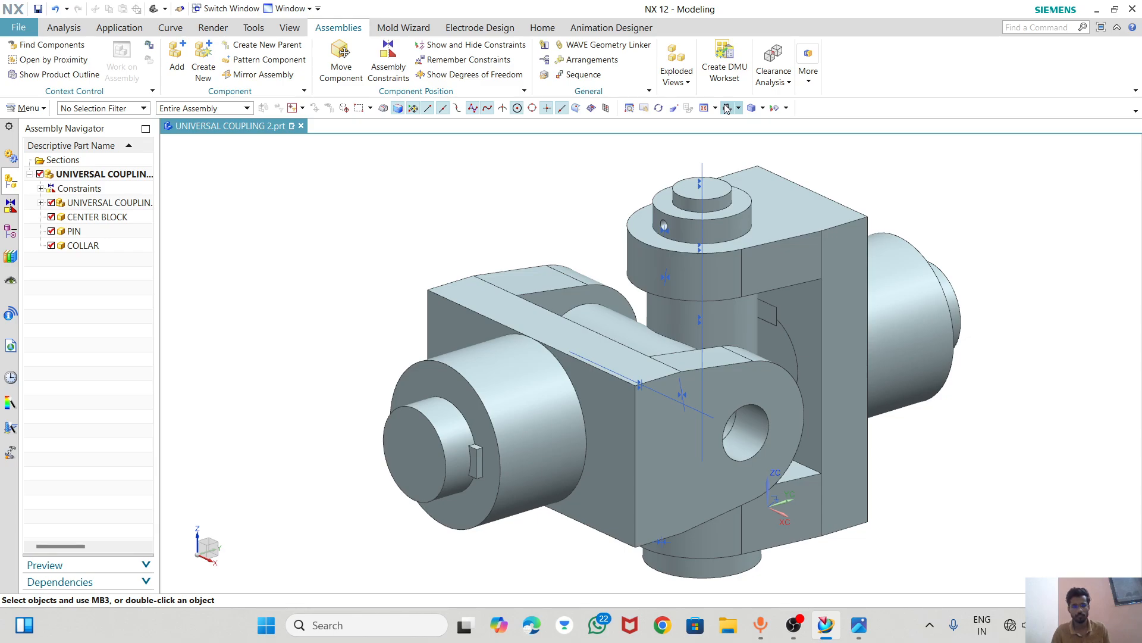
left_click(178, 57)
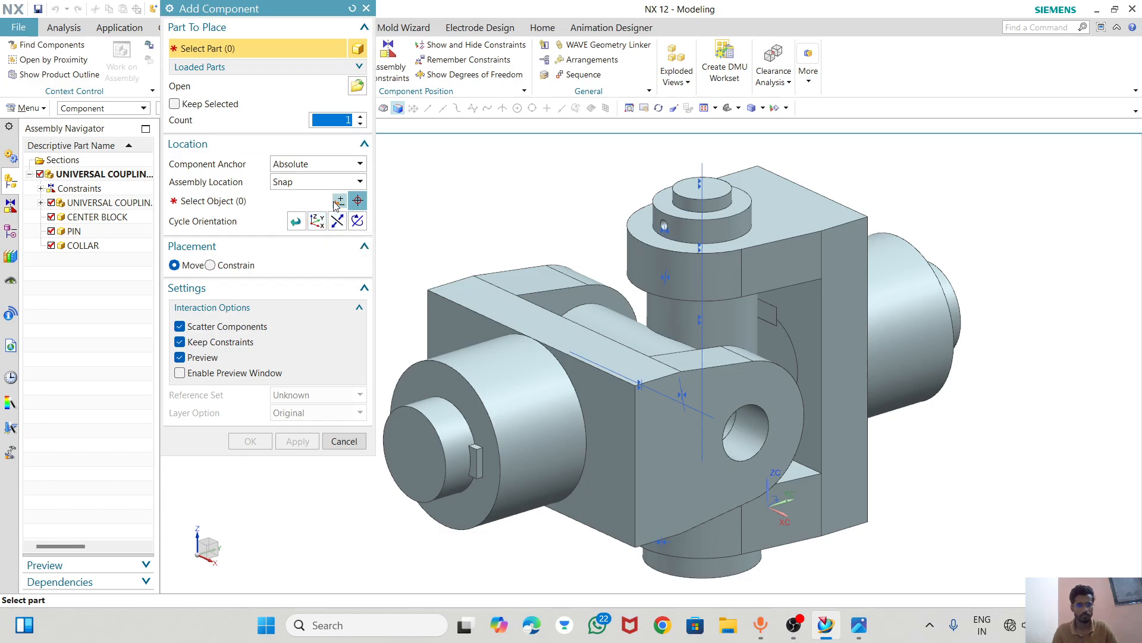
left_click(339, 201)
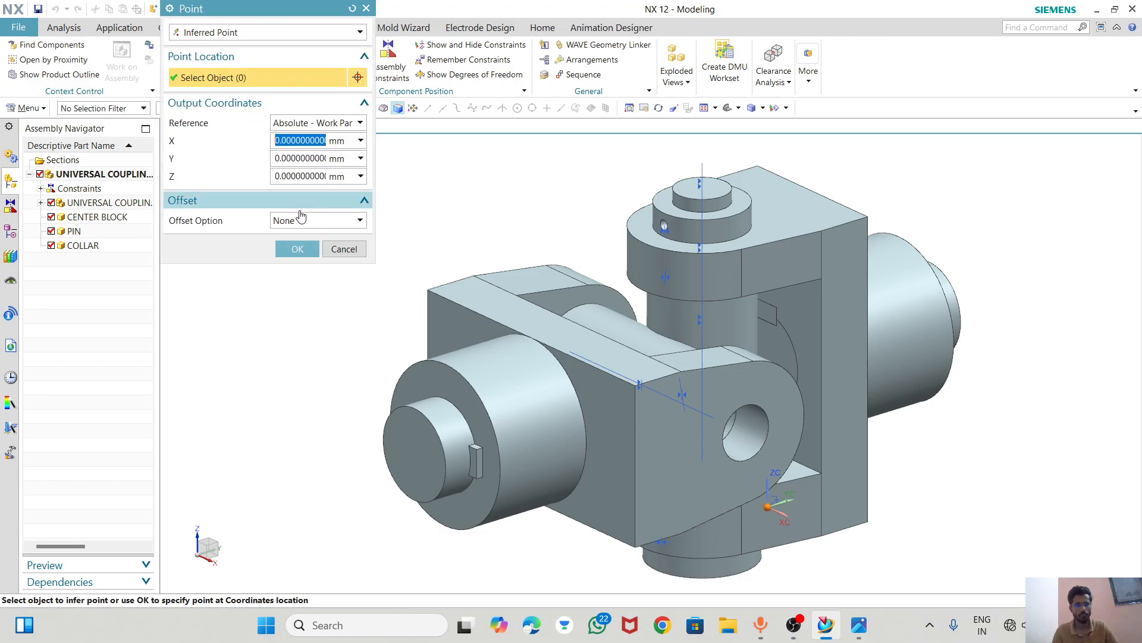
left_click(284, 247)
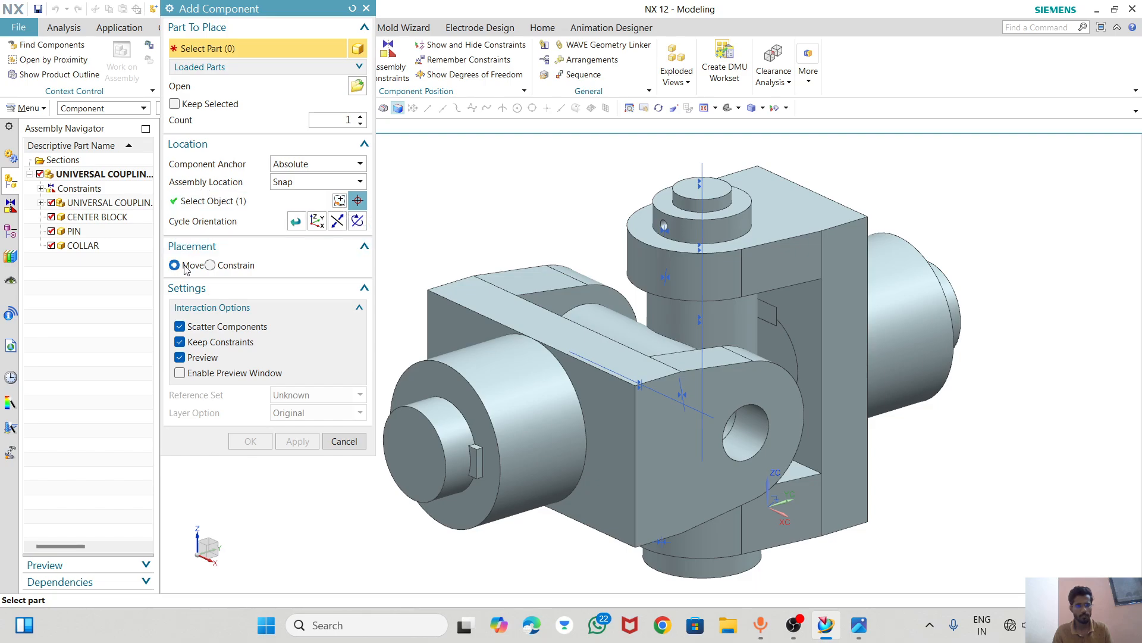
left_click(339, 202)
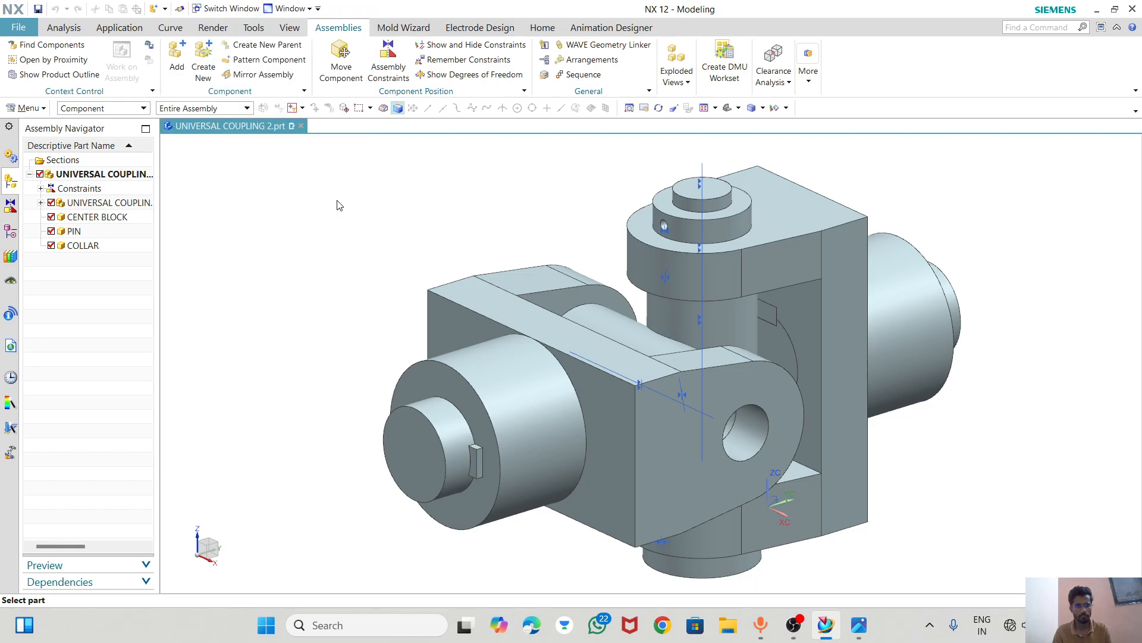
left_click(291, 248)
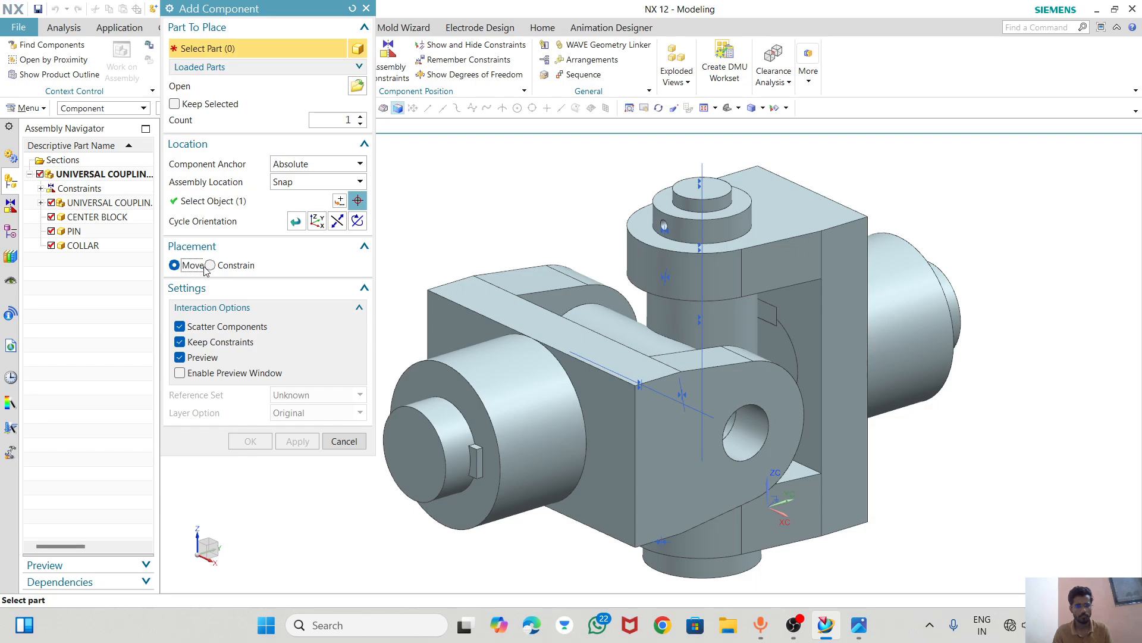
- Load the TAPER PIN part as the component to place, with its location at the origin point
left_click(357, 86)
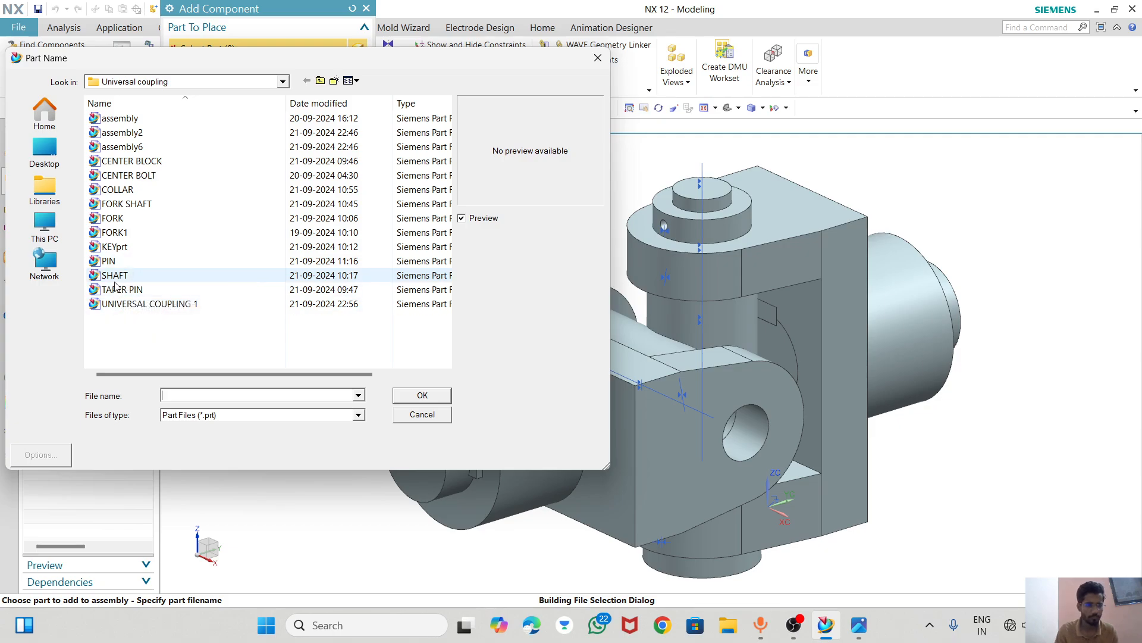
left_click(119, 289)
left_click(407, 396)
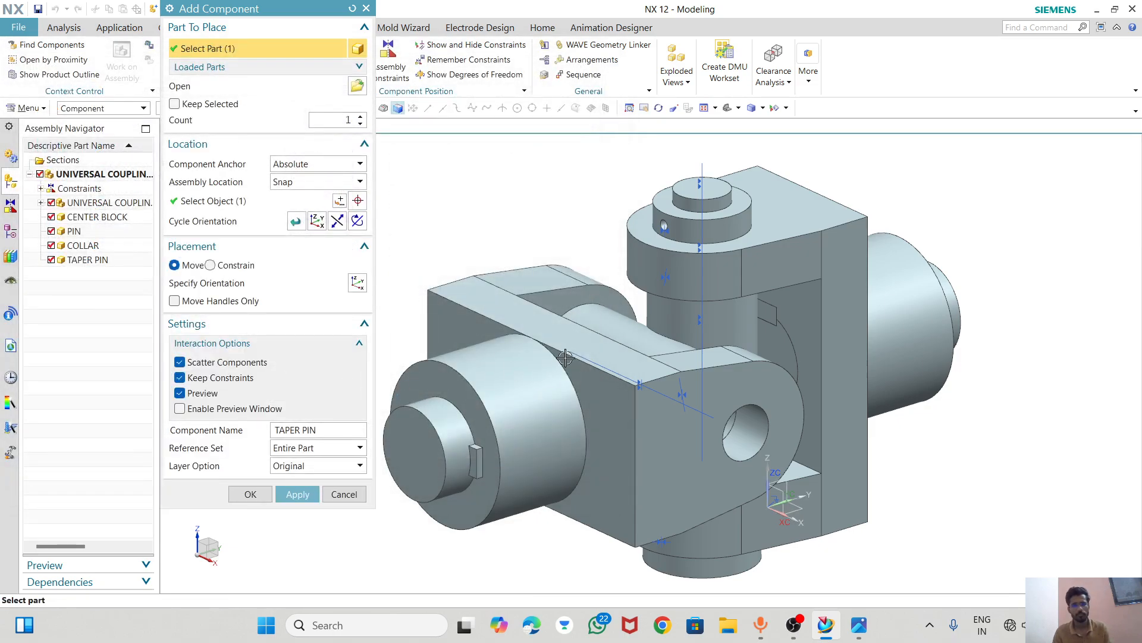
left_click(338, 203)
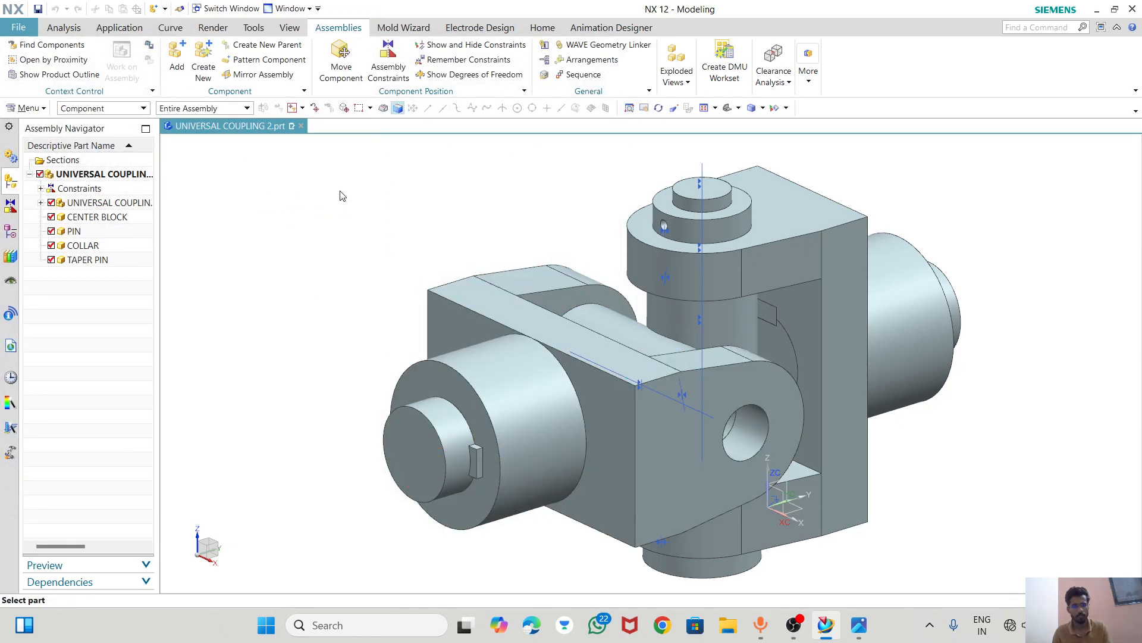
left_click(298, 247)
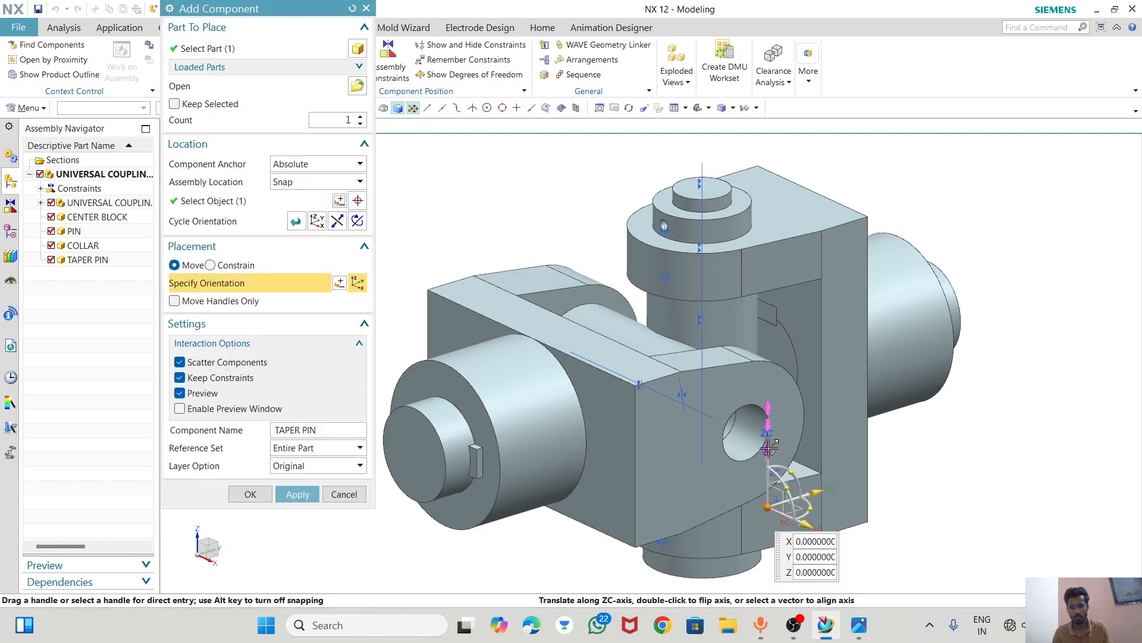
- Move the taper pin above the collar, to about Y -51 mm and Z 209 mm, and add it to the assembly
left_click_drag(770, 450, 787, 104)
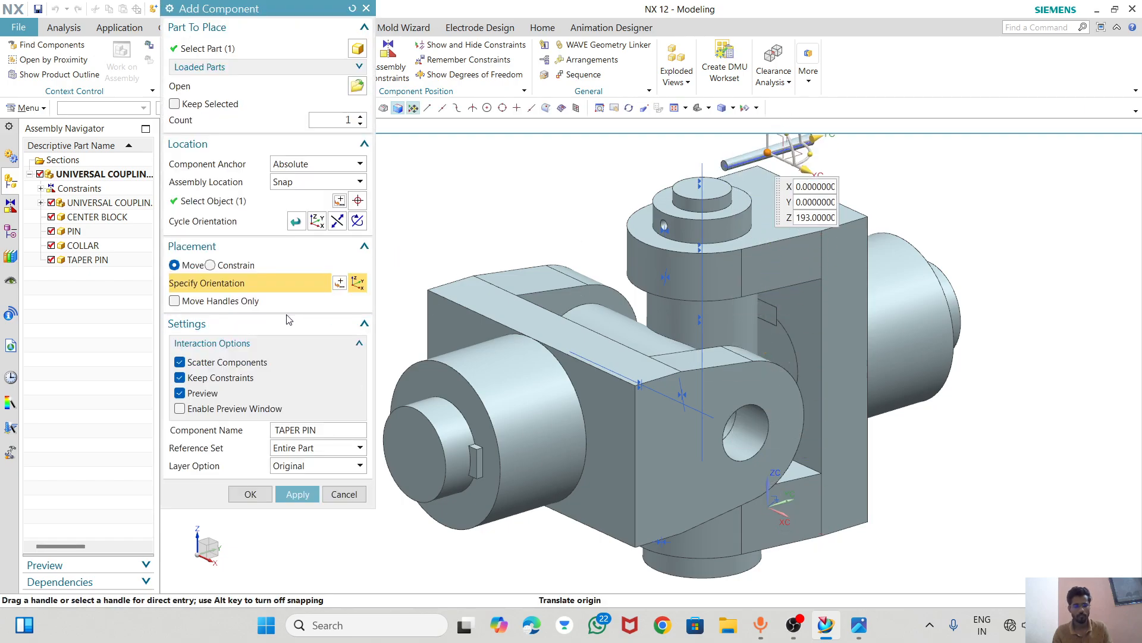
scroll(714, 285, "down", 2)
middle_click_drag(786, 326, 753, 322)
left_click_drag(754, 186, 688, 177)
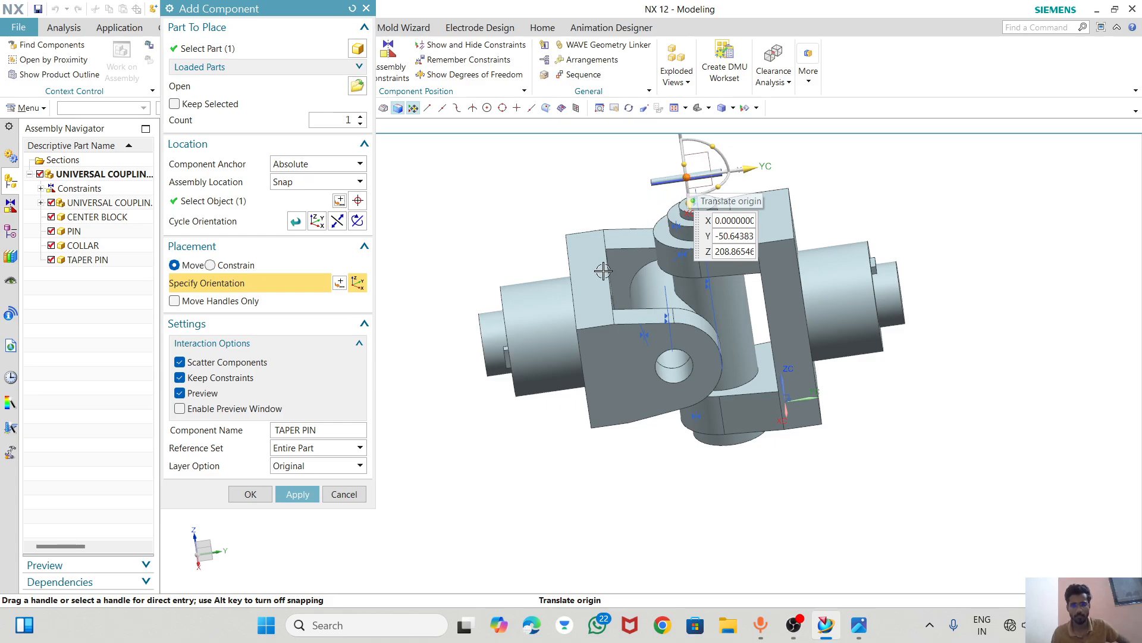
left_click(251, 494)
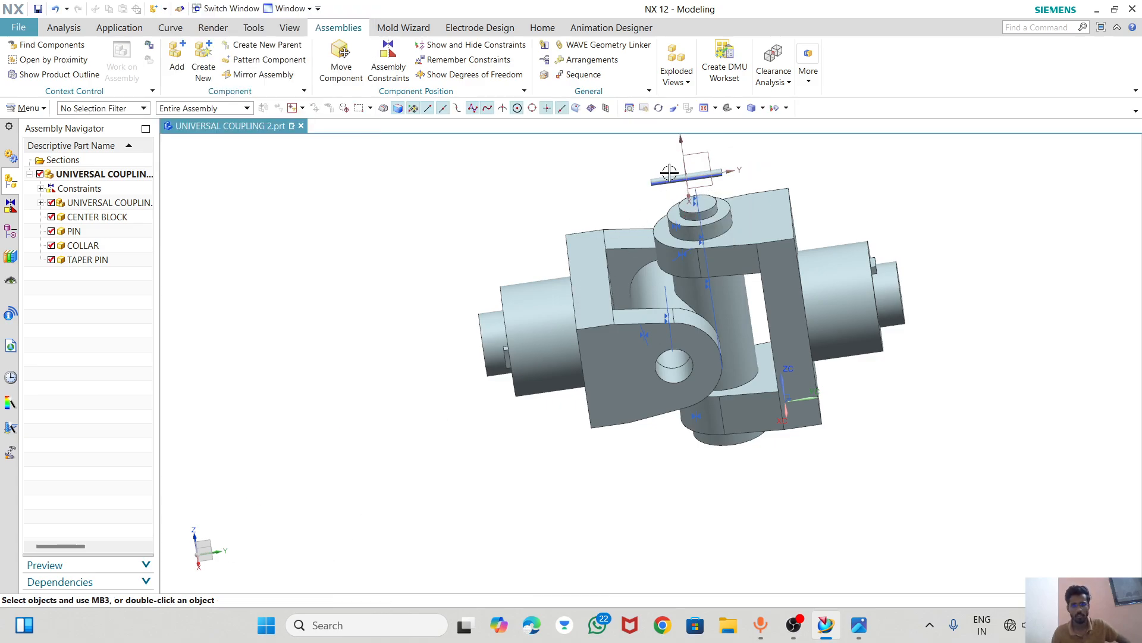
- Make the taper pin the work part within the assembly
scroll(502, 334, "up", 3)
scroll(654, 229, "down", 3)
middle_click_drag(654, 229, 676, 216)
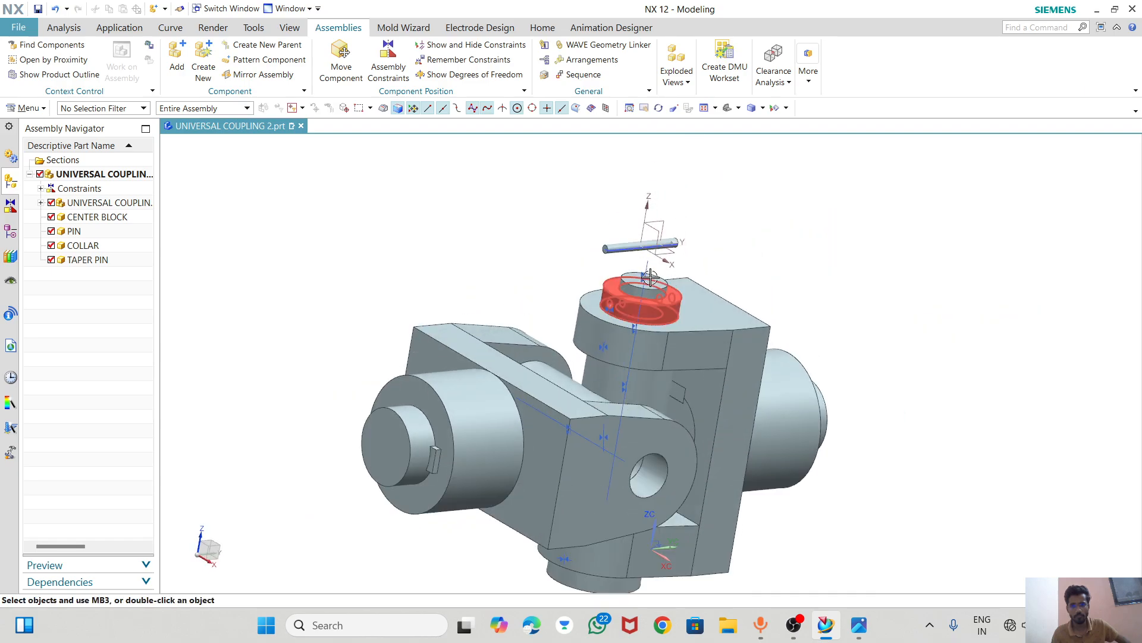
scroll(566, 232, "up", 5)
mouse_move(504, 322)
middle_mouse_down()
mouse_move(617, 217)
mouse_move(517, 321)
mouse_move(523, 311)
middle_mouse_up()
double_click(523, 311)
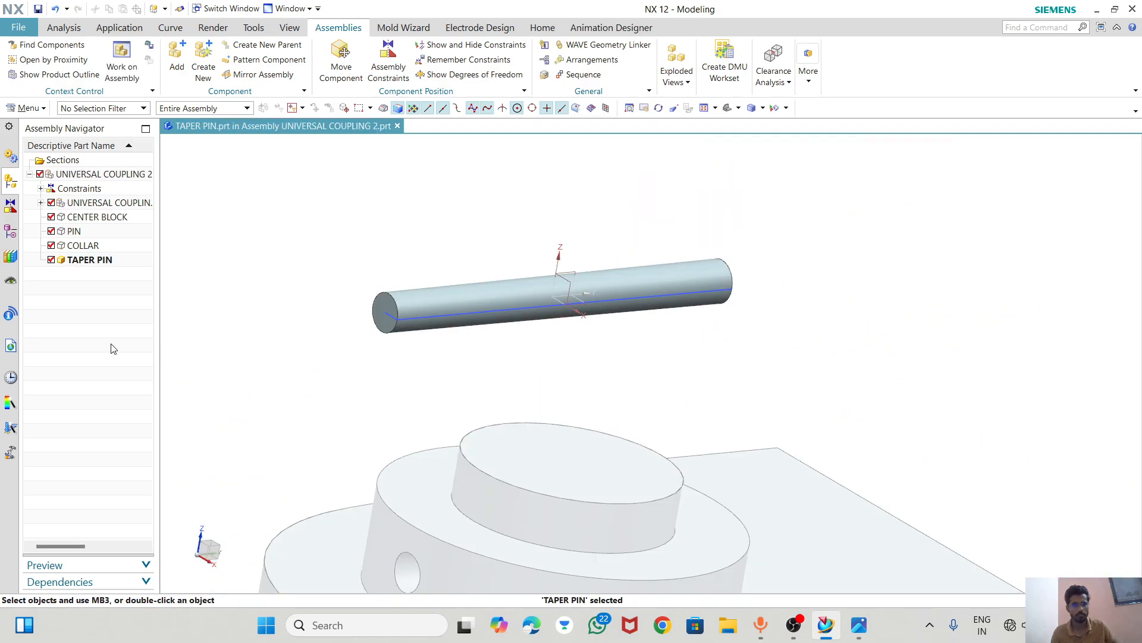
- Open the taper pin's sketch, examine its length and end dimensions and its orientation to the collar hole, and exit the sketch
left_click(11, 233)
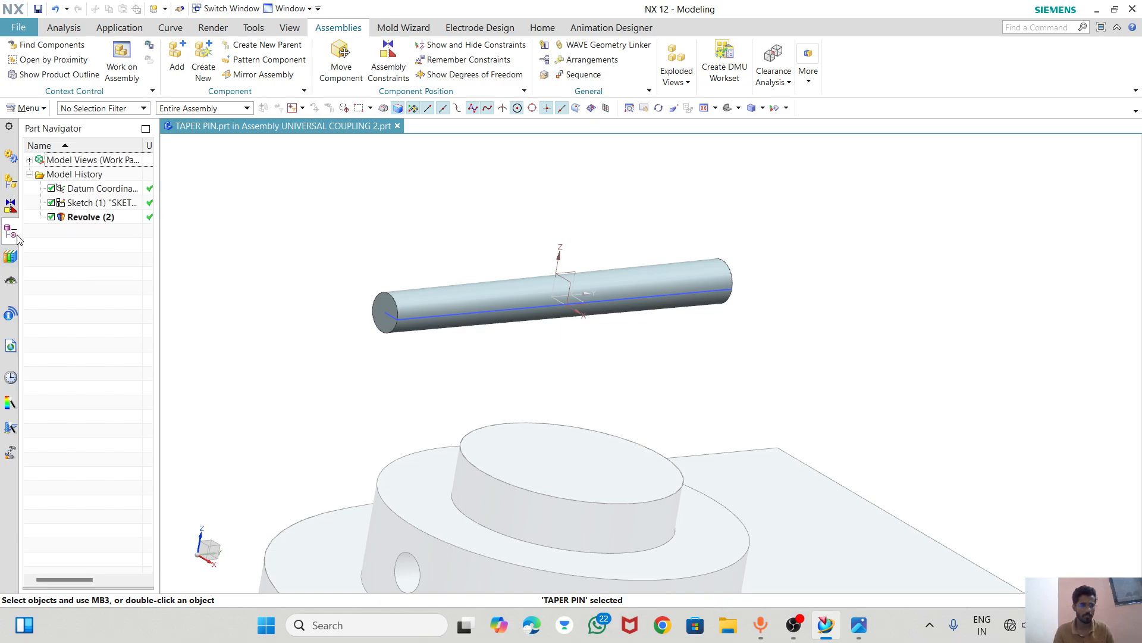
left_click(90, 201)
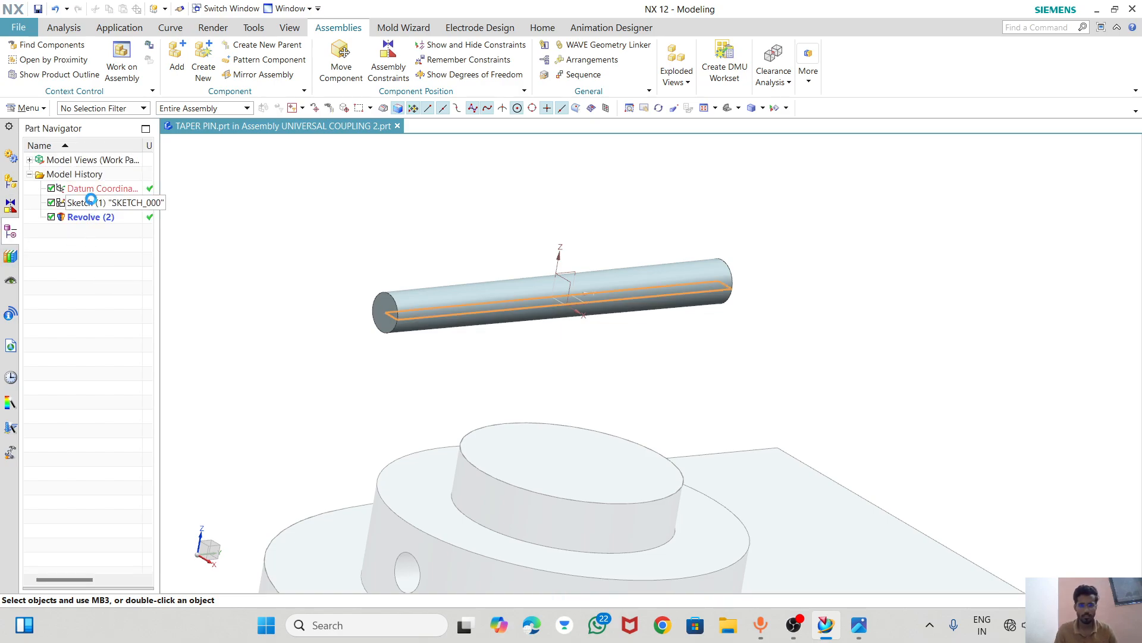
double_click(90, 202)
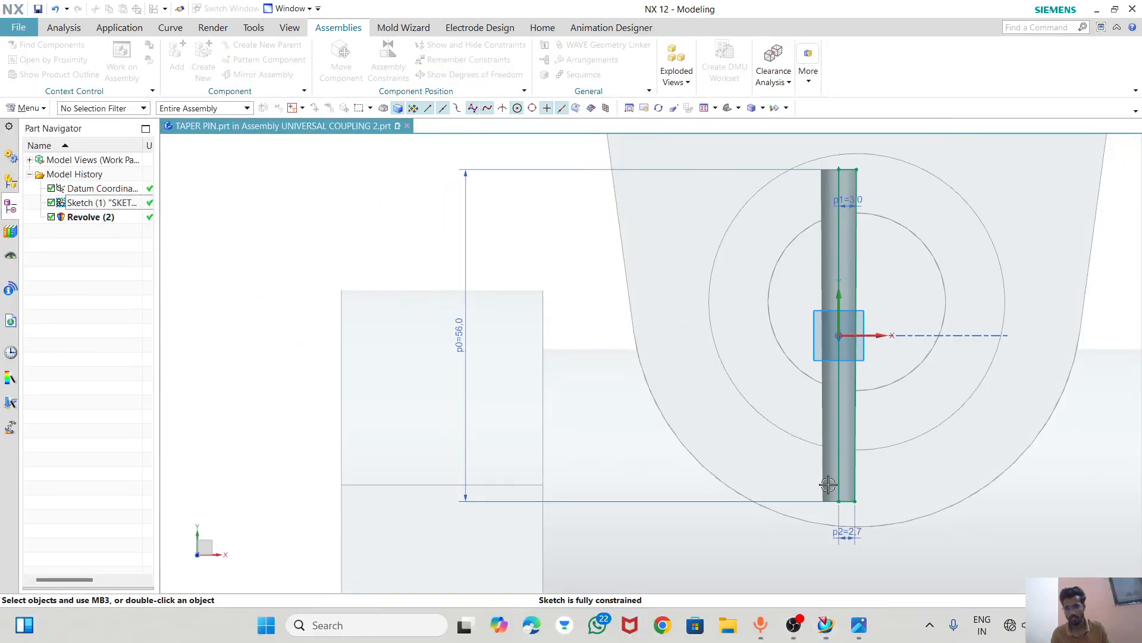
middle_click_drag(683, 457, 682, 454)
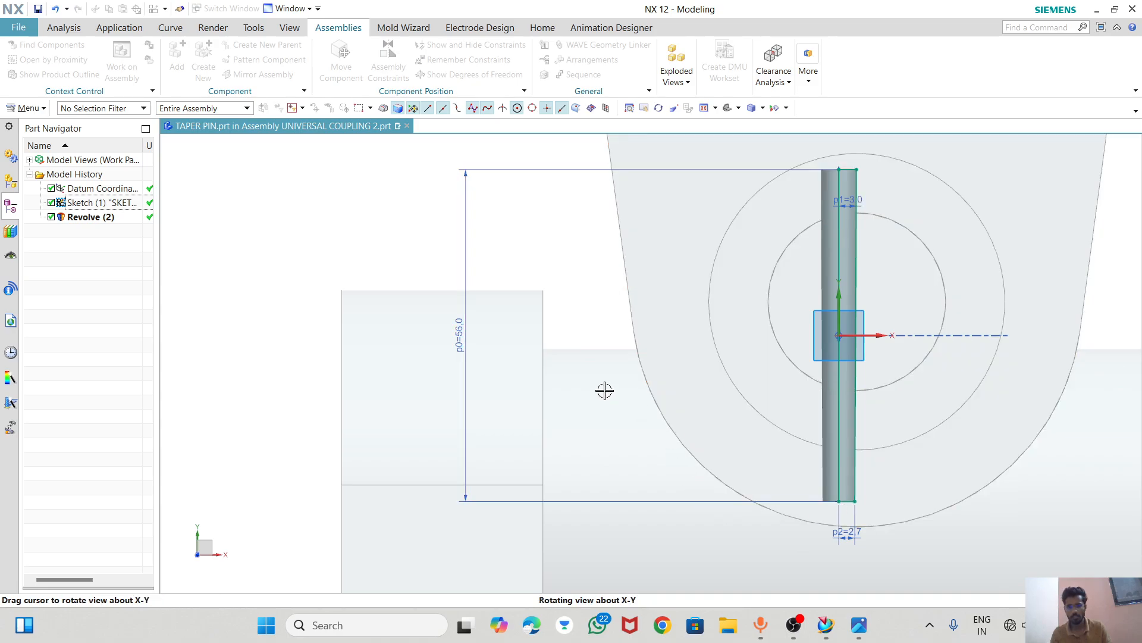
middle_click_drag(866, 425, 800, 295)
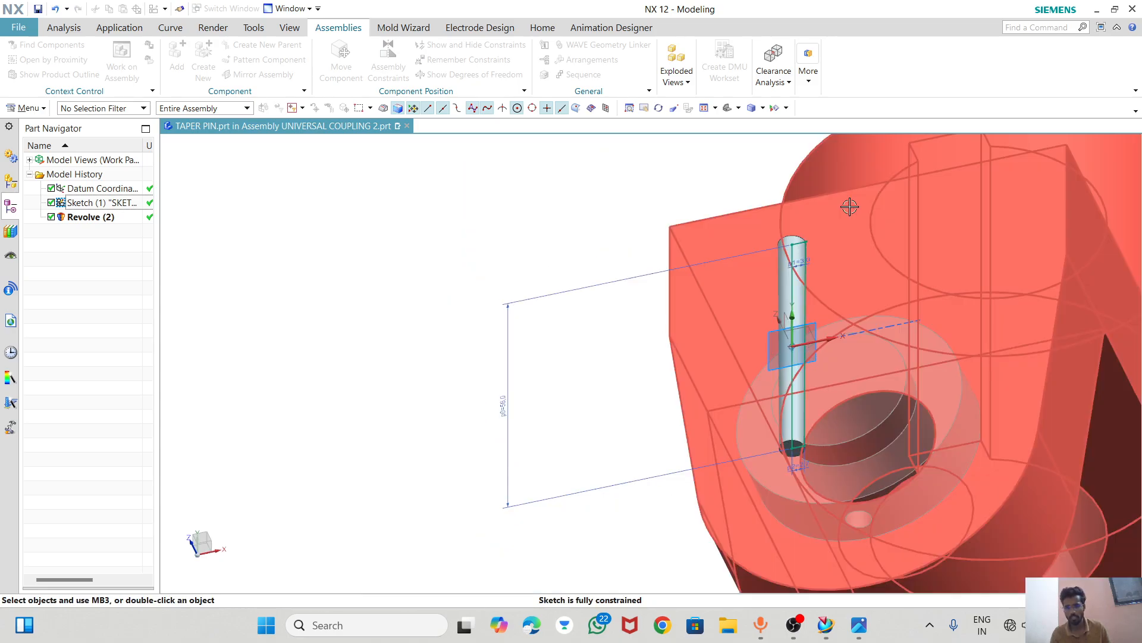
middle_click_drag(787, 412, 641, 408)
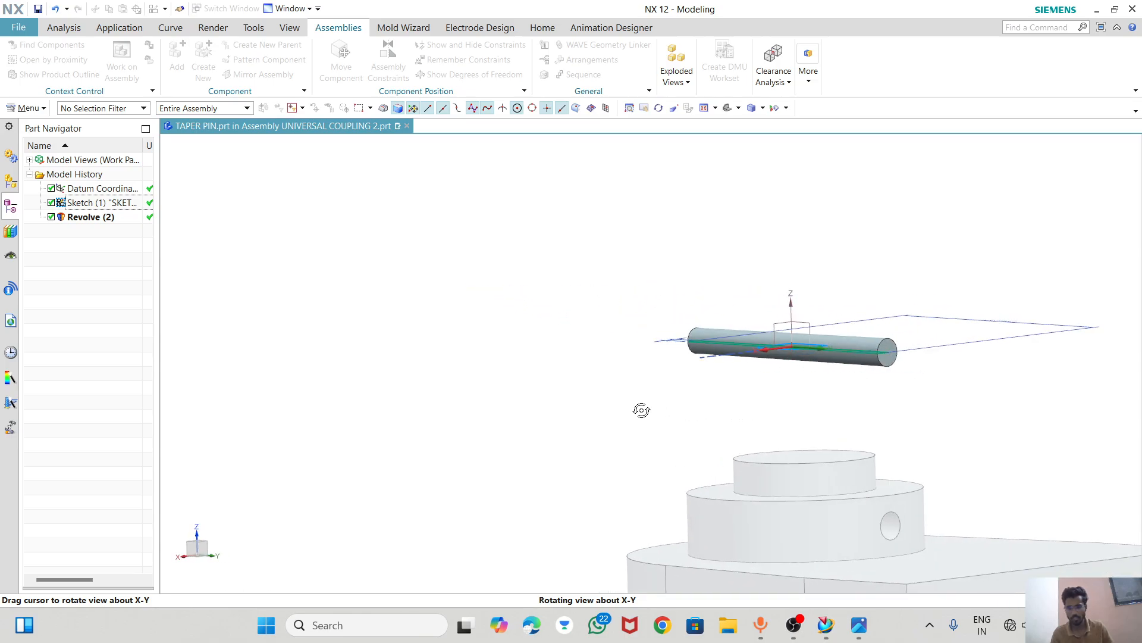
scroll(886, 526, "up", 3)
scroll(896, 525, "up", 3)
scroll(817, 460, "down", 6)
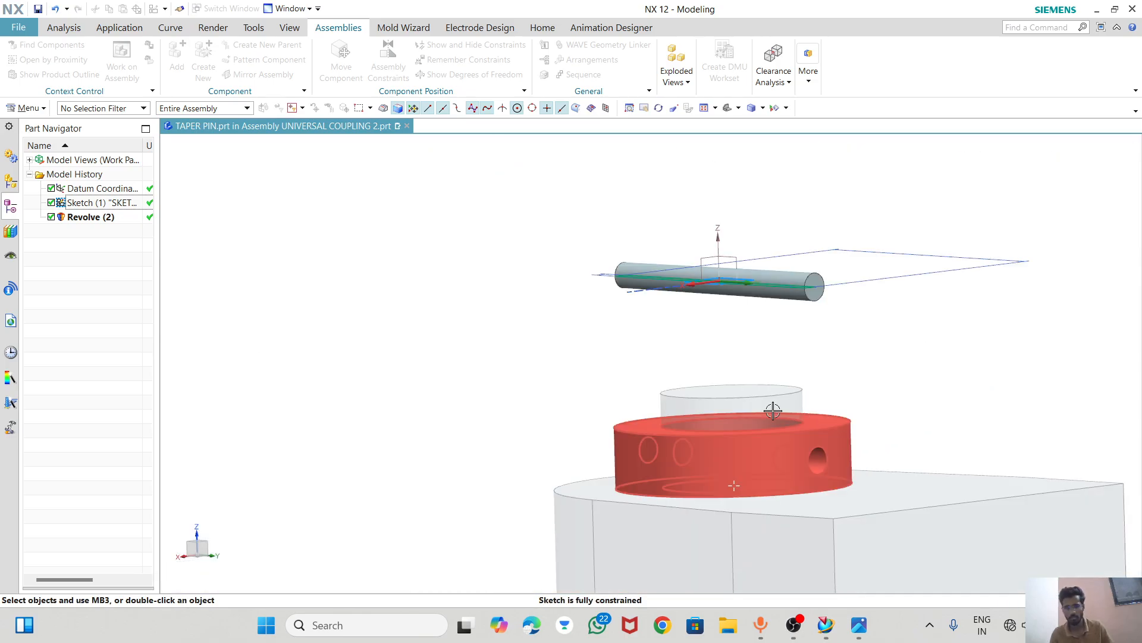
scroll(637, 333, "down", 1)
middle_click_drag(488, 331, 544, 356)
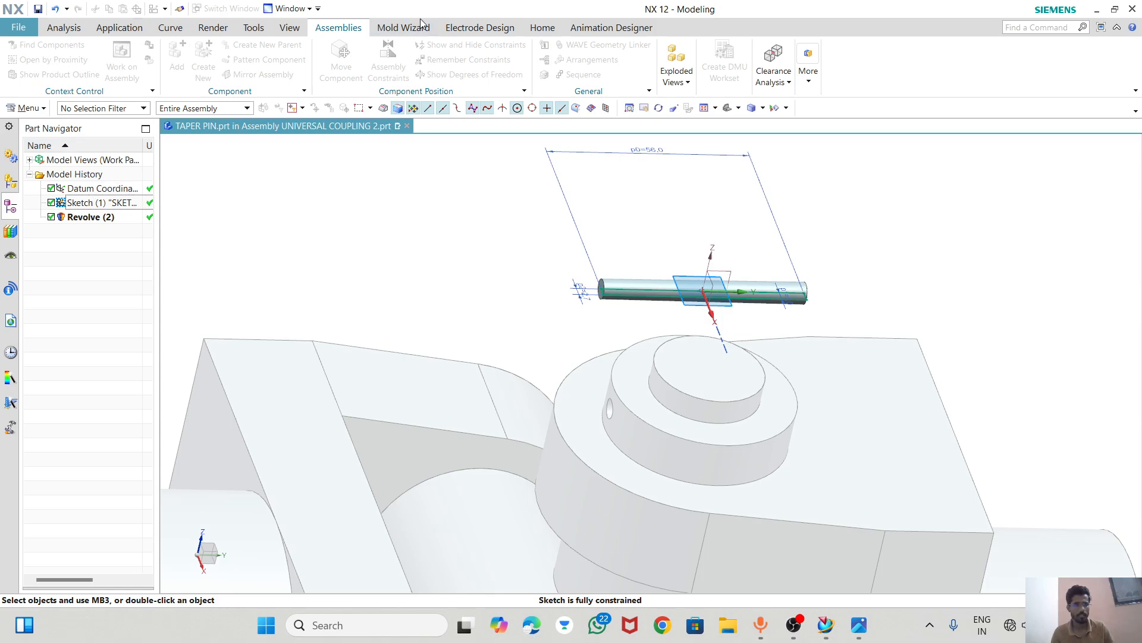
left_click(542, 28)
left_click(46, 60)
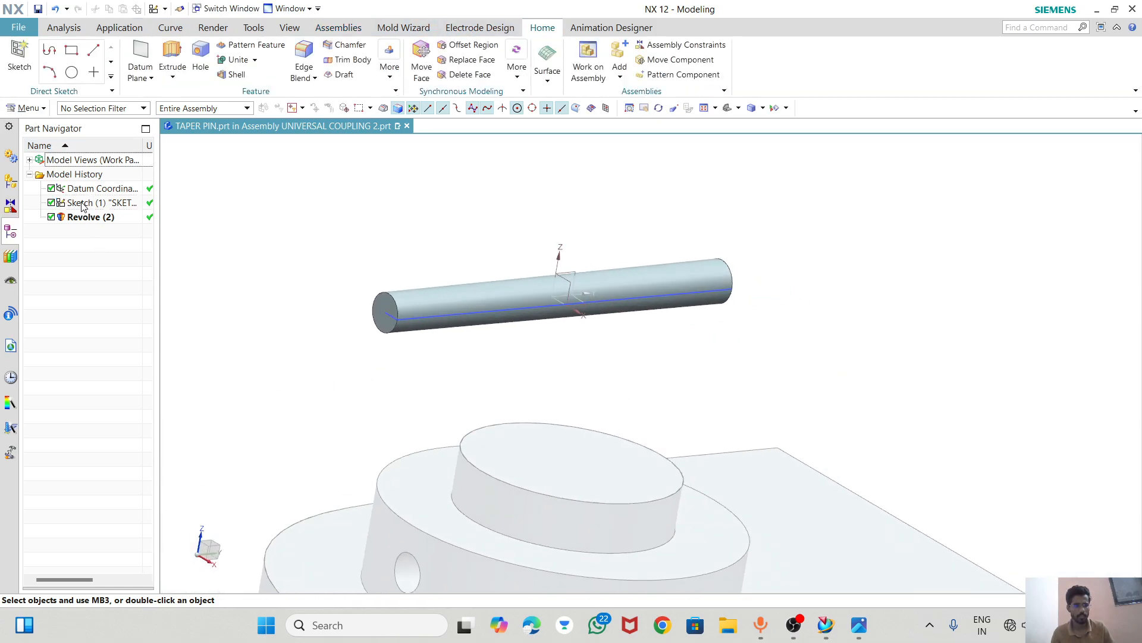
- Hide the taper pin's datum coordinate system and its sketch
right_click(82, 189)
left_click(122, 197)
right_click(95, 202)
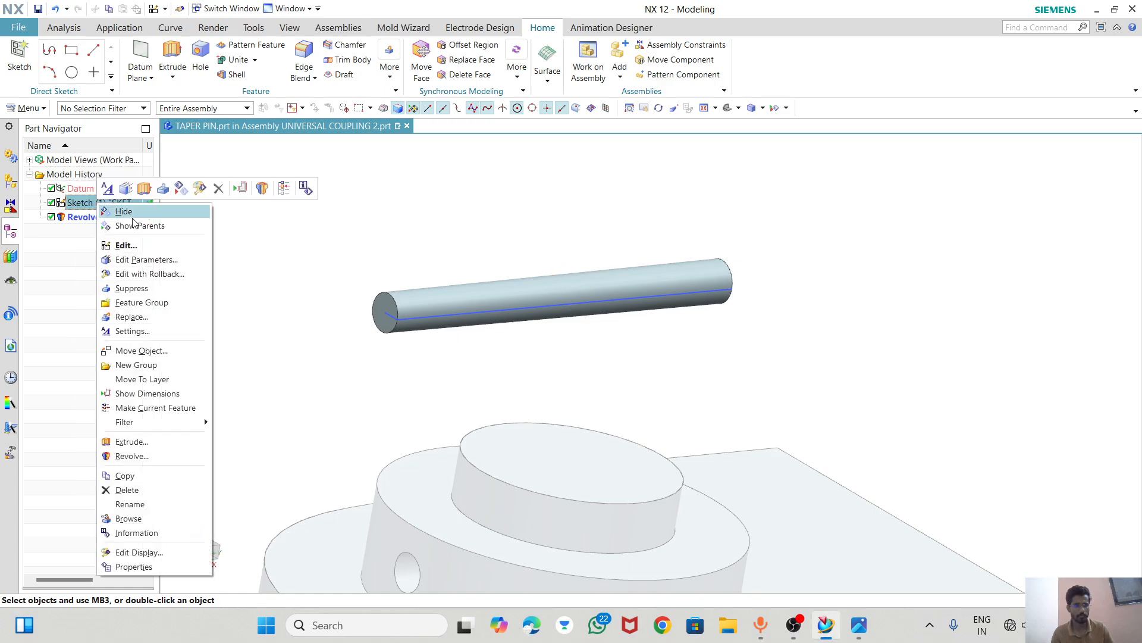
left_click(132, 213)
scroll(403, 270, "down", 3)
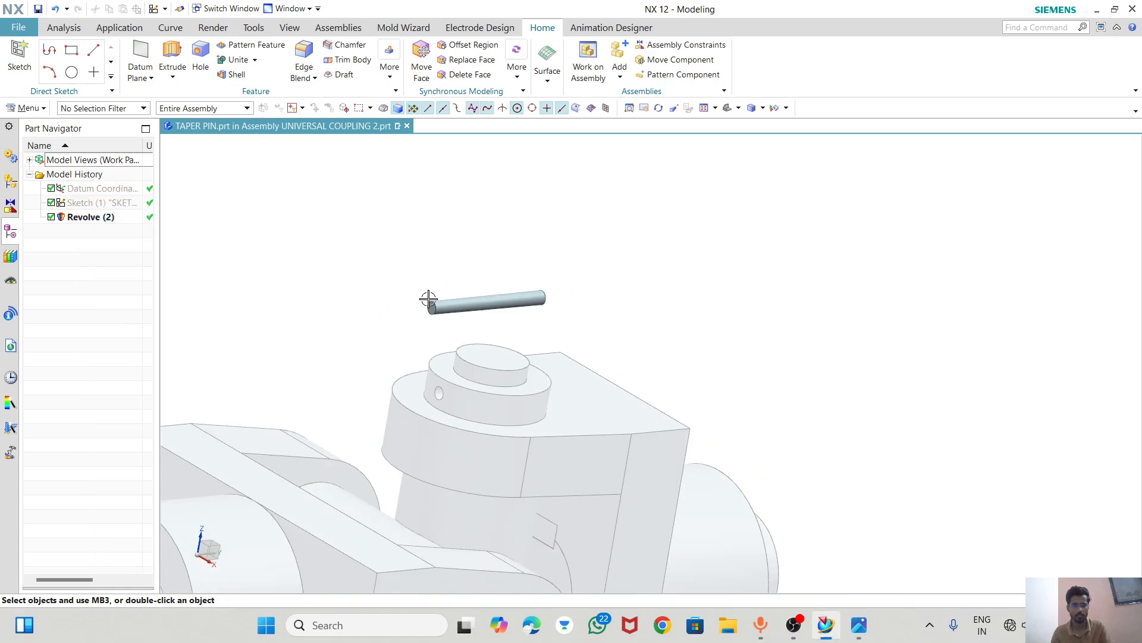
- Make the UNIVERSAL COUPLING 2 assembly the work part again
left_click(10, 186)
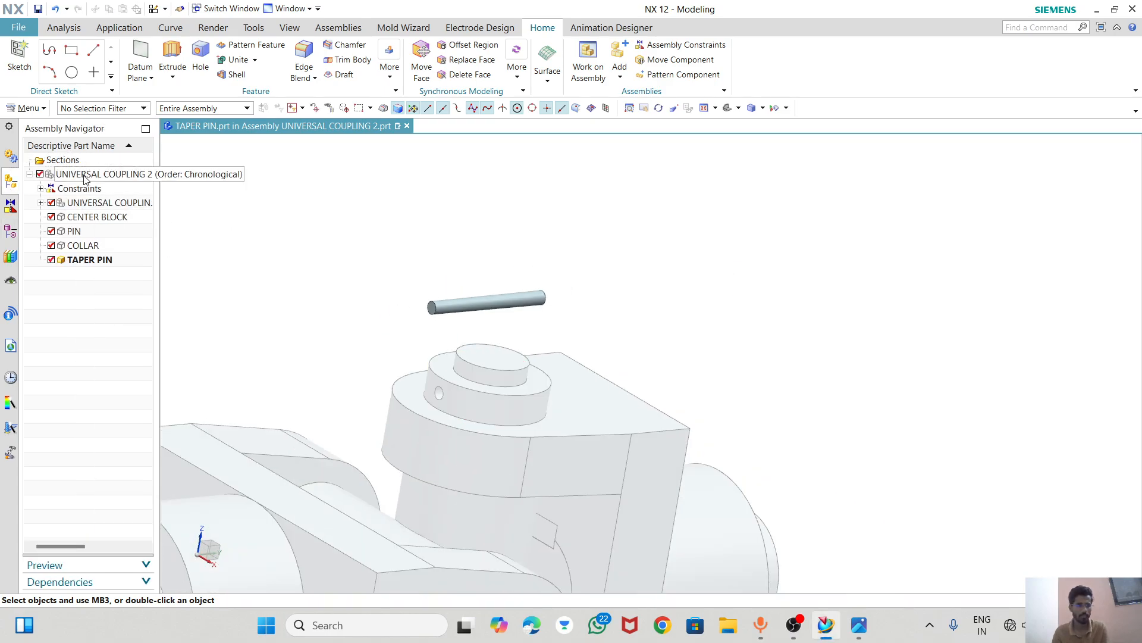
double_click(89, 173)
middle_click_drag(407, 374, 366, 372)
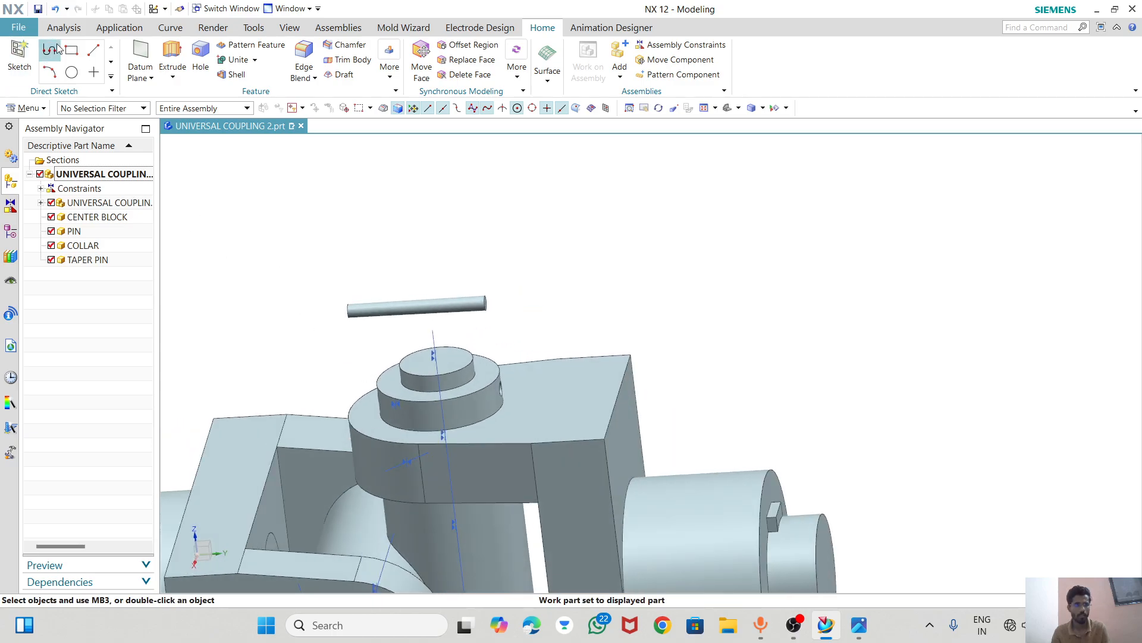
left_click(64, 27)
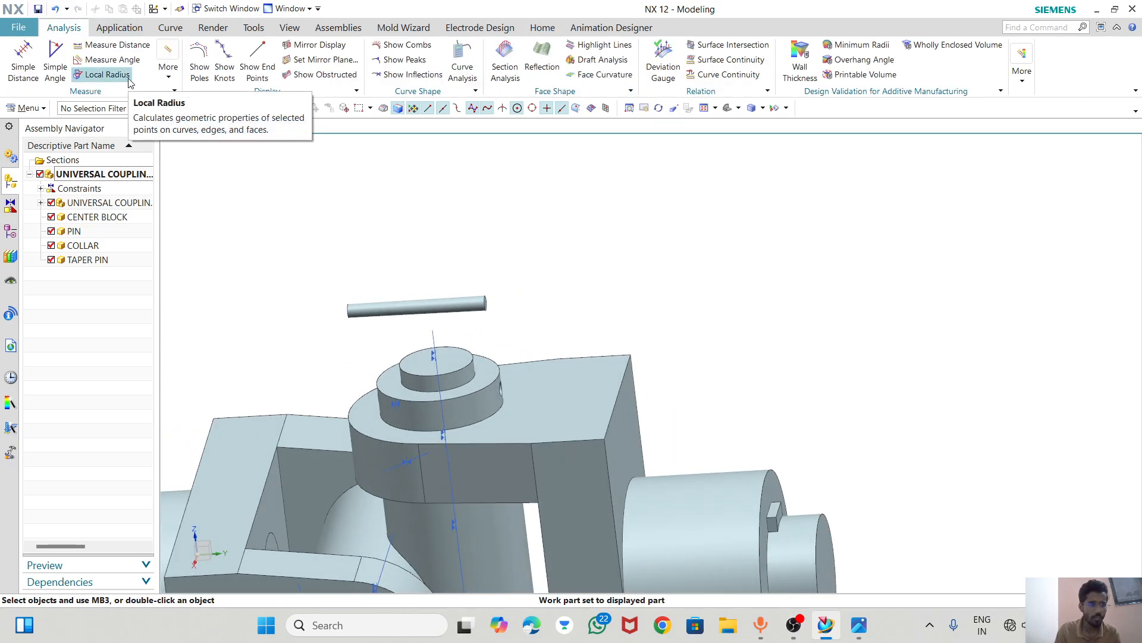
left_click(169, 68)
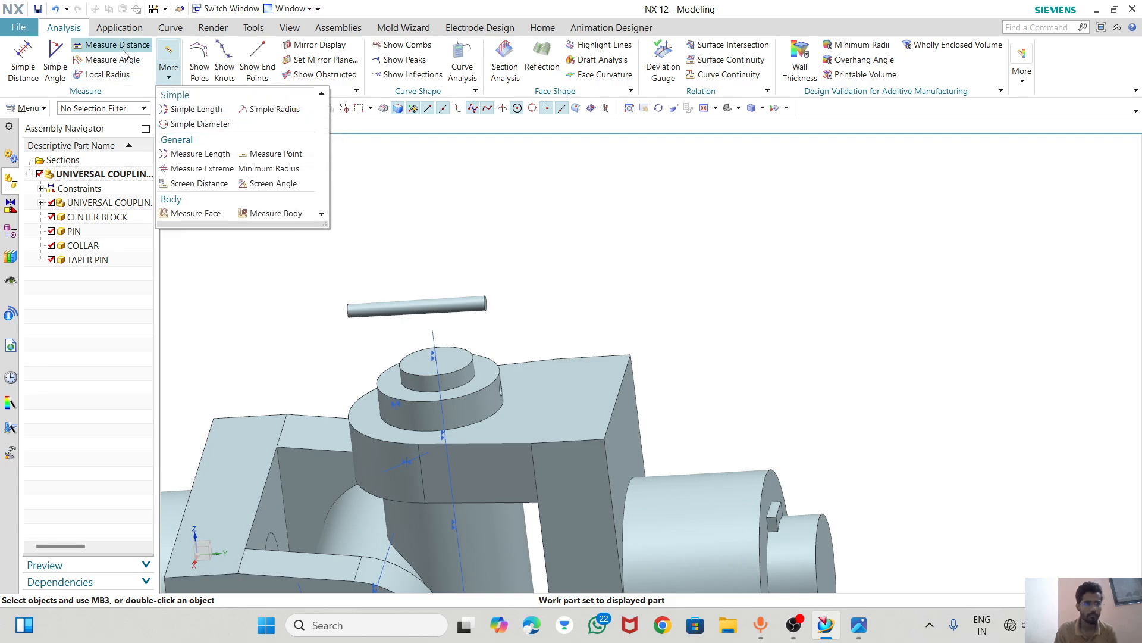
left_click(98, 76)
scroll(414, 360, "up", 3)
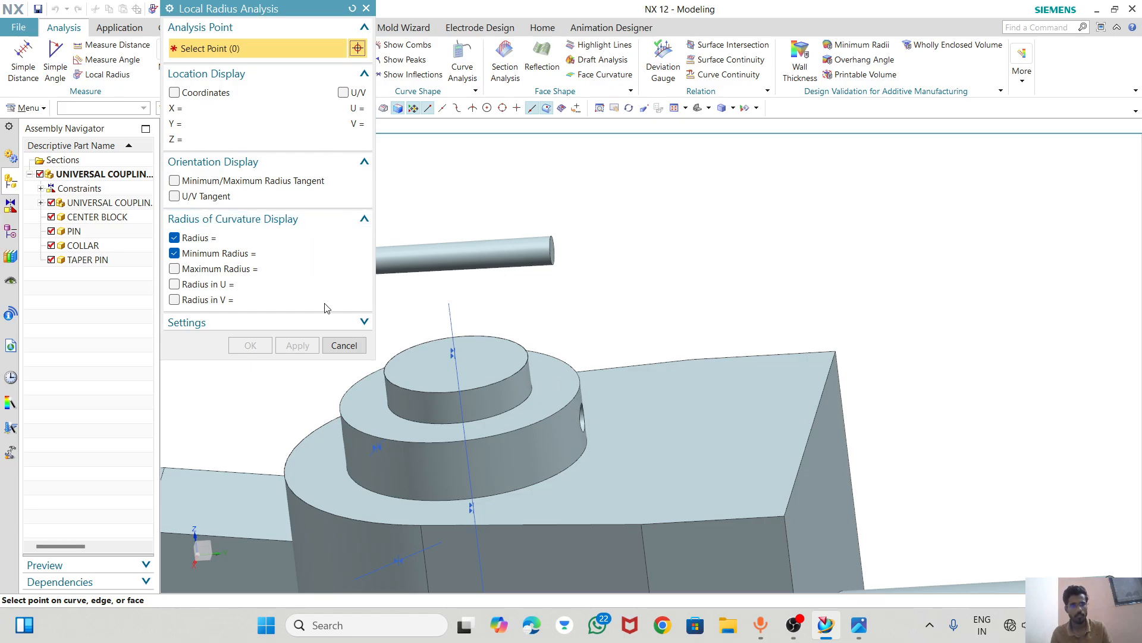
middle_click_drag(613, 449, 589, 447)
scroll(591, 425, "up", 5)
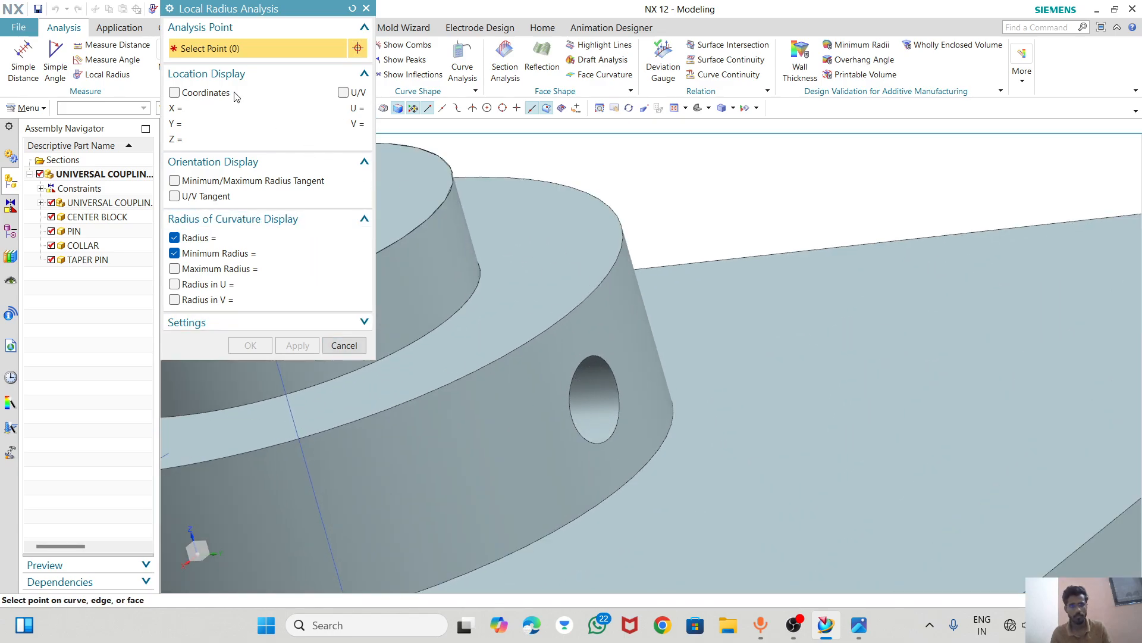
left_click(366, 9)
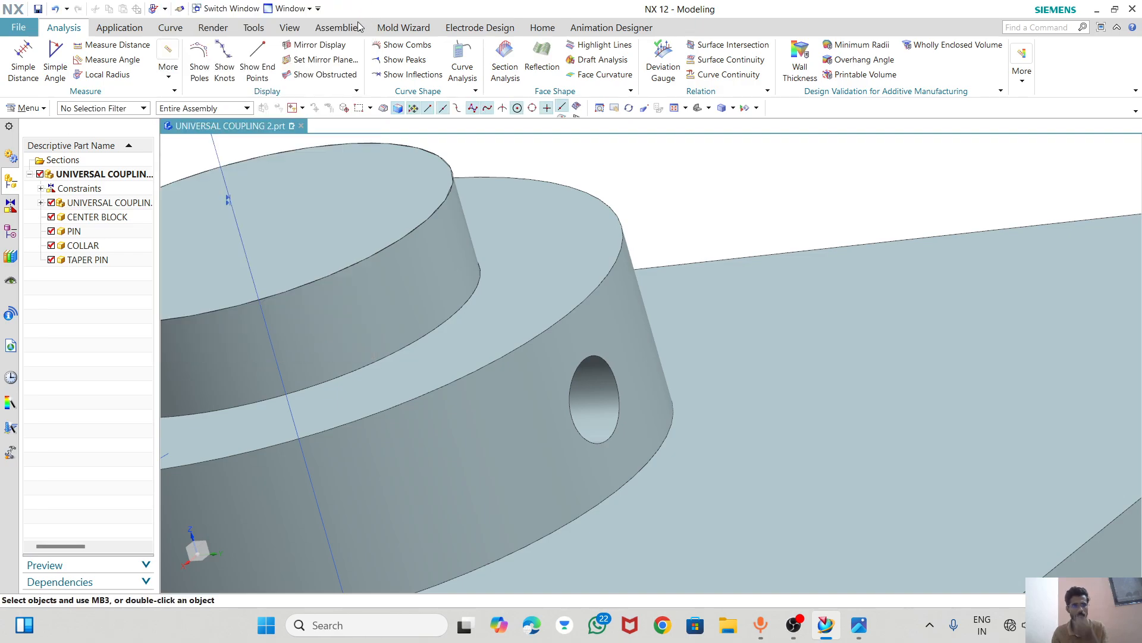
left_click(168, 67)
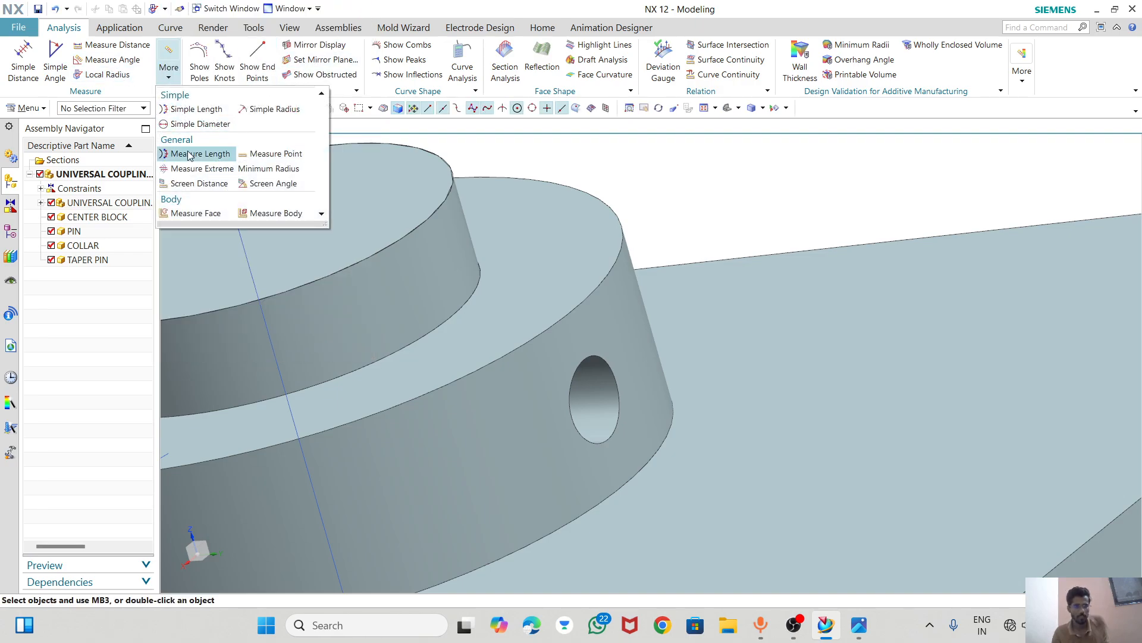
left_click(193, 124)
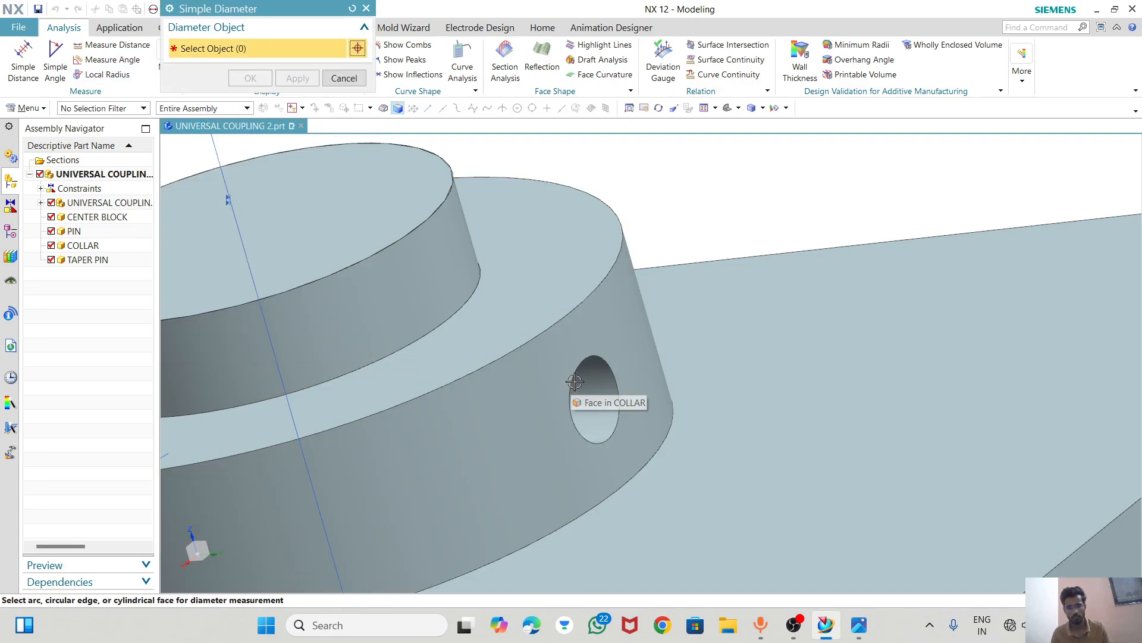
scroll(598, 388, "down", 3)
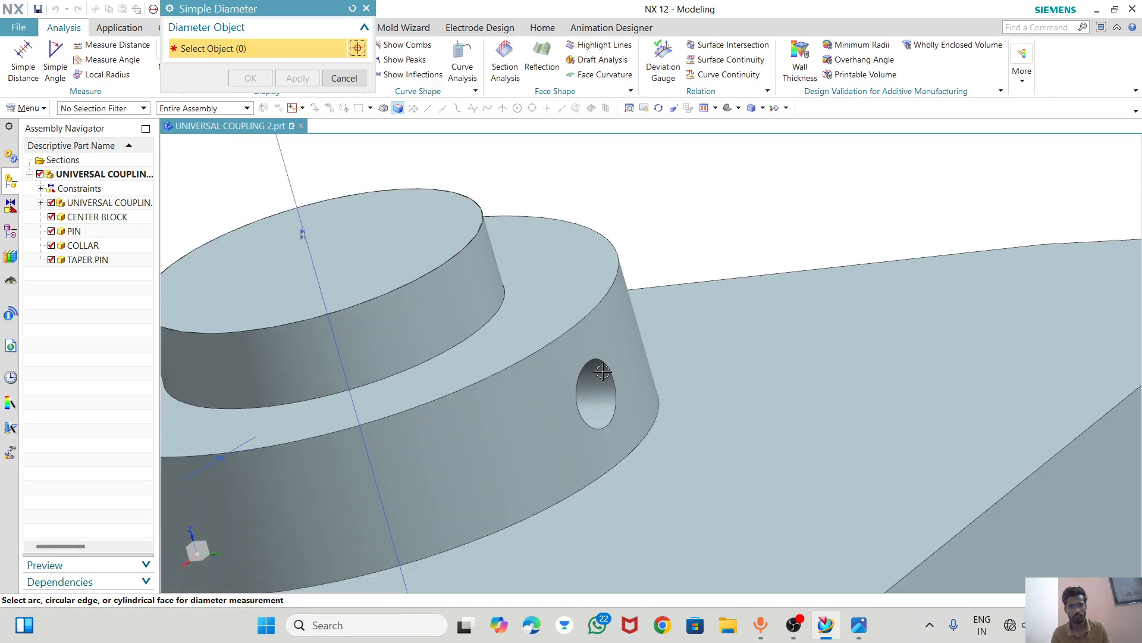
left_click(335, 79)
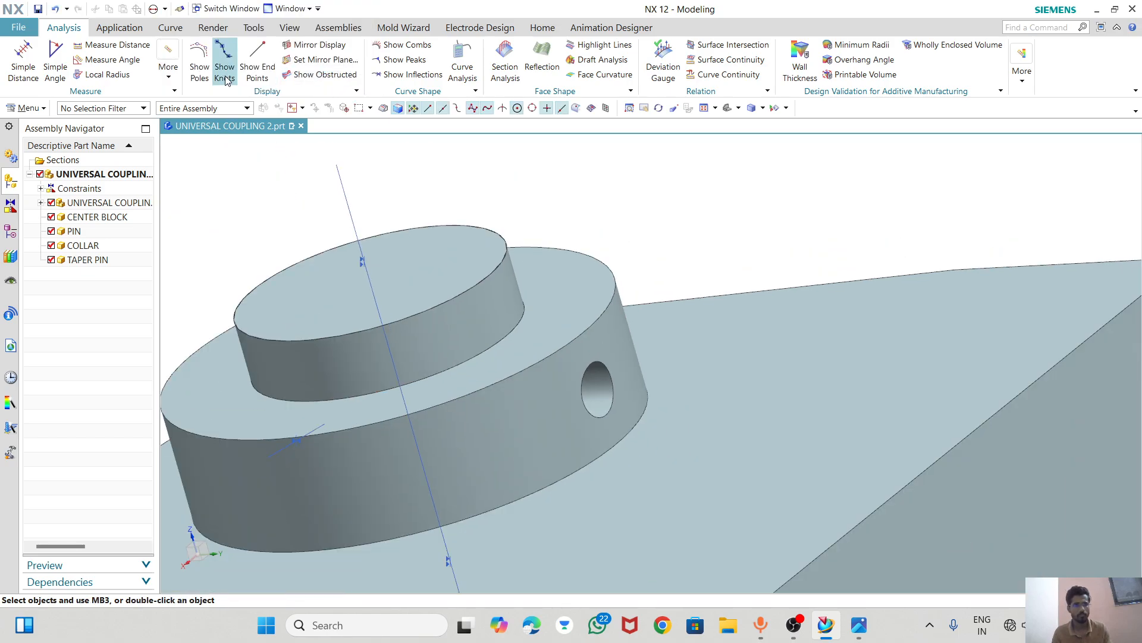
left_click(170, 77)
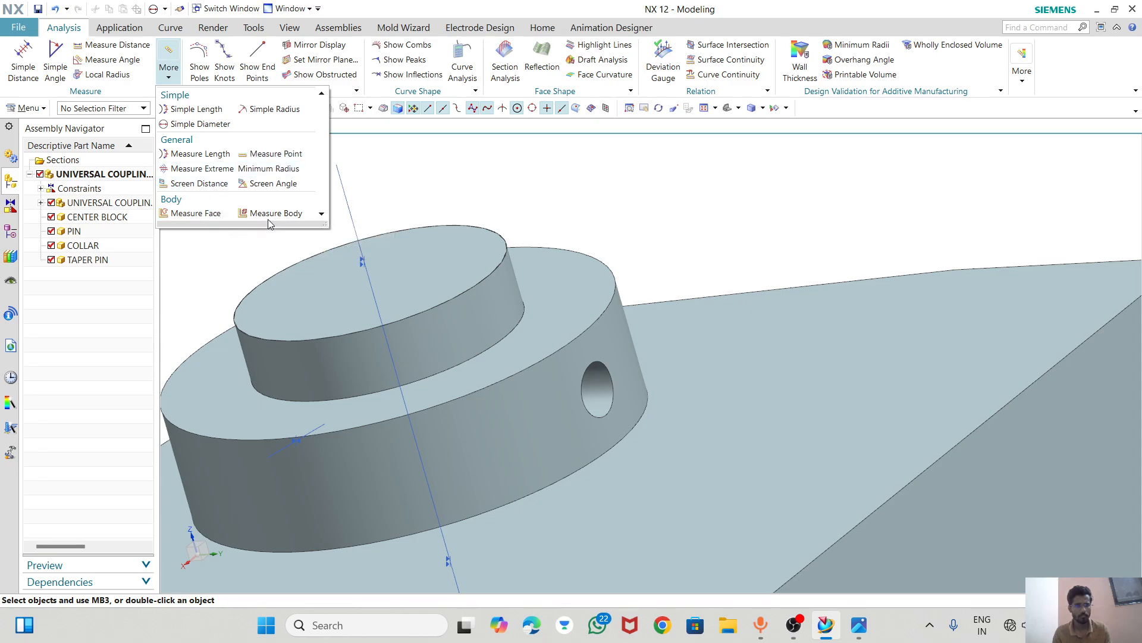
left_click(171, 78)
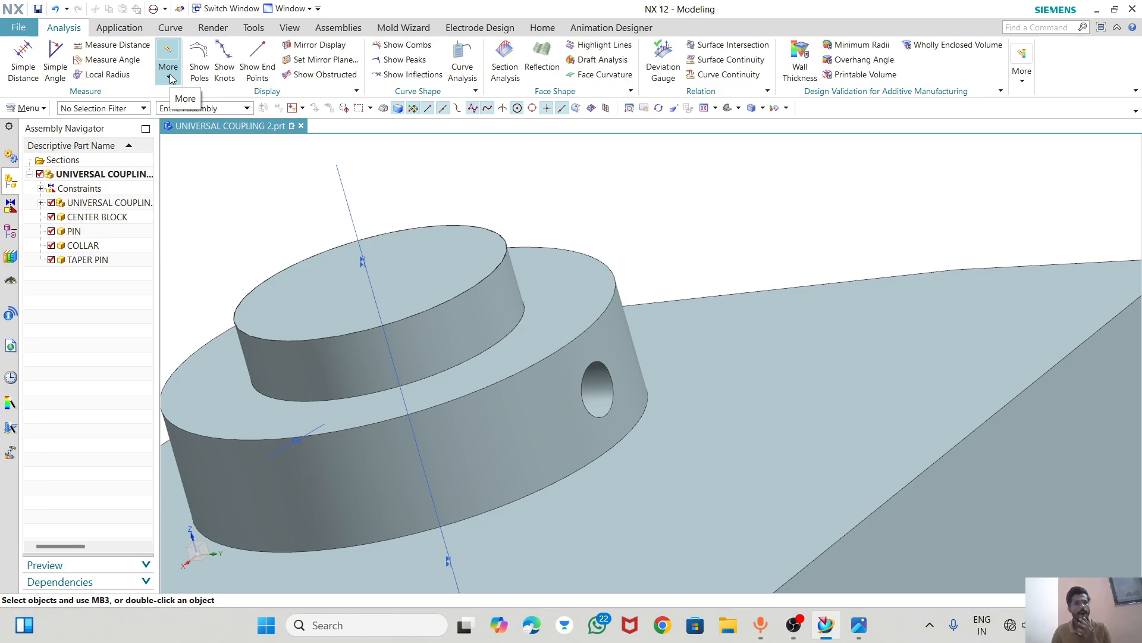
- Align the taper pin's axis with the collar's cross hole using a Touch Align constraint with Infer Center/Axis orientation
middle_click_drag(390, 222, 523, 210)
scroll(488, 222, "down", 2)
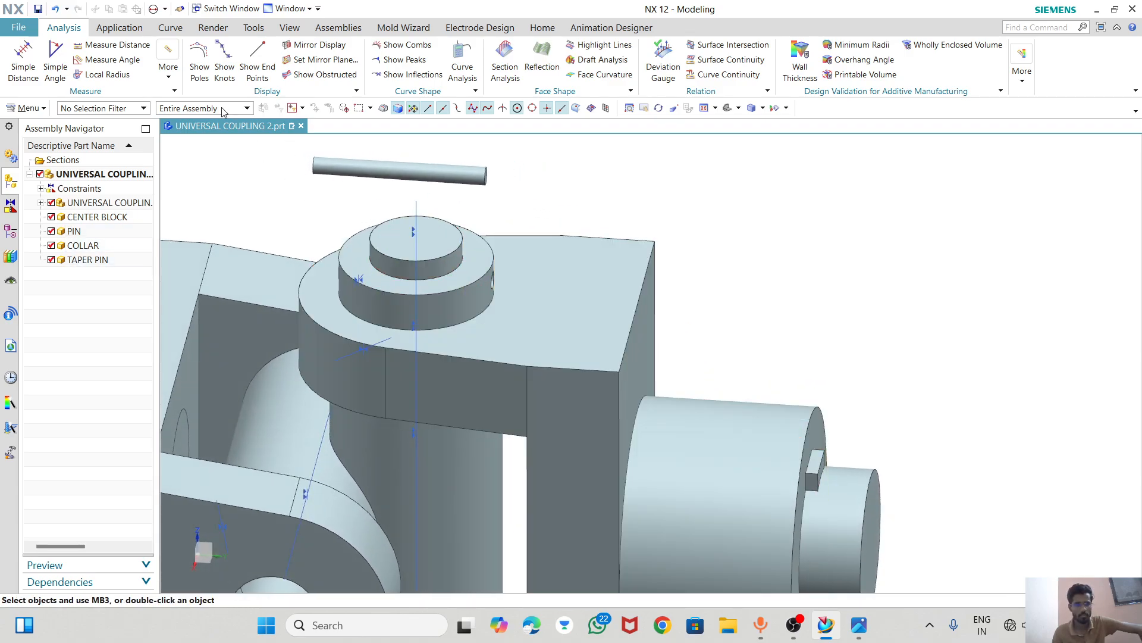
left_click(363, 29)
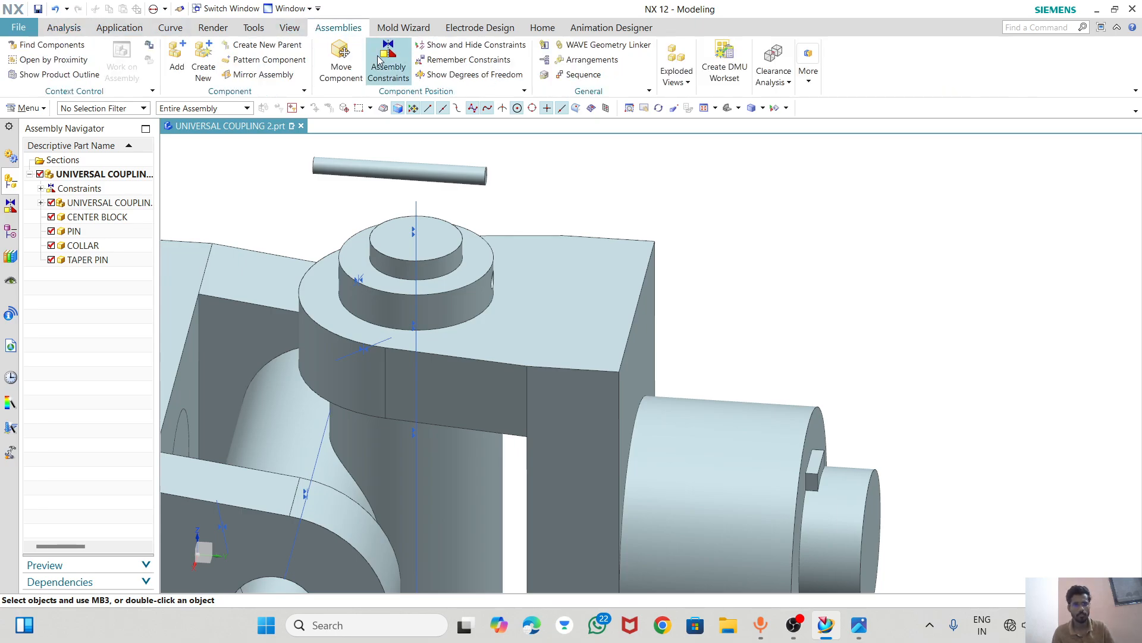
left_click(337, 119)
left_click(324, 173)
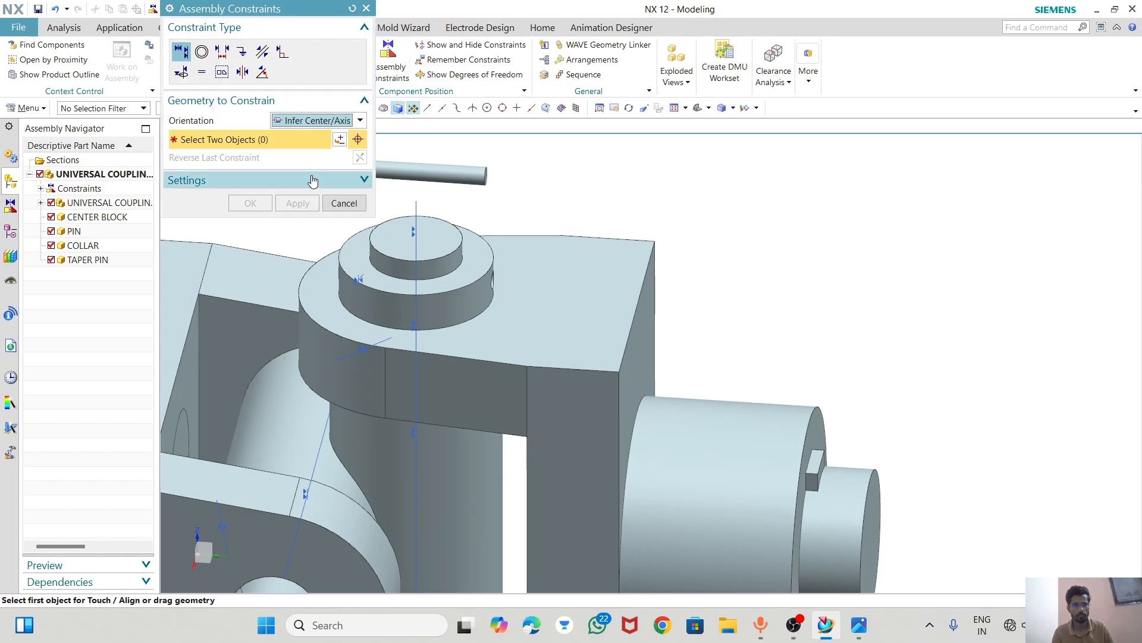
left_click(491, 176)
scroll(486, 283, "up", 5)
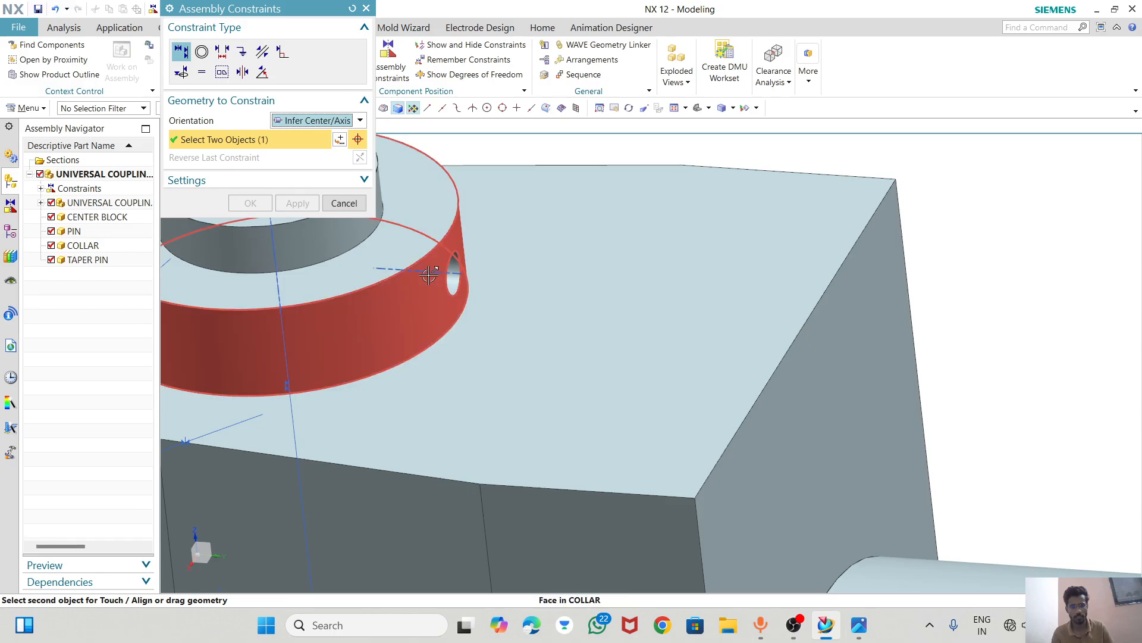
left_click(454, 270)
scroll(530, 265, "down", 6)
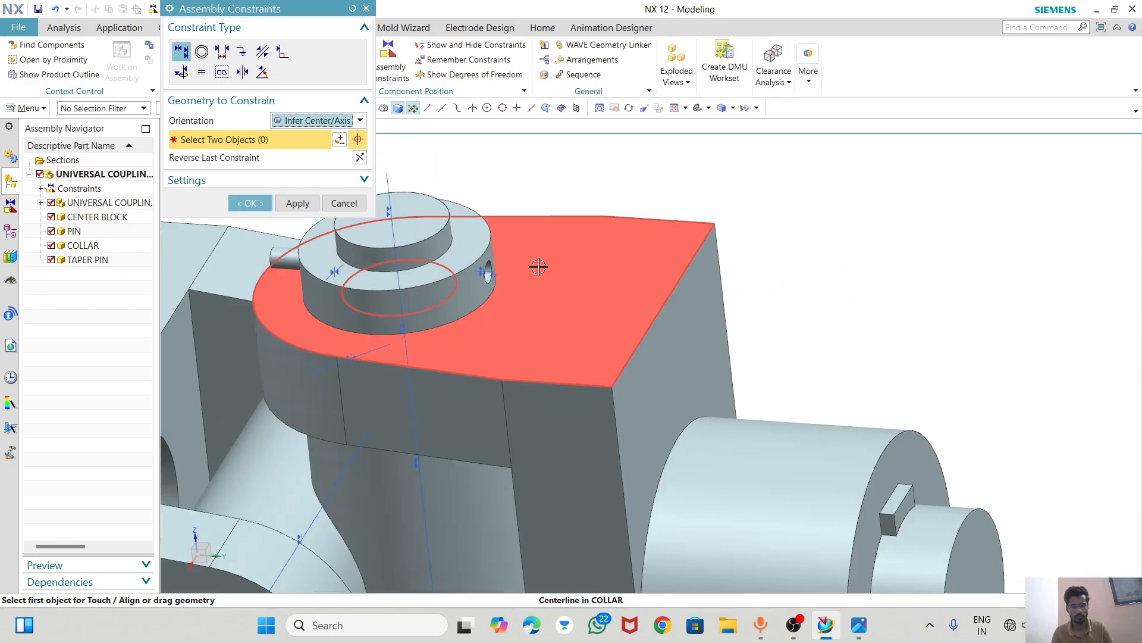
middle_click_drag(417, 277, 413, 242)
scroll(412, 242, "up", 10)
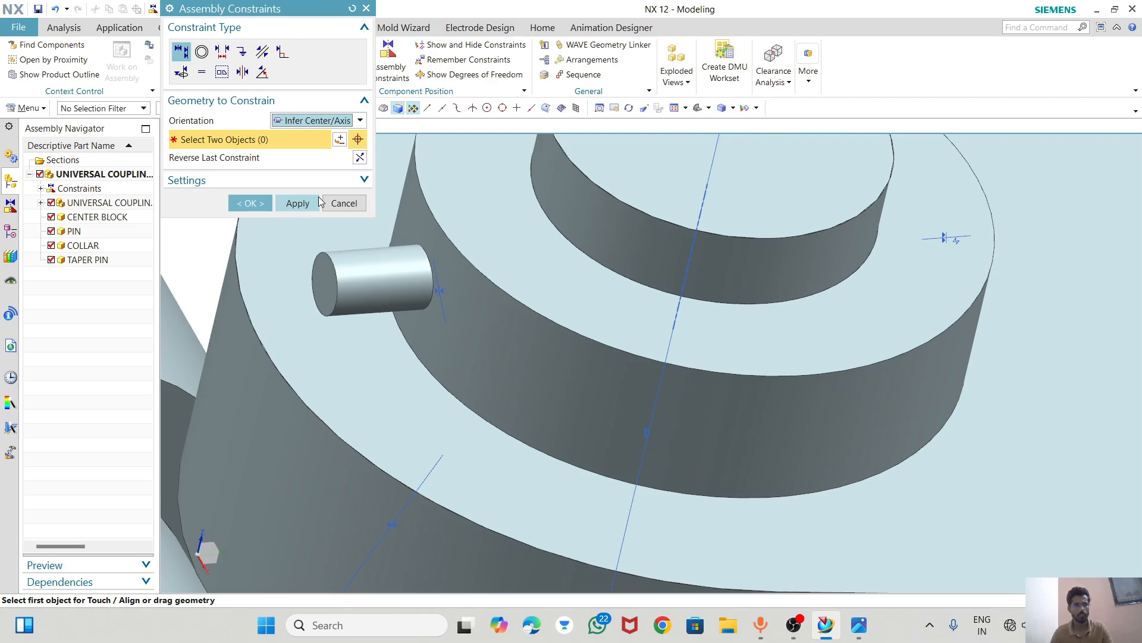
- Start a Distance constraint with a point given by coordinates, and consult the component drawing in the image viewer for the dimensions
left_click(225, 52)
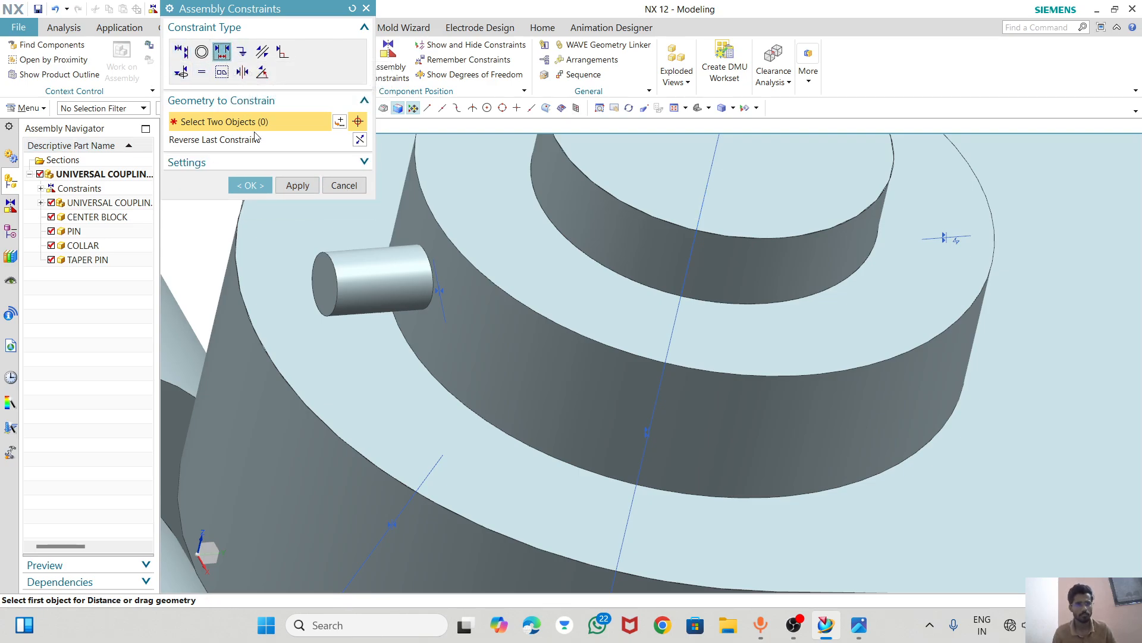
left_click(341, 123)
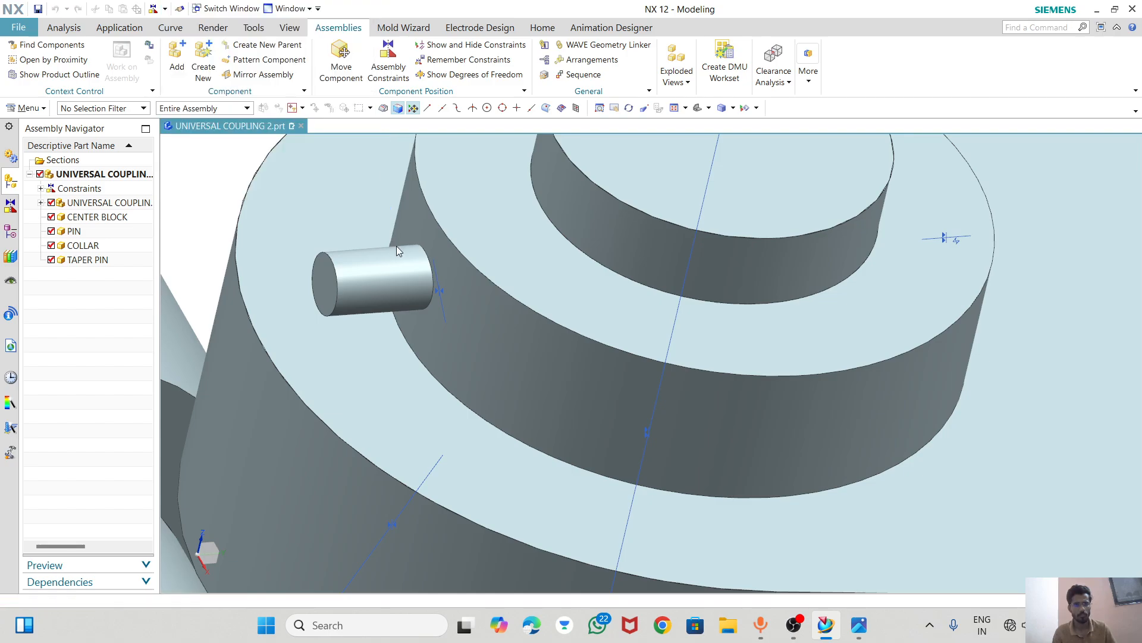
scroll(573, 238, "down", 3)
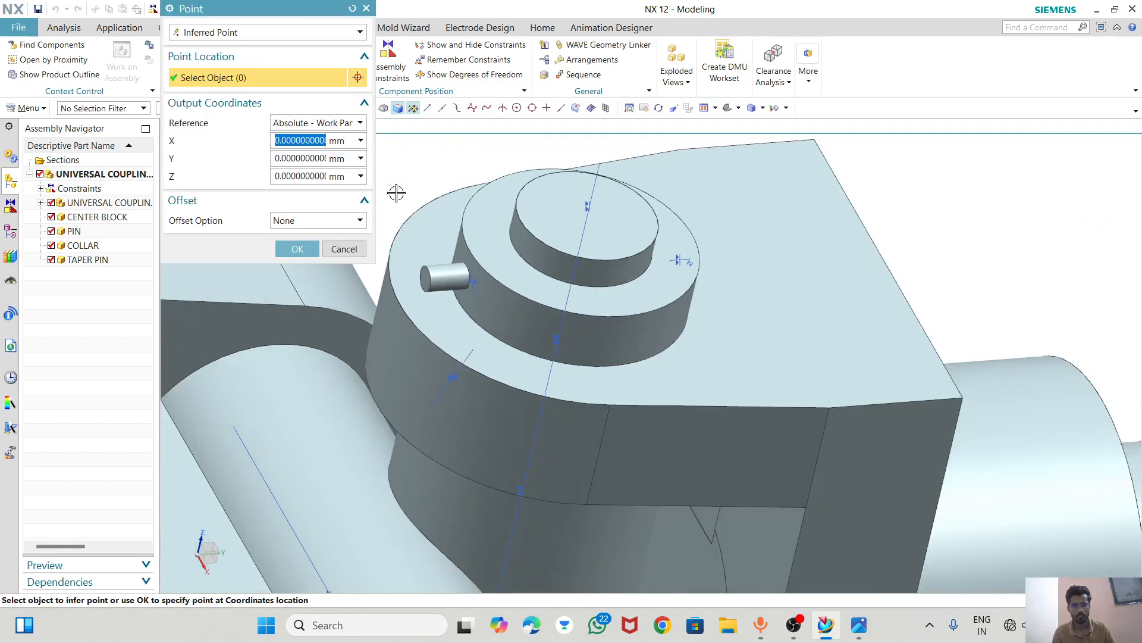
scroll(529, 244, "down", 4)
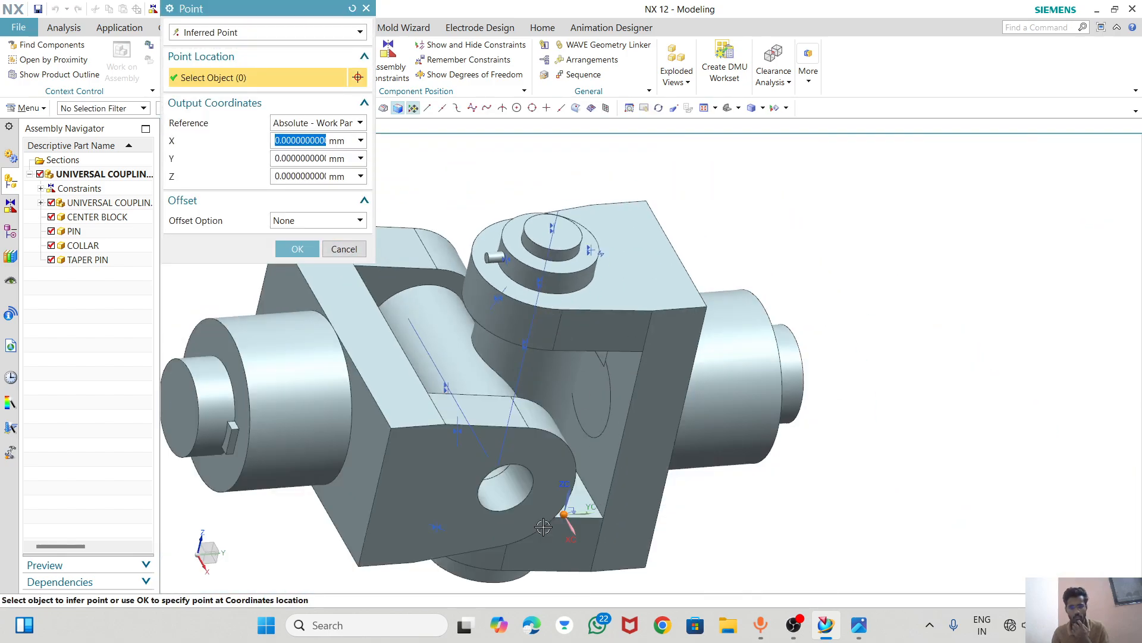
middle_click_drag(749, 483, 754, 454)
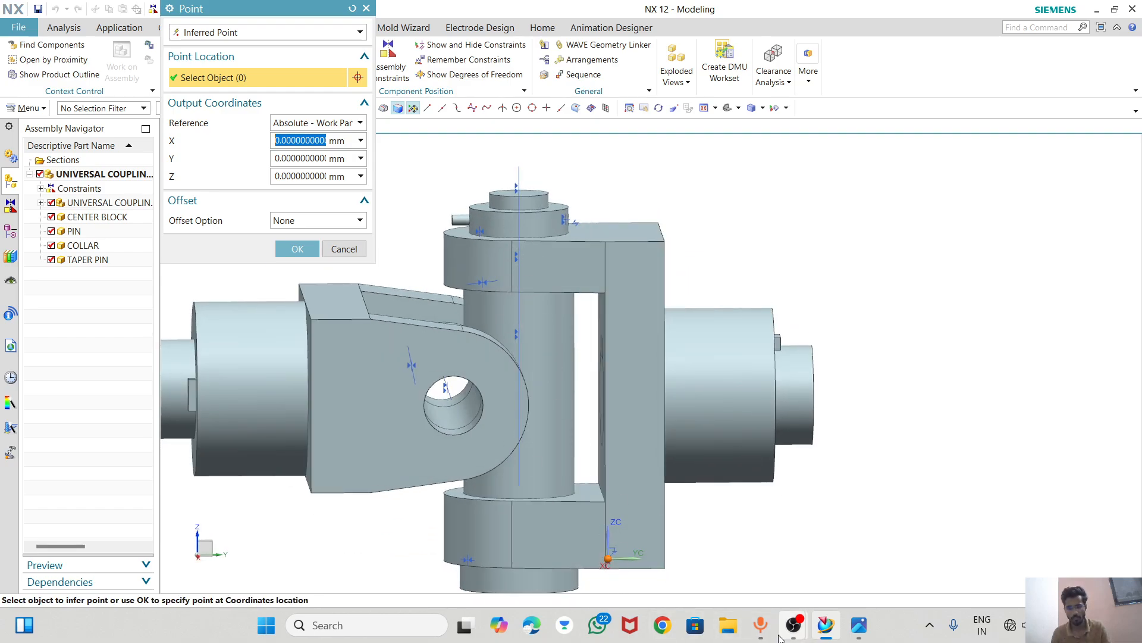
left_click(863, 625)
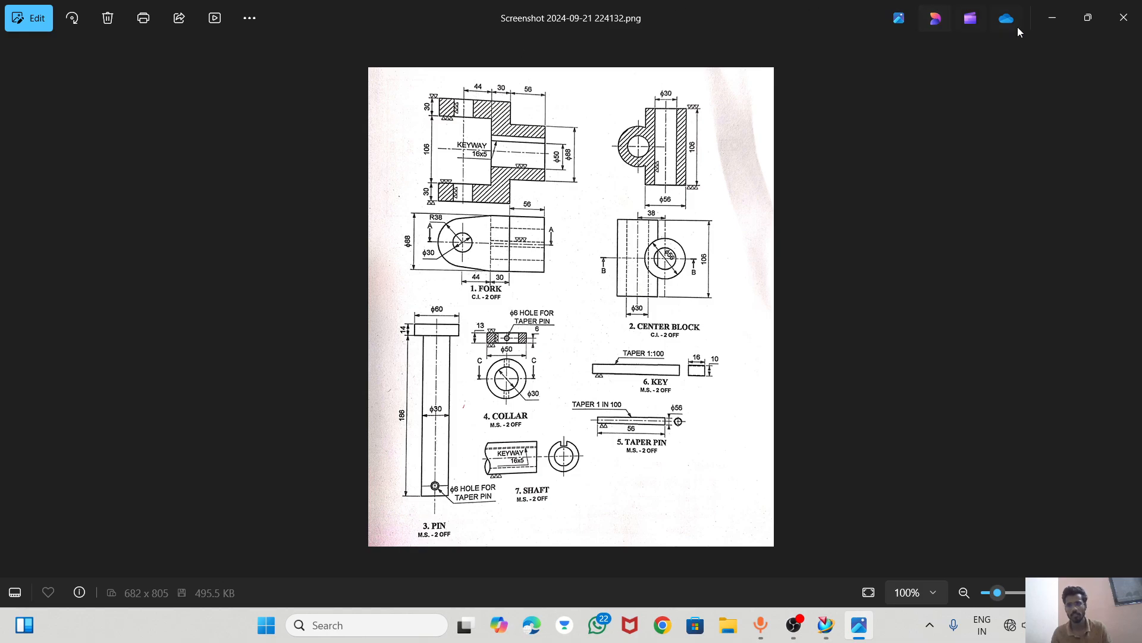
left_click(1052, 18)
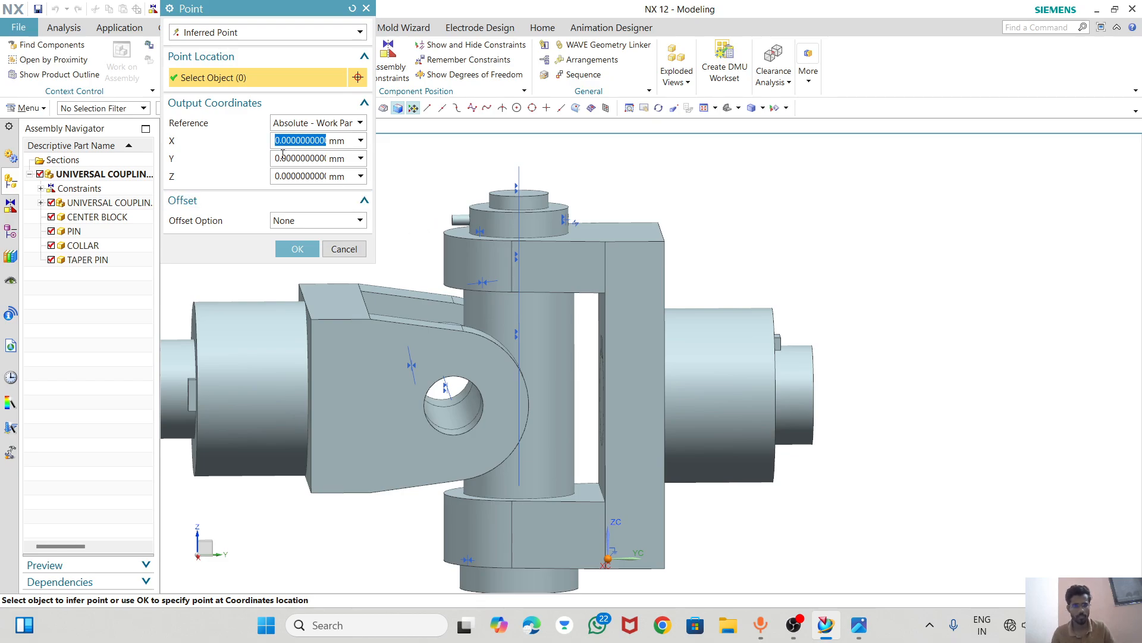
- Try coordinate points for the Distance constraint at X 74, then at X 0 with Y -74 and finally Y -40
type("74")
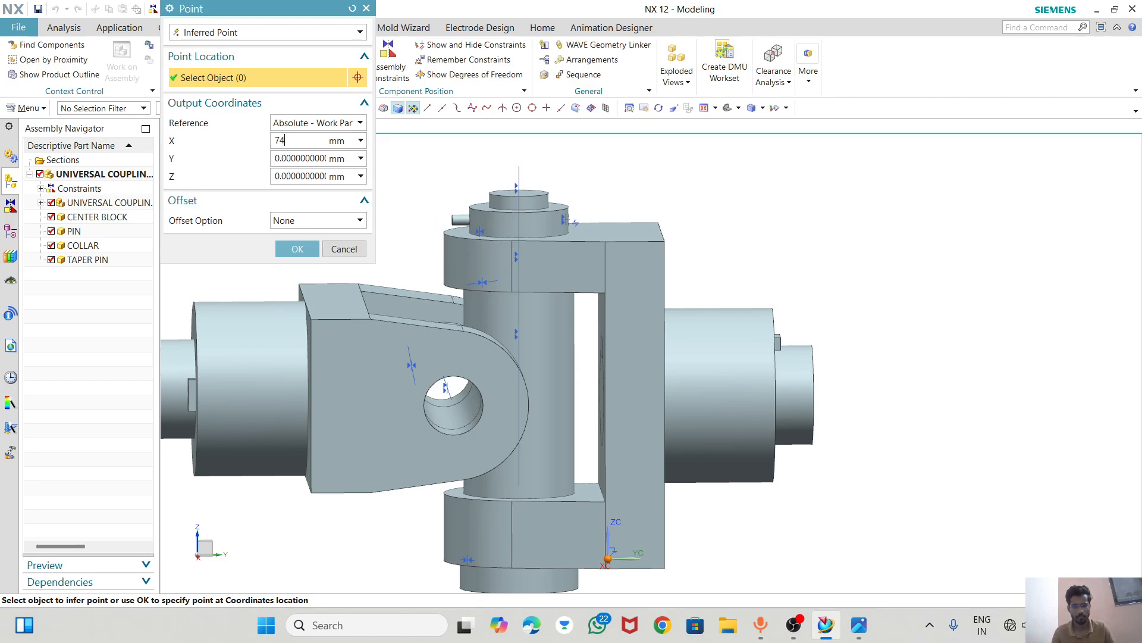
key("Return")
middle_click_drag(631, 348, 717, 566)
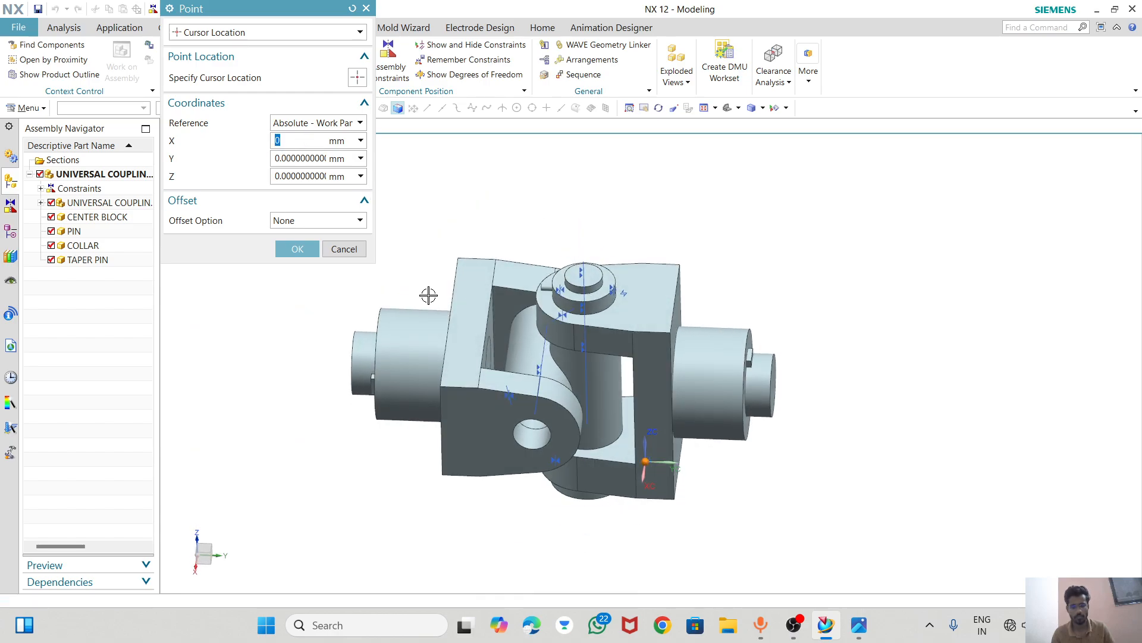
left_click(277, 157)
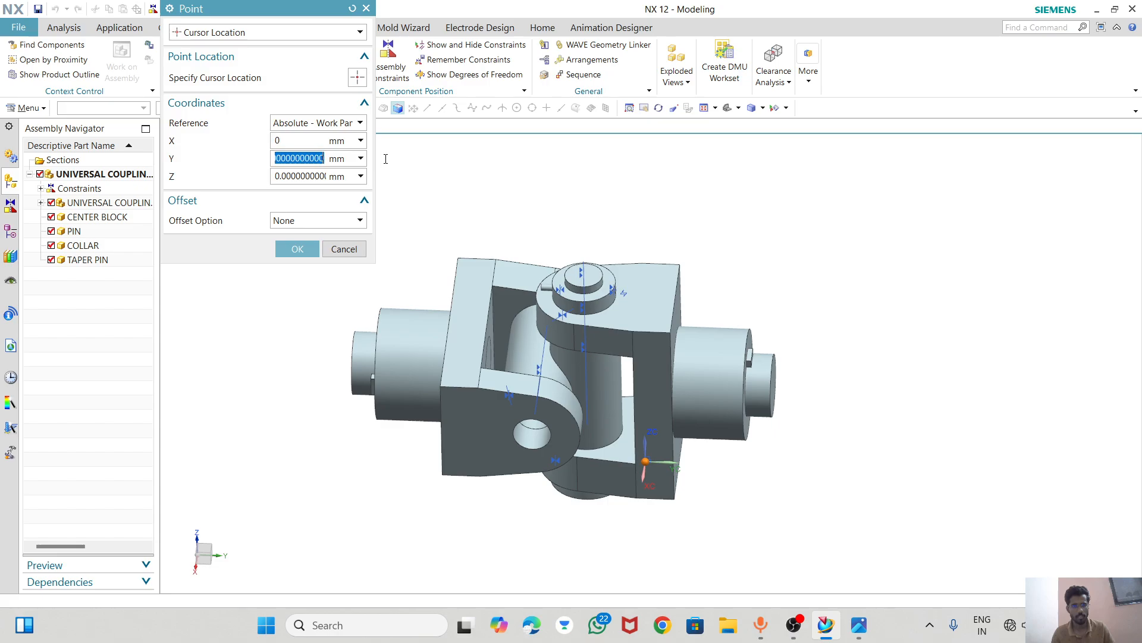
type("74")
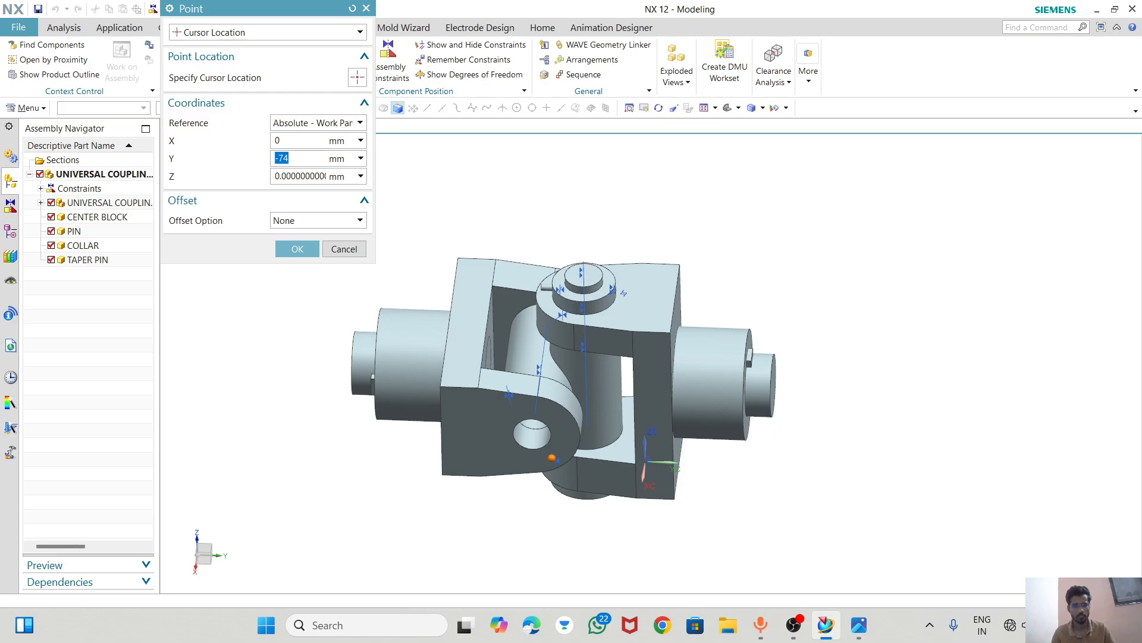
middle_click_drag(502, 479, 541, 398)
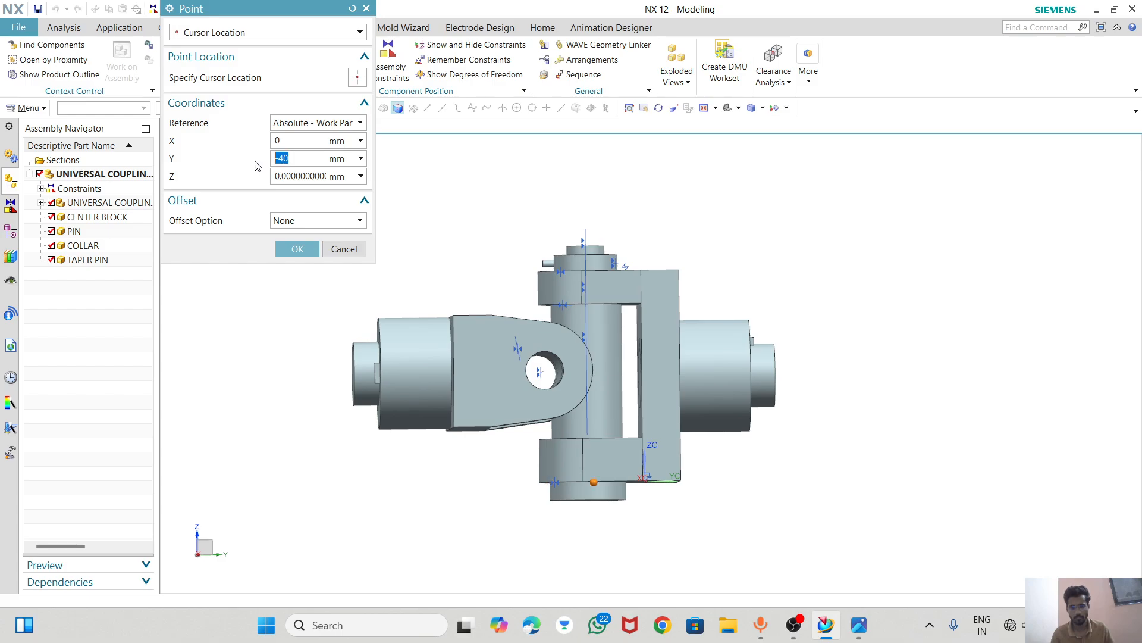
middle_click_drag(629, 347, 609, 391)
left_click(309, 251)
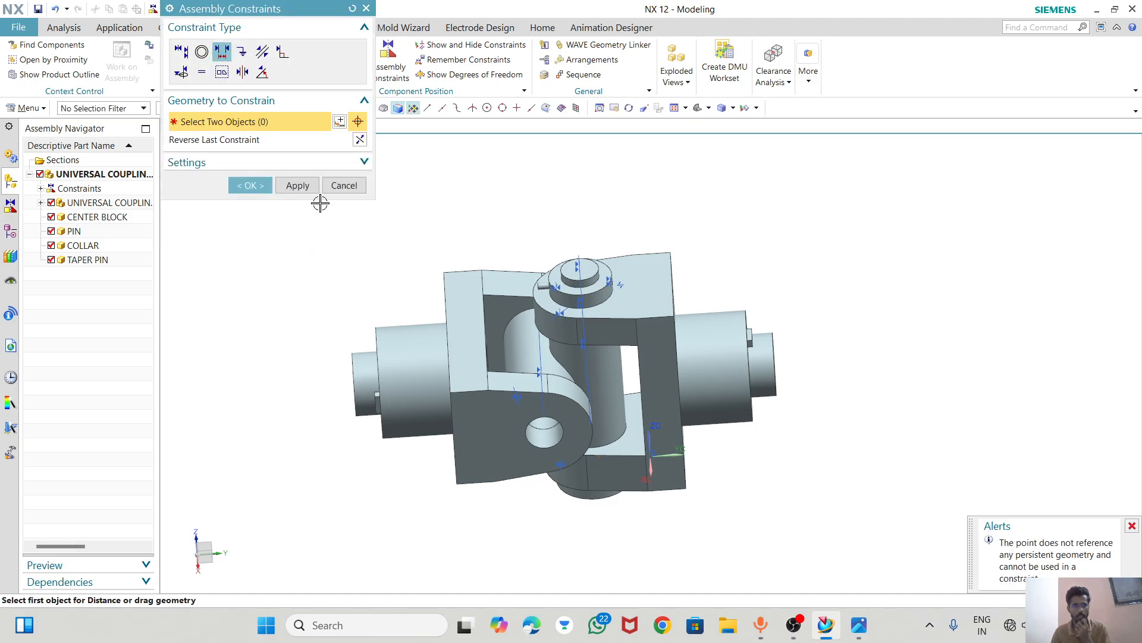
- Pick the taper pin's protruding end face as the Distance constraint's first object, and accept the assembly constraints made so far
scroll(529, 300, "up", 5)
middle_click_drag(533, 287, 561, 283)
scroll(612, 265, "up", 3)
left_click(631, 273)
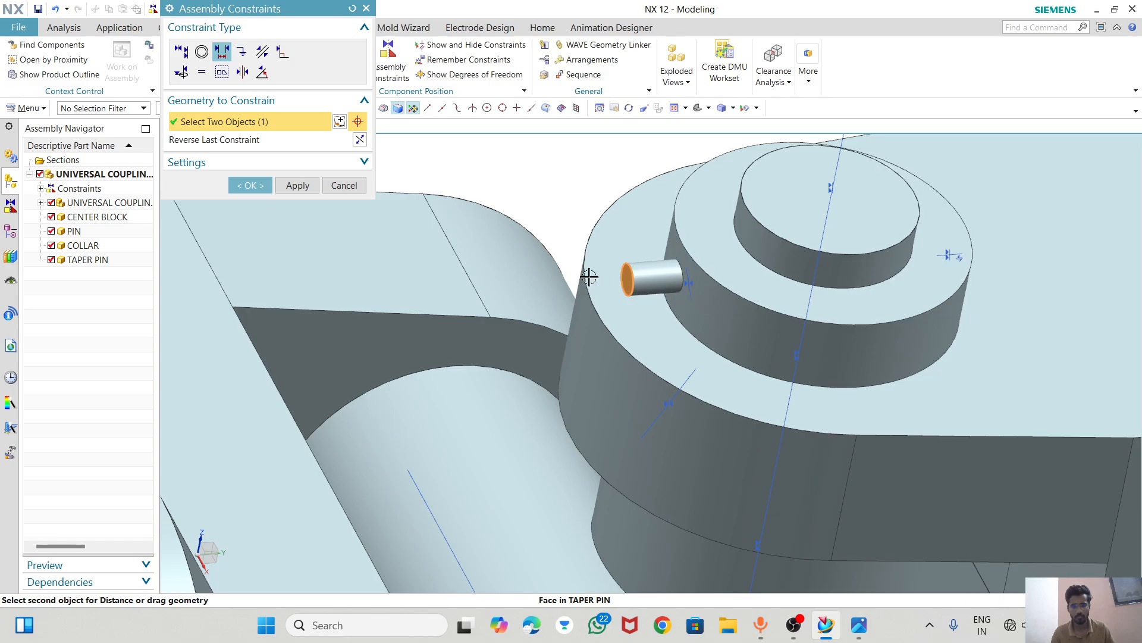
scroll(591, 273, "down", 3)
left_click(250, 186)
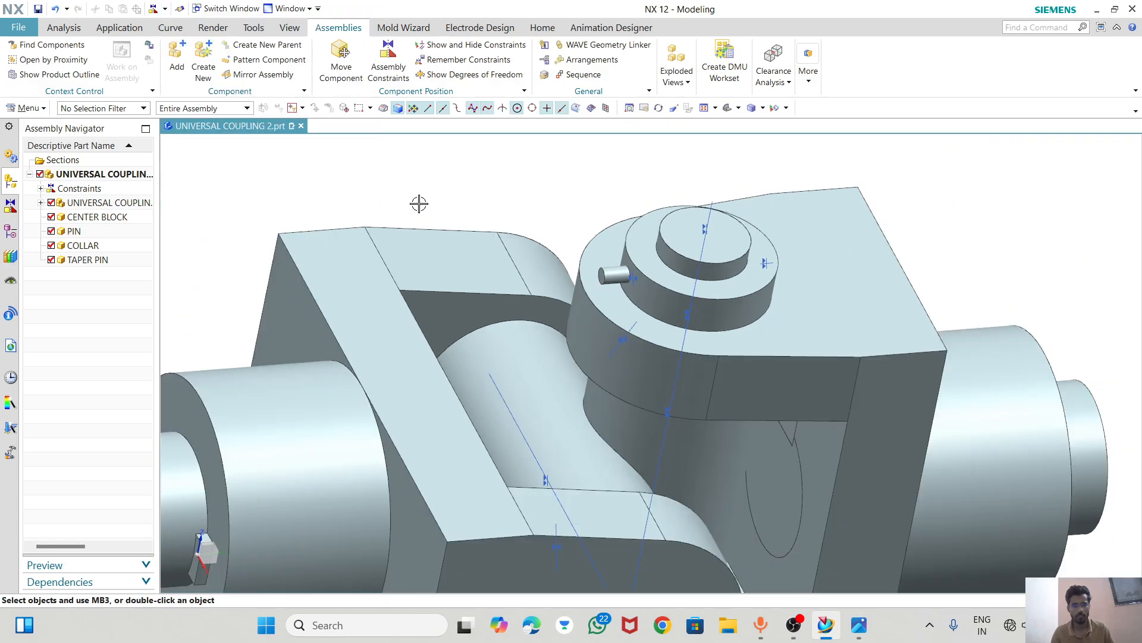
- View the whole coupling and list the assembly's constraints in the Constraint Navigator
scroll(388, 198, "down", 5)
middle_click_drag(459, 204, 422, 263)
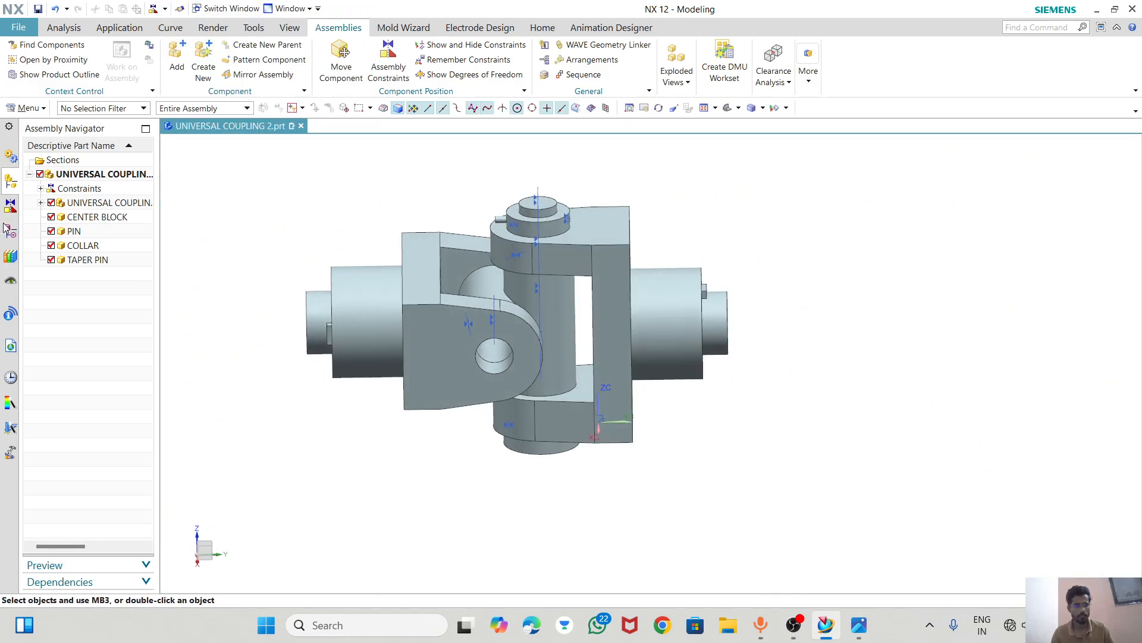
left_click(12, 158)
left_click(13, 182)
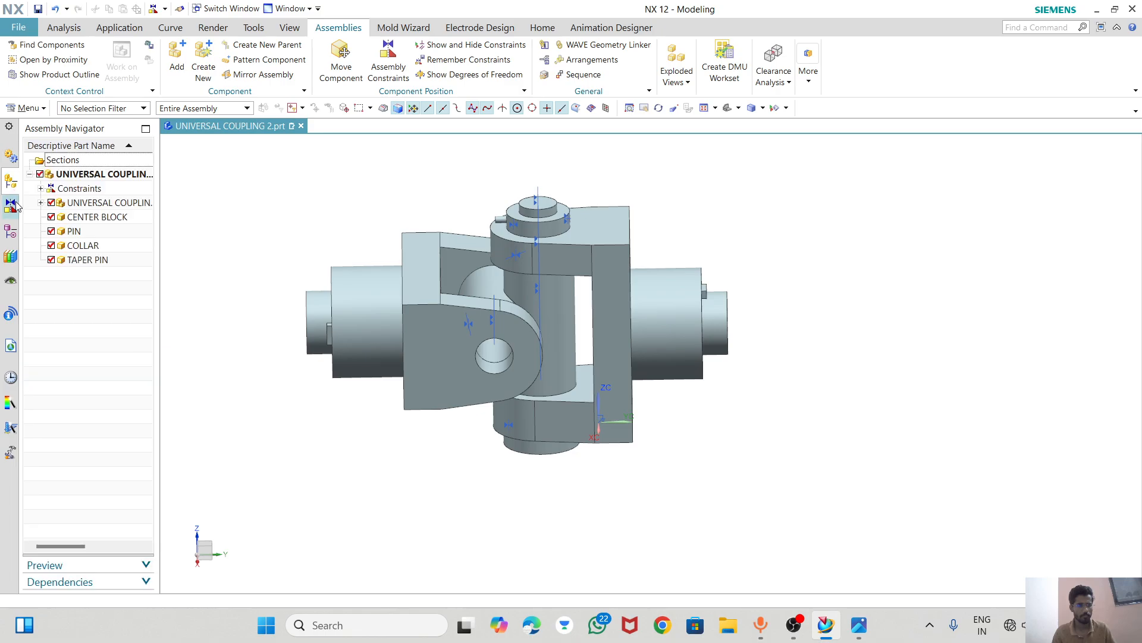
left_click(10, 205)
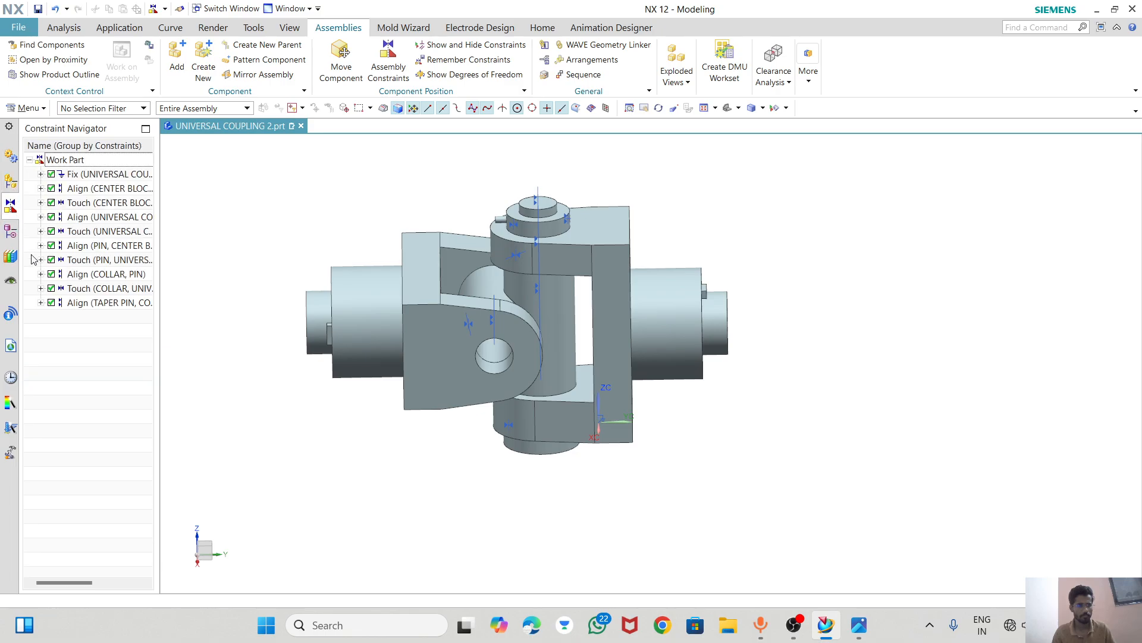
- Inspect which components the taper pin's Align constraint joins in the assembly's constraint list
left_click(86, 304)
left_click(40, 302)
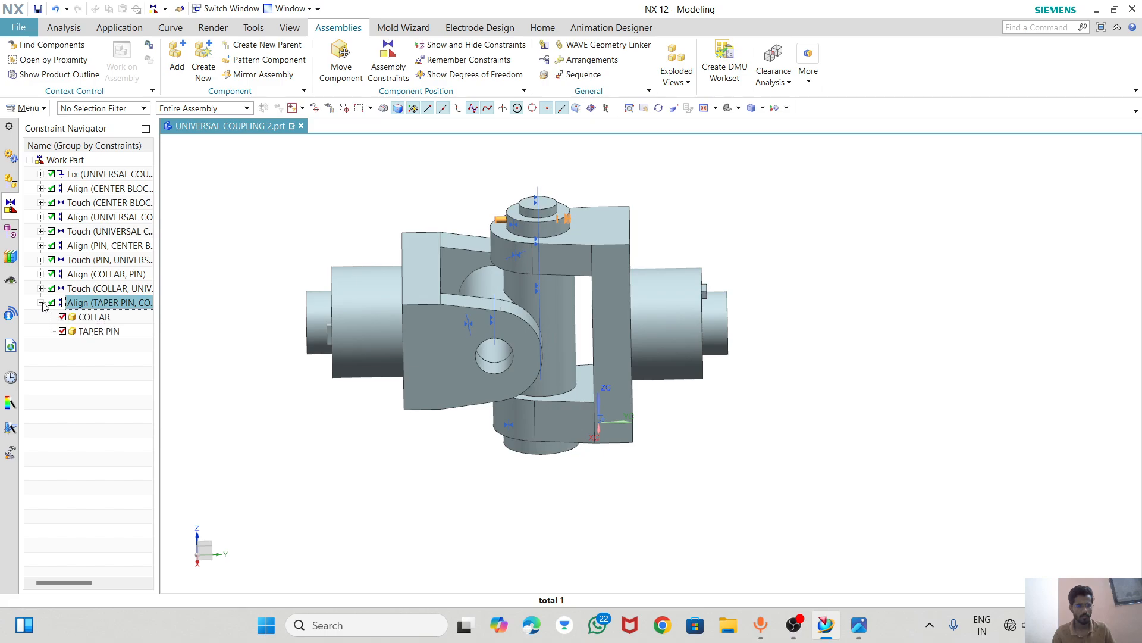
left_click(41, 304)
- Move the taper pin about 5 mm along the YC axis so that both its ends protrude from the collar
scroll(515, 215, "up", 3)
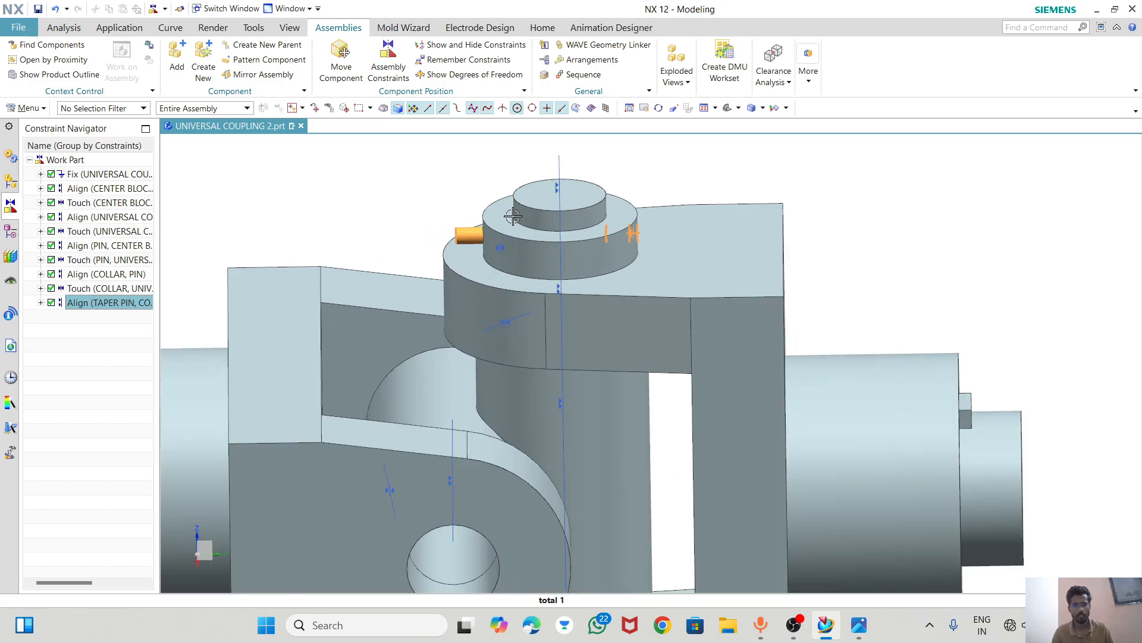
scroll(514, 215, "up", 2)
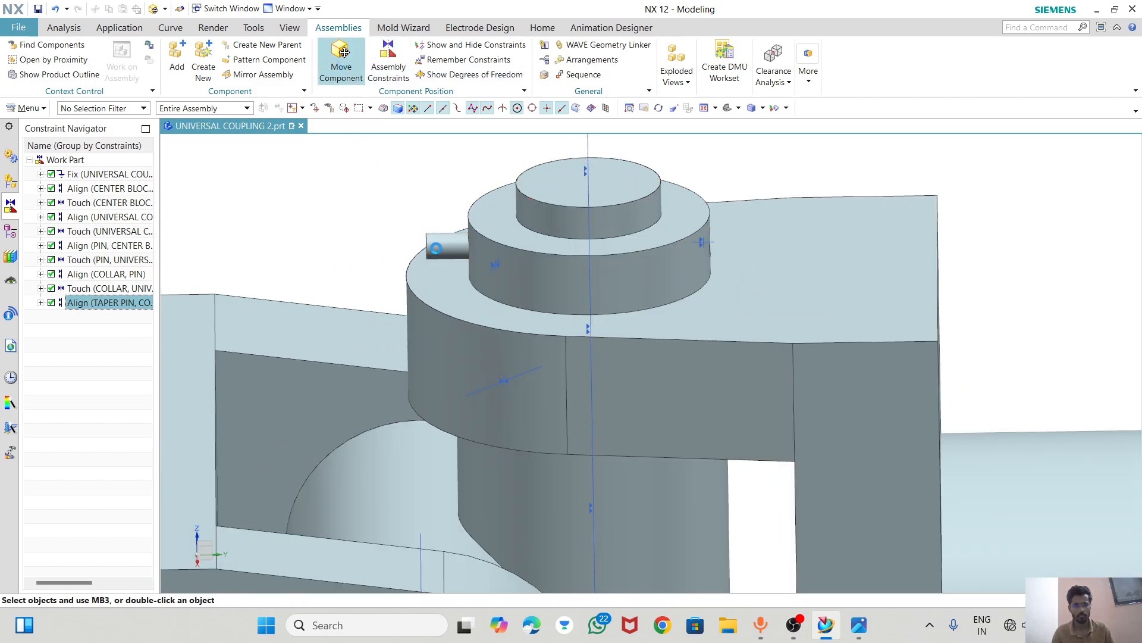
left_click(344, 52)
left_click(253, 119)
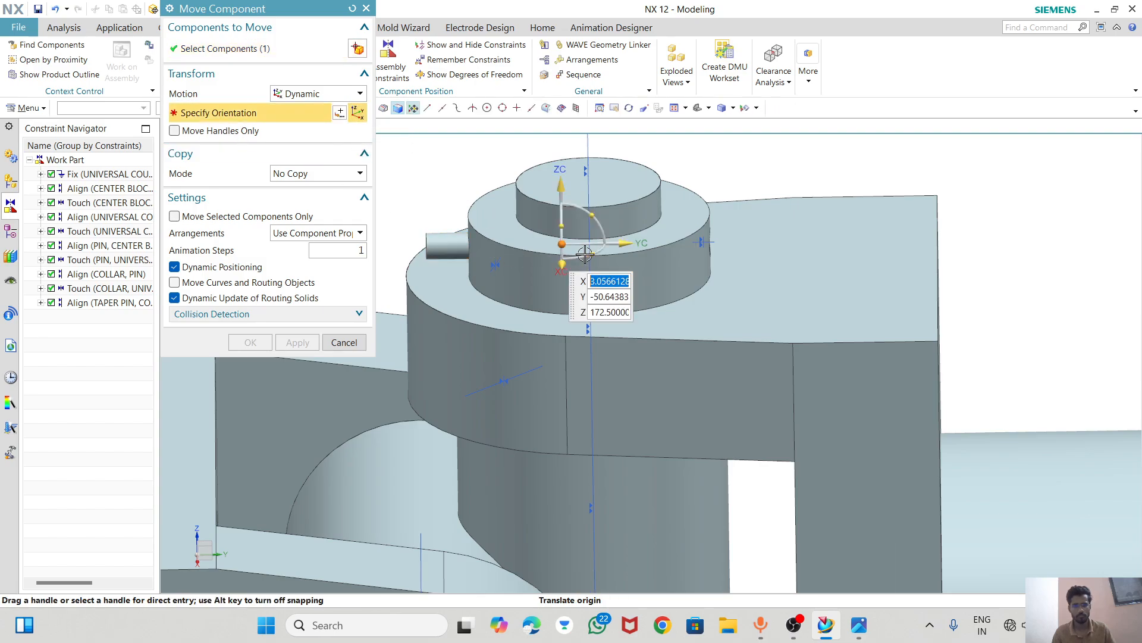
left_click_drag(622, 243, 641, 247)
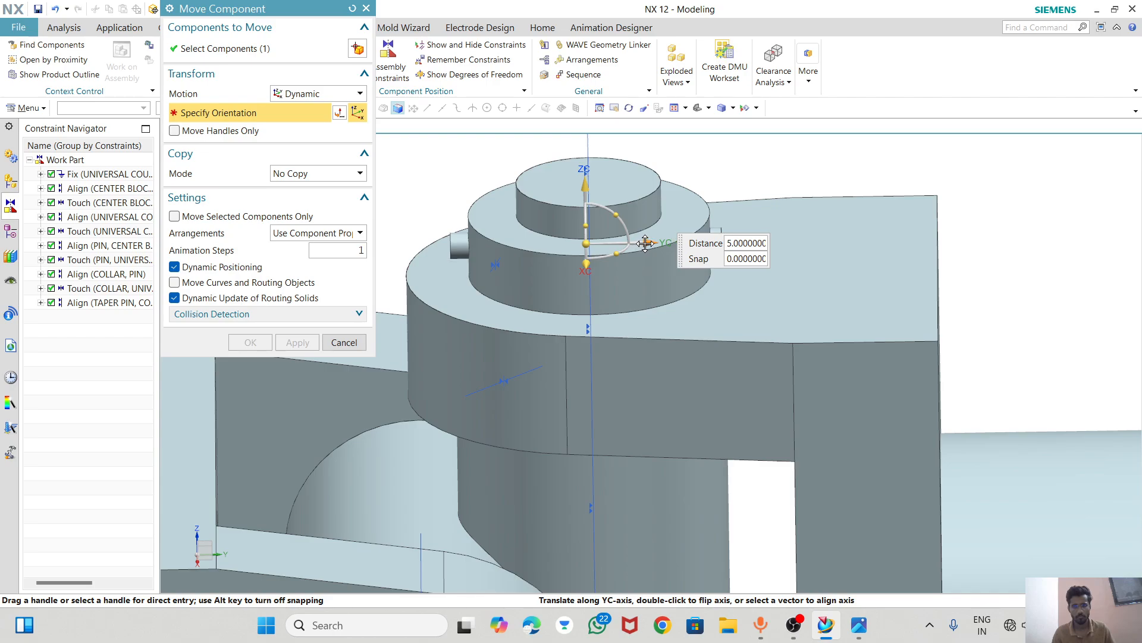
left_click_drag(645, 243, 646, 244)
middle_click_drag(508, 237, 595, 244)
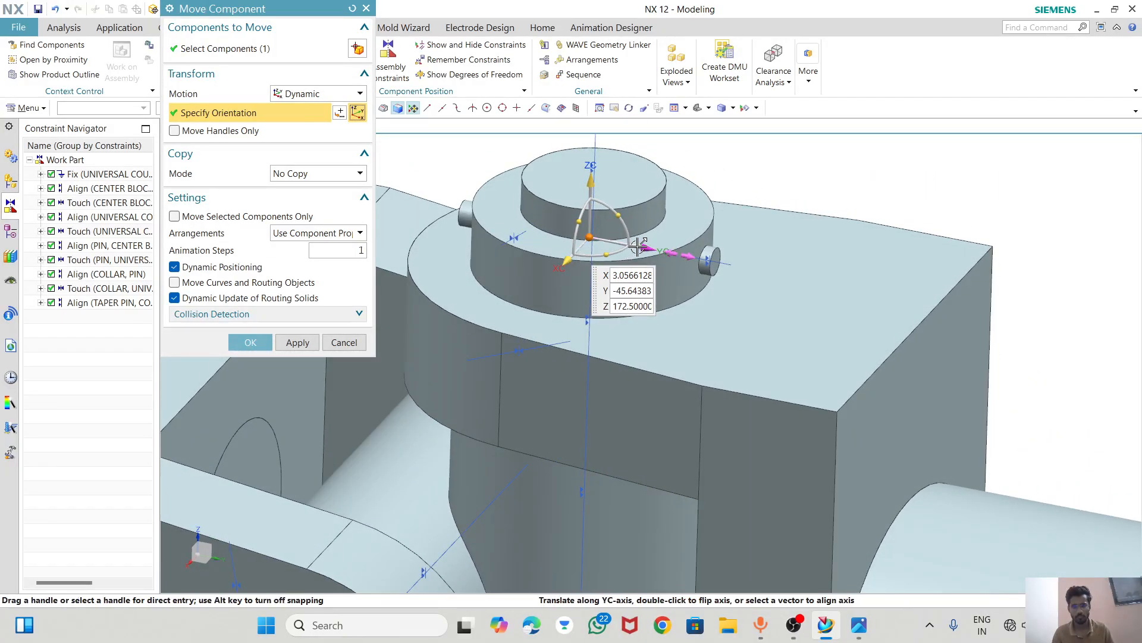
left_click_drag(646, 244, 642, 248)
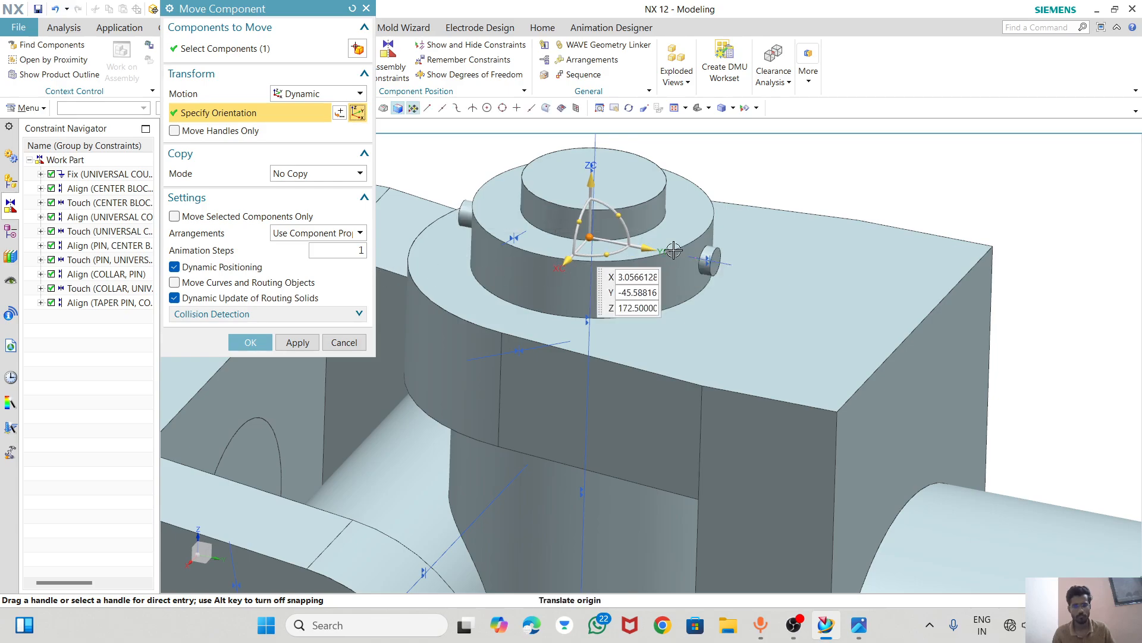
left_click(250, 342)
- Examine the taper pin's two protruding ends at the collar, and the coupling as a whole
middle_click_drag(560, 262, 581, 247)
scroll(553, 178, "up", 6)
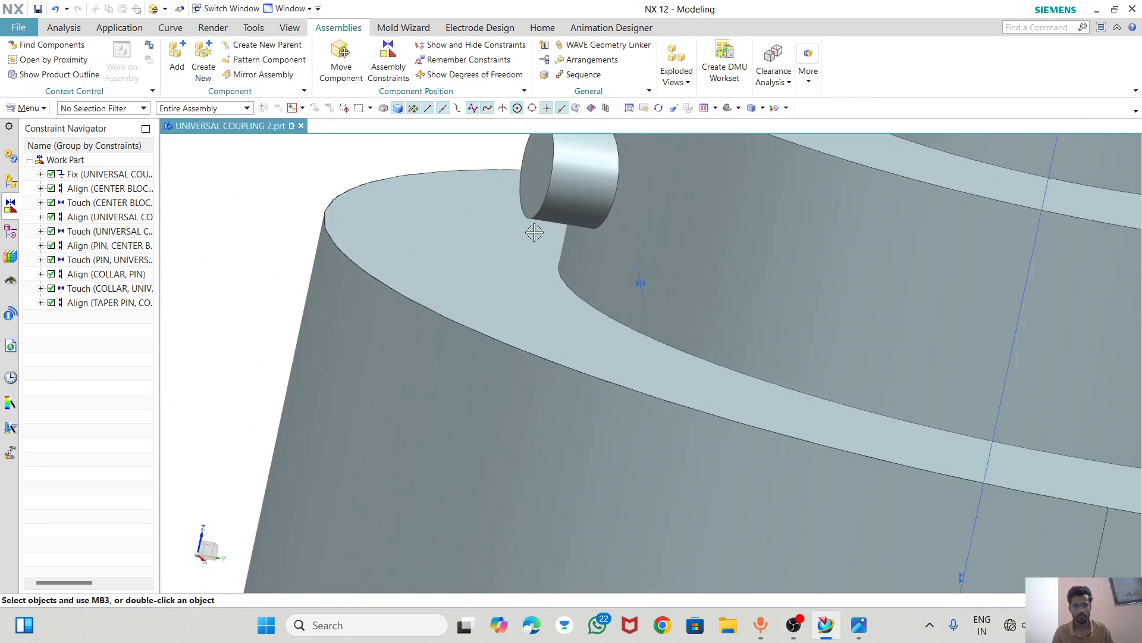
scroll(543, 212, "down", 8)
middle_click_drag(544, 322, 556, 331)
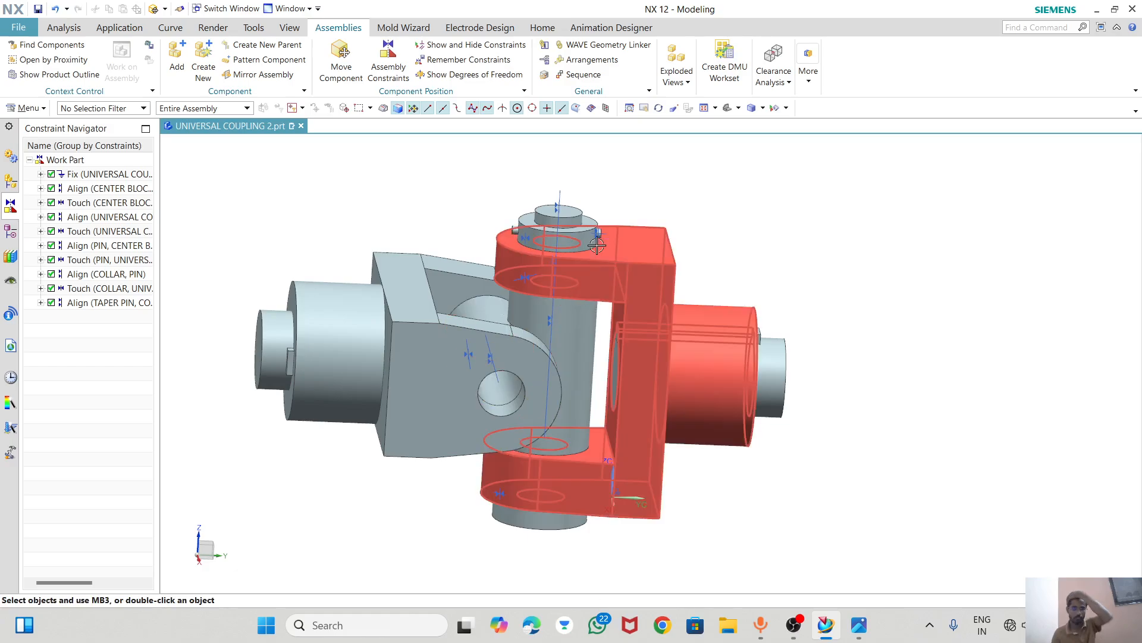
scroll(597, 246, "up", 8)
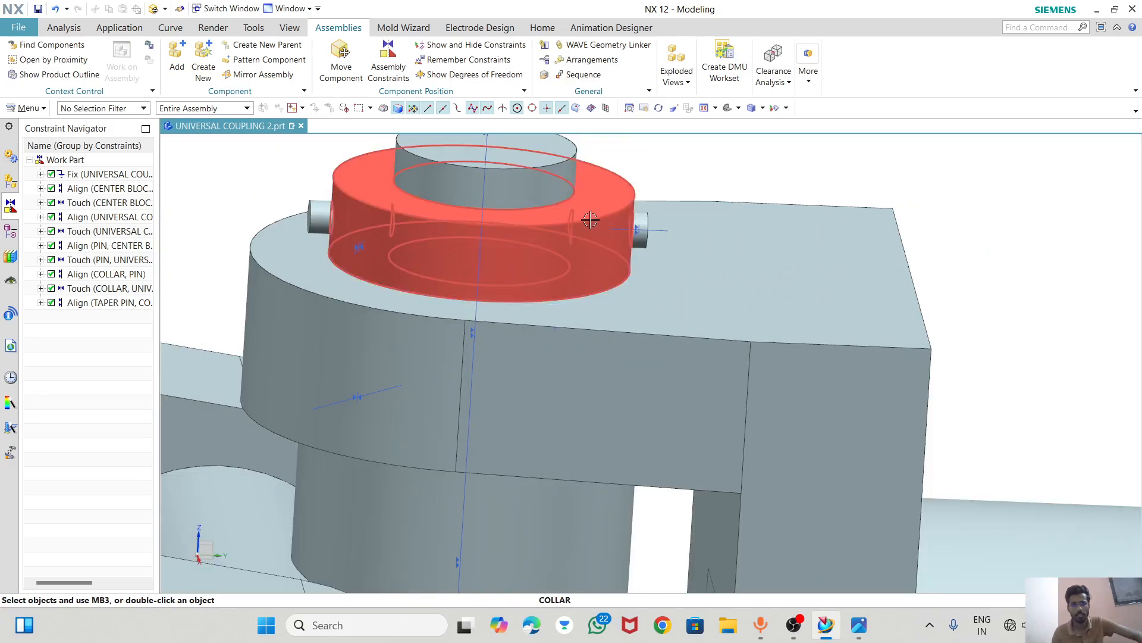
scroll(591, 222, "down", 3)
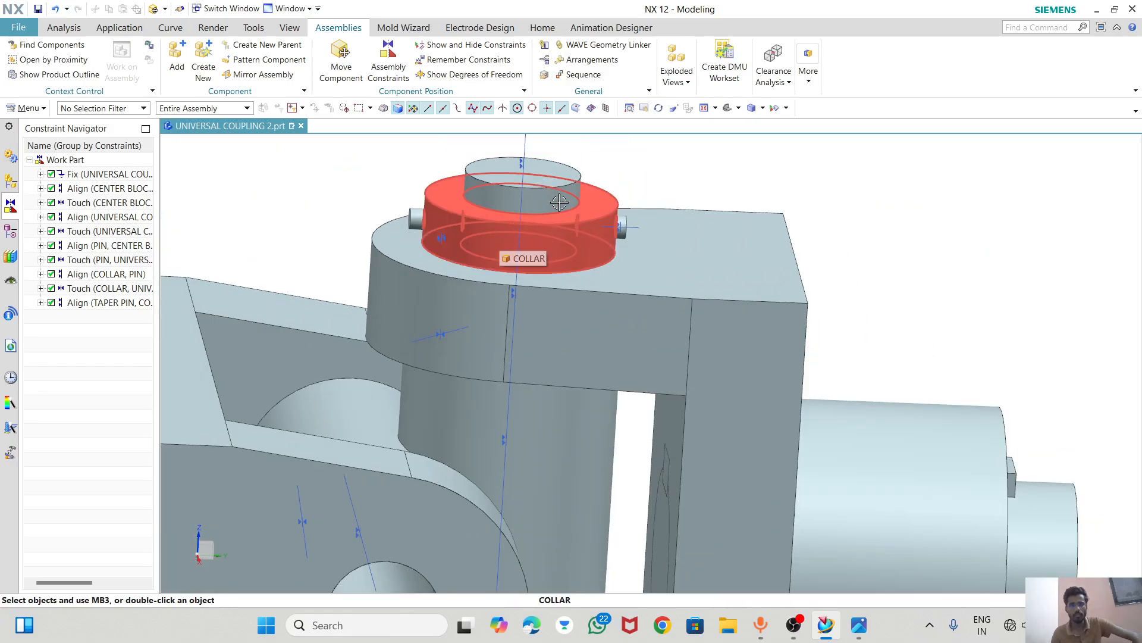
scroll(690, 179, "down", 3)
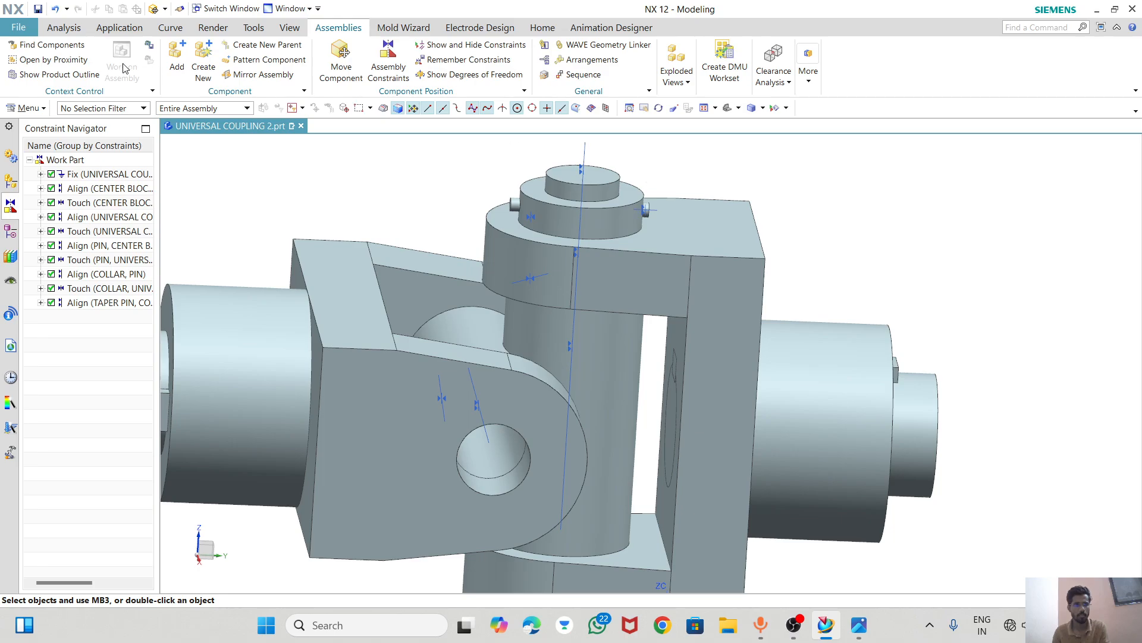
scroll(565, 267, "down", 3)
middle_click_drag(619, 278, 615, 304)
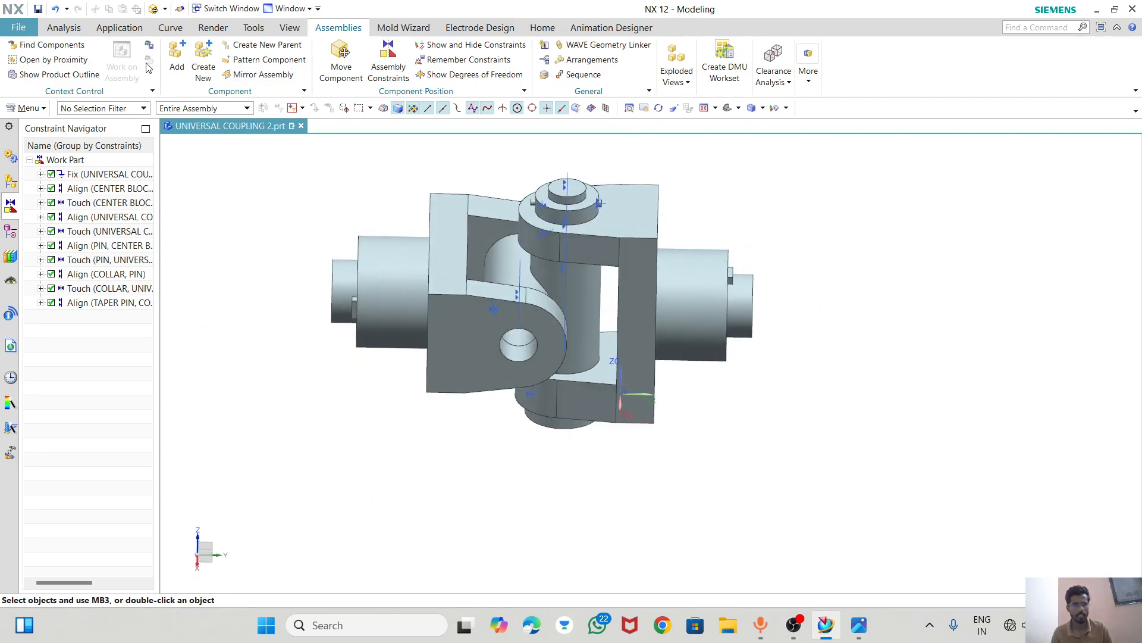
- Add the PIN part from the Universal coupling folder as a component, located at the absolute origin
left_click(177, 58)
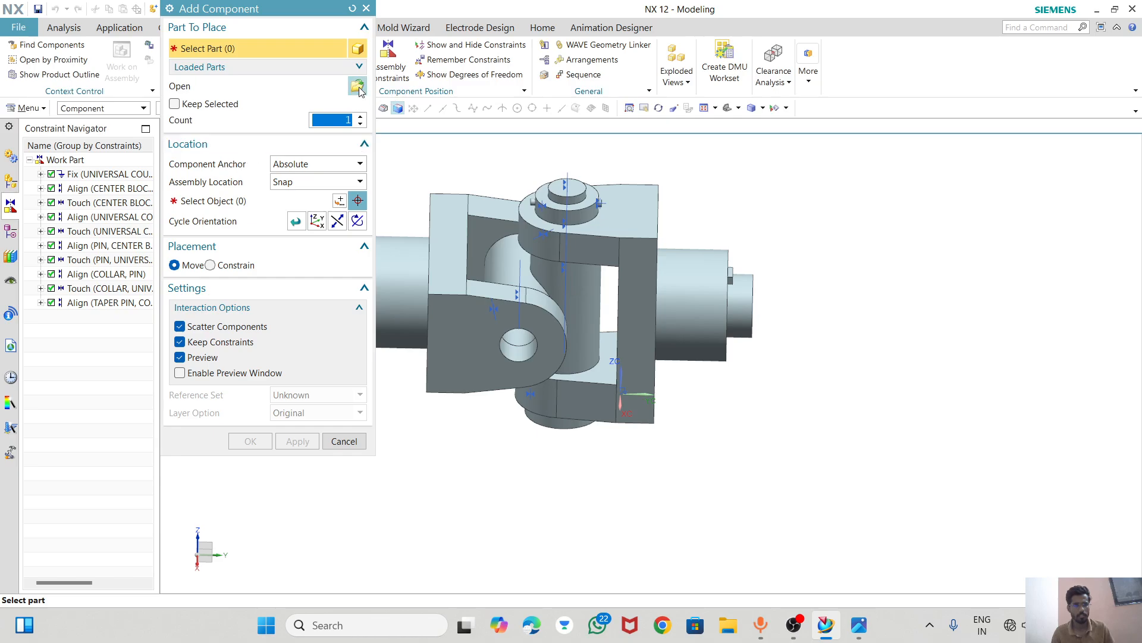
left_click(358, 86)
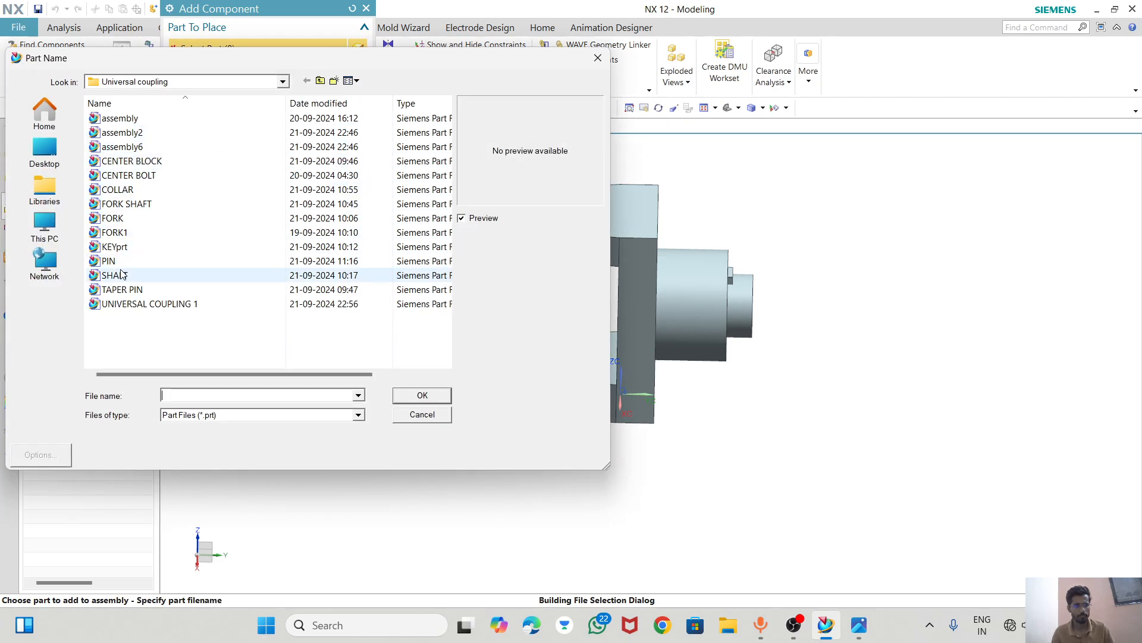
left_click(108, 260)
left_click(409, 396)
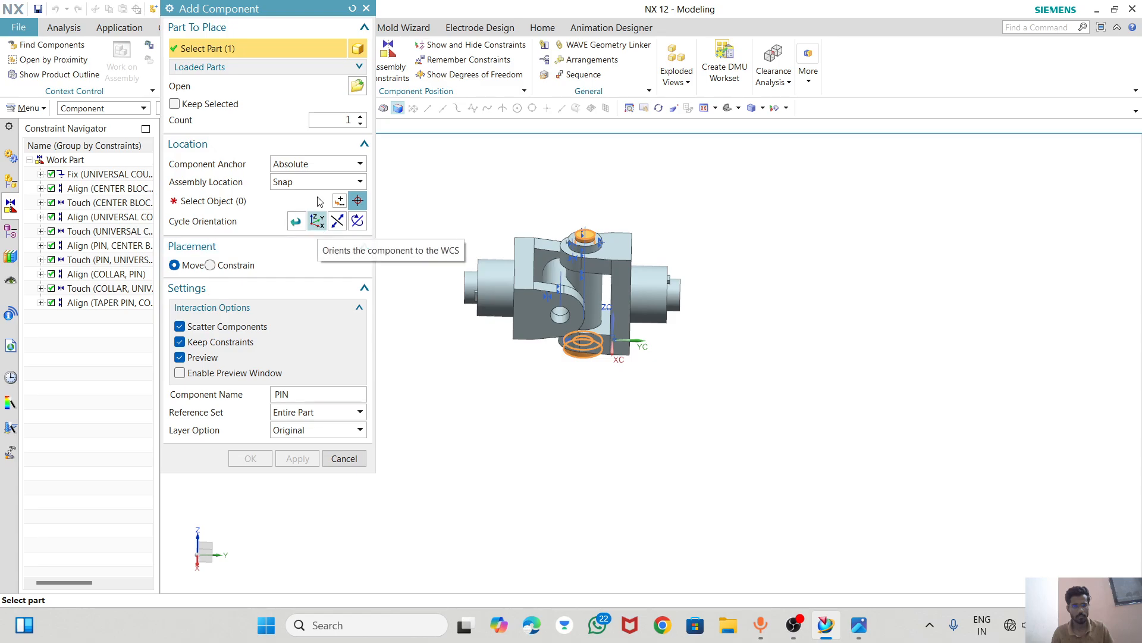
left_click(340, 201)
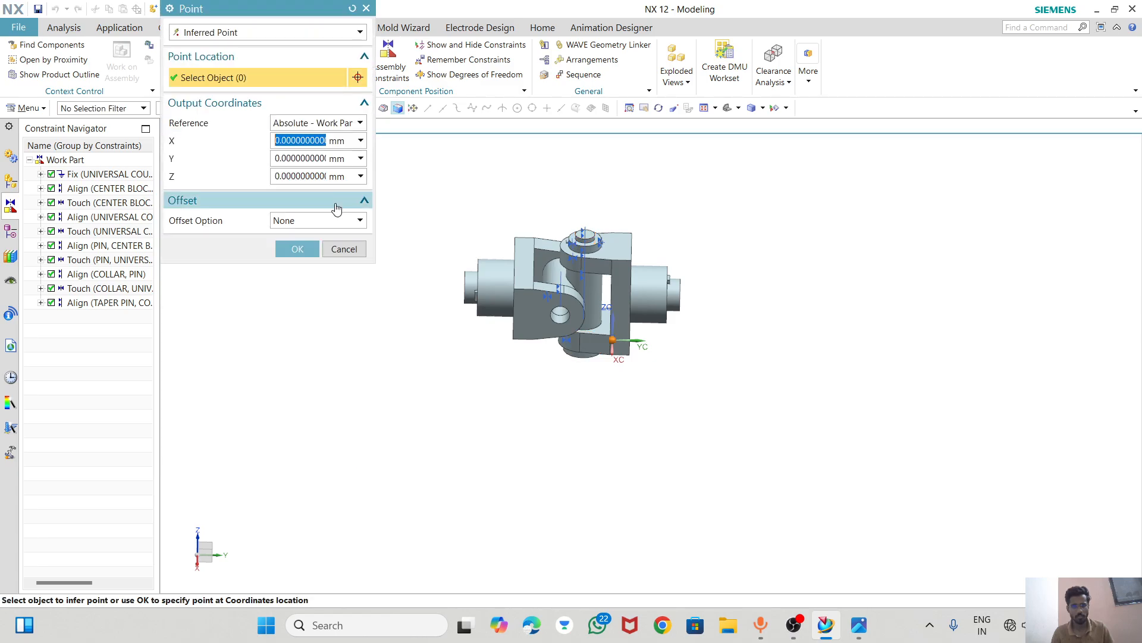
left_click(297, 249)
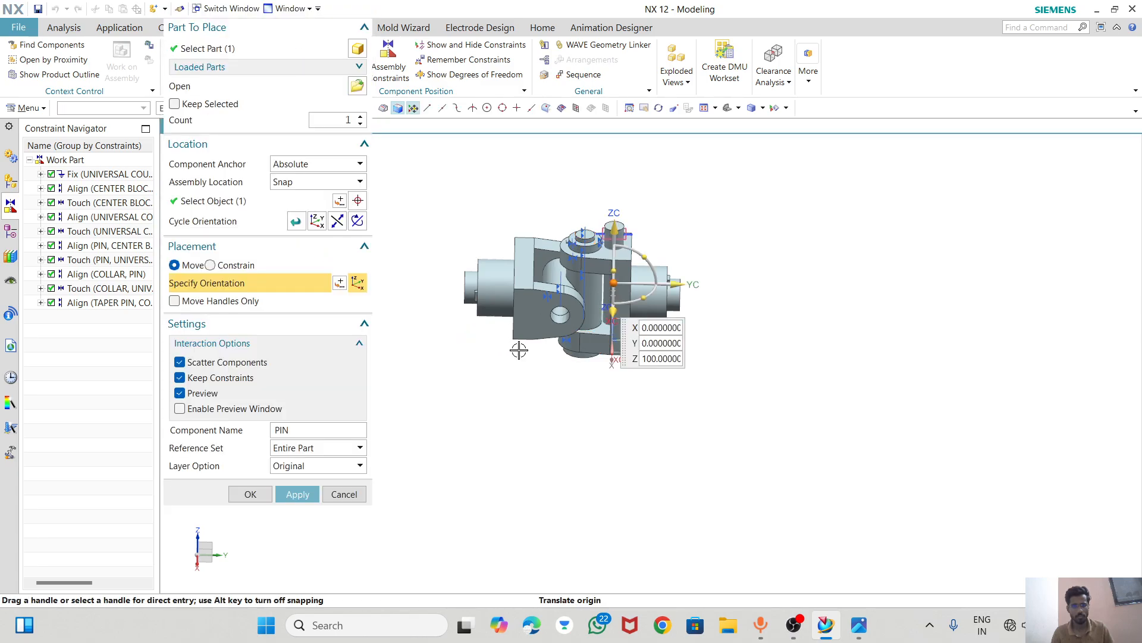
- Place the new pin outside the coupling at X 270, Y 0, Z 100, rotated about YC so its shank faces the fork's open hole
left_click_drag(608, 349, 590, 464)
scroll(690, 446, "down", 2)
middle_click_drag(636, 413, 591, 401)
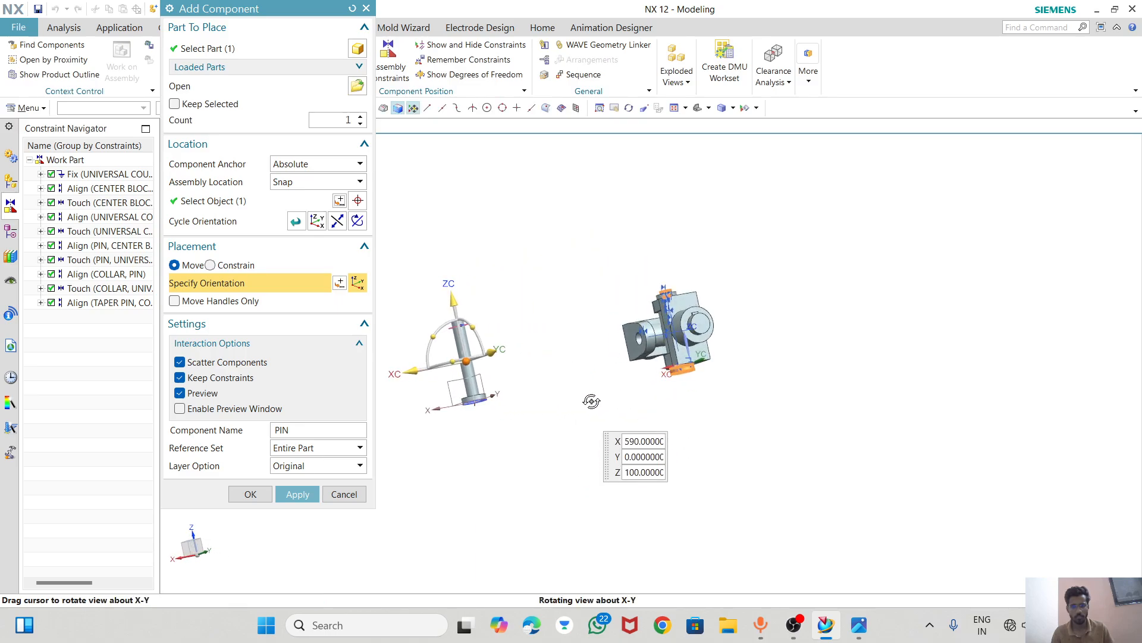
left_click_drag(411, 371, 536, 366)
scroll(638, 260, "up", 3)
middle_click_drag(638, 260, 631, 333)
left_click_drag(511, 424, 557, 386)
scroll(549, 422, "up", 2)
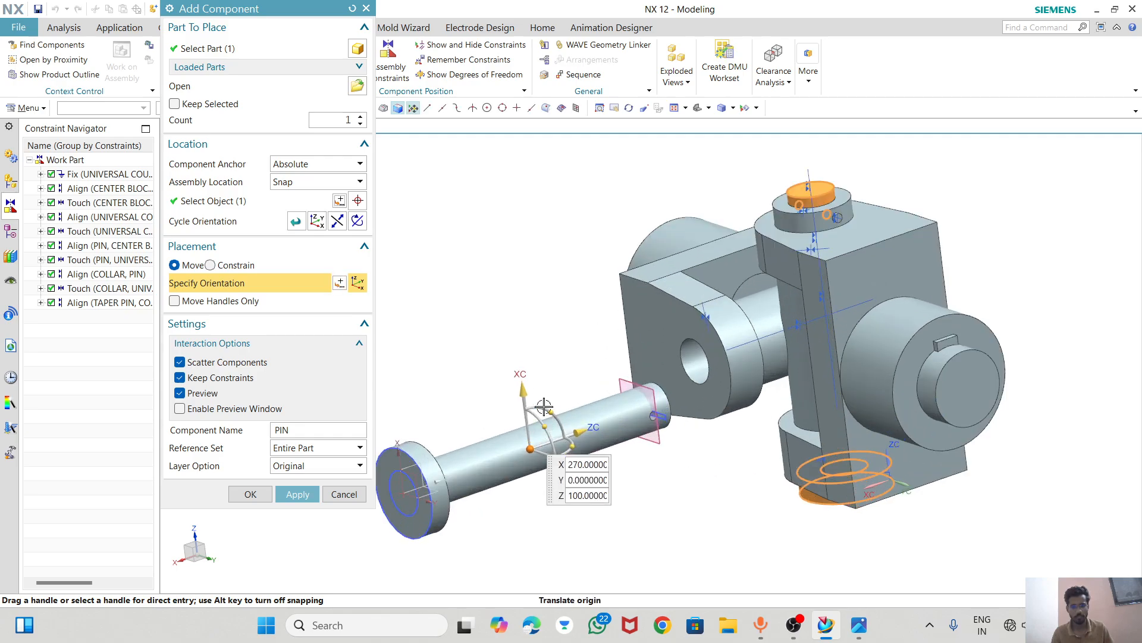
left_click(249, 495)
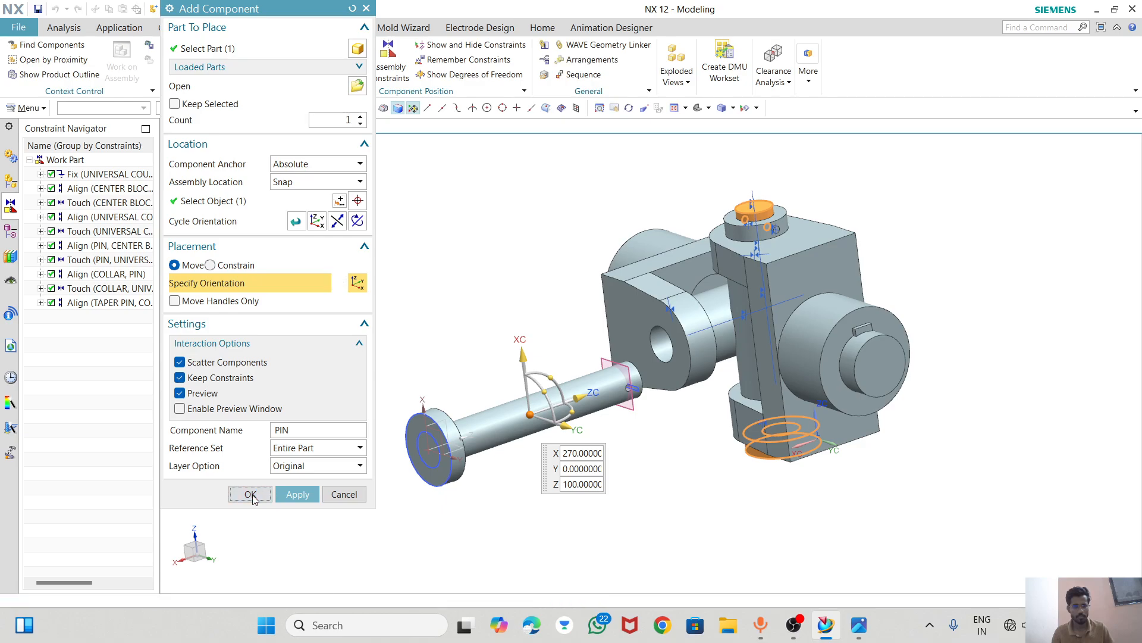
- Make the new pin the work part and hide its datum coordinate system, both sketches and the datum plane
double_click(527, 419)
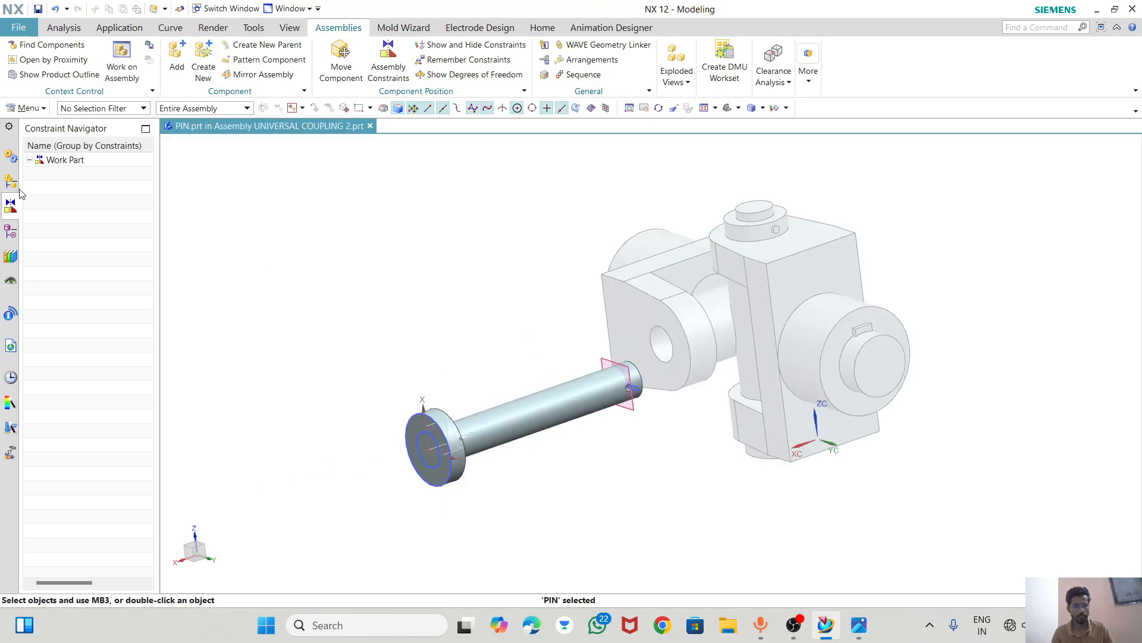
left_click(11, 232)
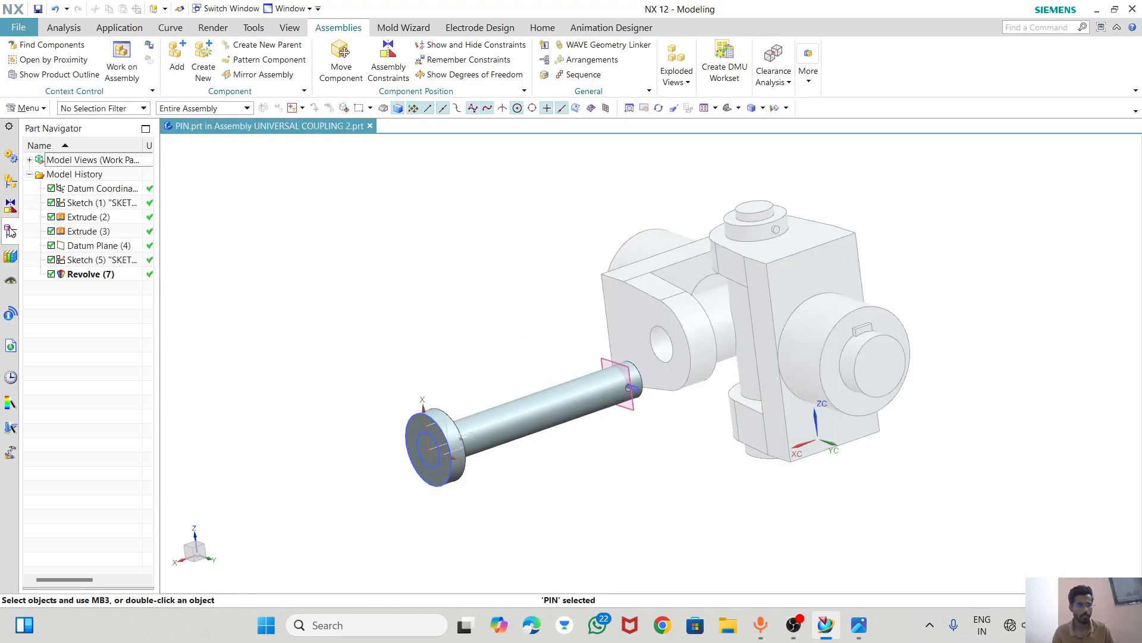
right_click(96, 203)
left_click(121, 213)
right_click(96, 189)
left_click(121, 198)
right_click(95, 245)
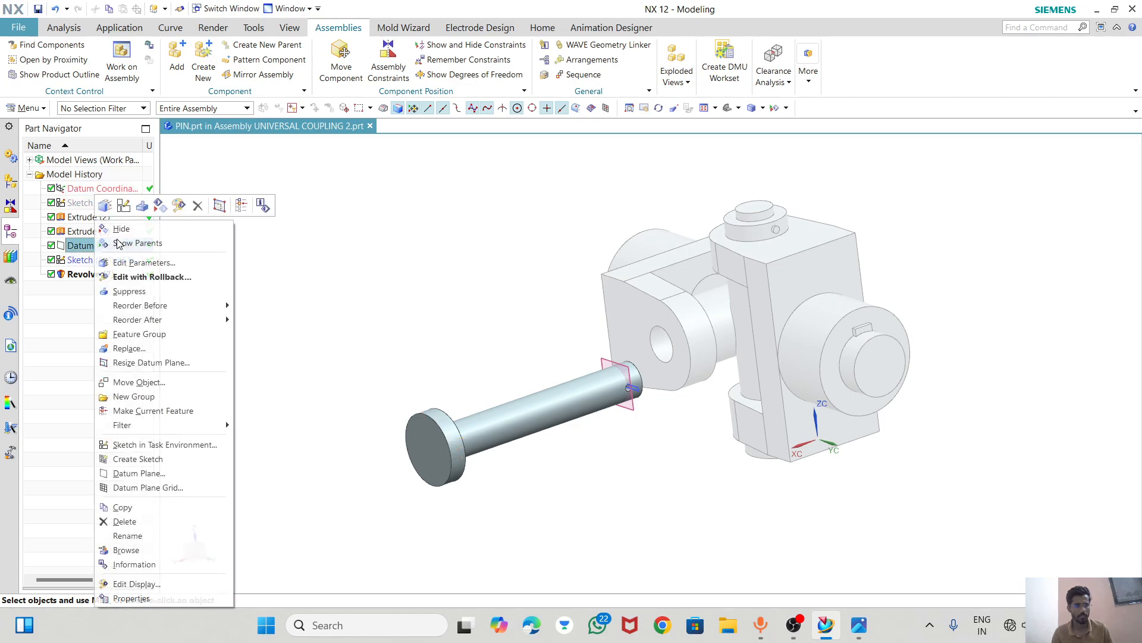
left_click(121, 229)
right_click(81, 260)
left_click(123, 229)
- Make the UNIVERSAL COUPLING 2 assembly the work part again
scroll(423, 286, "down", 3)
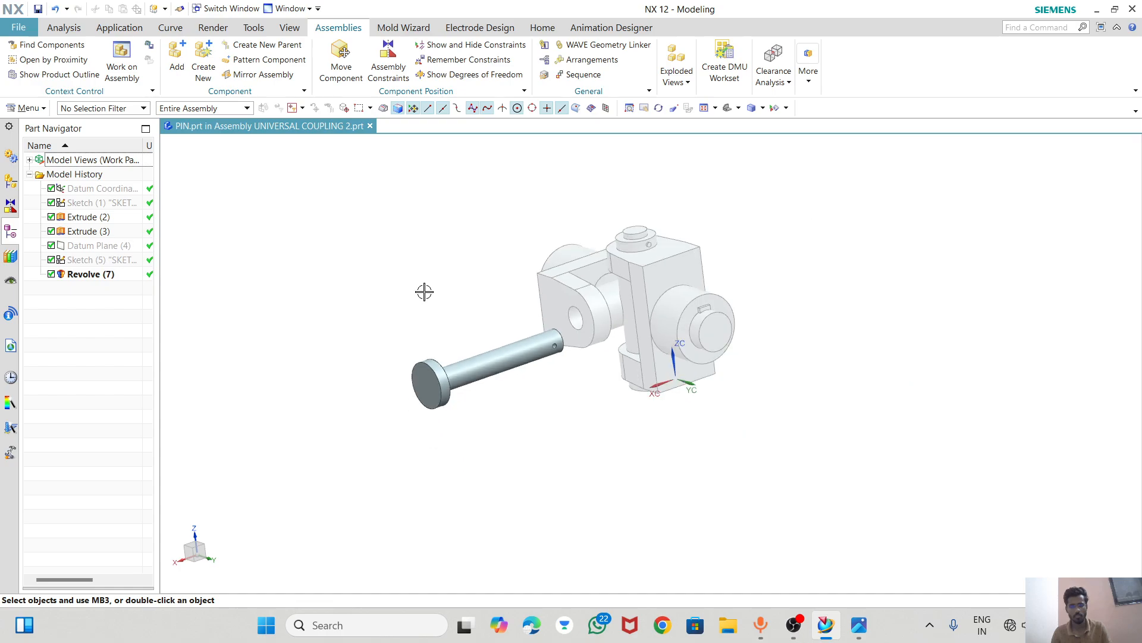
middle_click_drag(336, 365, 452, 370)
middle_click_drag(578, 387, 489, 320)
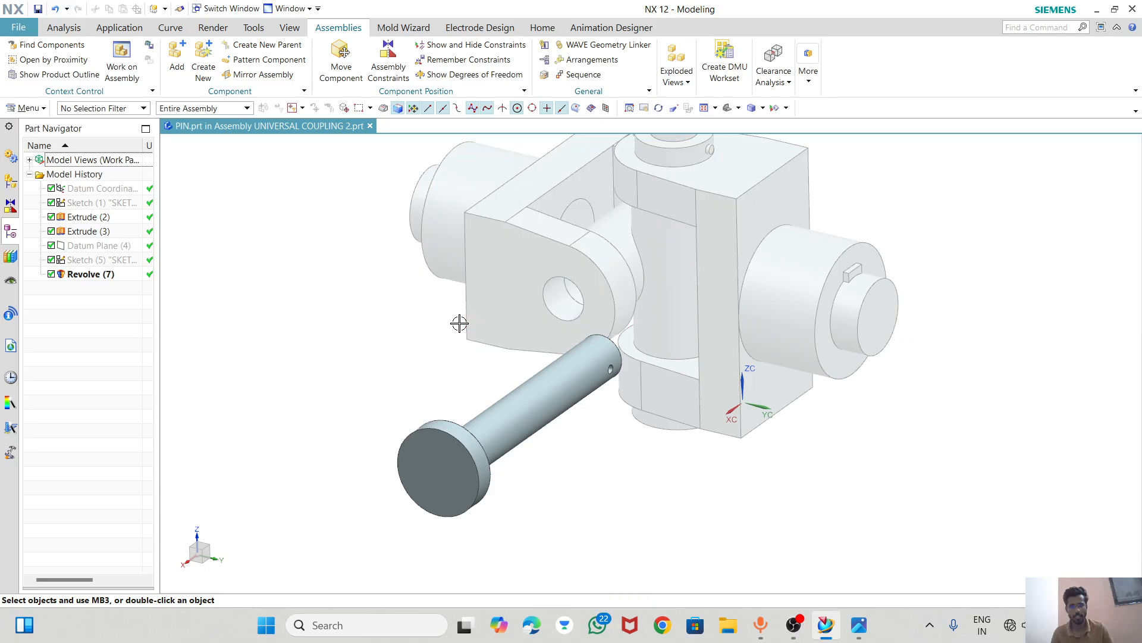
scroll(460, 321, "down", 2)
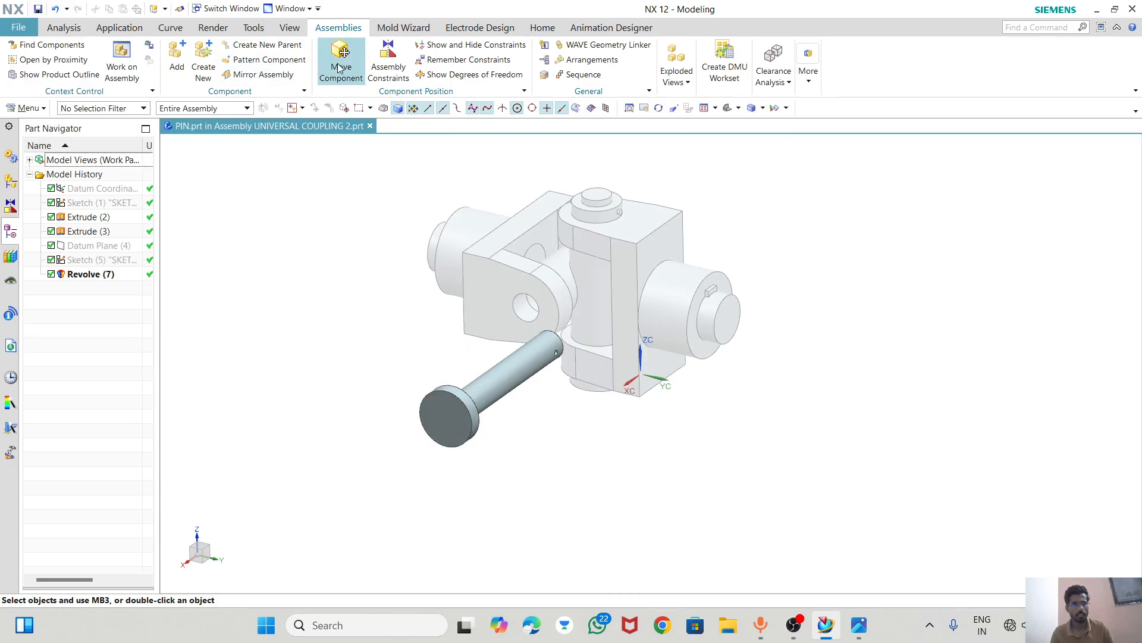
left_click(11, 206)
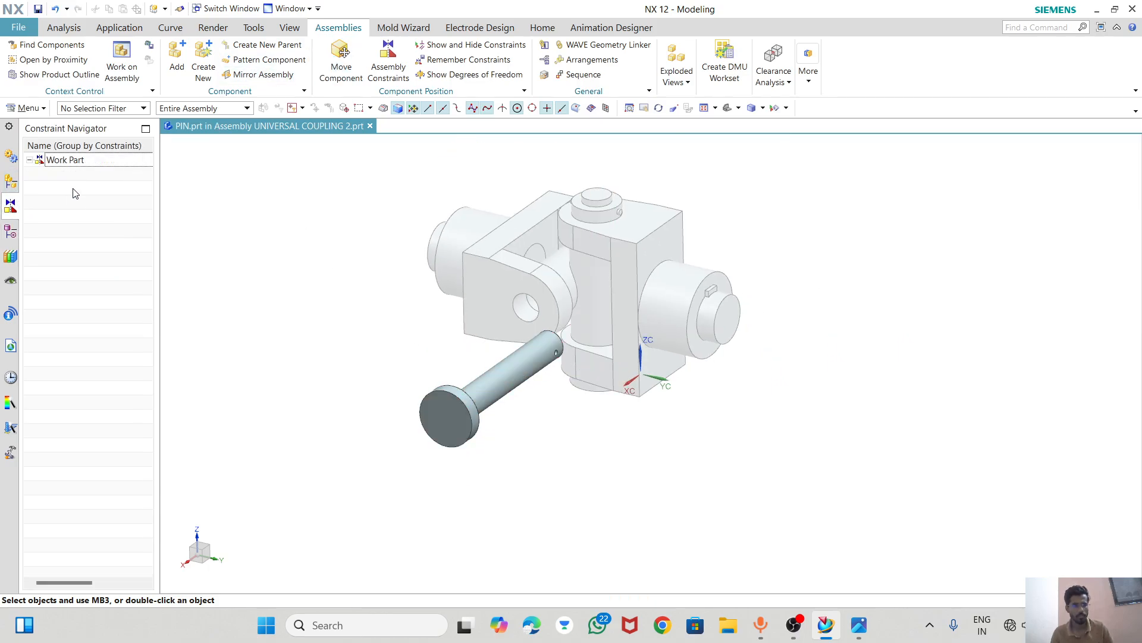
left_click(11, 183)
double_click(75, 174)
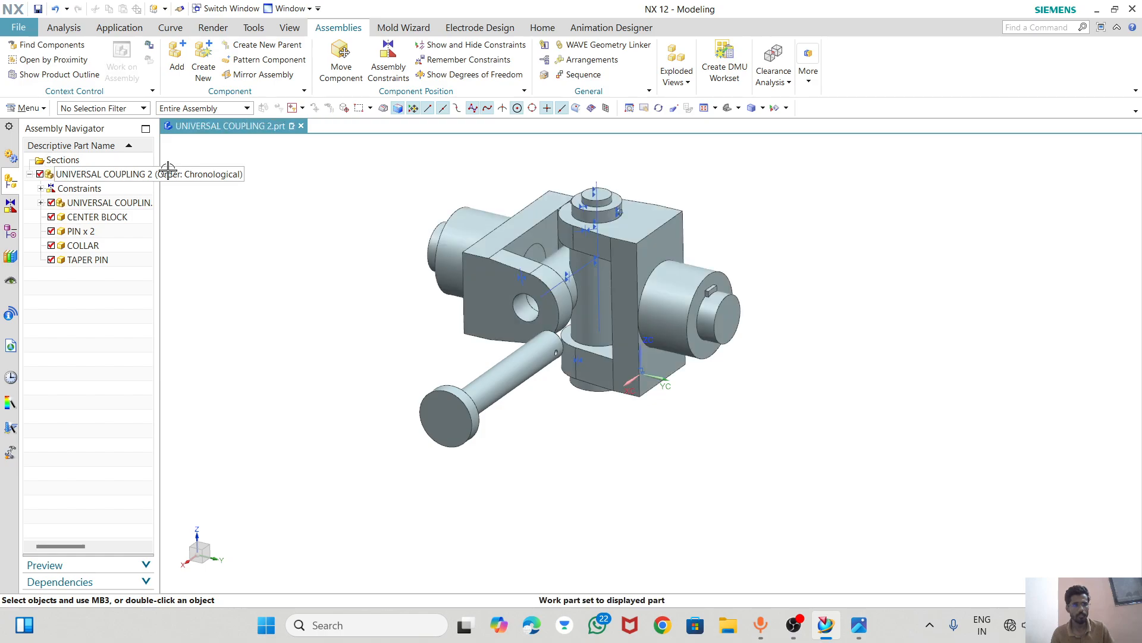
- Align the new pin's axis with the centerline of the fork's open hole using a Touch/Align constraint with Infer Center/Axis orientation
middle_click_drag(333, 290, 354, 238)
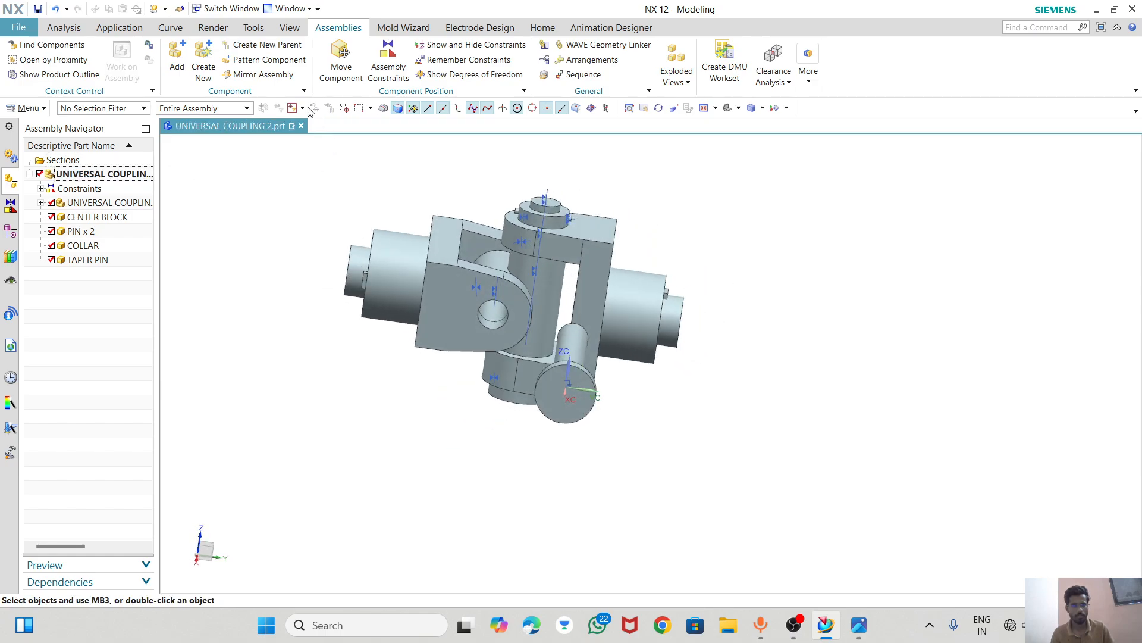
left_click(388, 59)
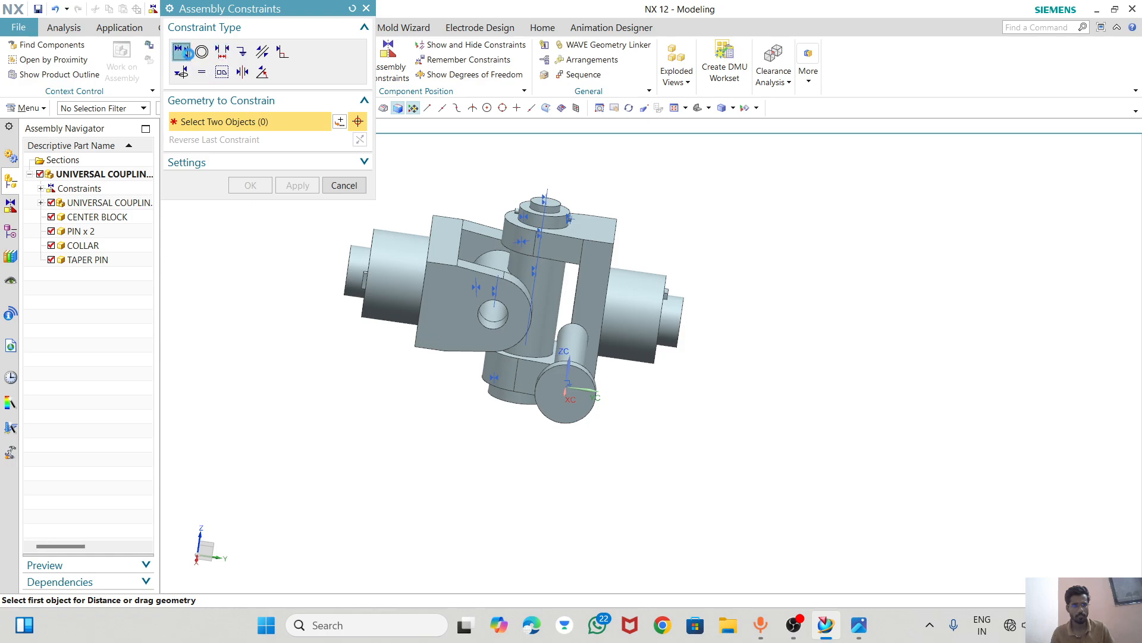
left_click(182, 52)
left_click(316, 121)
left_click(287, 122)
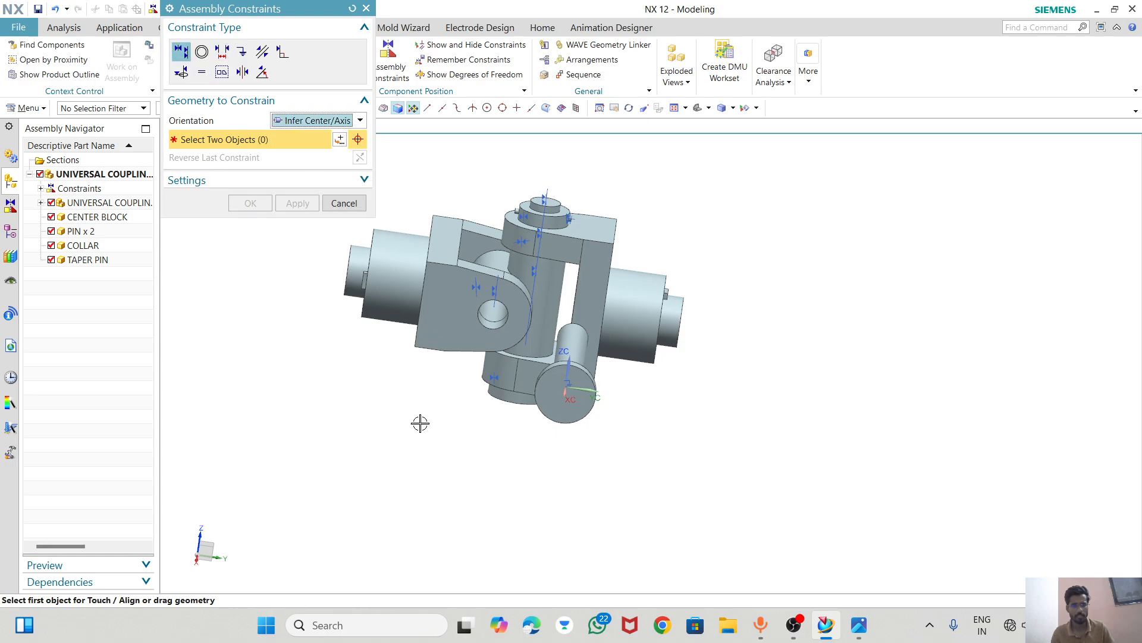
middle_click_drag(415, 420, 382, 416)
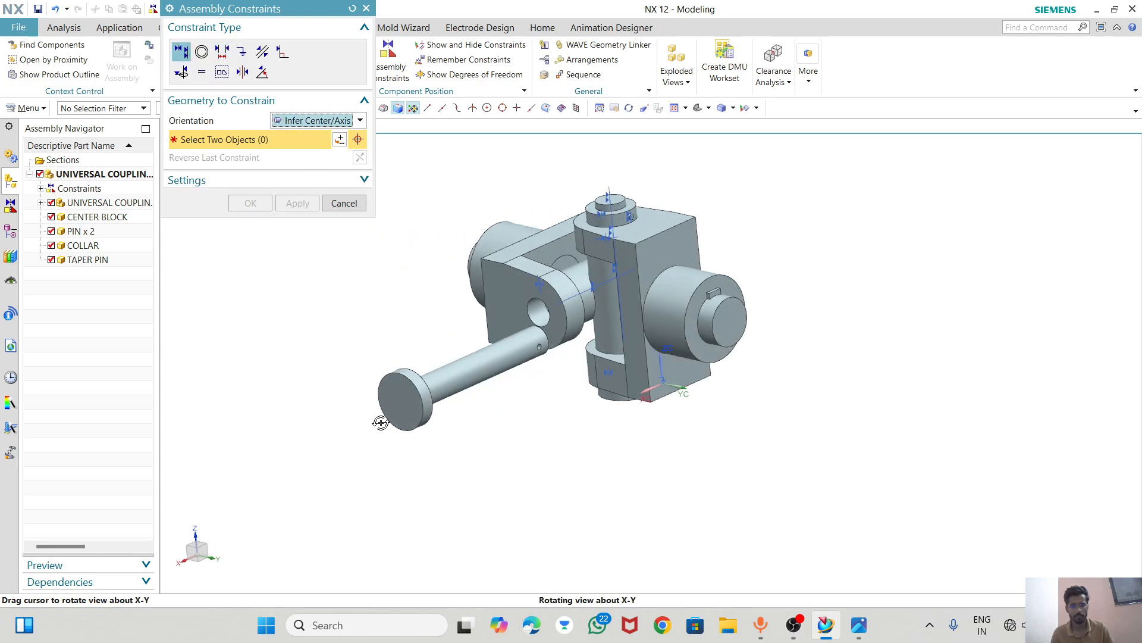
left_click(497, 357)
scroll(538, 310, "up", 5)
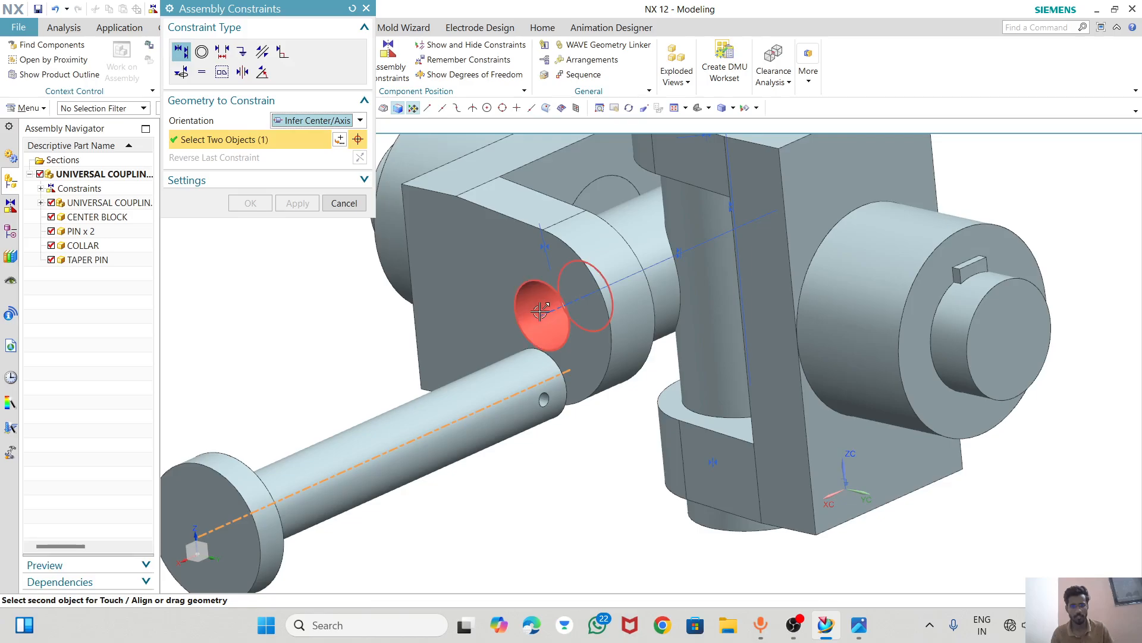
left_click(545, 314)
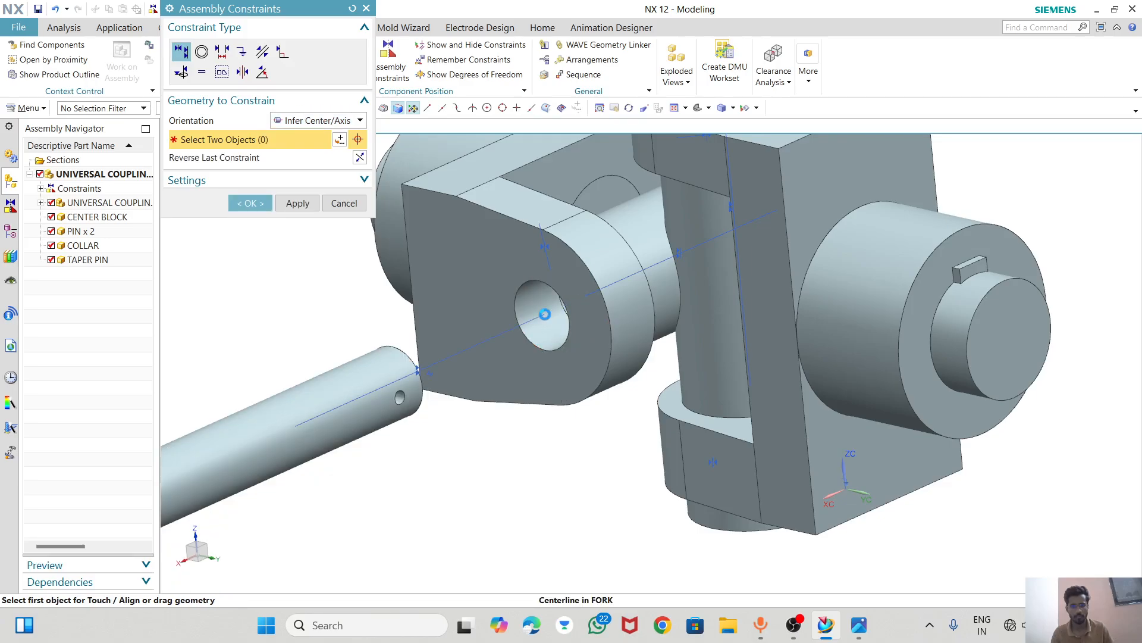
- Seat the new pin's head against the fork's outer side face using a Touch constraint between the head's inner face and that face
scroll(536, 319, "down", 5)
middle_click_drag(501, 419, 420, 417)
left_click(318, 120)
left_click(308, 150)
scroll(303, 376, "up", 5)
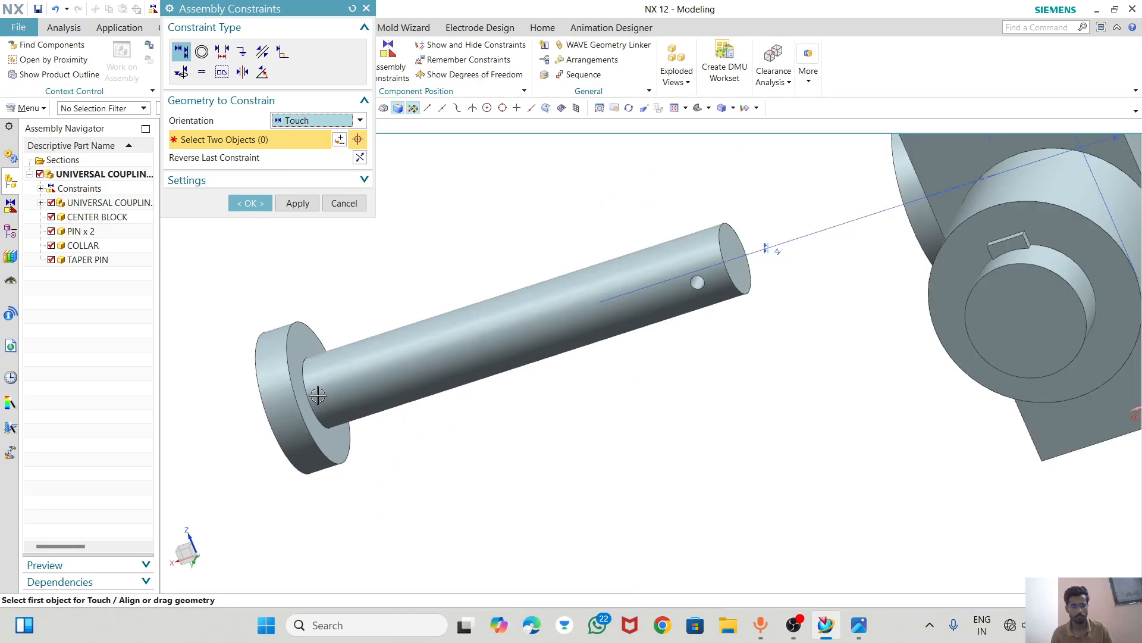
left_click(304, 374)
scroll(305, 374, "down", 5)
middle_click_drag(459, 383, 499, 369)
scroll(477, 298, "up", 3)
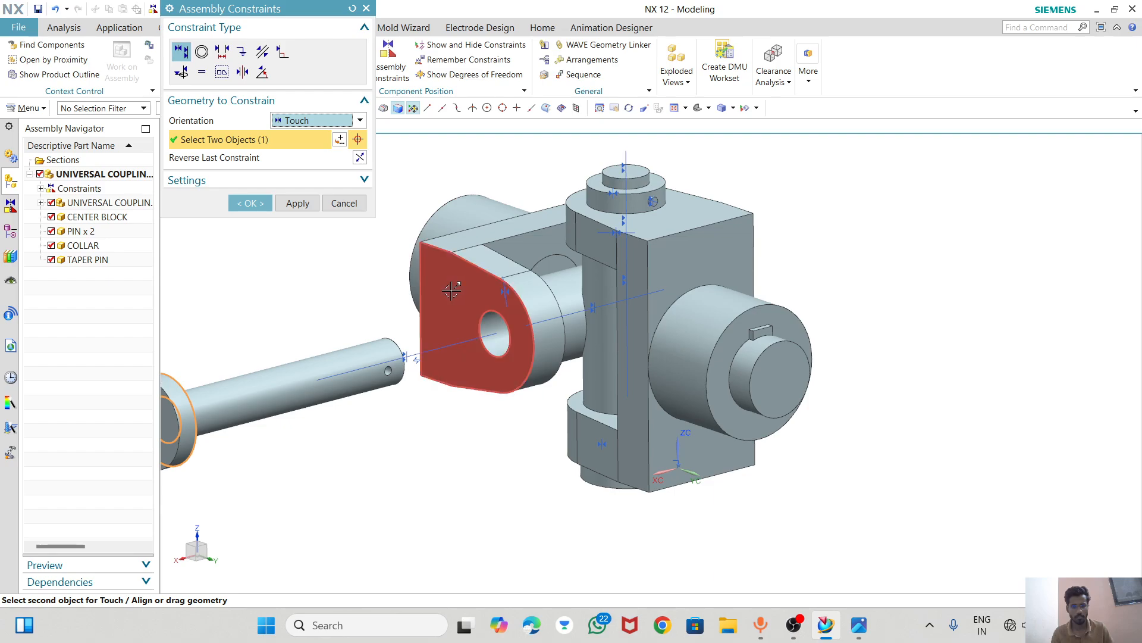
left_click(465, 291)
scroll(464, 391, "down", 3)
middle_click_drag(465, 391, 603, 428)
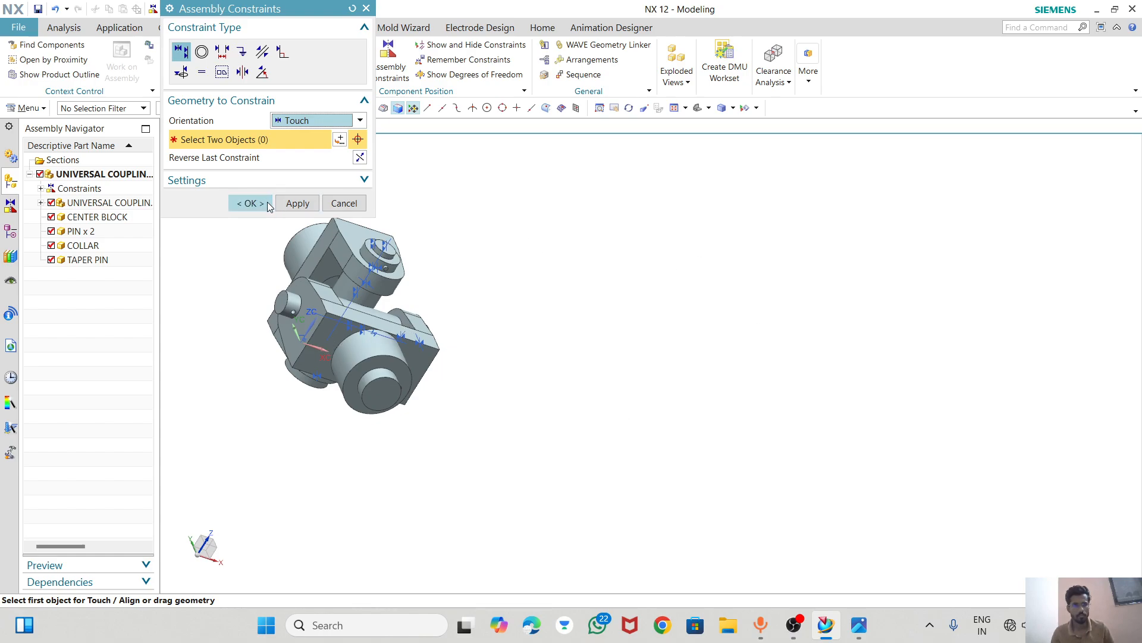
left_click(250, 203)
middle_click_drag(571, 421, 502, 462)
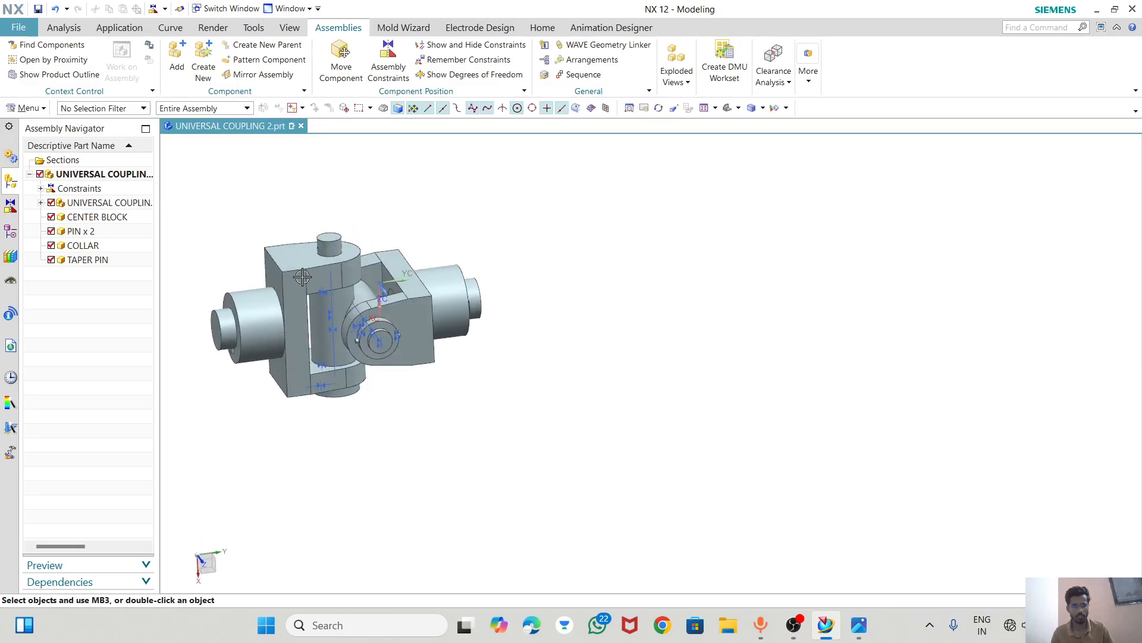
- Start adding another component to the assembly and load the COLLAR part from the Universal coupling folder
scroll(357, 215, "up", 8)
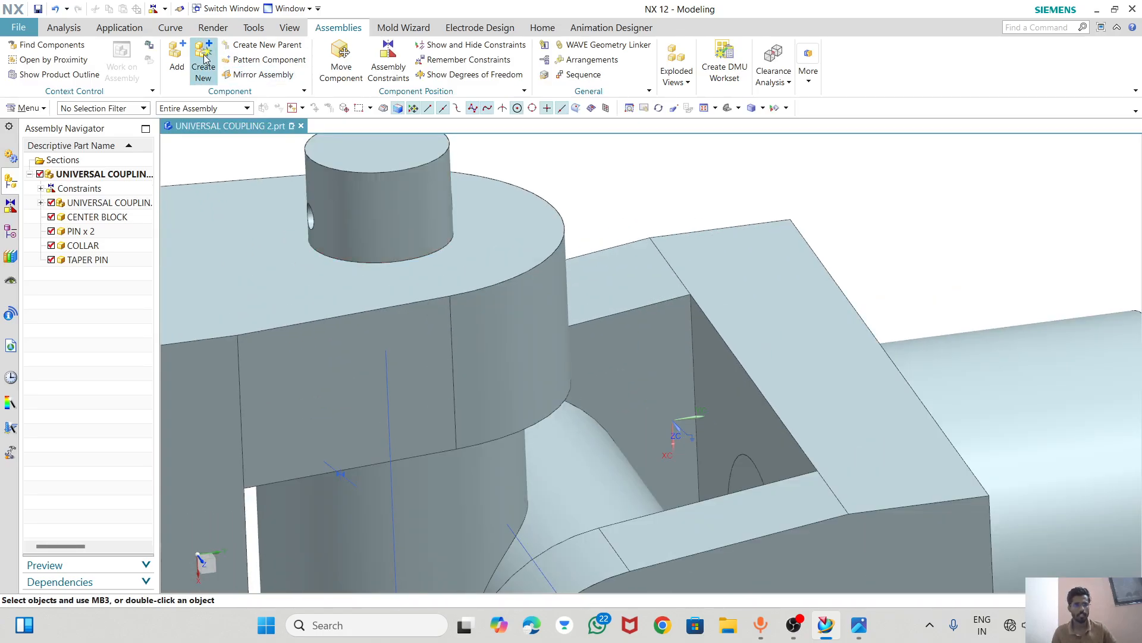
left_click(176, 54)
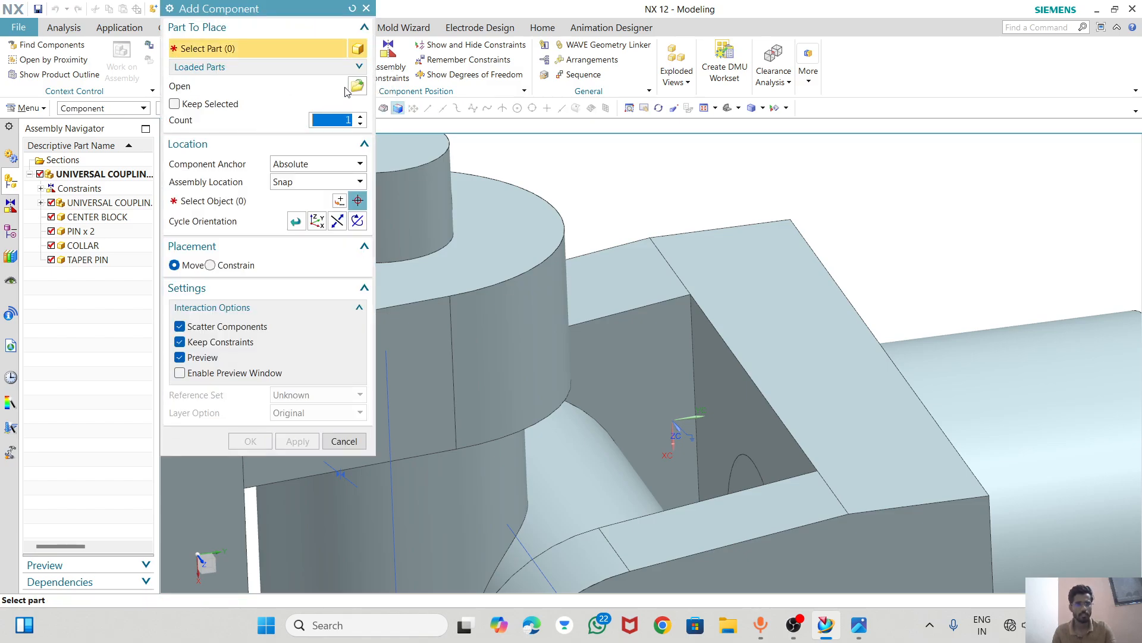
left_click(356, 87)
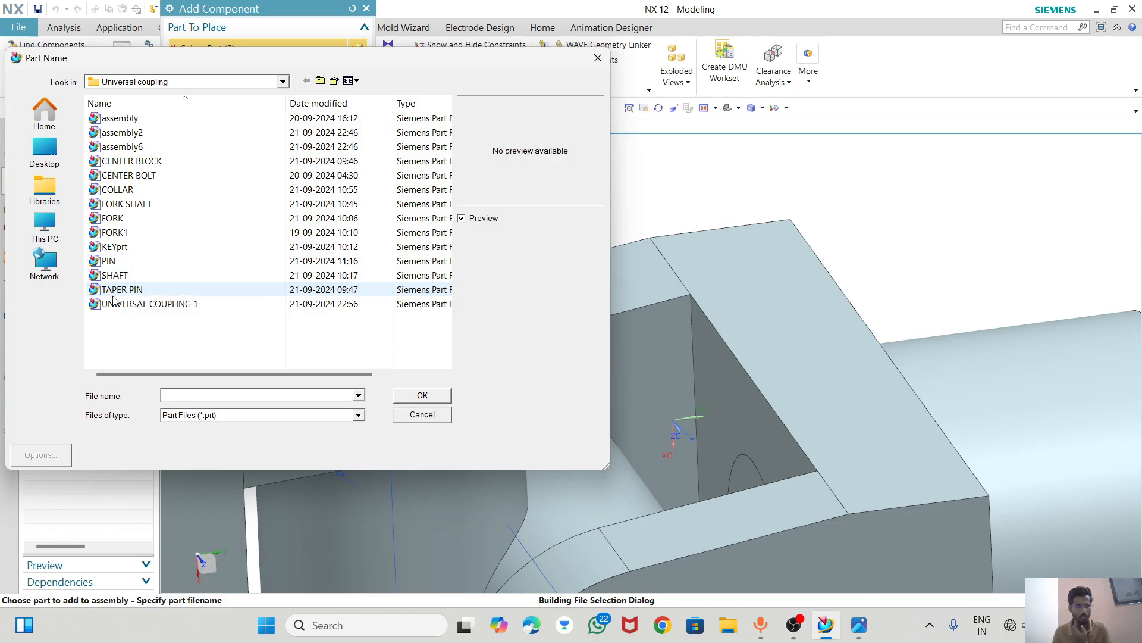
left_click(127, 190)
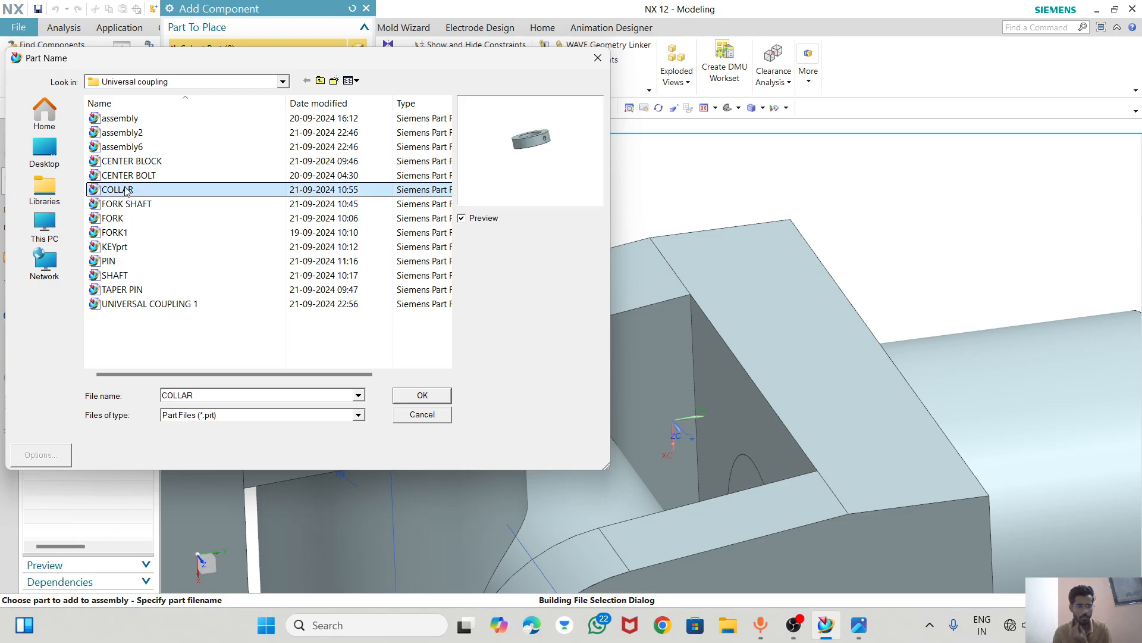
left_click(419, 396)
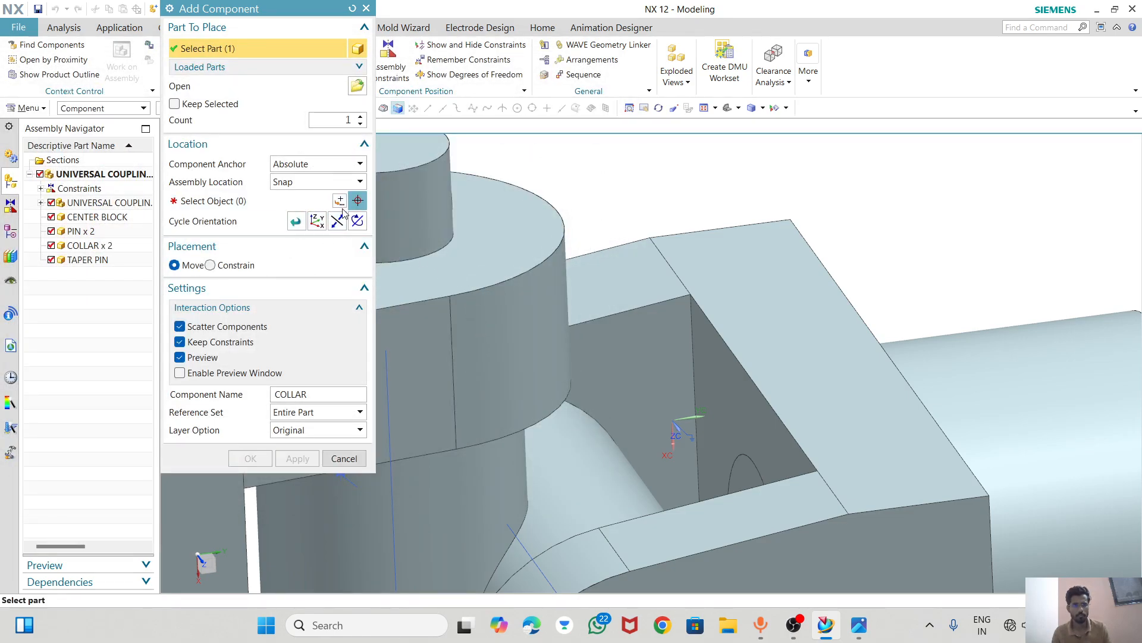
- Place the second collar at the origin and move it beyond the pin's free end, to about X -112, Y -11, Z 6.5
left_click(357, 200)
scroll(524, 253, "down", 5)
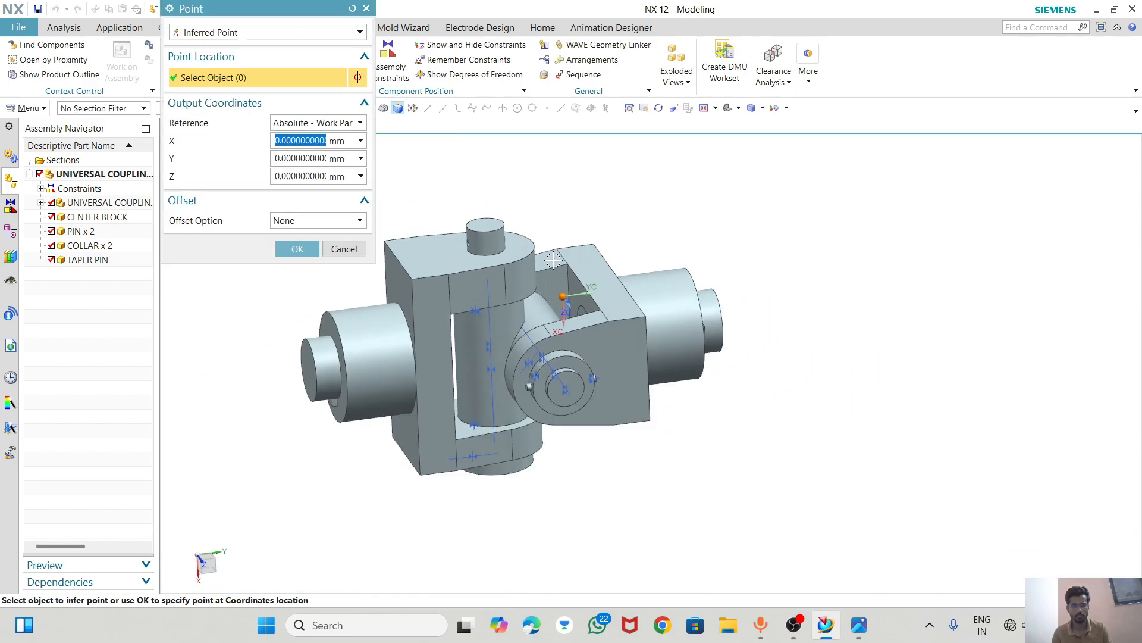
left_click(292, 249)
left_click_drag(567, 268, 545, 168)
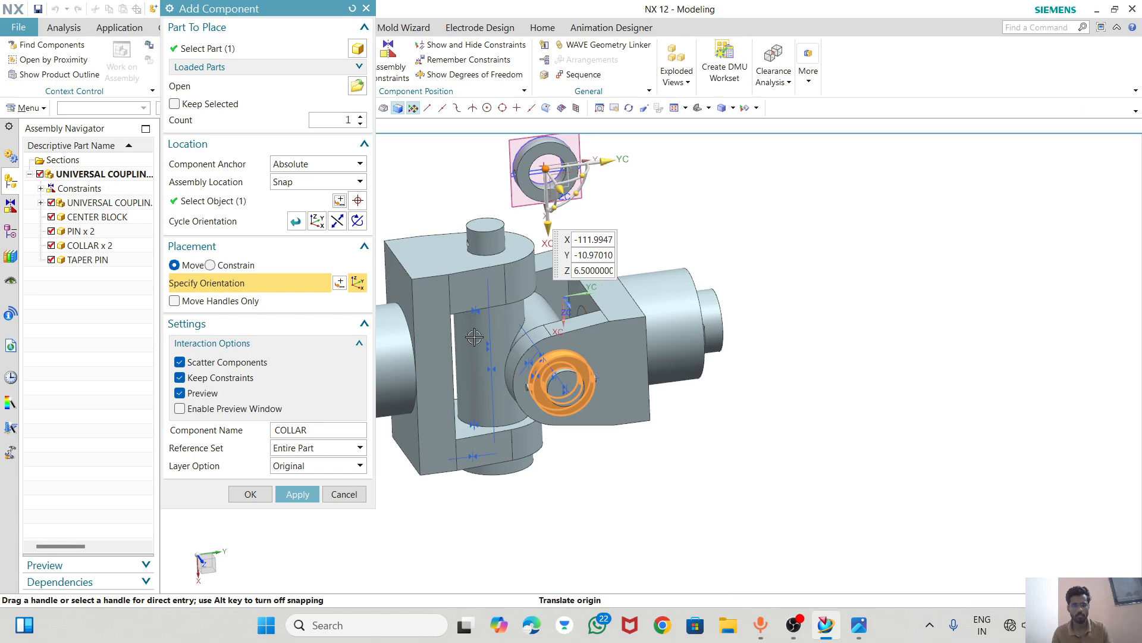
- Examine the new collar's radial holes and orientation relative to the cross hole in the pin's protruding end
middle_click_drag(523, 449, 582, 463)
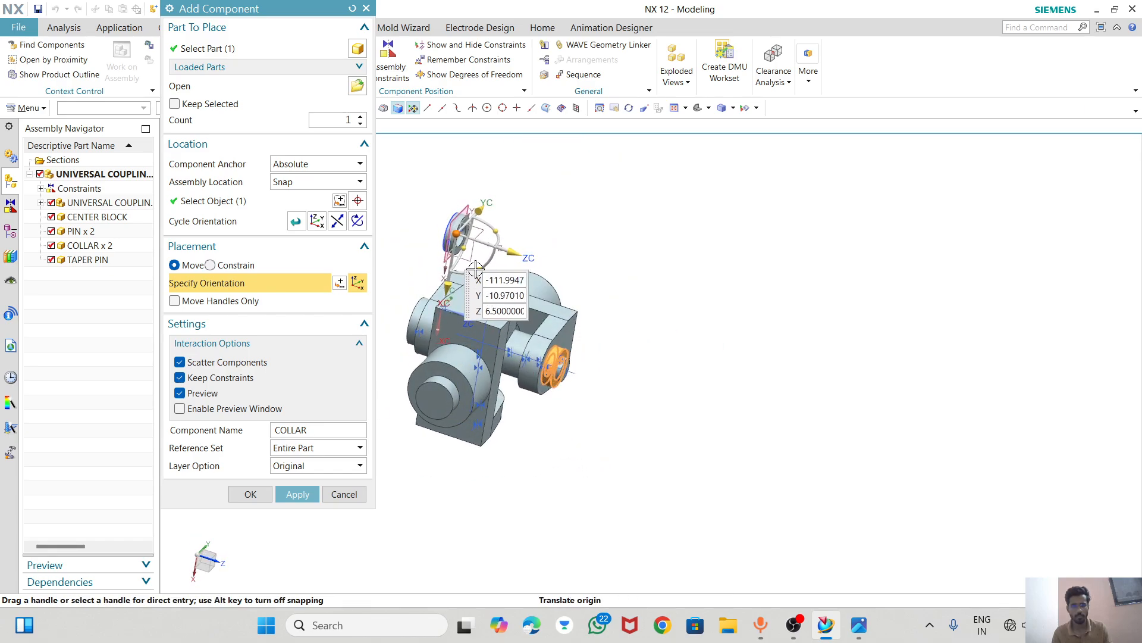
scroll(476, 269, "up", 4)
scroll(592, 252, "down", 2)
middle_click_drag(644, 350, 584, 323)
scroll(682, 183, "up", 3)
scroll(682, 183, "up", 2)
scroll(643, 238, "down", 4)
scroll(628, 252, "up", 4)
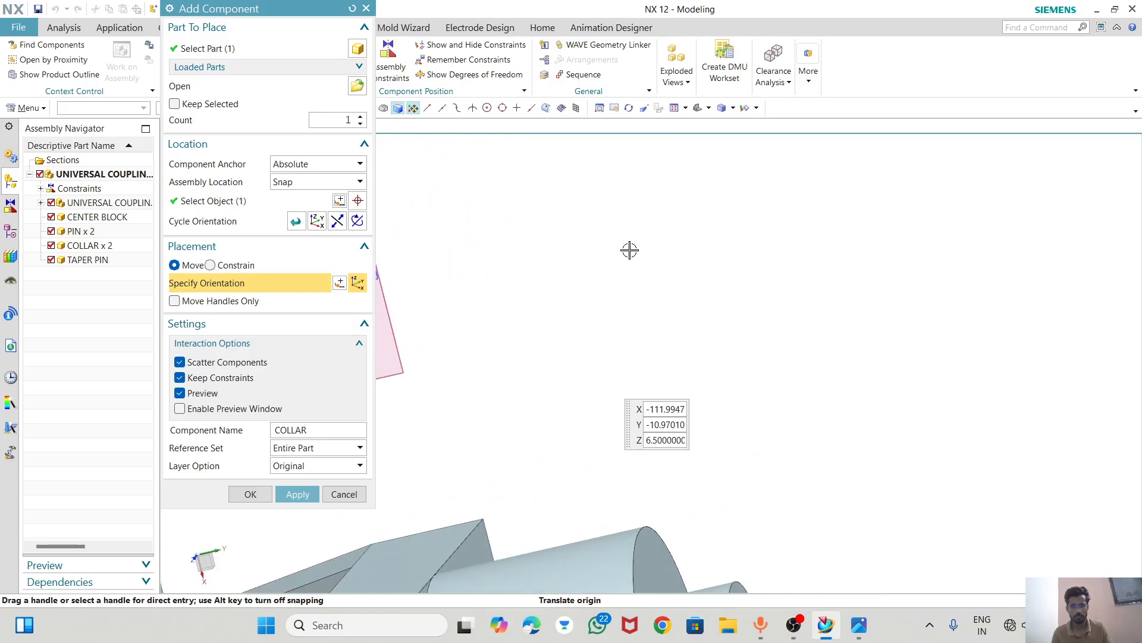
scroll(628, 252, "down", 4)
middle_click_drag(544, 326, 523, 321)
scroll(501, 285, "up", 4)
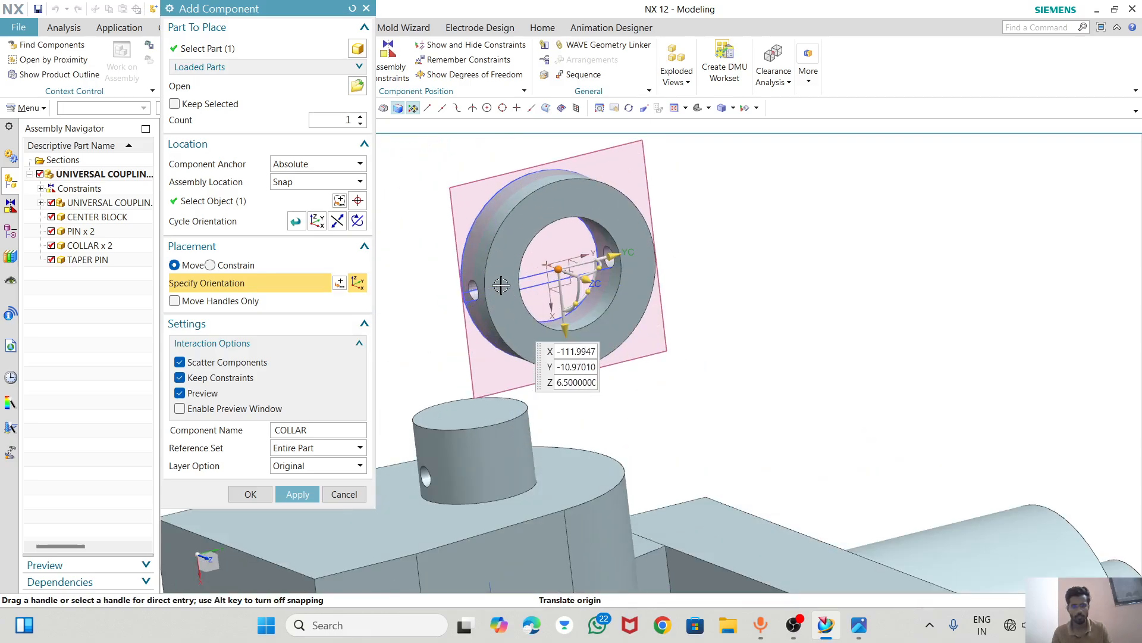
scroll(453, 296, "up", 3)
scroll(490, 293, "down", 3)
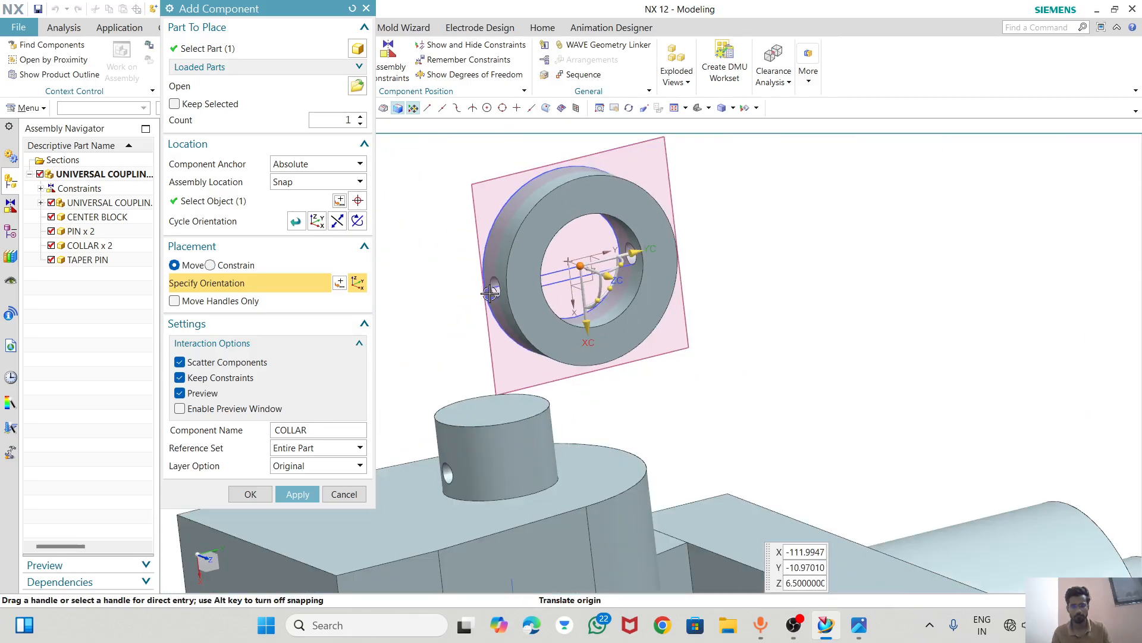
middle_click_drag(490, 292, 545, 314)
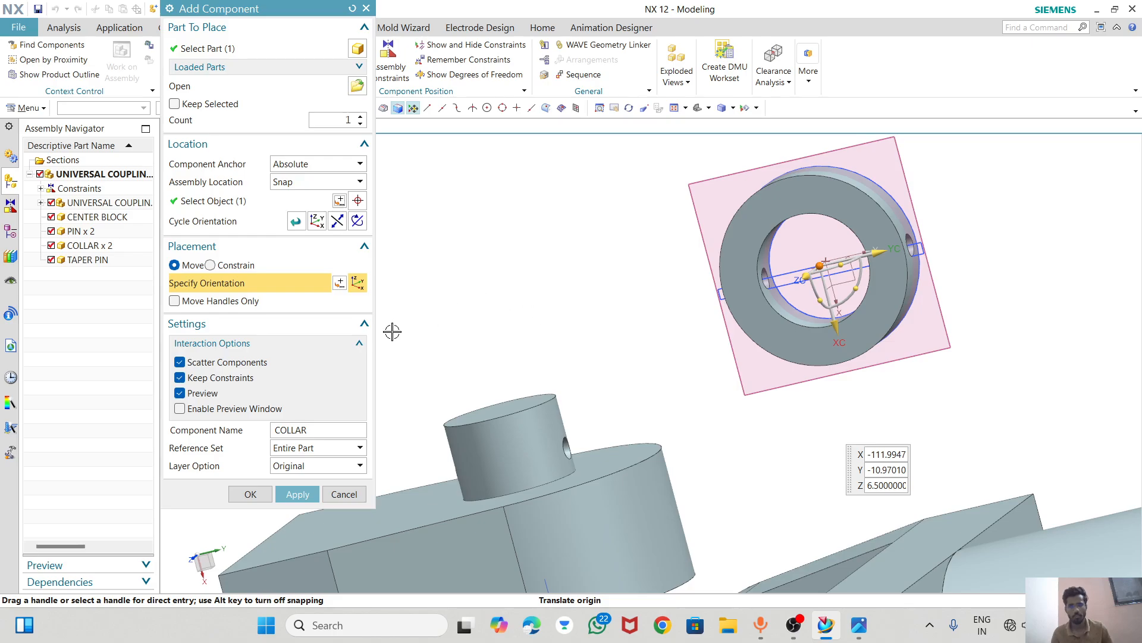
- Accept the second collar's placement and make this collar the work part
left_click(250, 493)
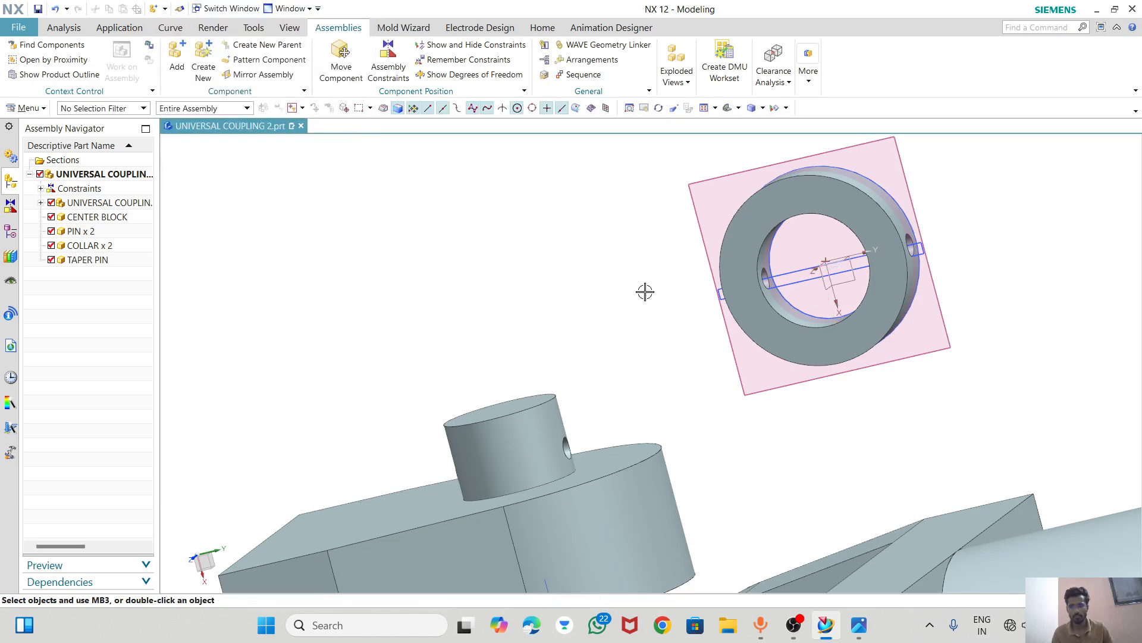
middle_click_drag(653, 295, 636, 286)
scroll(759, 258, "up", 3)
scroll(573, 297, "down", 3)
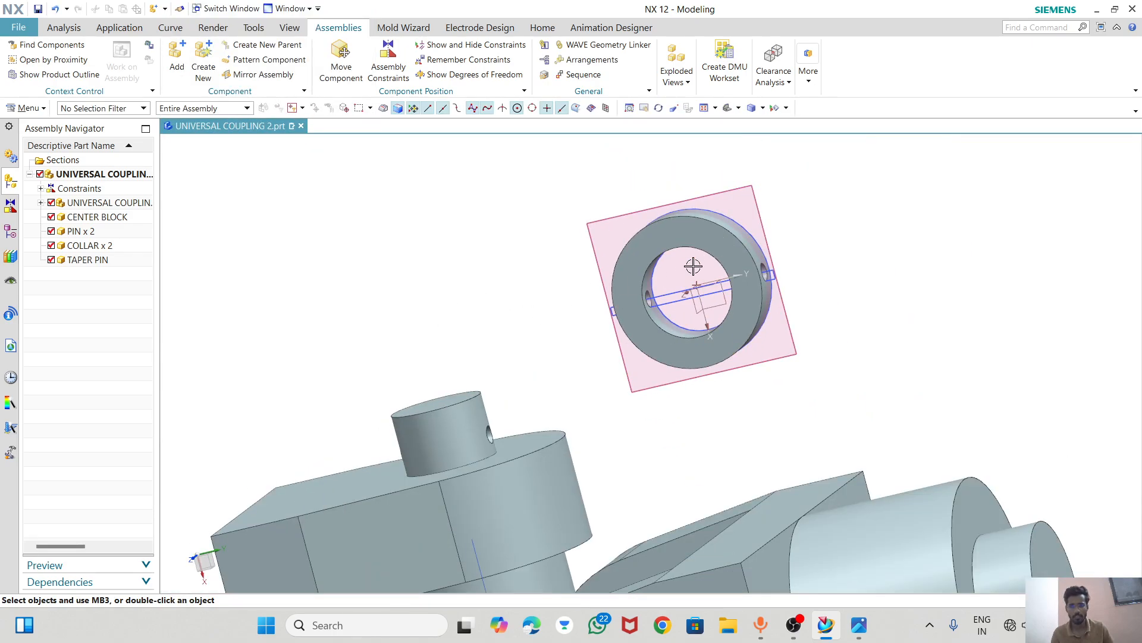
scroll(697, 266, "up", 1)
double_click(660, 218)
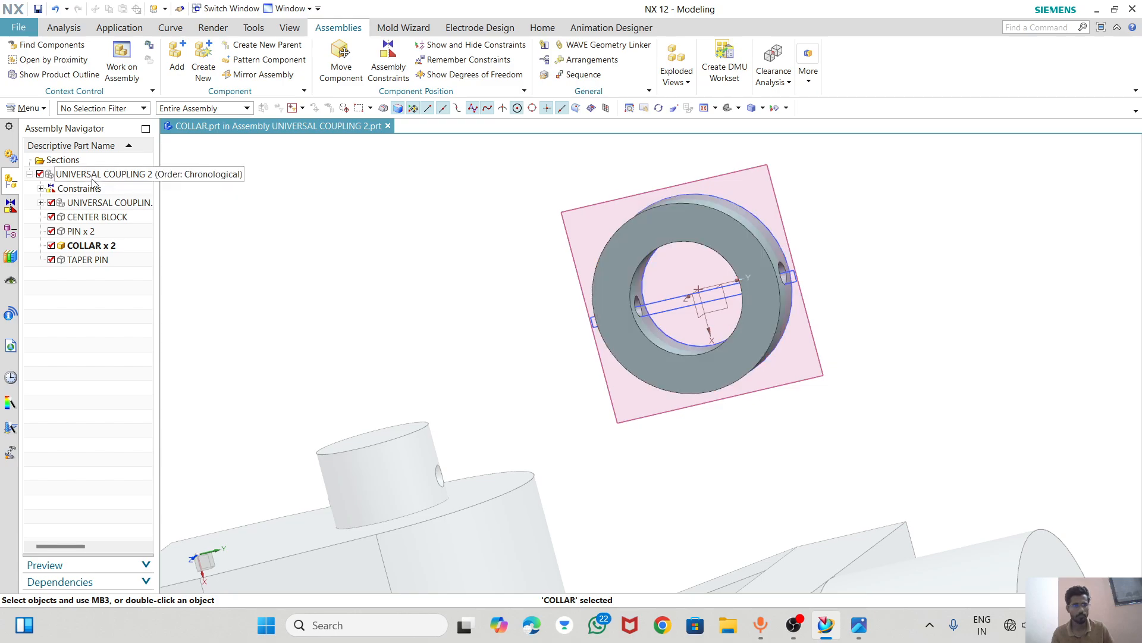
left_click(11, 232)
double_click(87, 246)
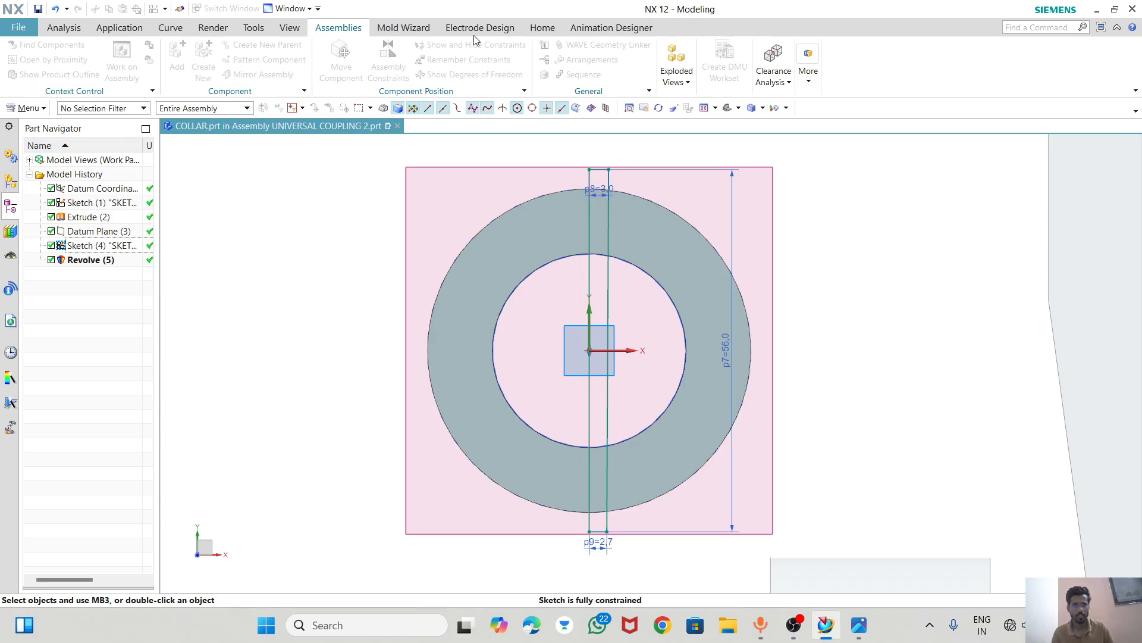
left_click(542, 27)
left_click(59, 53)
mouse_move(609, 312)
middle_mouse_down()
mouse_move(587, 341)
mouse_move(619, 319)
middle_mouse_up()
scroll(616, 307, "up", 2)
scroll(556, 375, "down", 4)
mouse_move(494, 438)
middle_mouse_down()
mouse_move(518, 439)
mouse_move(496, 437)
middle_mouse_up()
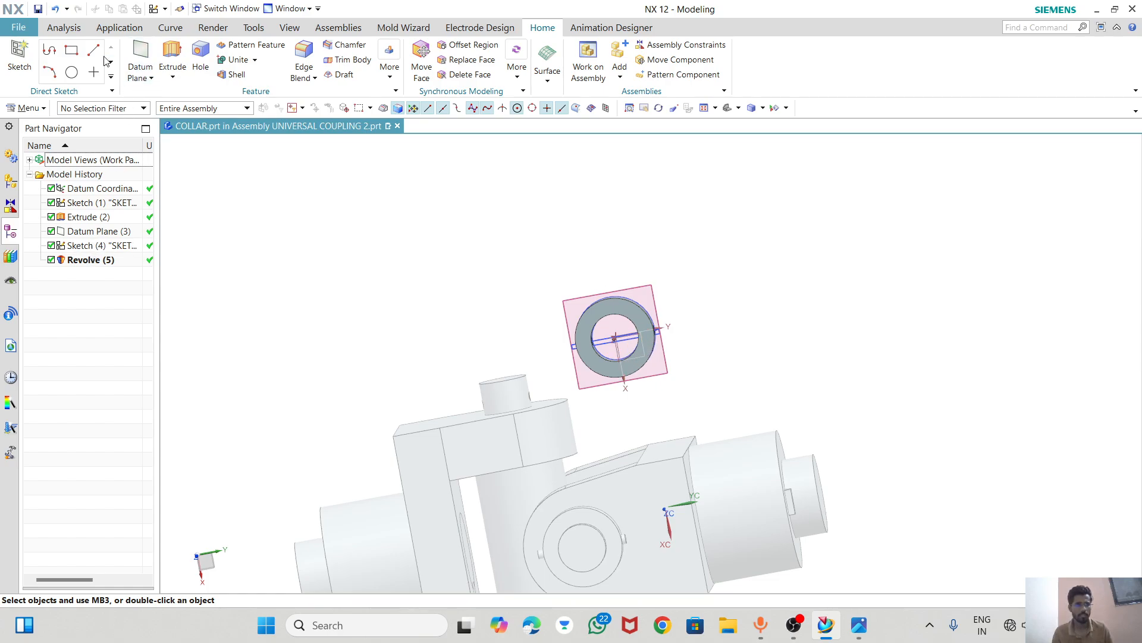
left_click(11, 181)
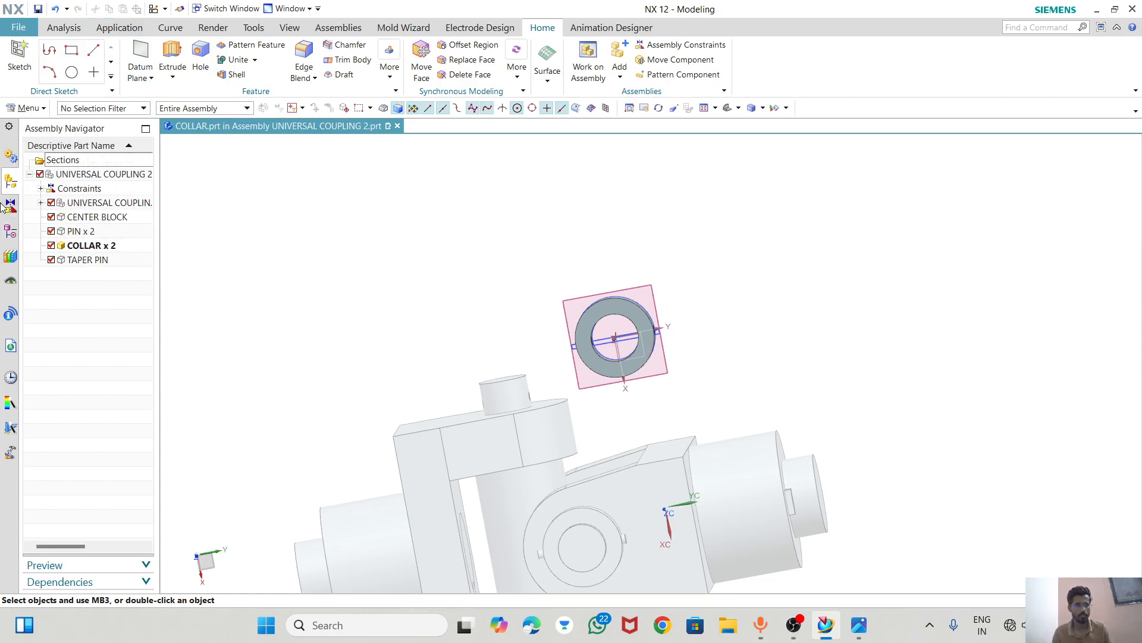
- Hide the collar's datum plane, datum coordinate system and the second sketch, Sketch (4)
left_click(11, 234)
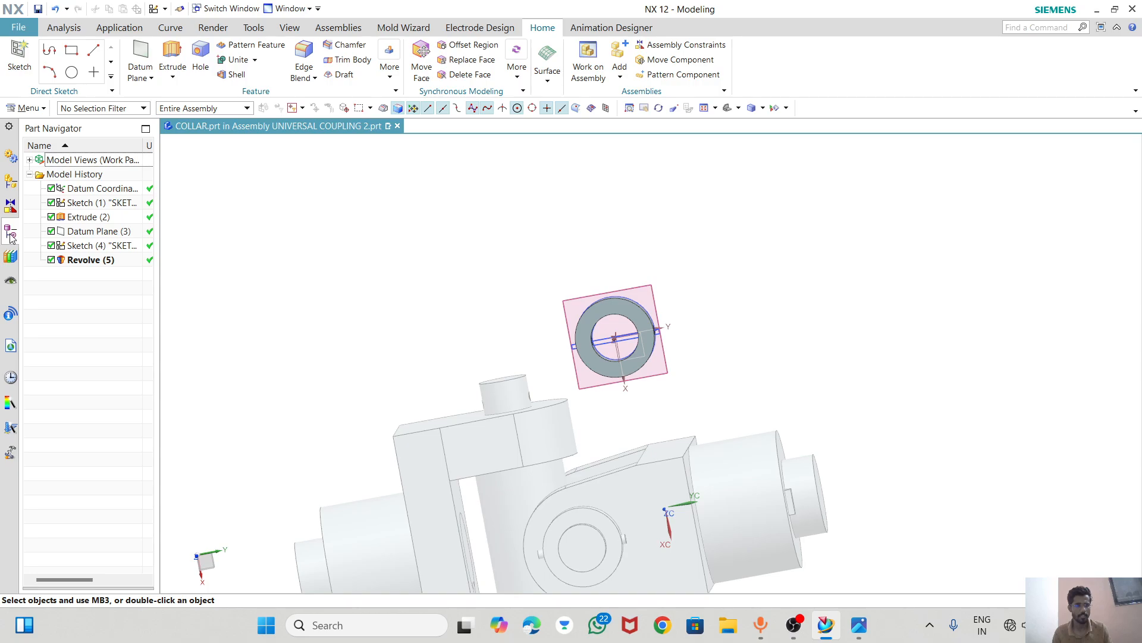
right_click(99, 232)
left_click(119, 241)
right_click(110, 189)
left_click(116, 198)
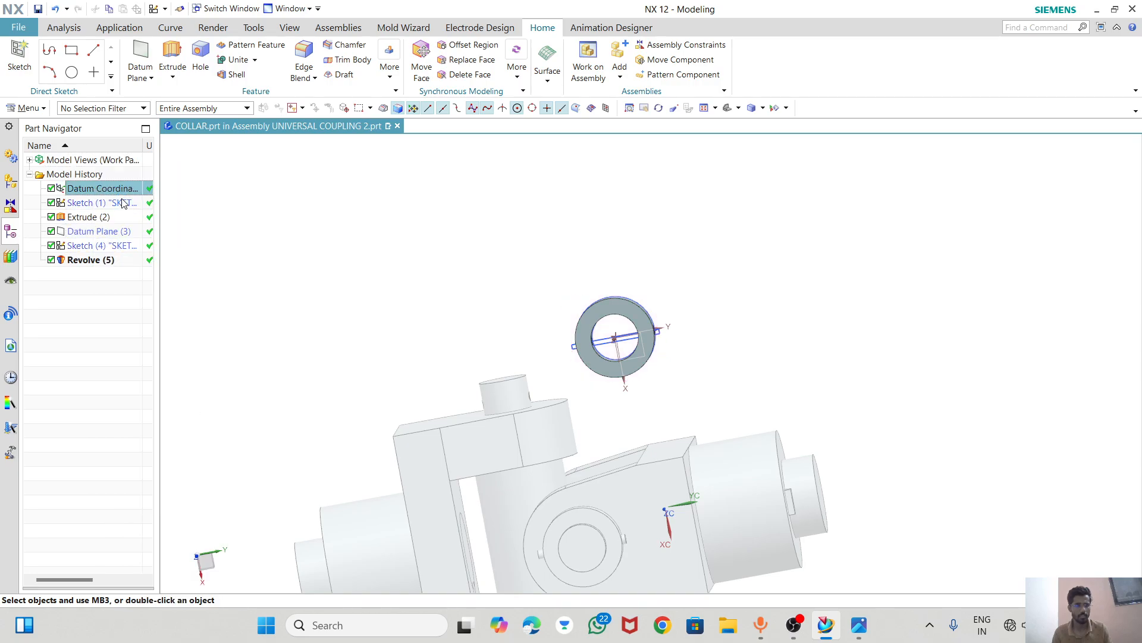
right_click(94, 251)
left_click(137, 225)
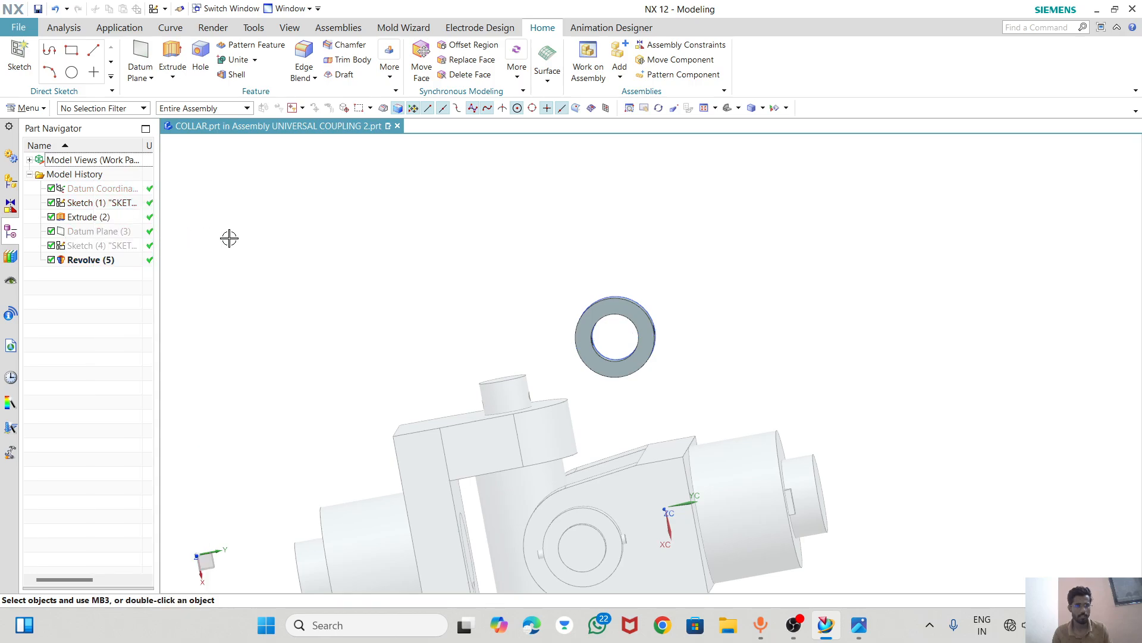
- Return the work part from the collar to the UNIVERSAL COUPLING 2 assembly
left_click(10, 181)
double_click(95, 174)
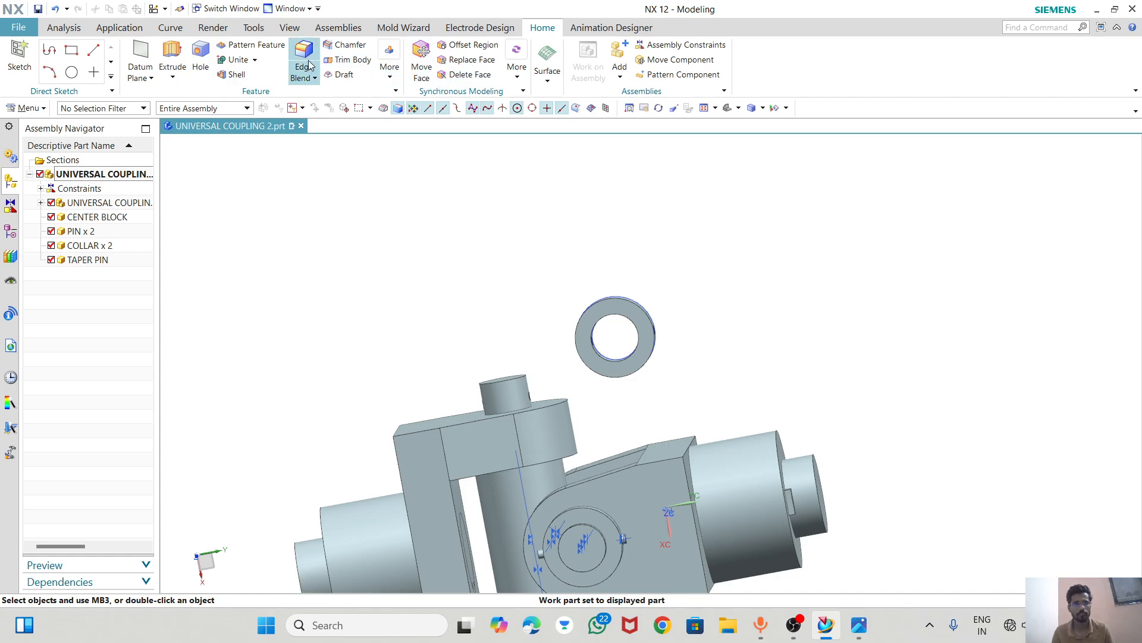
left_click(514, 75)
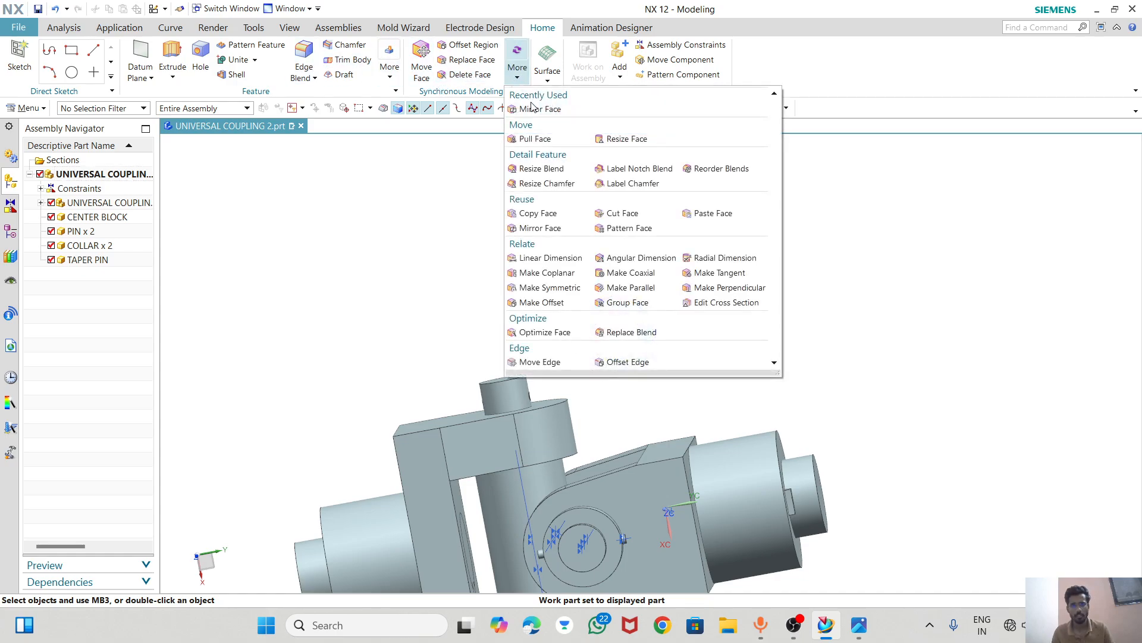
- Rotate the second collar about YC with Move Component so its bore points along the protruding pin's axis
left_click(338, 28)
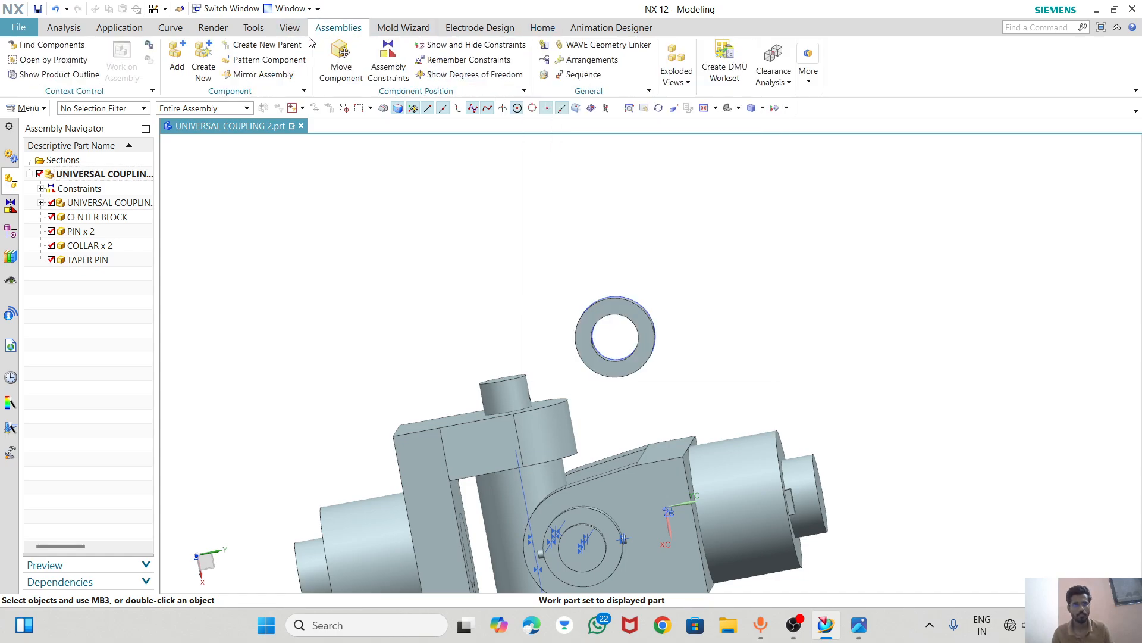
left_click(341, 60)
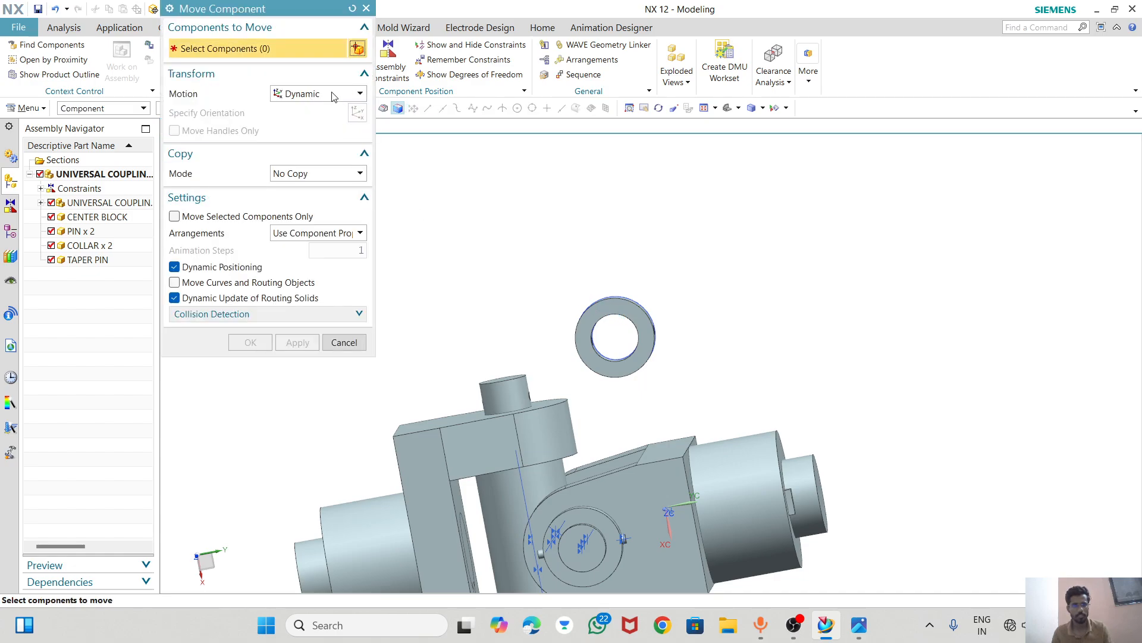
left_click(594, 316)
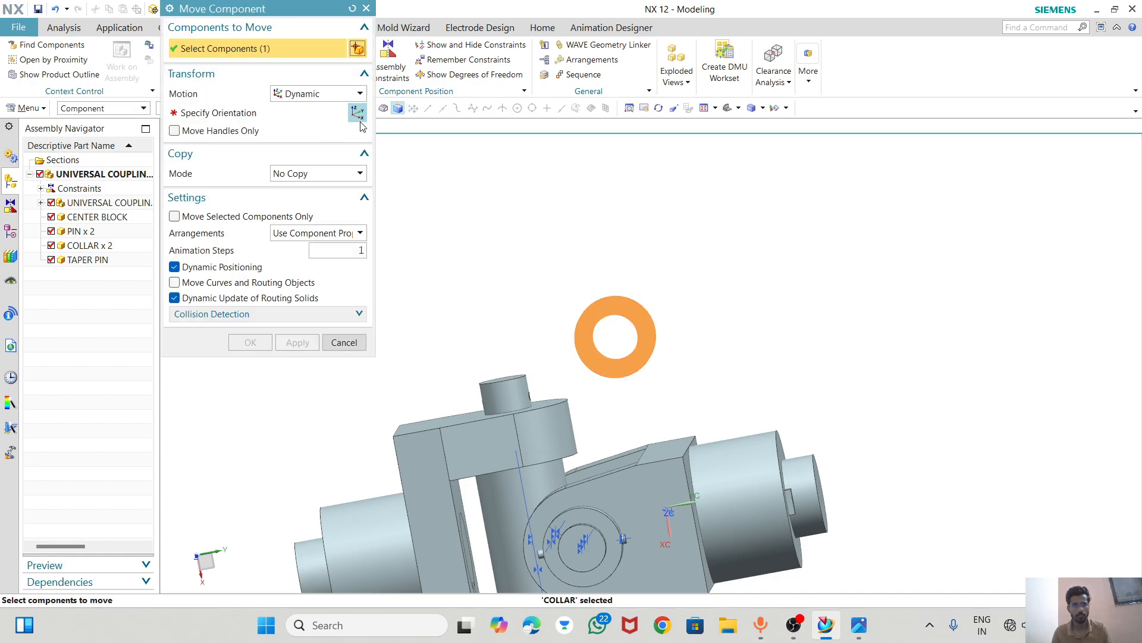
left_click(359, 116)
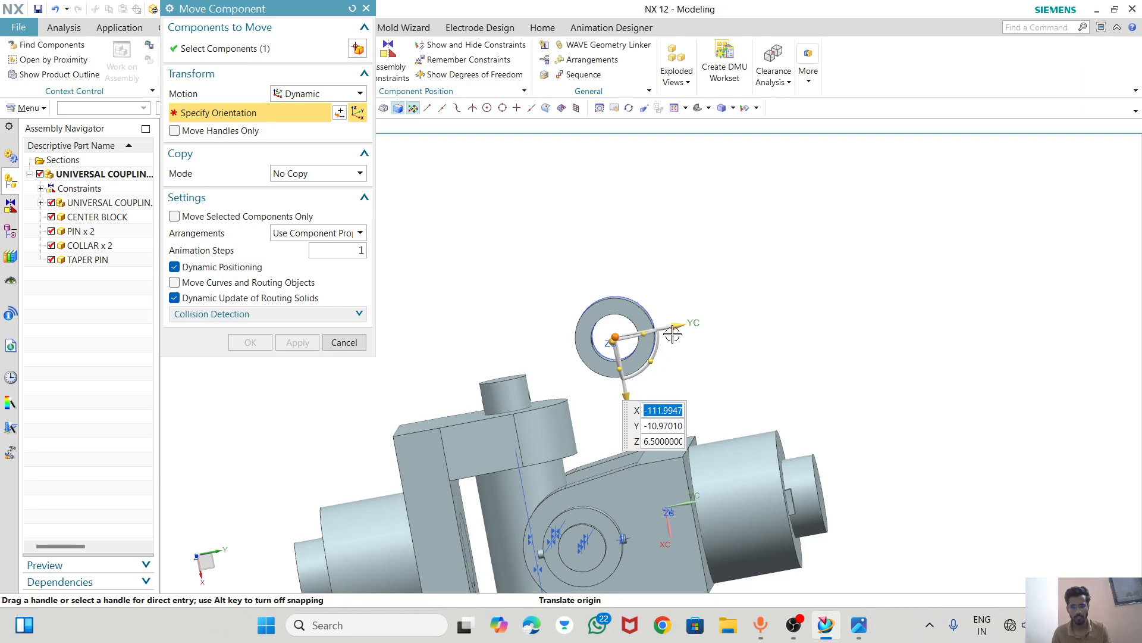
mouse_move(543, 373)
middle_mouse_down()
mouse_move(564, 368)
mouse_move(564, 378)
middle_mouse_up()
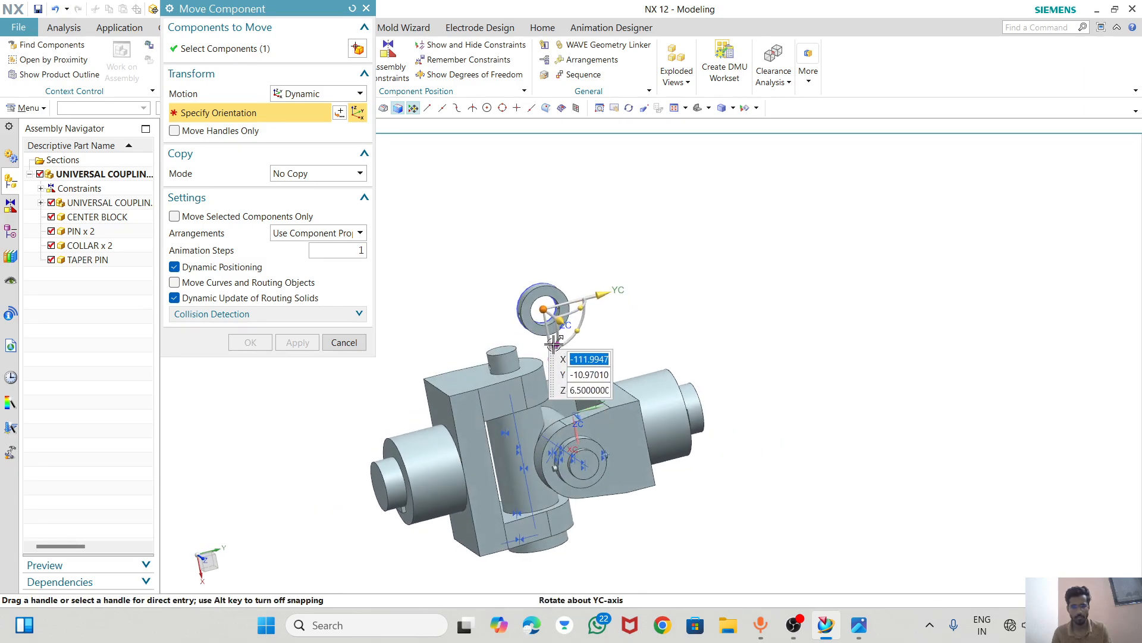
left_click_drag(556, 347, 552, 307)
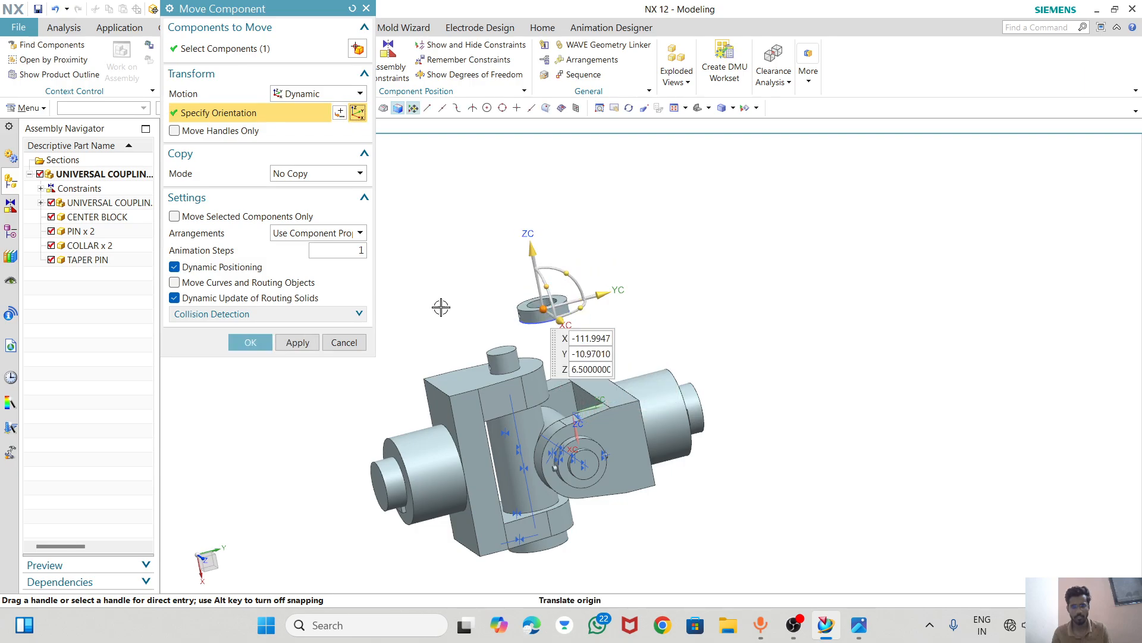
left_click(251, 344)
- Align the second collar's bore centerline with the protruding pin's axis using an Infer Center/Axis constraint
middle_click_drag(529, 352, 515, 363)
left_click(388, 59)
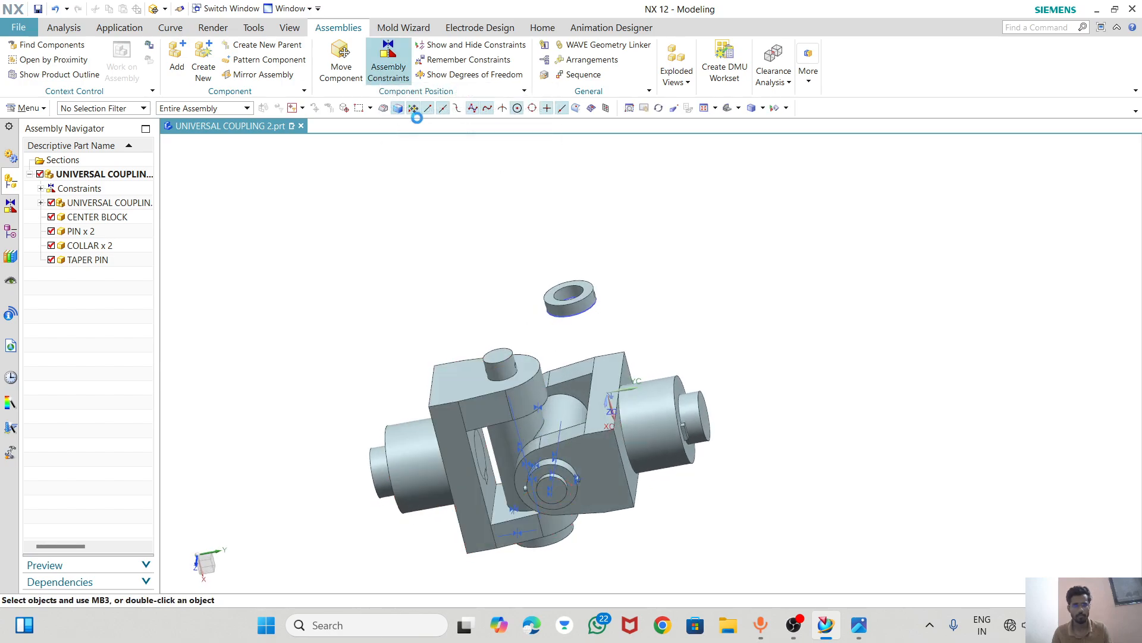
left_click(316, 130)
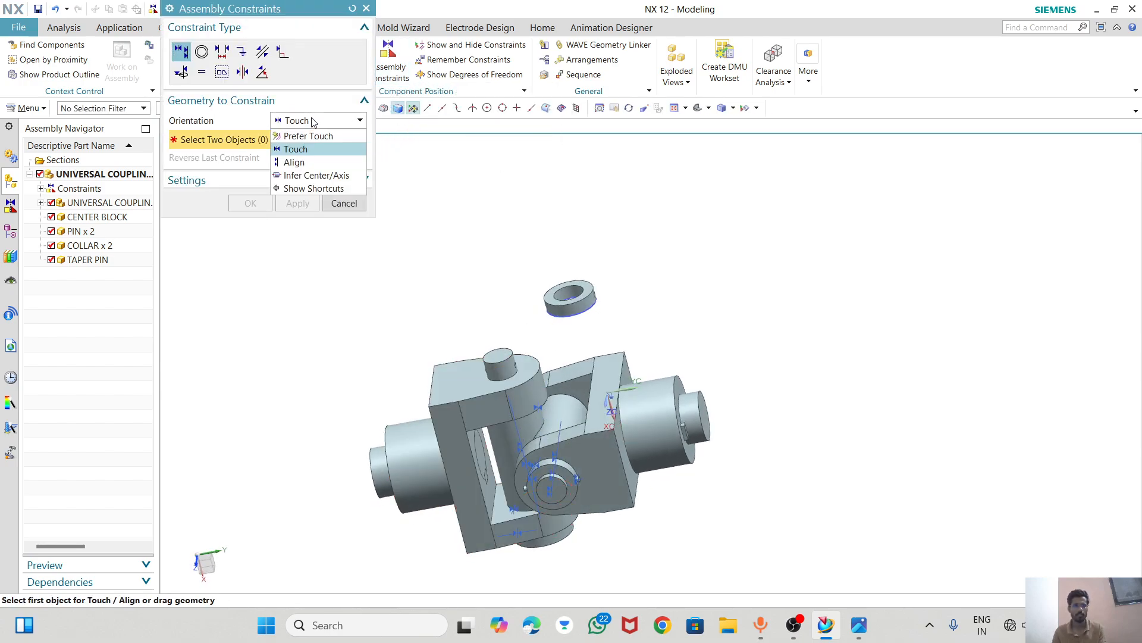
left_click(311, 161)
left_click(315, 131)
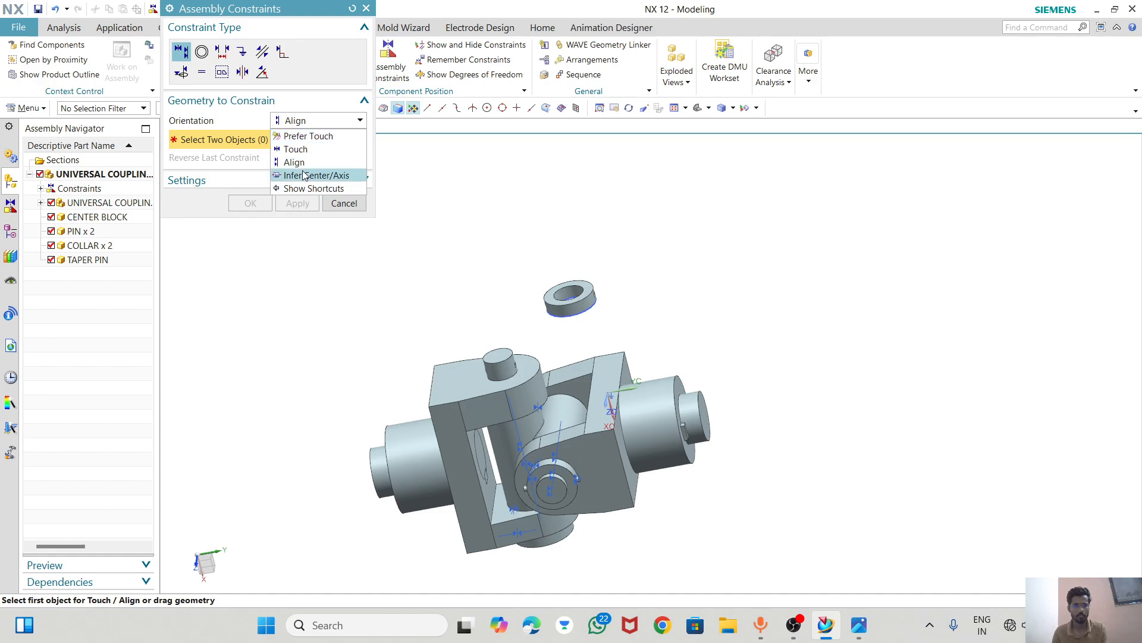
left_click(306, 174)
scroll(585, 285, "up", 3)
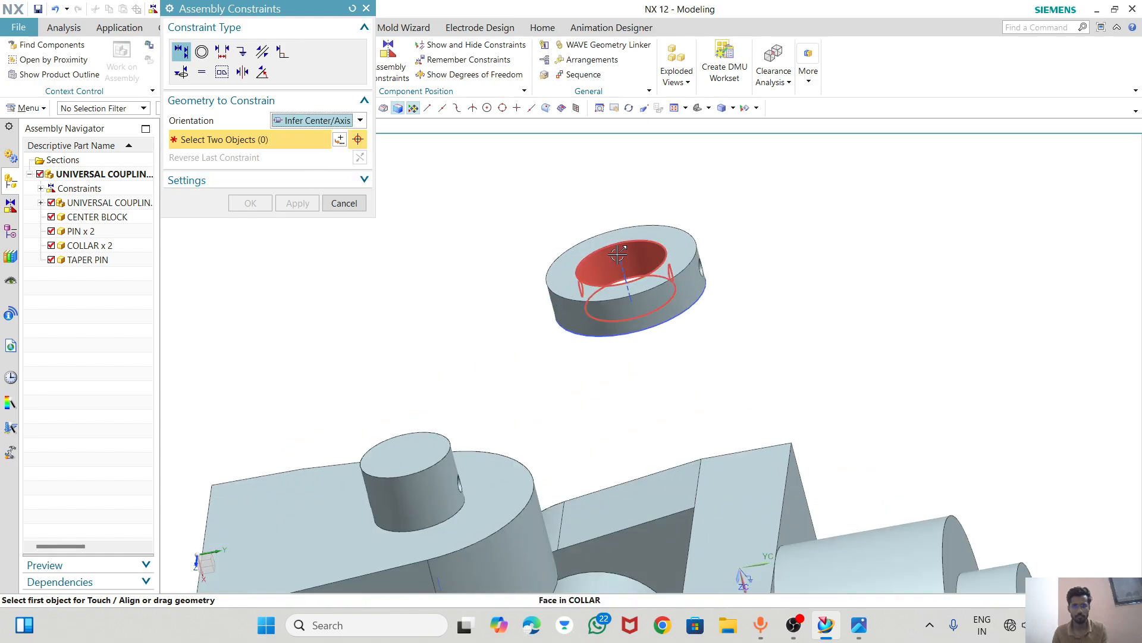
left_click(631, 271)
scroll(630, 270, "down", 3)
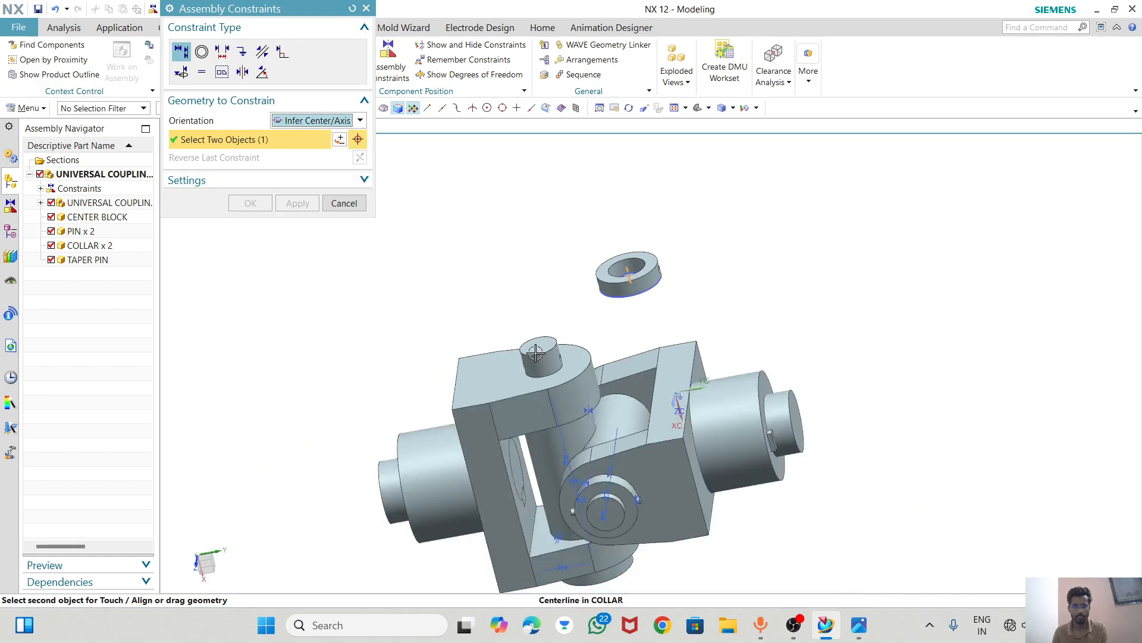
scroll(542, 355, "up", 1)
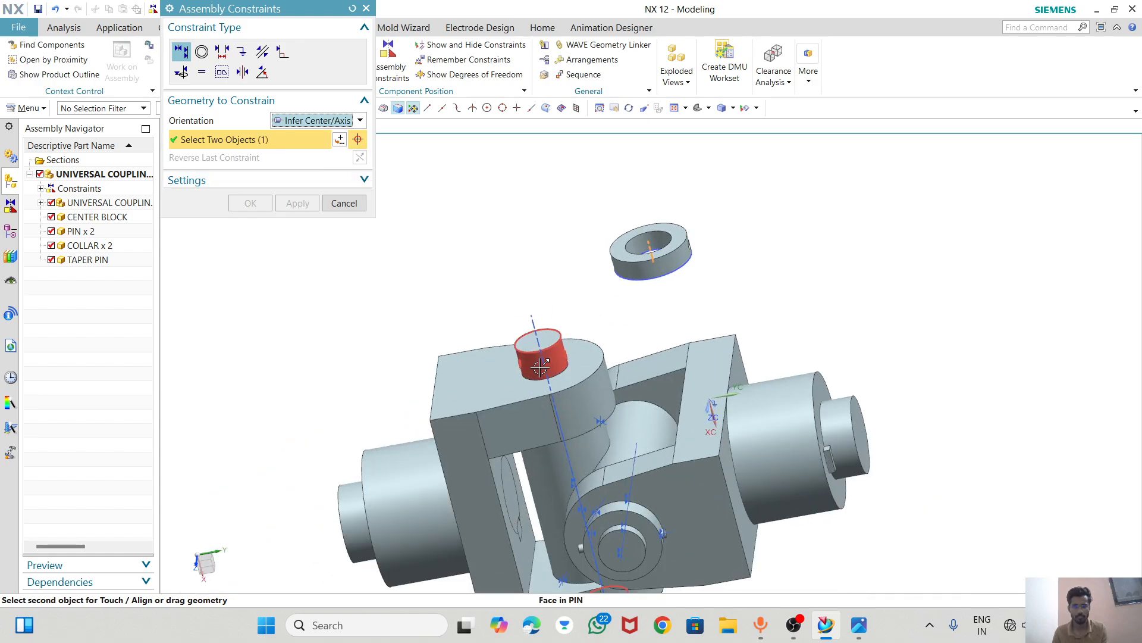
left_click(532, 322)
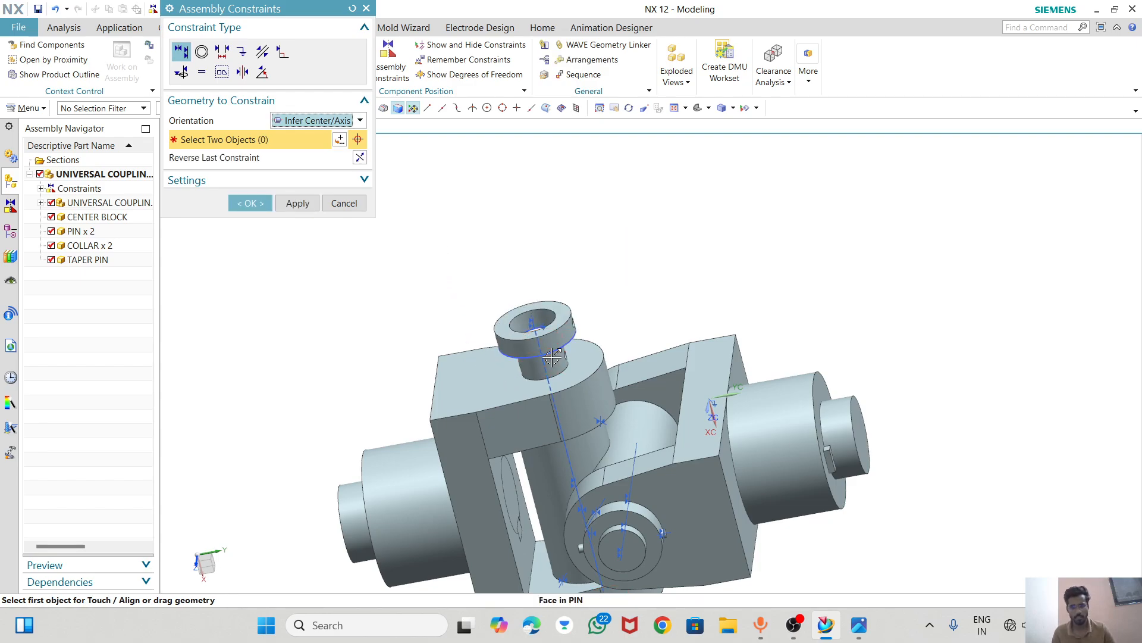
- Constrain the second collar's underside to touch the fork's outer face around the pin and accept the constraints
left_click(337, 121)
left_click(304, 152)
middle_click_drag(398, 301, 418, 263)
scroll(527, 280, "up", 4)
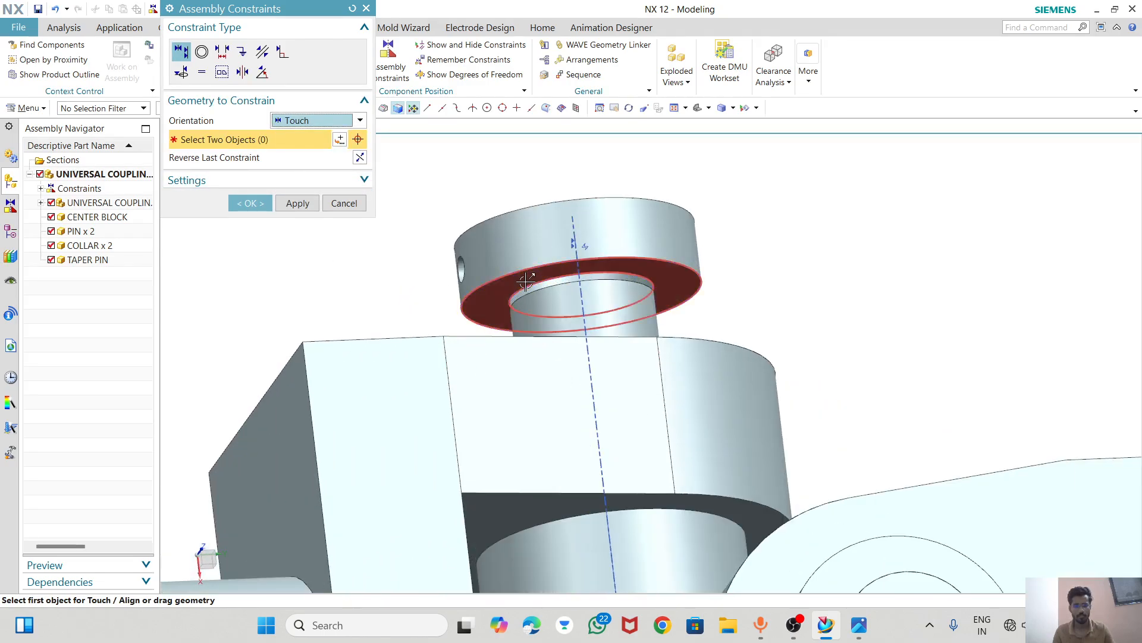
scroll(527, 281, "up", 3)
left_click(507, 284)
scroll(509, 286, "down", 5)
middle_click_drag(509, 285, 480, 395)
left_click(461, 437)
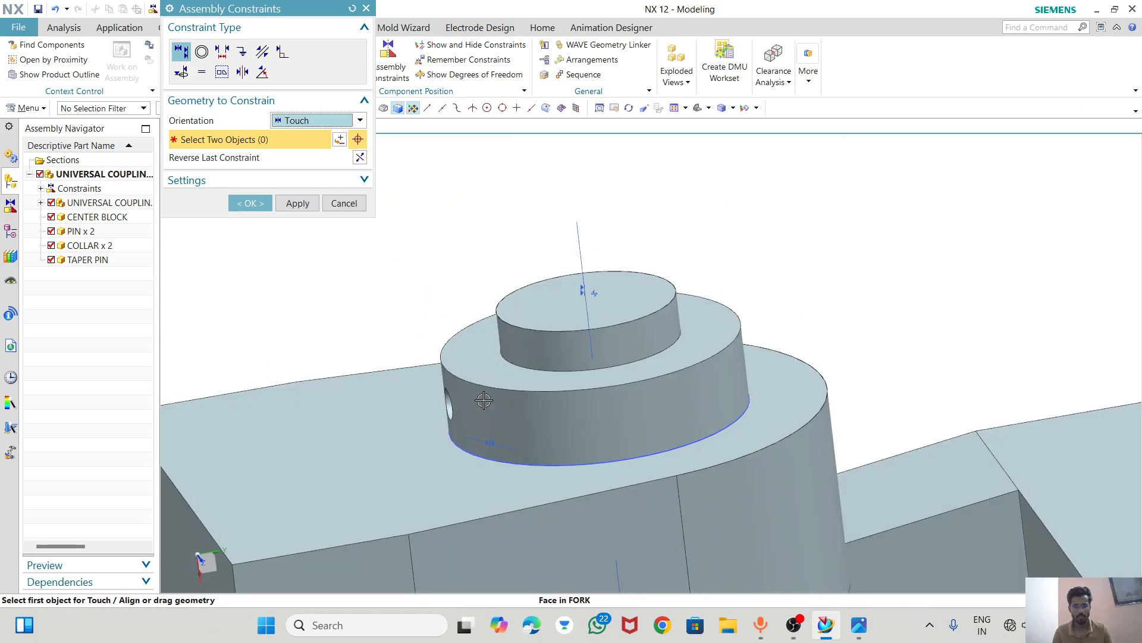
left_click(250, 209)
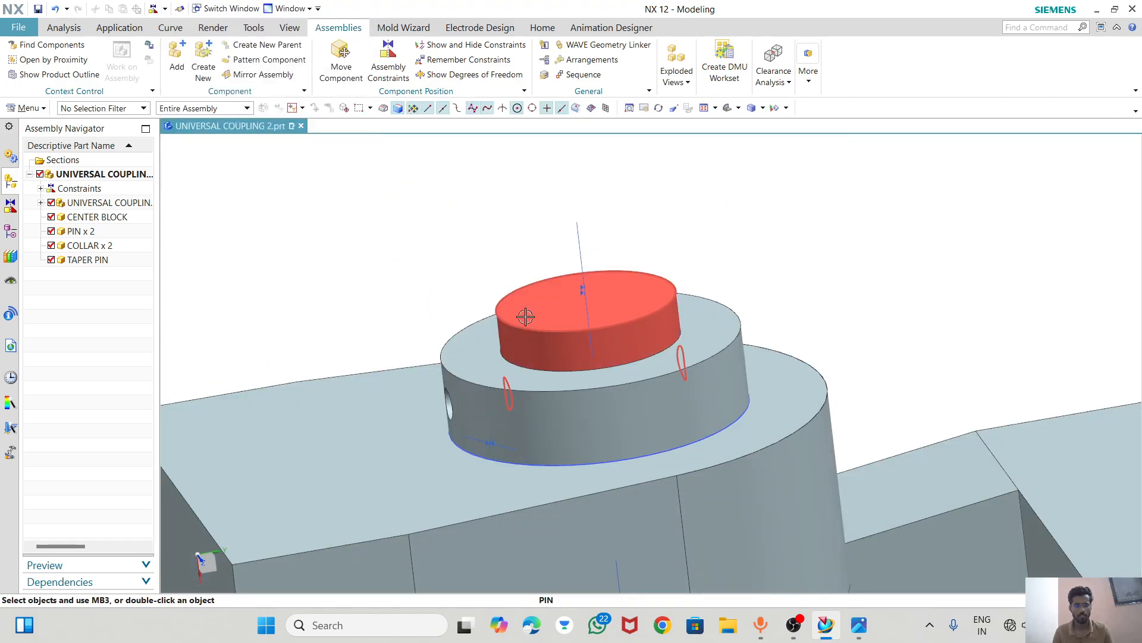
- Hide Sketch (1) in the second collar and return the work part to the UNIVERSAL COUPLING 2 assembly
scroll(525, 317, "down", 1)
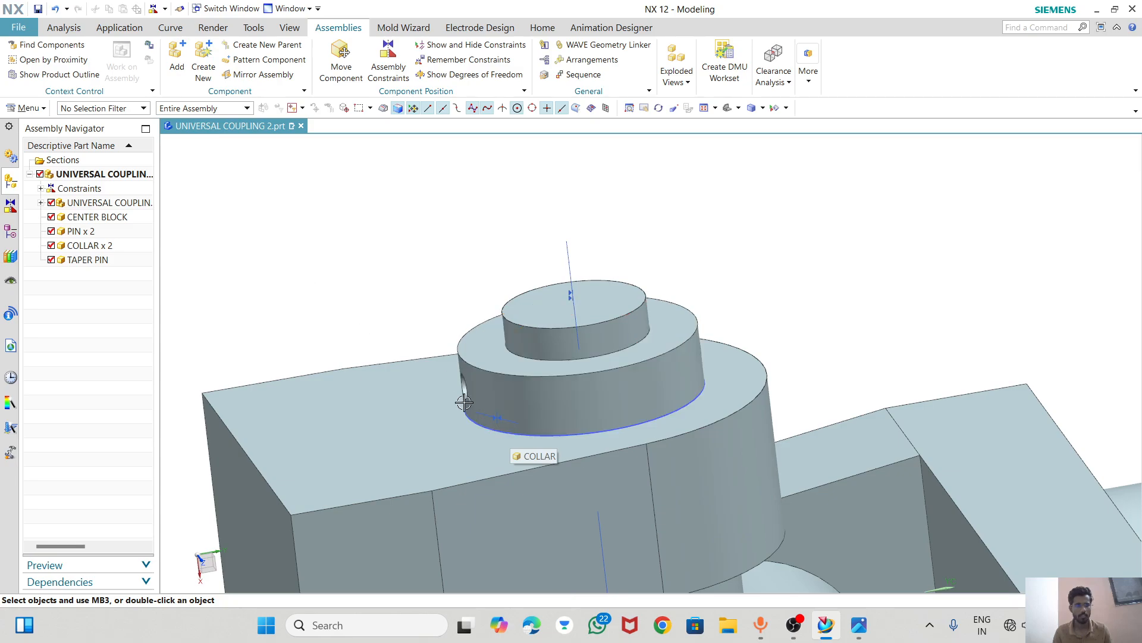
double_click(510, 395)
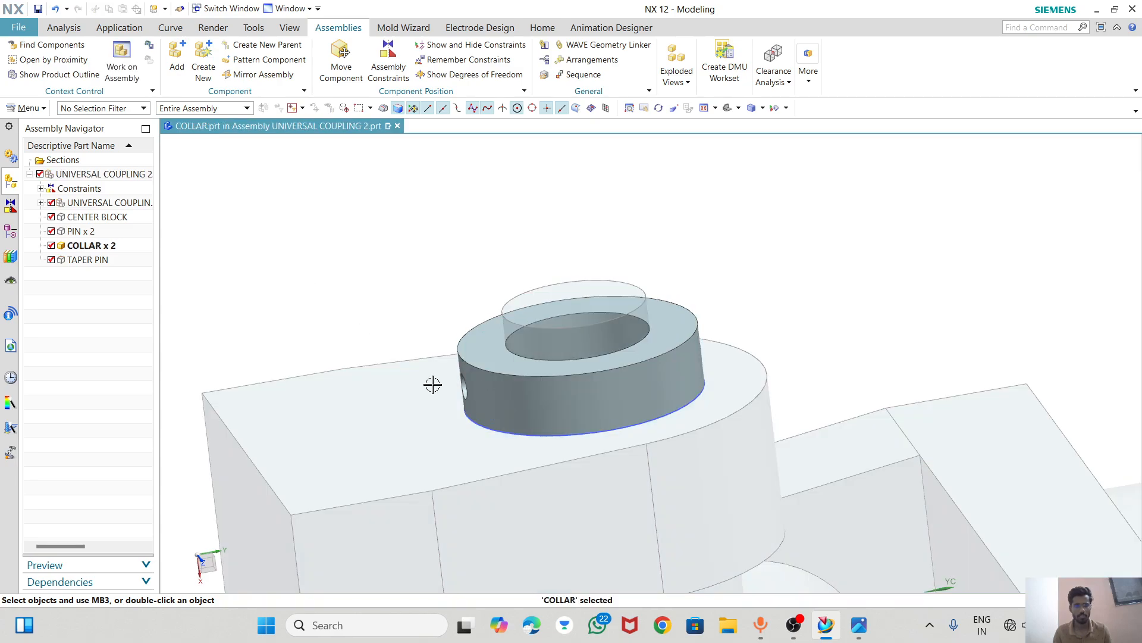
left_click(11, 232)
right_click(83, 203)
left_click(119, 214)
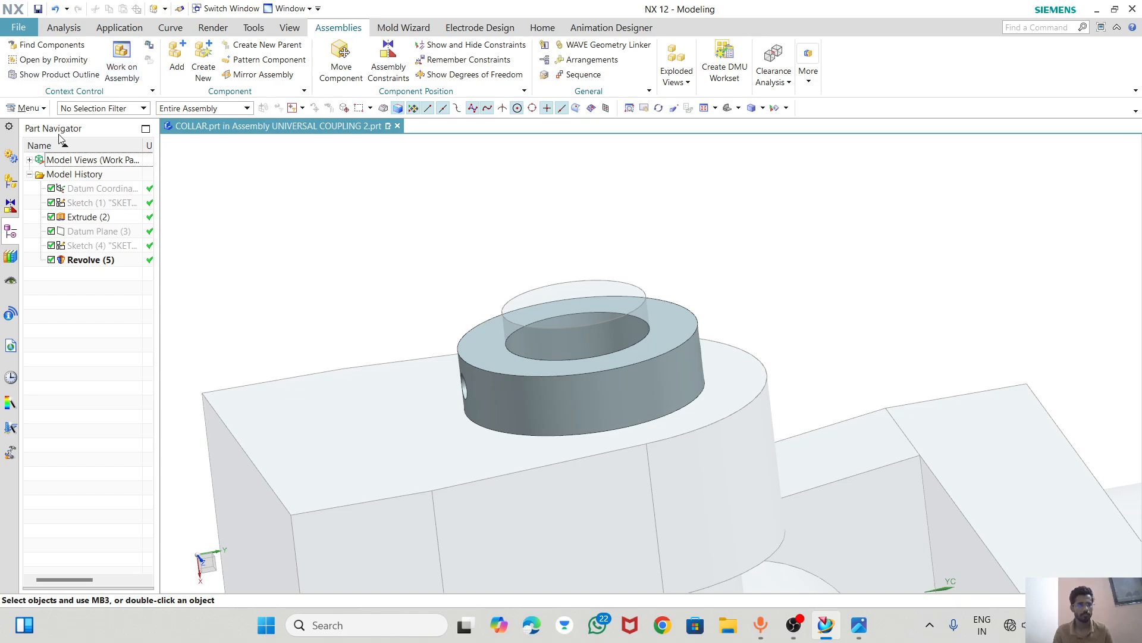
left_click(10, 179)
double_click(101, 174)
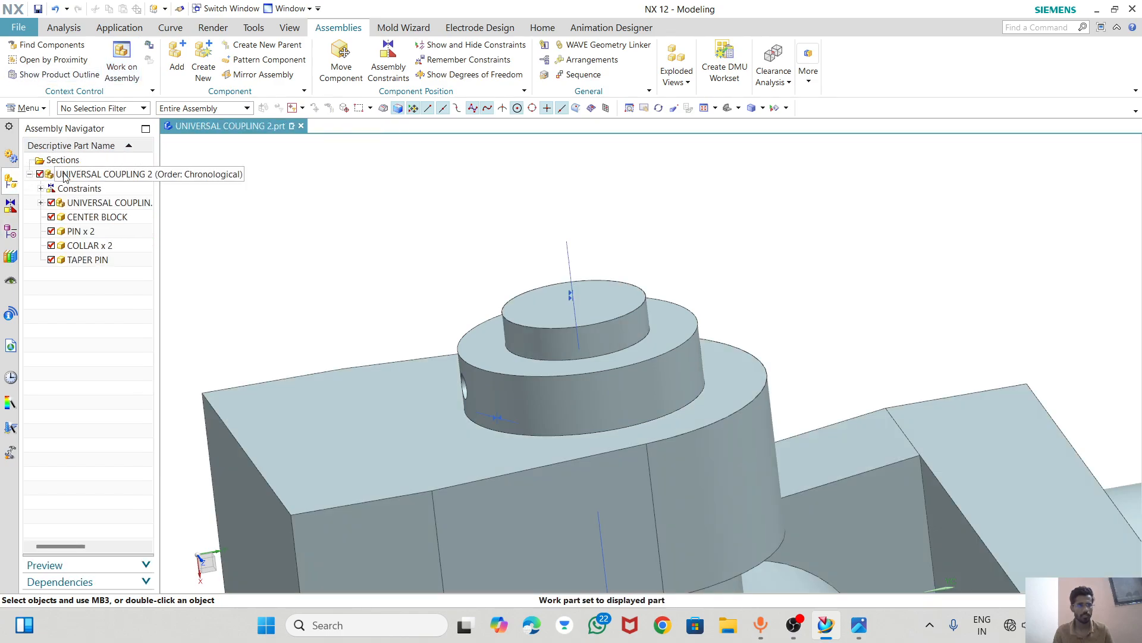
- Add the TAPER PIN part to the assembly, locating it at the absolute origin (0, 0, 0)
scroll(528, 243, "down", 3)
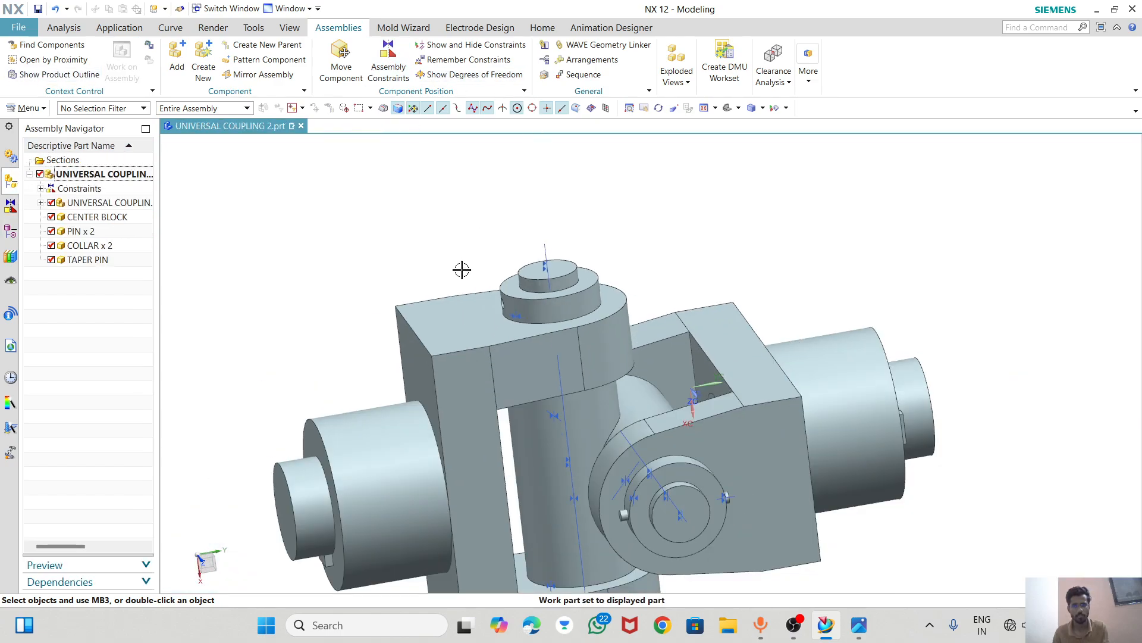
middle_click_drag(440, 252, 400, 245)
middle_click_drag(608, 292, 522, 263)
left_click(177, 59)
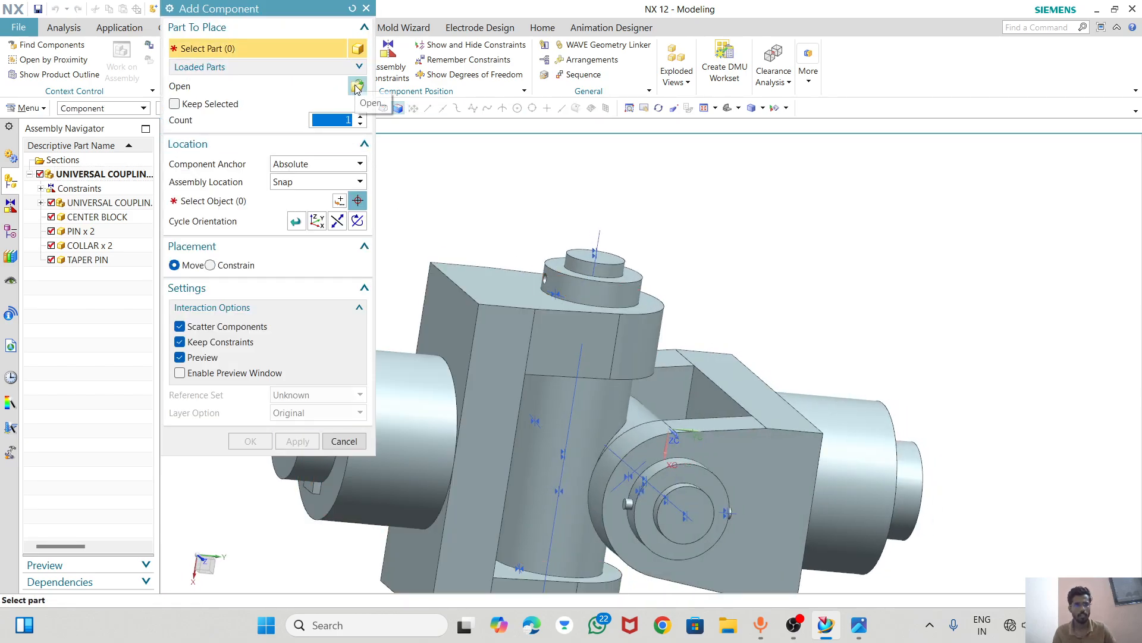
left_click(357, 87)
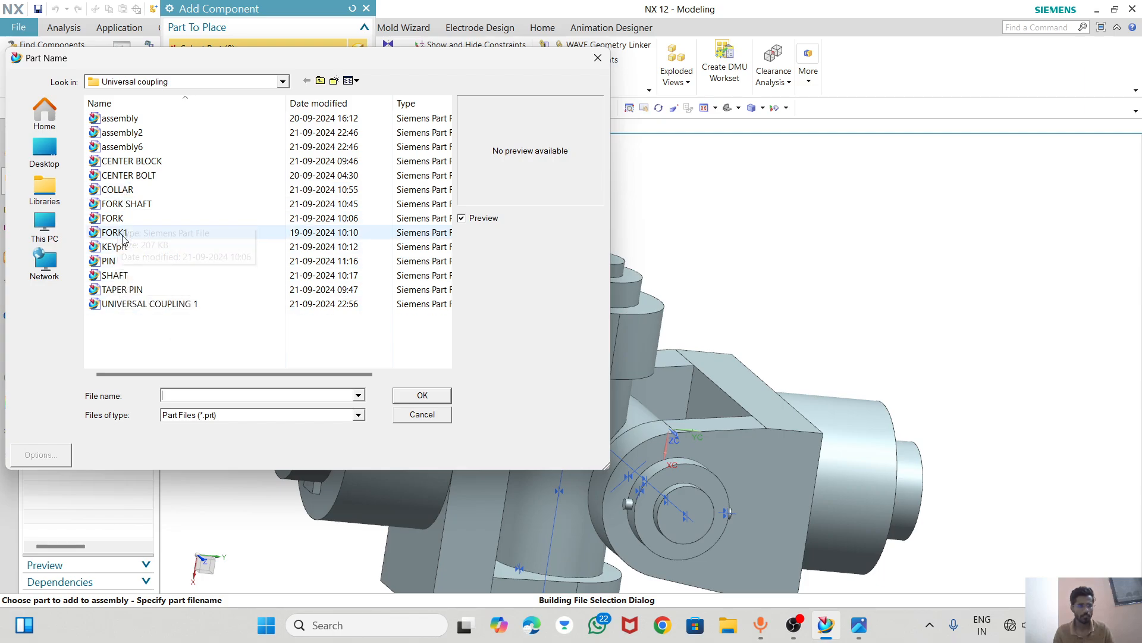
left_click(122, 289)
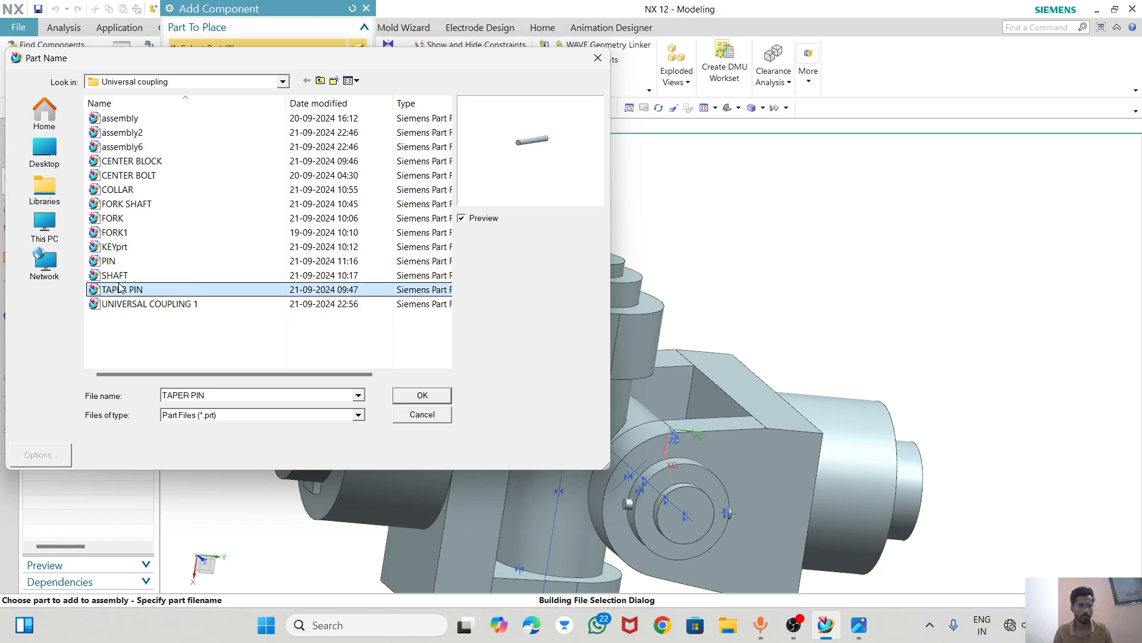
left_click(402, 395)
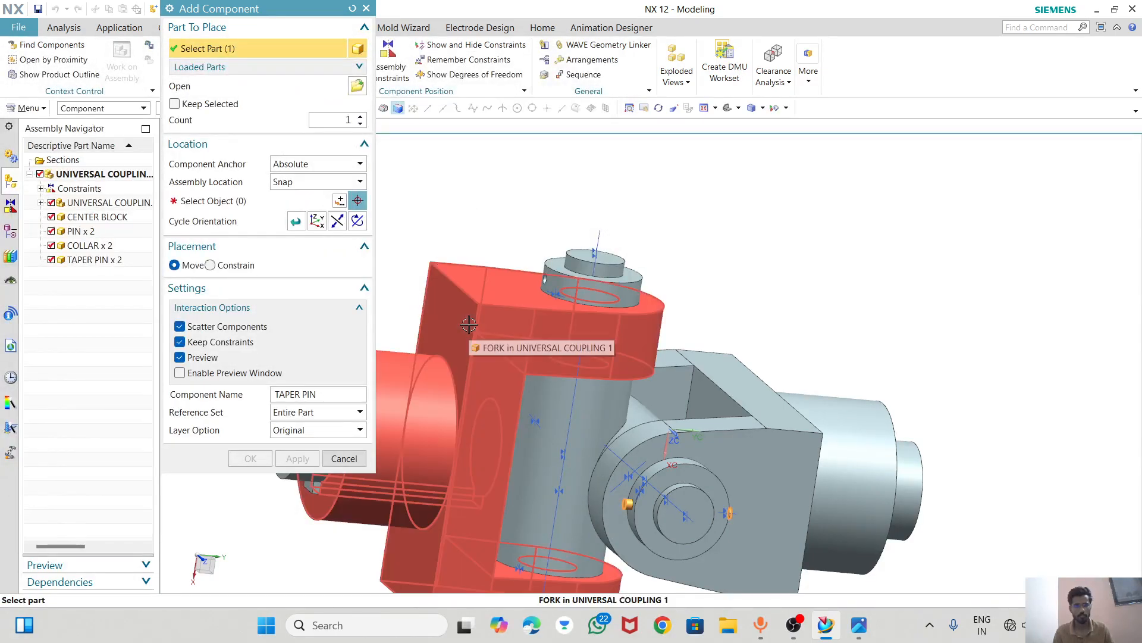
left_click(339, 202)
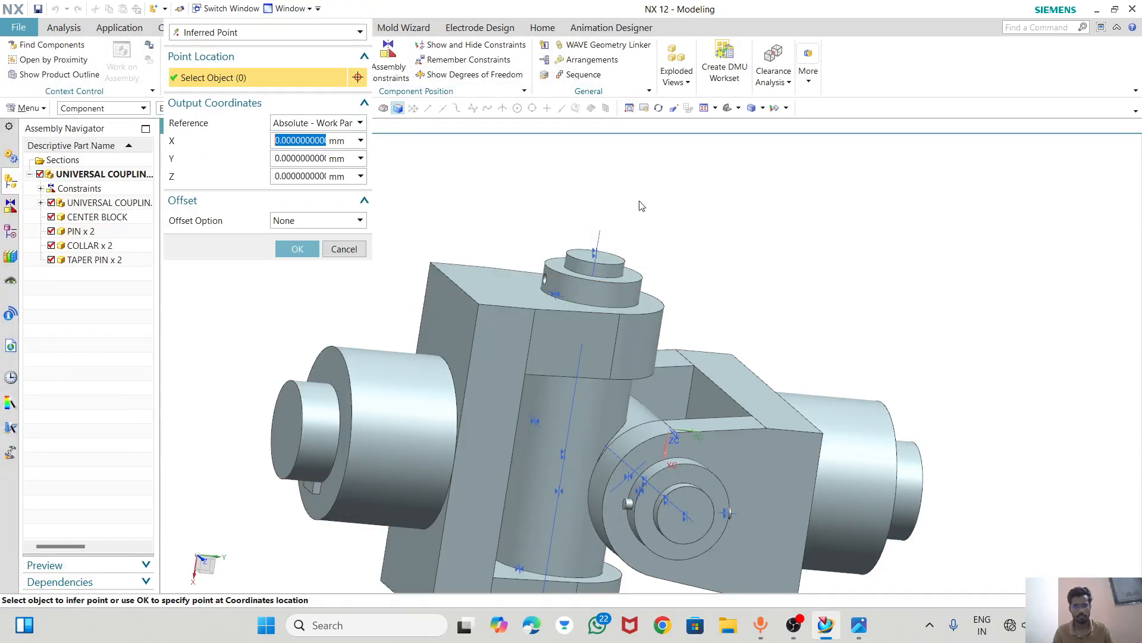
scroll(628, 260, "up", 2)
left_click(301, 249)
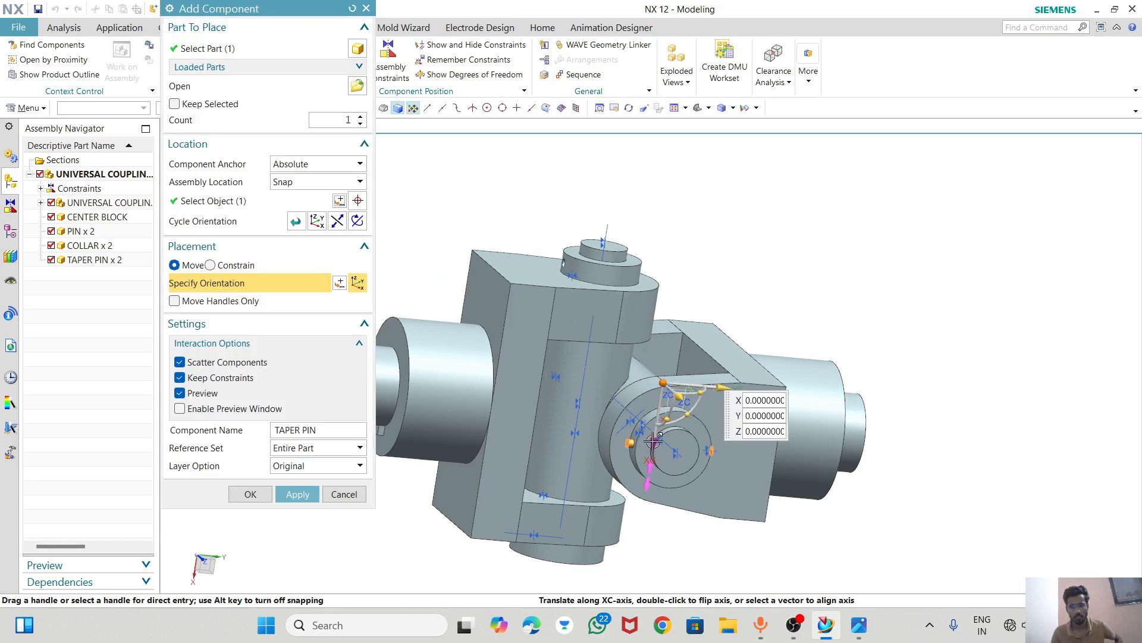
- Move the new taper pin along XC to X = -103, clear of the coupling, and accept its placement
left_click_drag(657, 444, 686, 142)
middle_click_drag(663, 148, 656, 154)
middle_click_drag(827, 260, 803, 287)
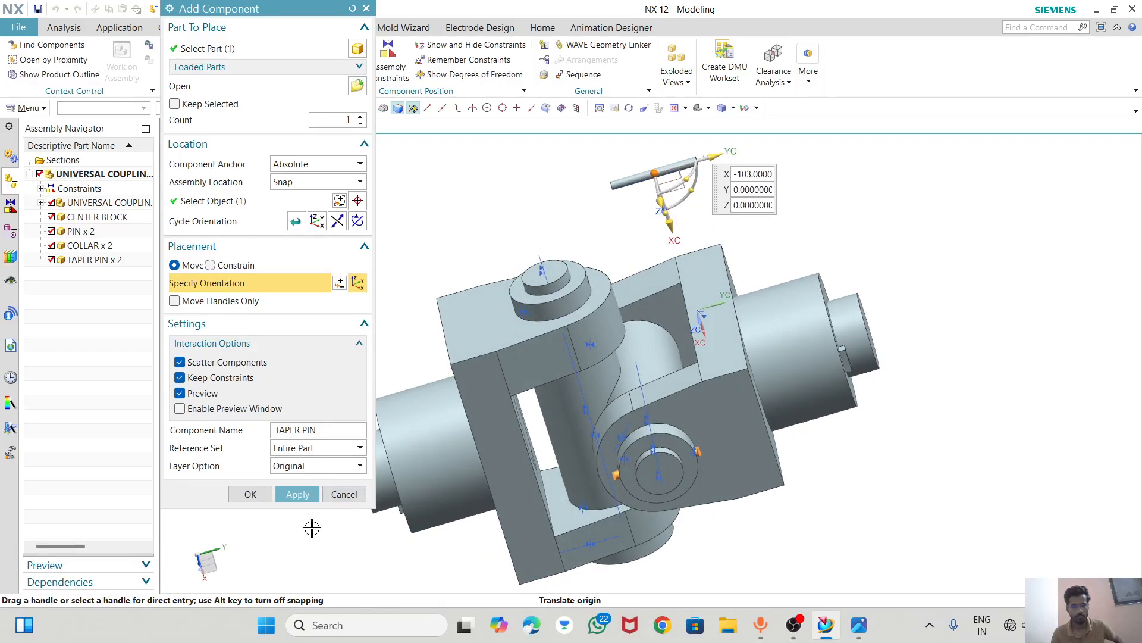
left_click(250, 495)
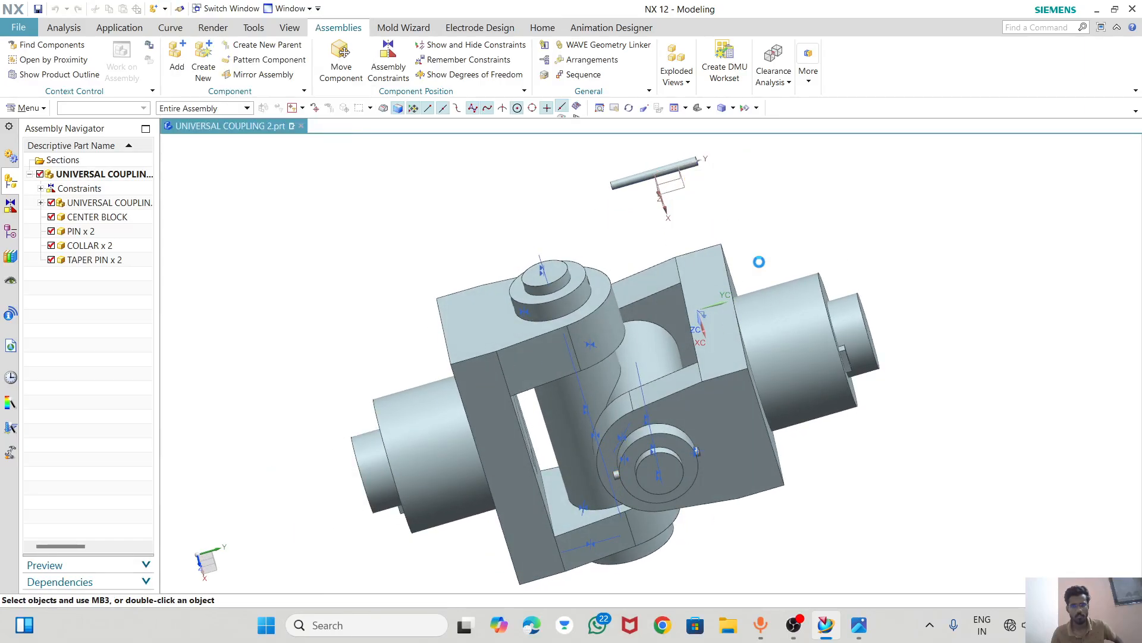
- Make the new taper pin the work part and hide its datum coordinate system and Sketch (1)
scroll(676, 158, "up", 8)
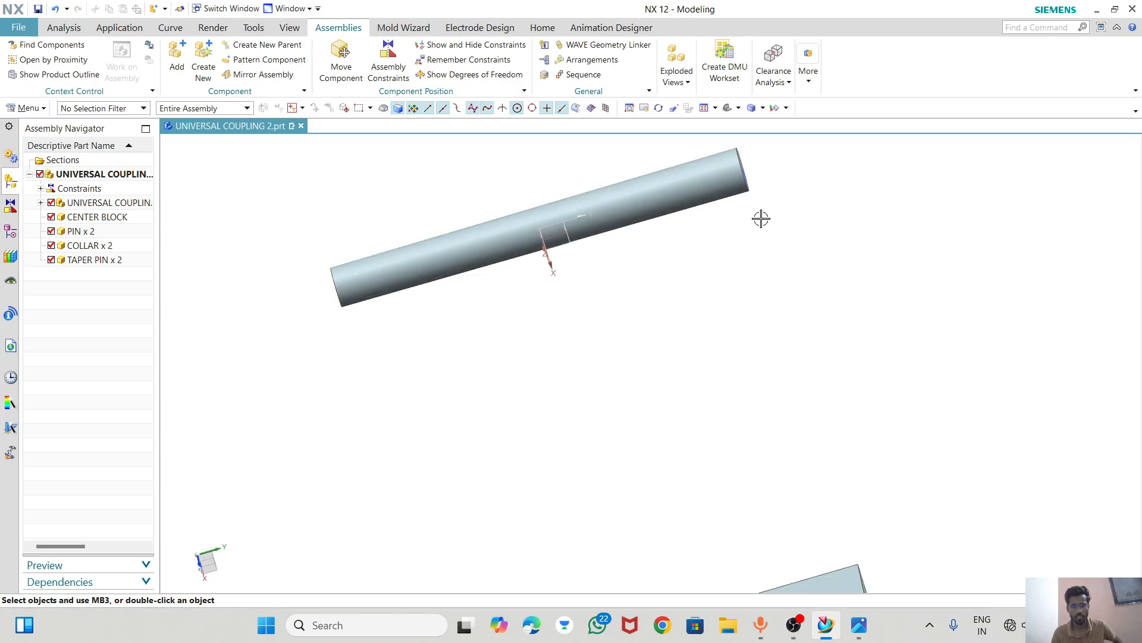
double_click(419, 248)
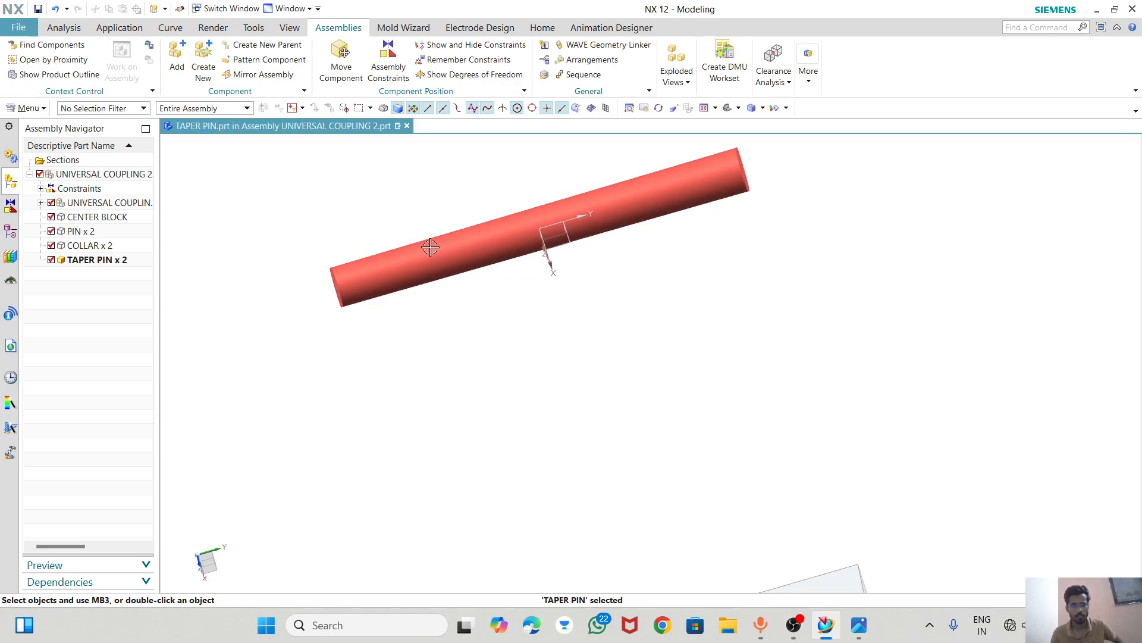
left_click(19, 238)
right_click(122, 188)
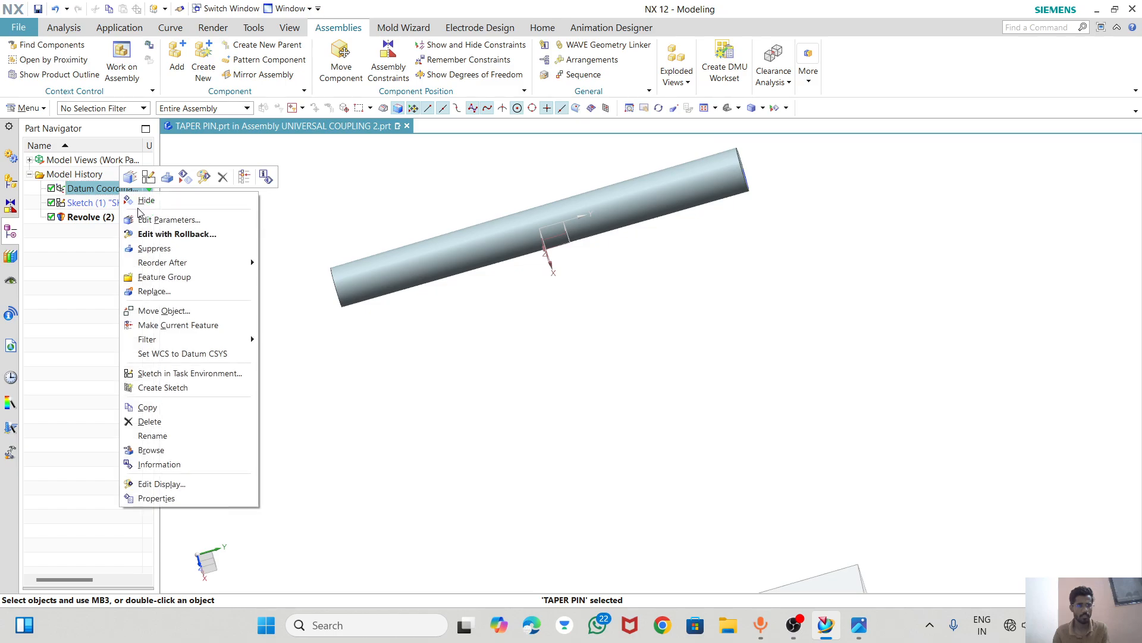
left_click(145, 201)
left_click(110, 204)
right_click(110, 204)
left_click(133, 216)
- Return the work part from the taper pin to the UNIVERSAL COUPLING 2 assembly
scroll(370, 242, "down", 3)
mouse_move(480, 270)
middle_mouse_down()
mouse_move(515, 218)
mouse_move(510, 229)
middle_mouse_up()
left_click(11, 181)
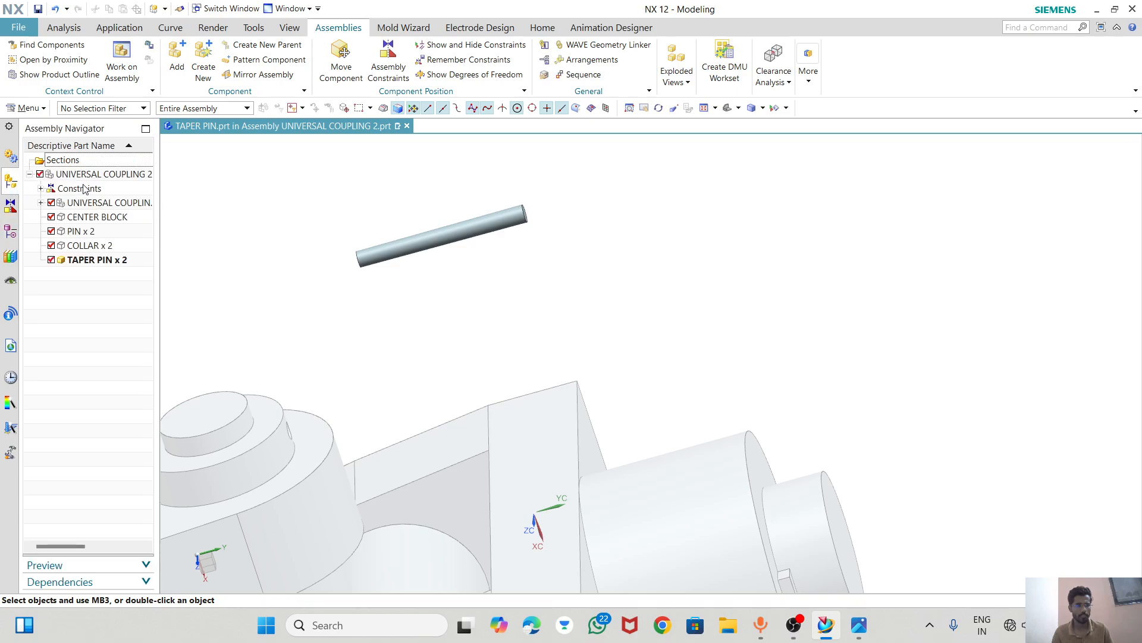
double_click(87, 174)
- Align the new taper pin's centerline with the second collar's cross hole using an Infer Center/Axis constraint and accept it
scroll(470, 255, "down", 3)
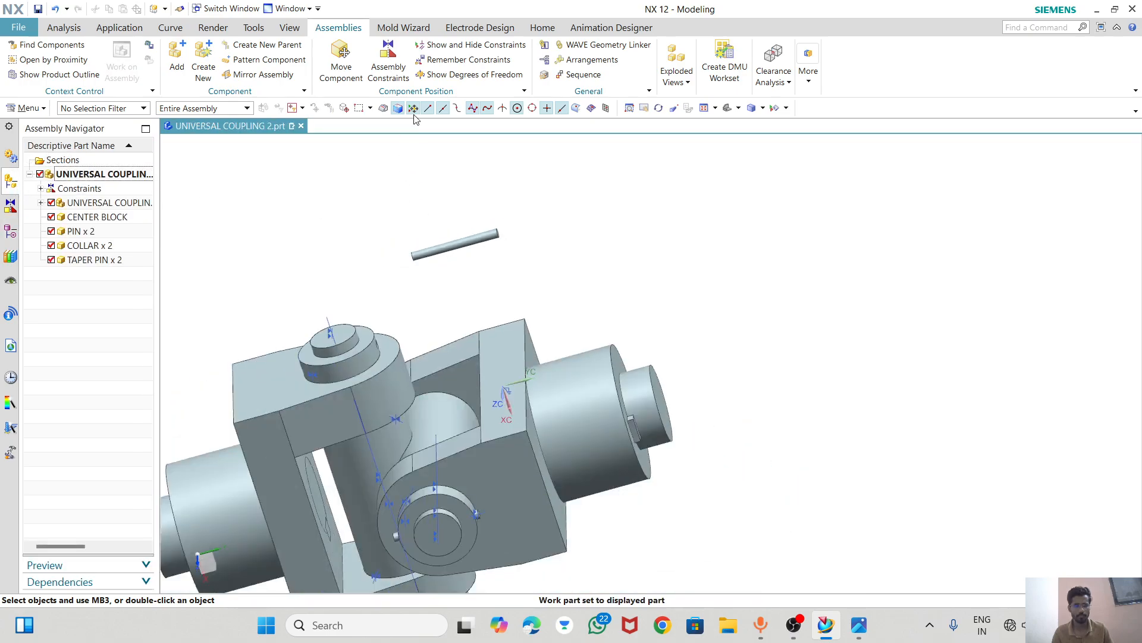
left_click(388, 59)
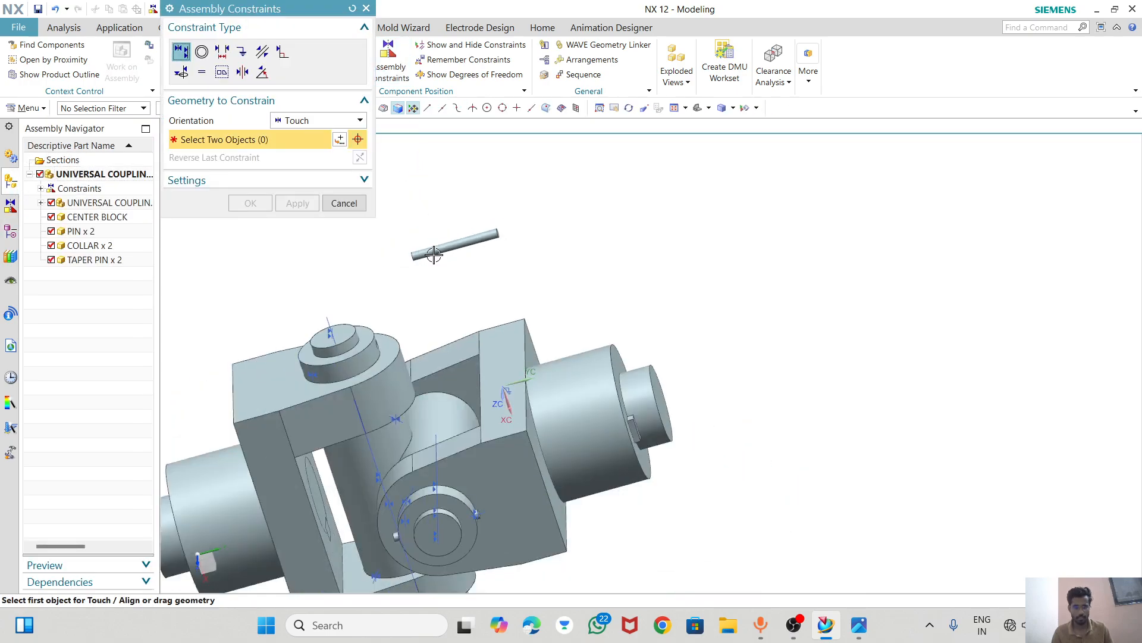
left_click(340, 122)
left_click(316, 174)
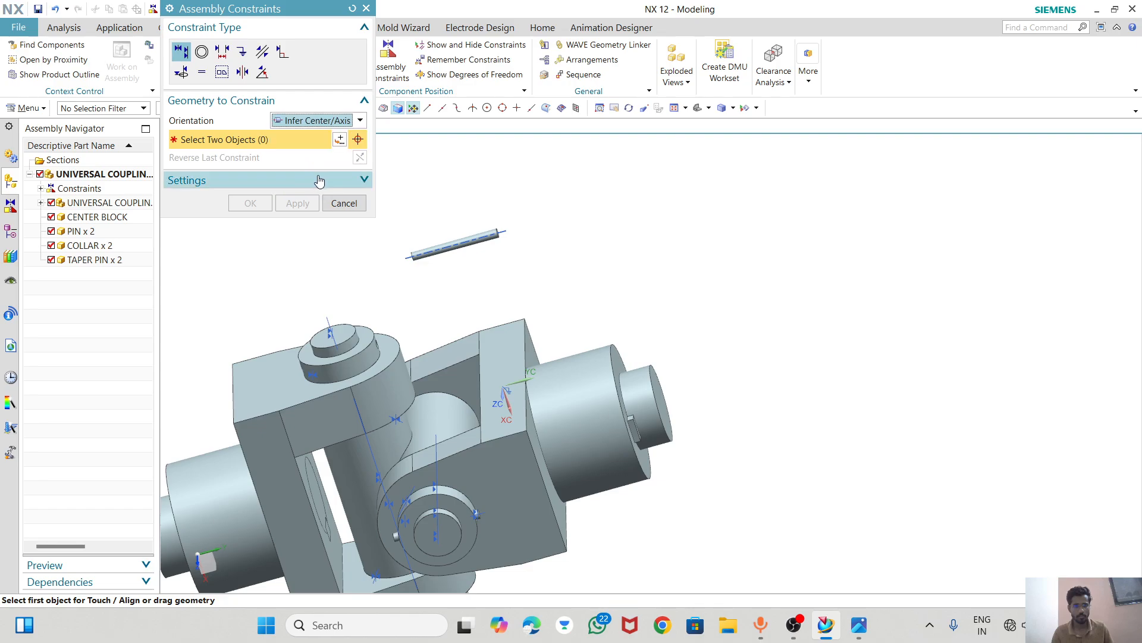
middle_click_drag(541, 259, 566, 247)
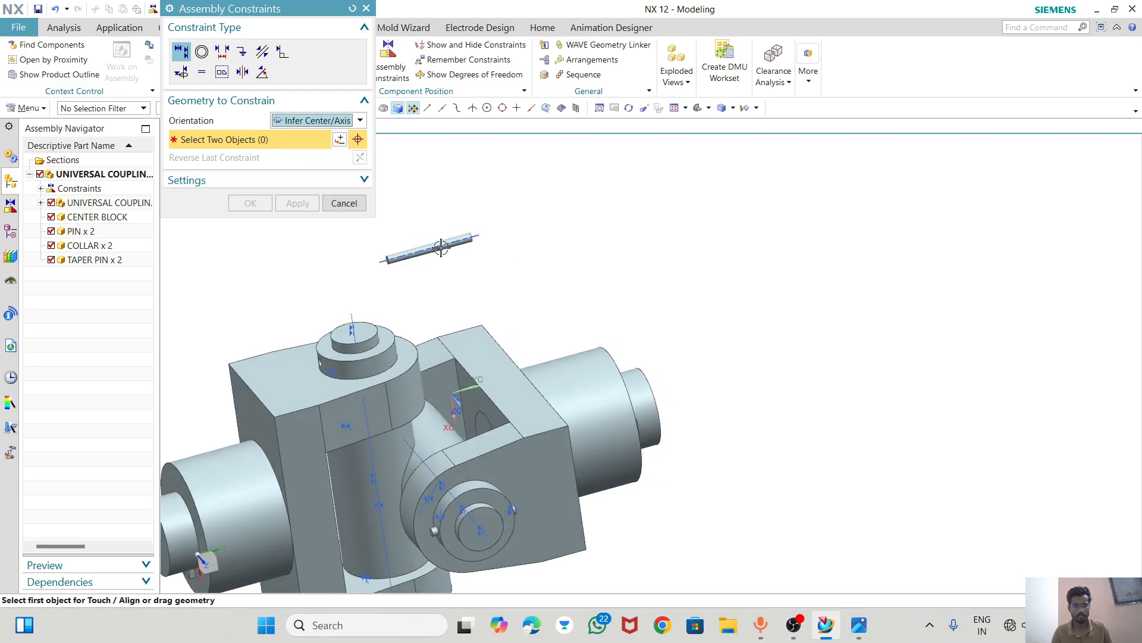
scroll(369, 264, "up", 5)
left_click(315, 275)
scroll(321, 279, "down", 5)
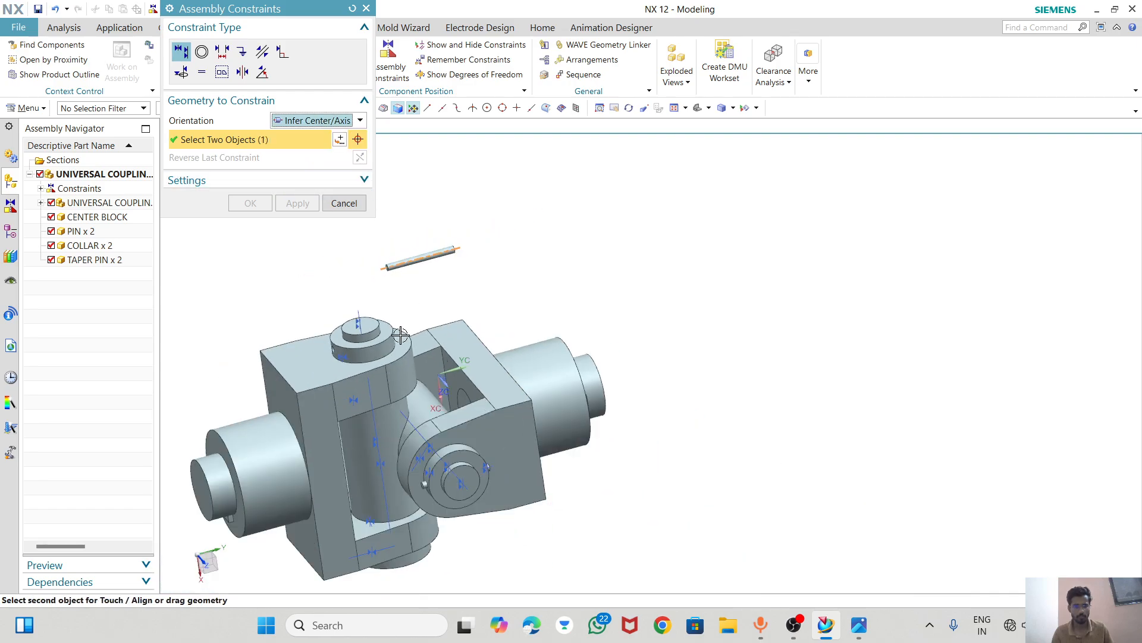
scroll(327, 354, "up", 5)
scroll(327, 353, "up", 5)
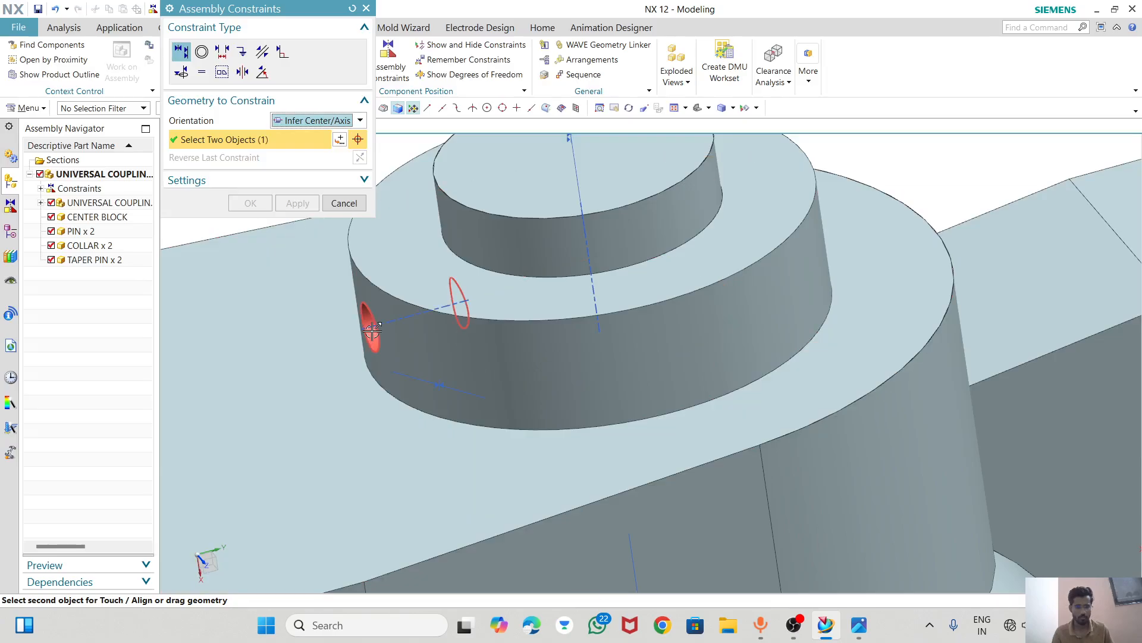
left_click(367, 327)
scroll(369, 328, "down", 5)
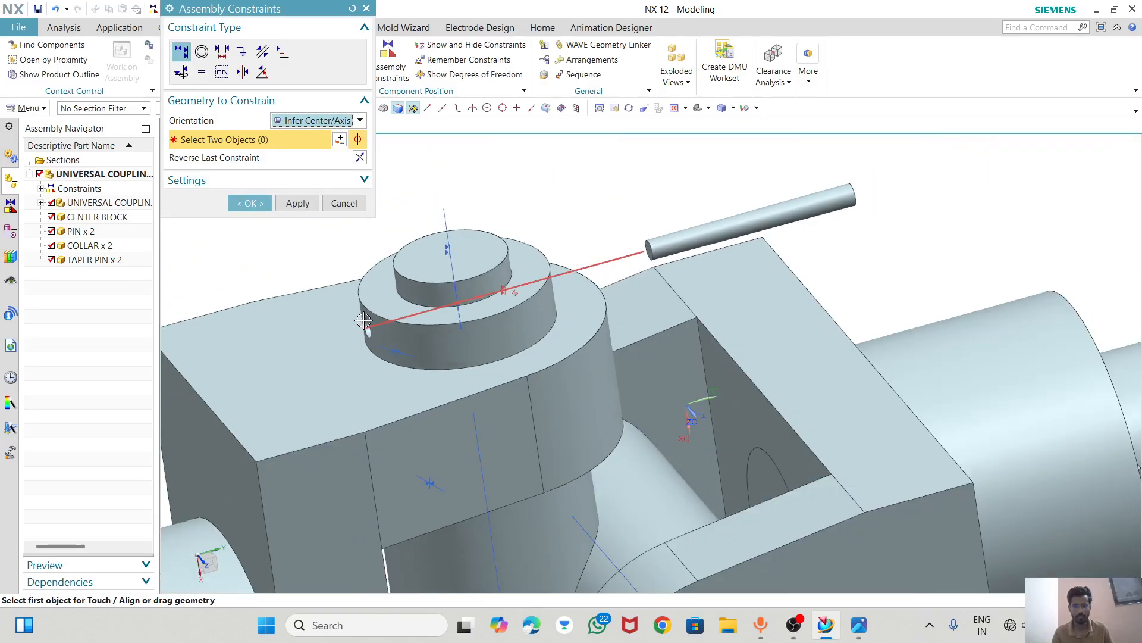
left_click(250, 203)
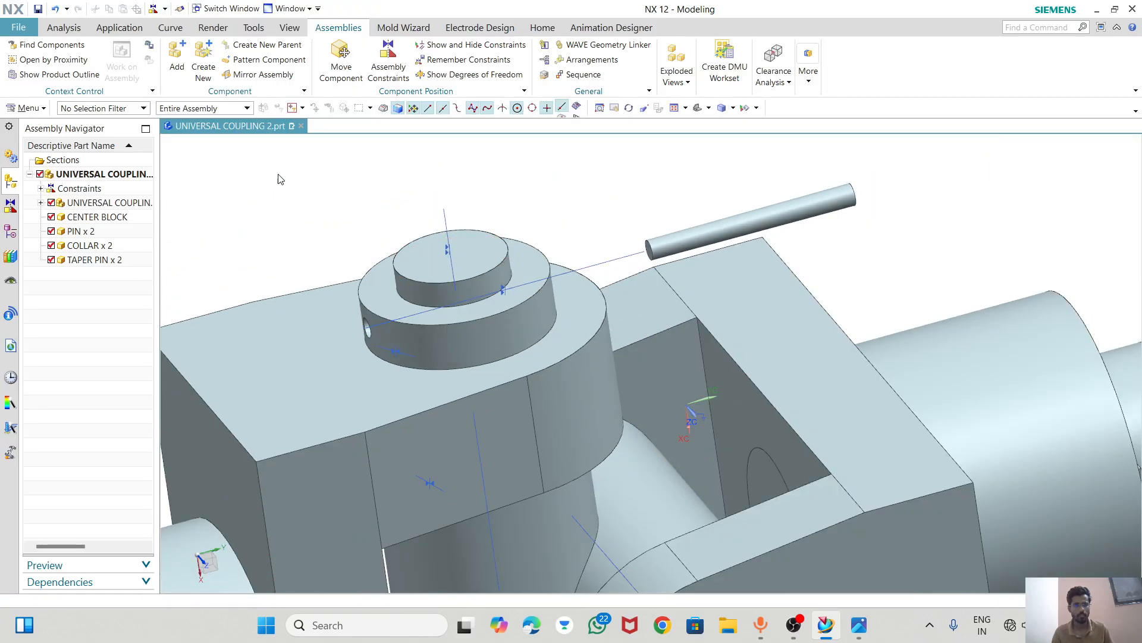
- Start moving the new taper pin into the second collar's cross hole by setting its Y position to -74
left_click(343, 56)
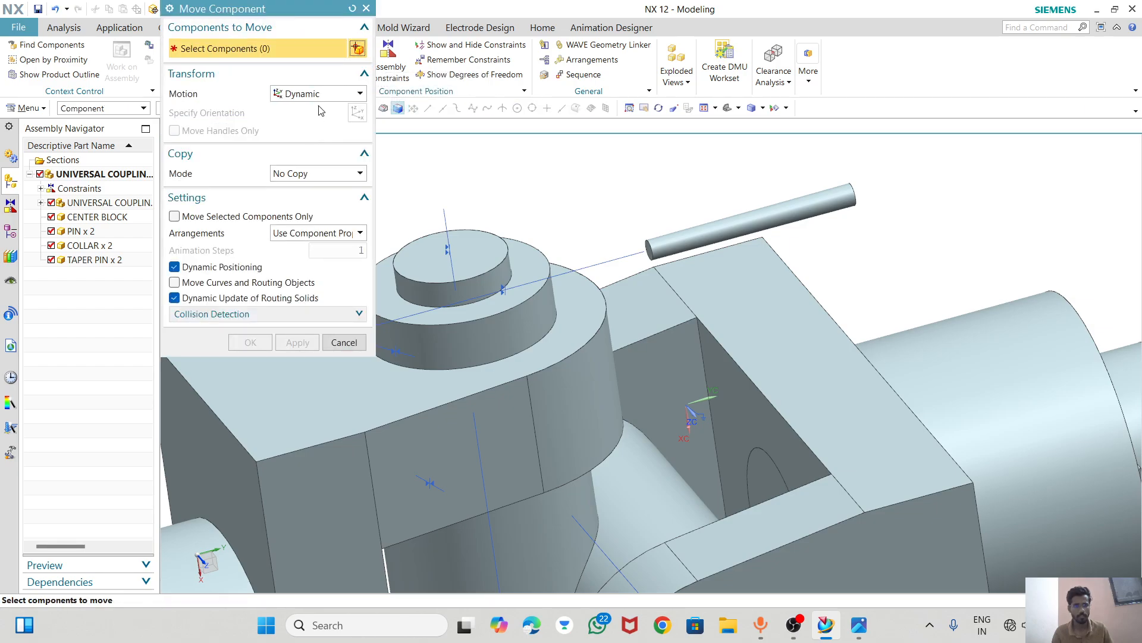
left_click(768, 216)
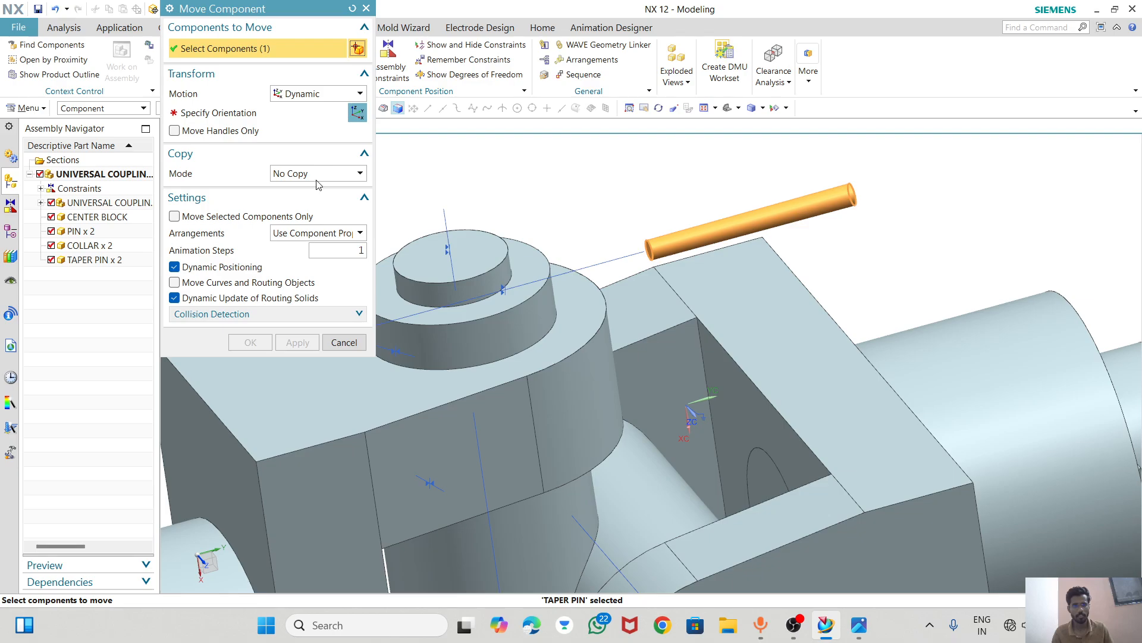
left_click(357, 113)
scroll(577, 217, "down", 1)
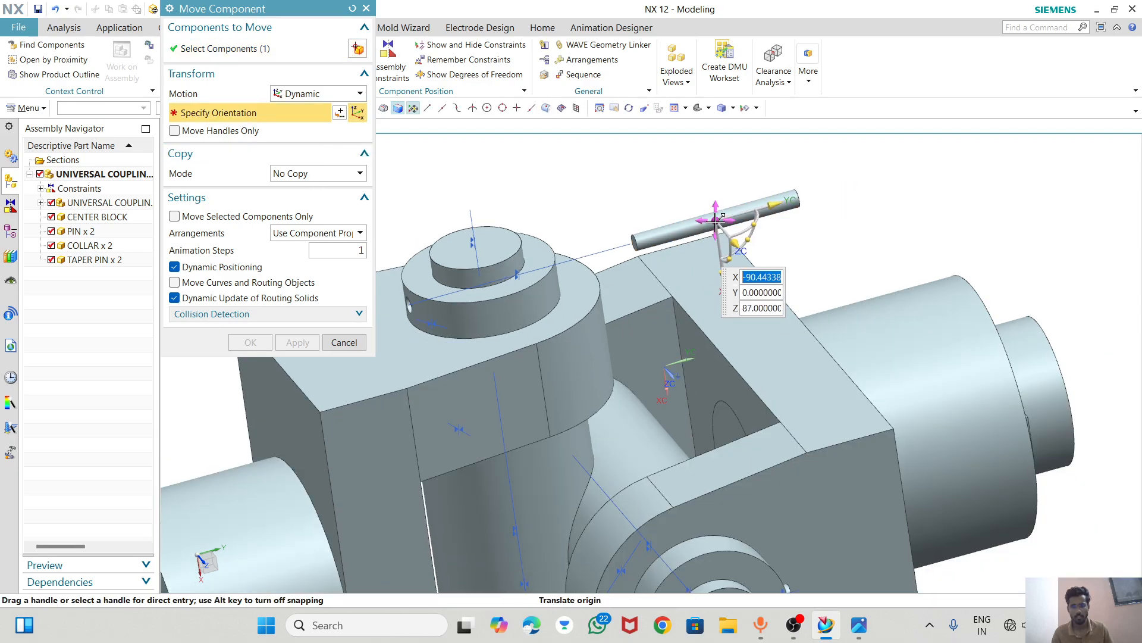
scroll(518, 231, "down", 1)
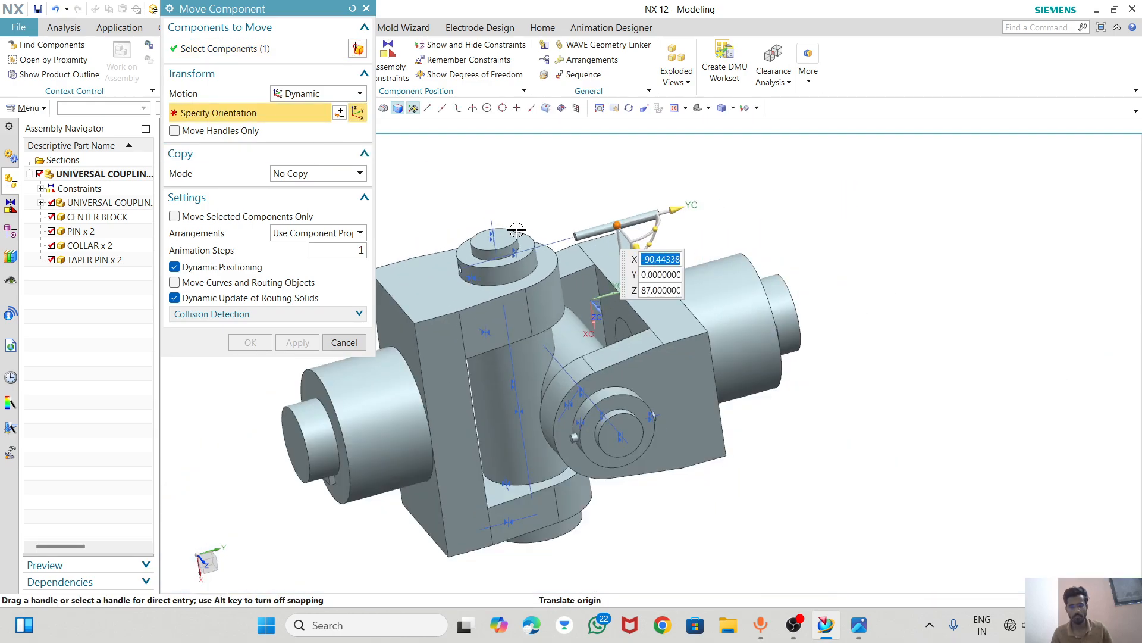
left_click(644, 280)
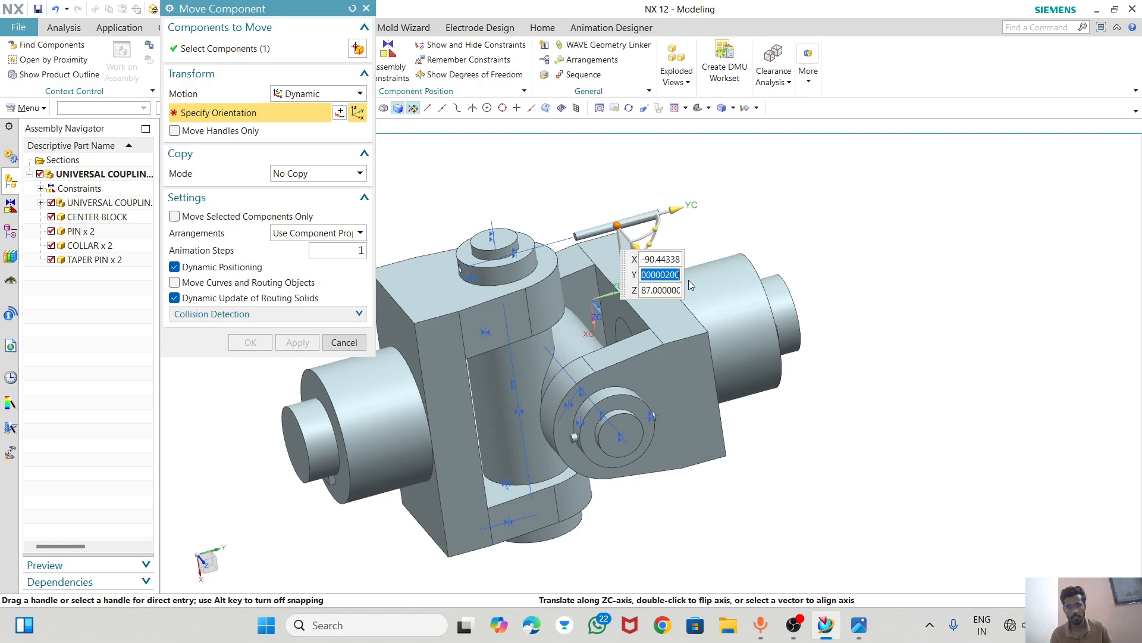
type("-")
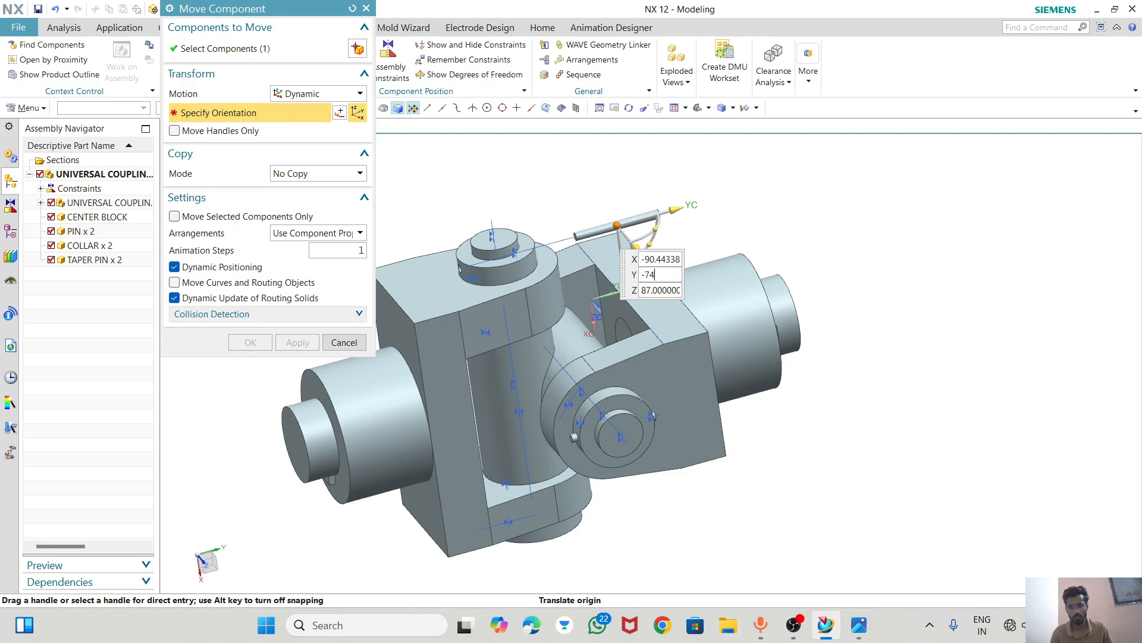
type("74")
key("Return")
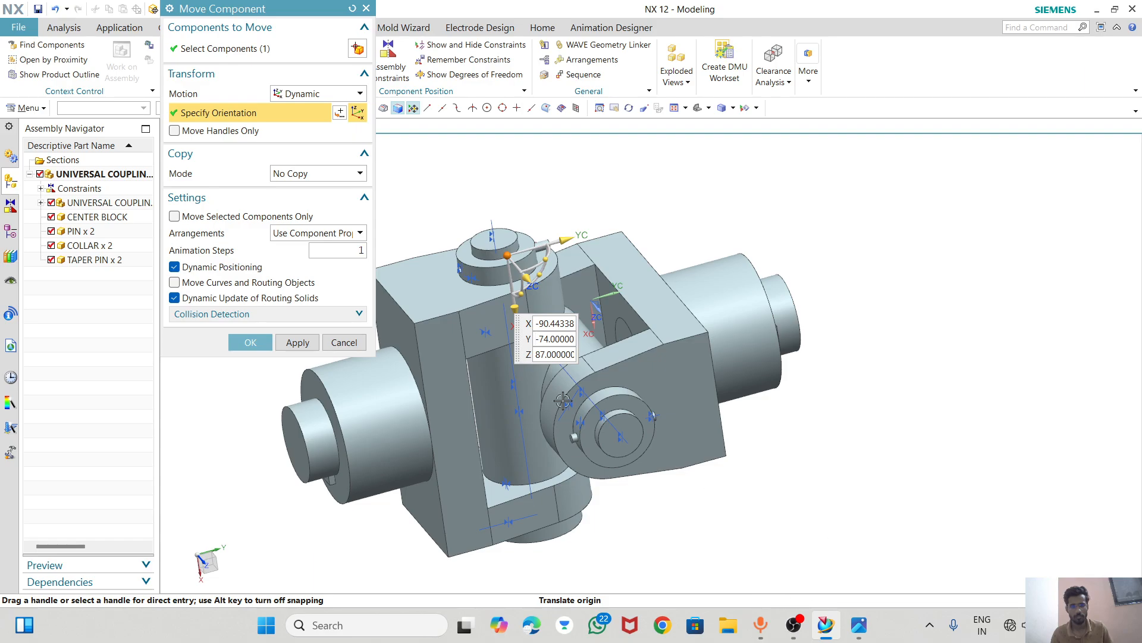
scroll(566, 316, "up", 4)
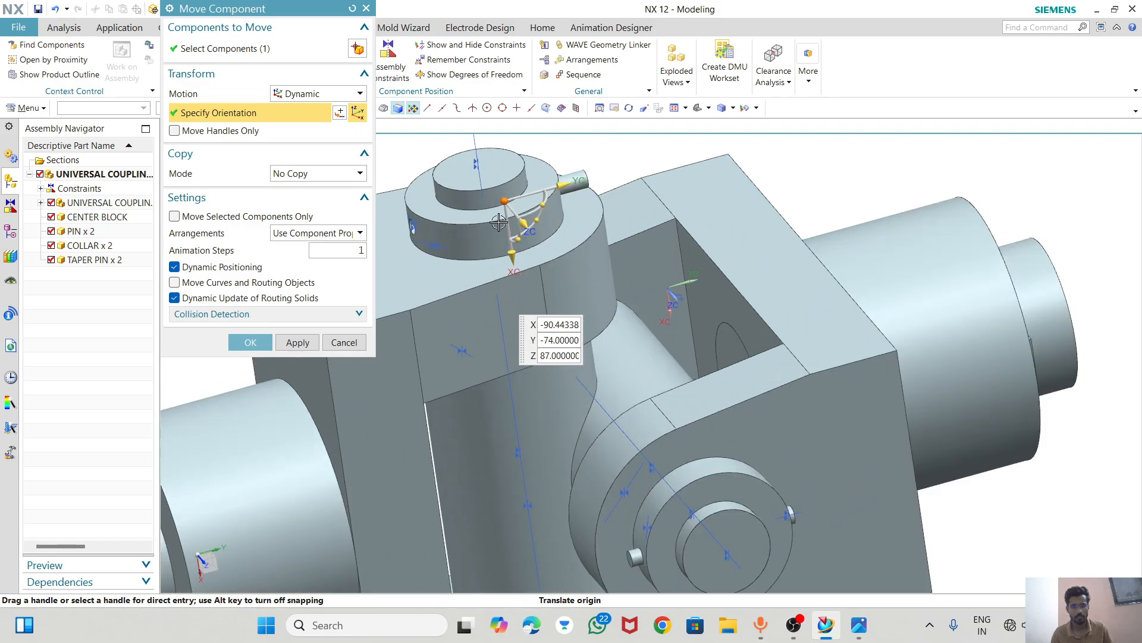
scroll(499, 222, "down", 1)
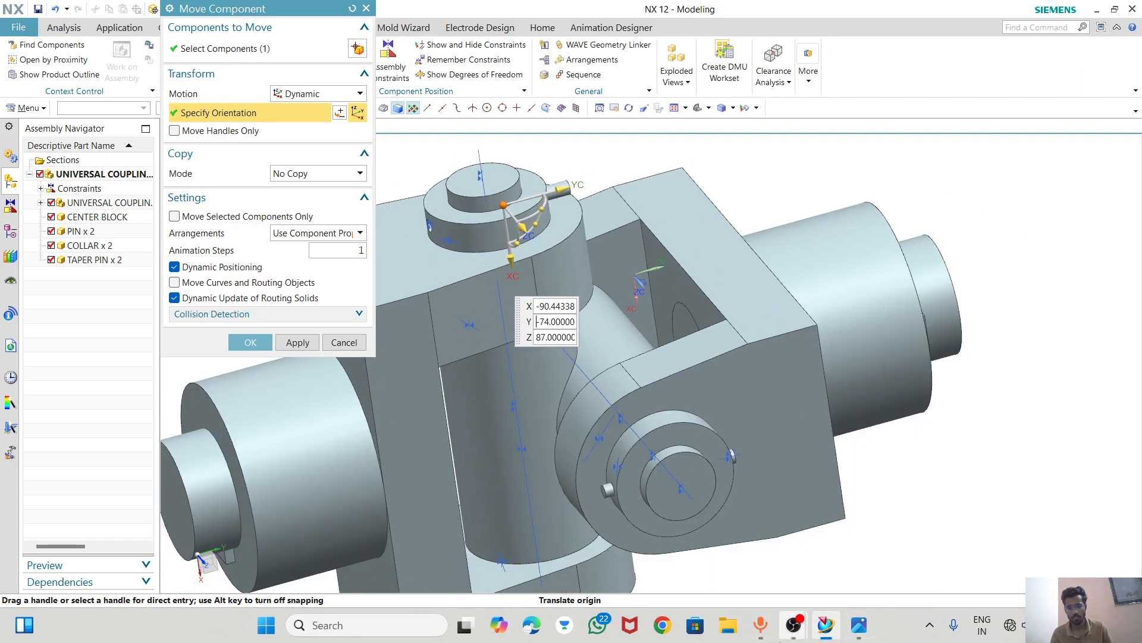
- Check the taper pin's dimensions in the reference drawing, then shift the pin further through the collar to Y = -89
left_click(854, 630)
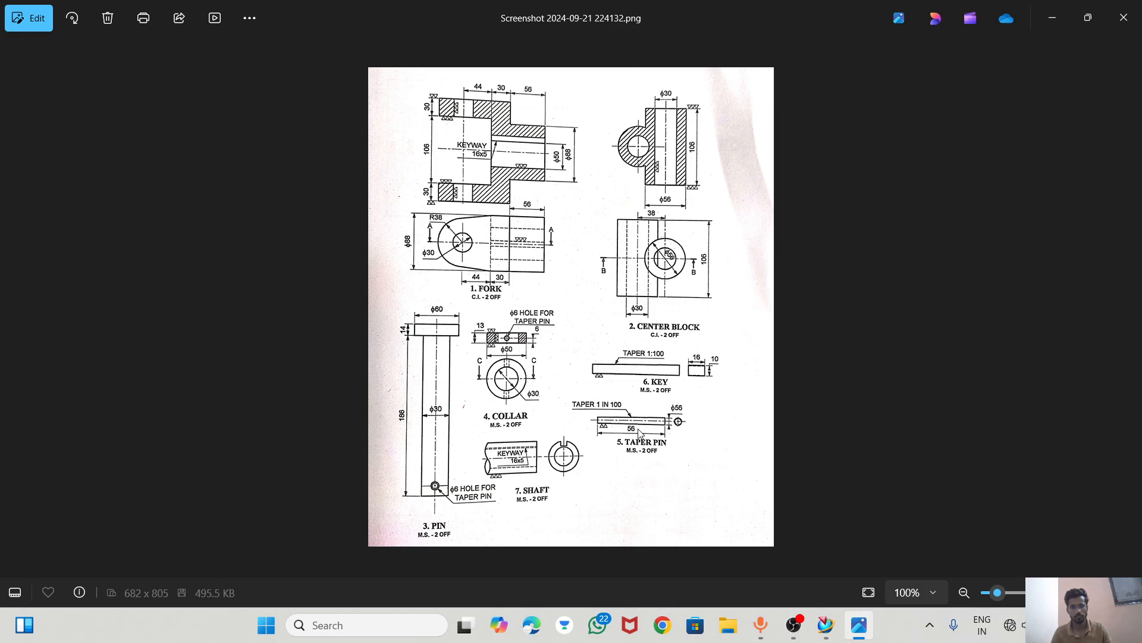
left_click(826, 625)
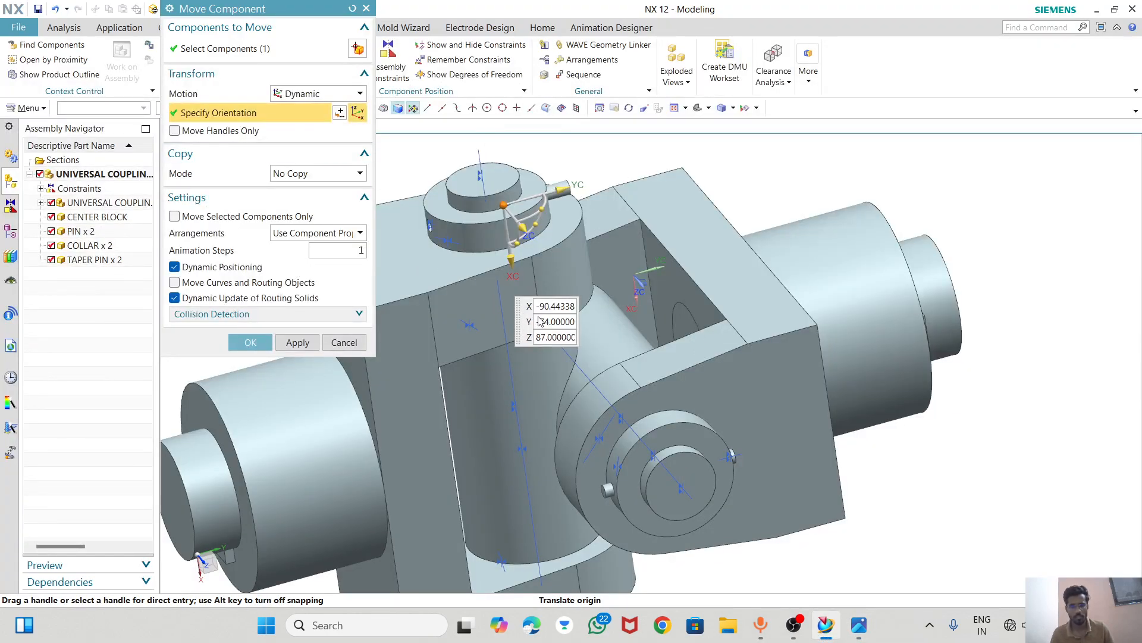
left_click_drag(545, 326, 585, 332)
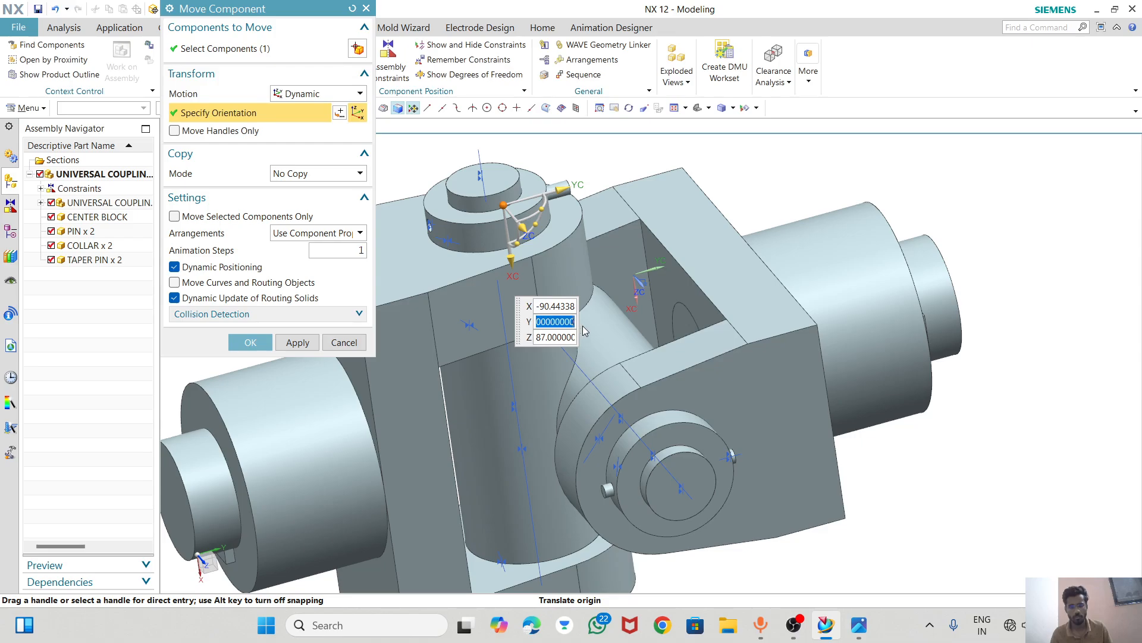
type("--")
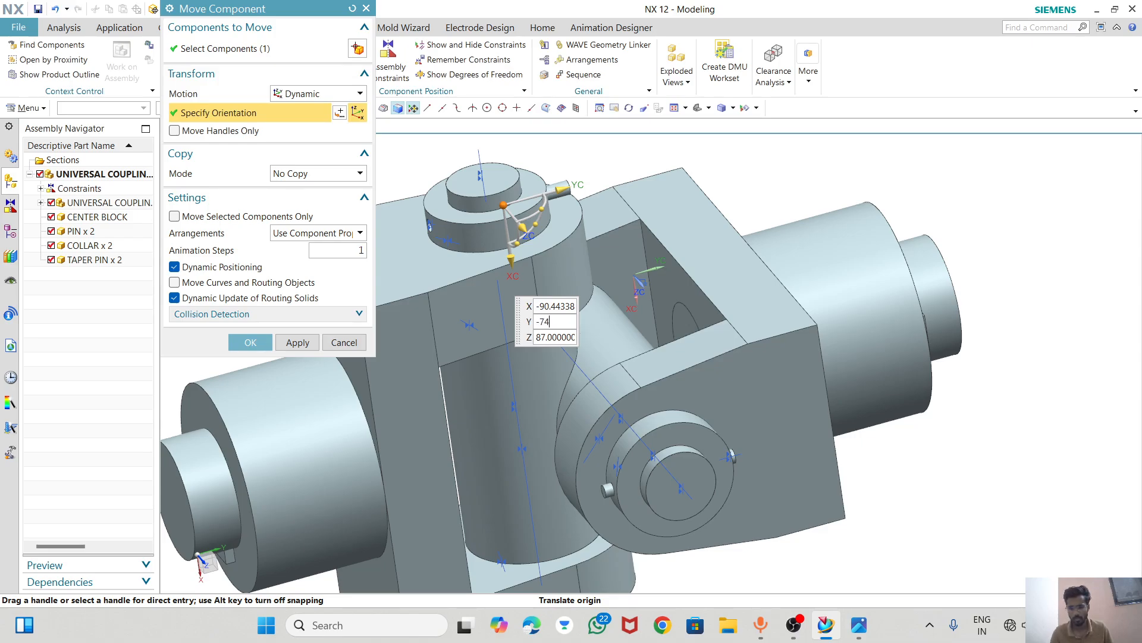
key("Return")
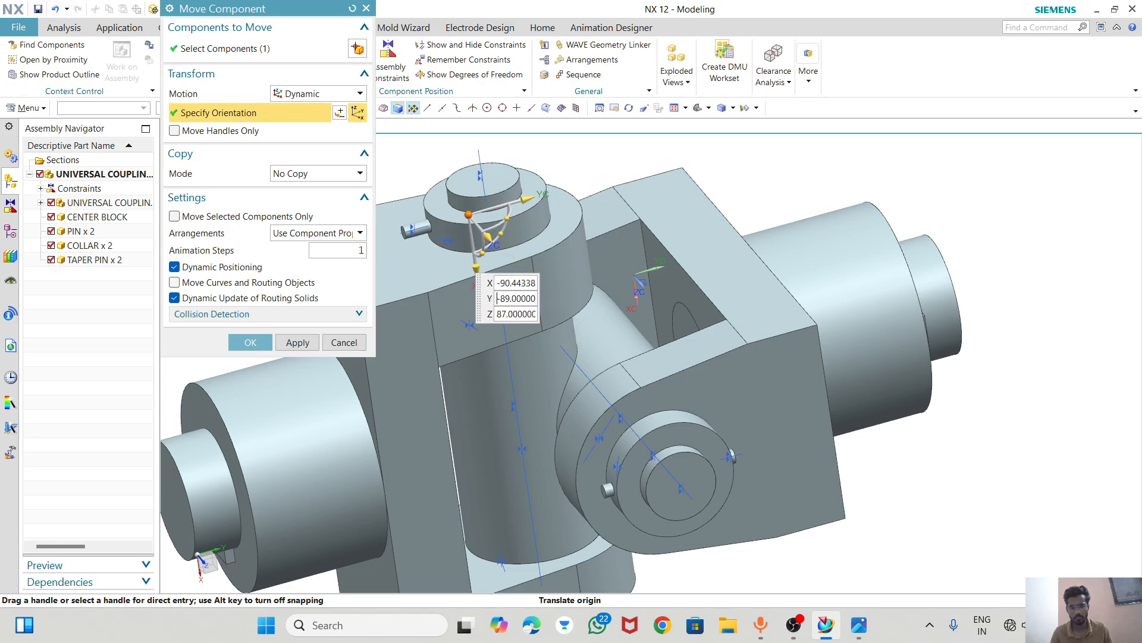
- Set the taper pin's Y position to -84, then shift it along YC to Y = -81 and accept the move
left_click_drag(503, 305, 549, 313)
type("--")
key("Return")
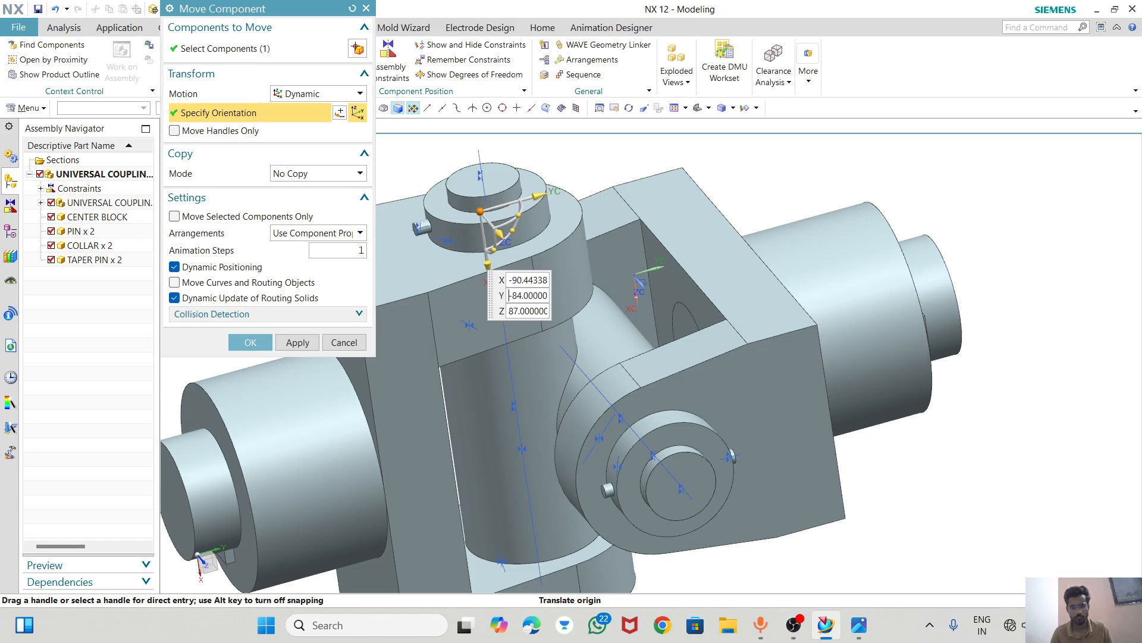
left_click_drag(525, 203, 542, 203)
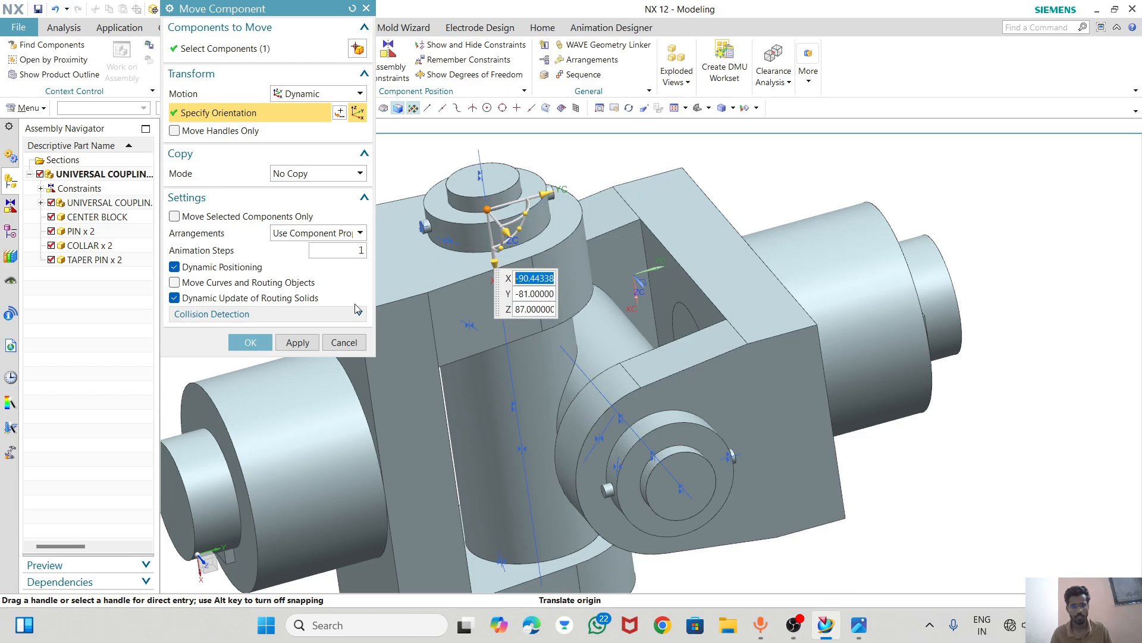
left_click(250, 343)
- Examine both ends of the fitted taper pin in the second collar and the whole coupling assembly
middle_click_drag(462, 233, 445, 178)
scroll(445, 177, "up", 6)
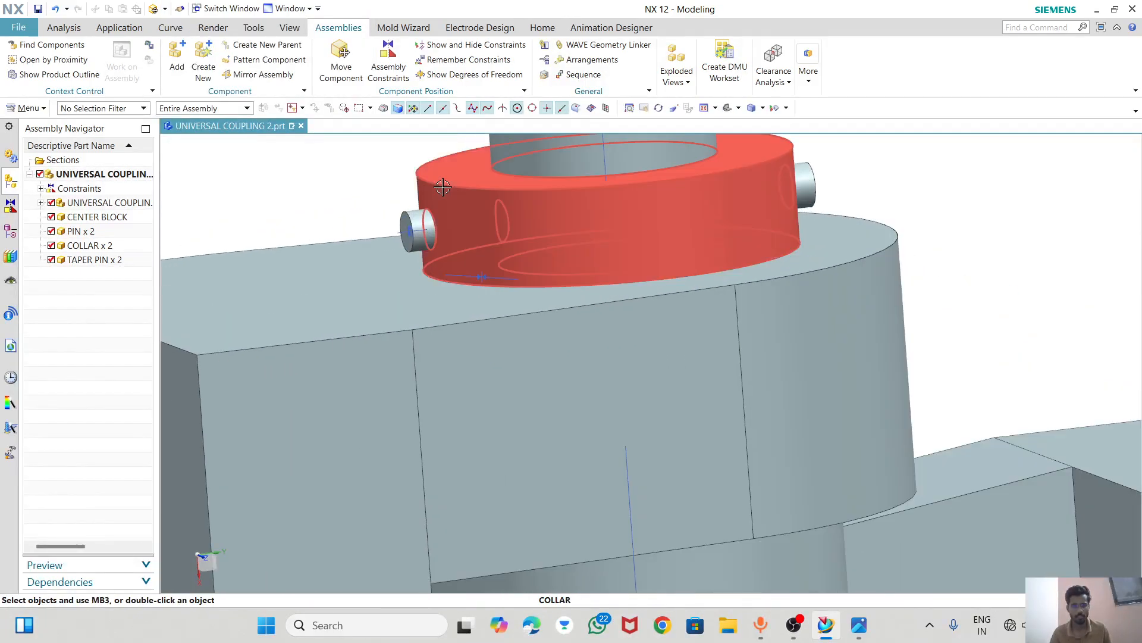
scroll(561, 246, "down", 5)
middle_click_drag(561, 246, 628, 138)
scroll(632, 187, "down", 3)
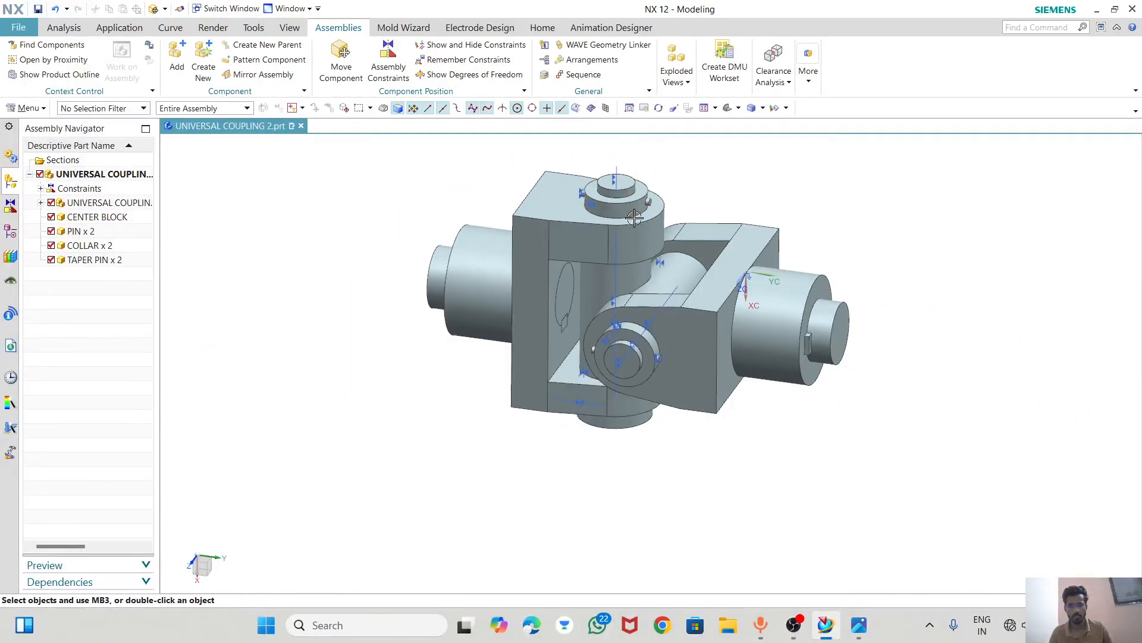
left_click(729, 109)
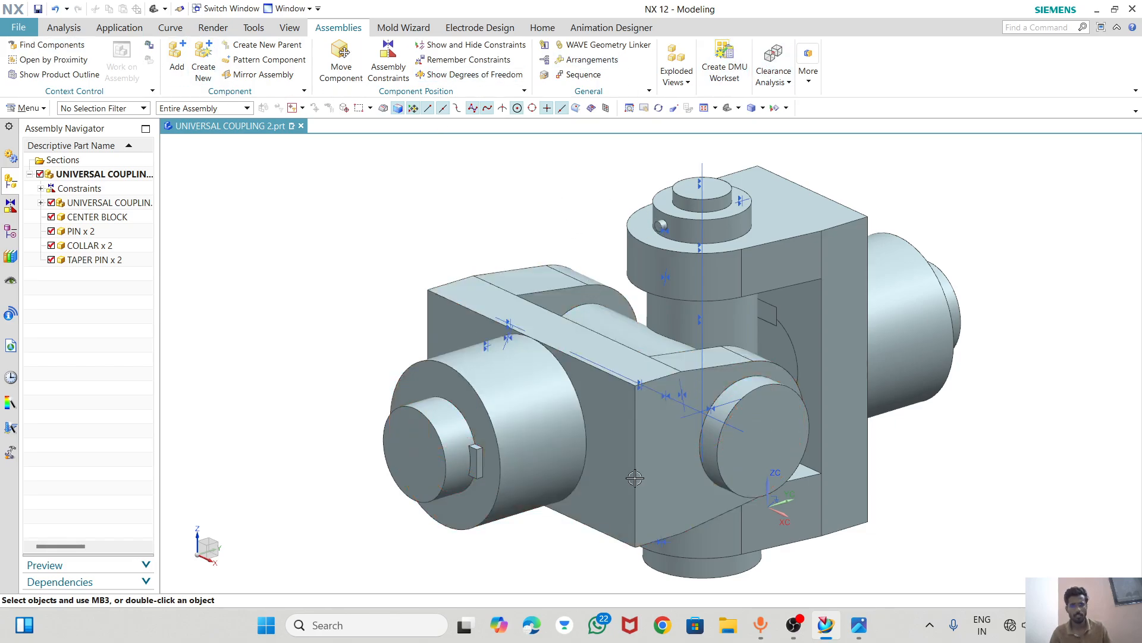
scroll(738, 366, "down", 3)
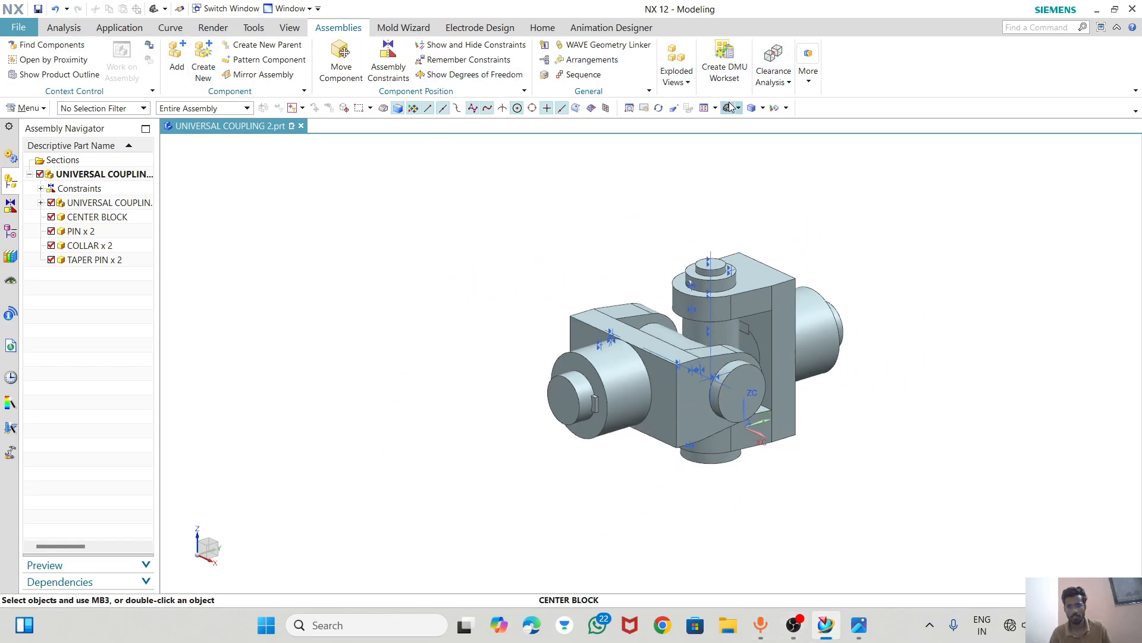
right_click(466, 47)
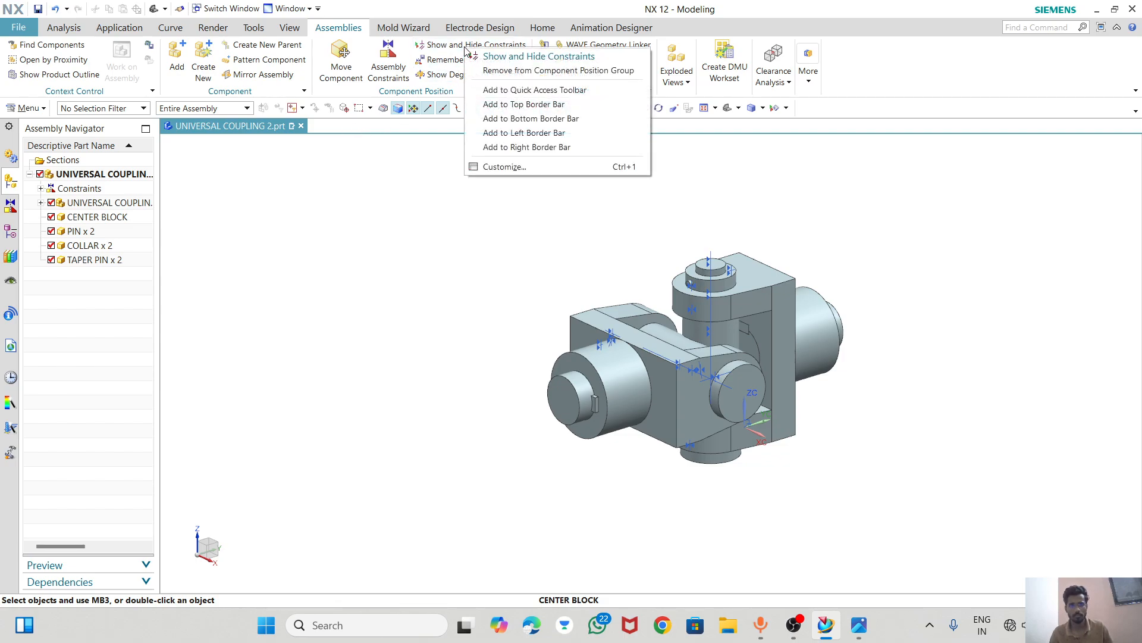
left_click(465, 47)
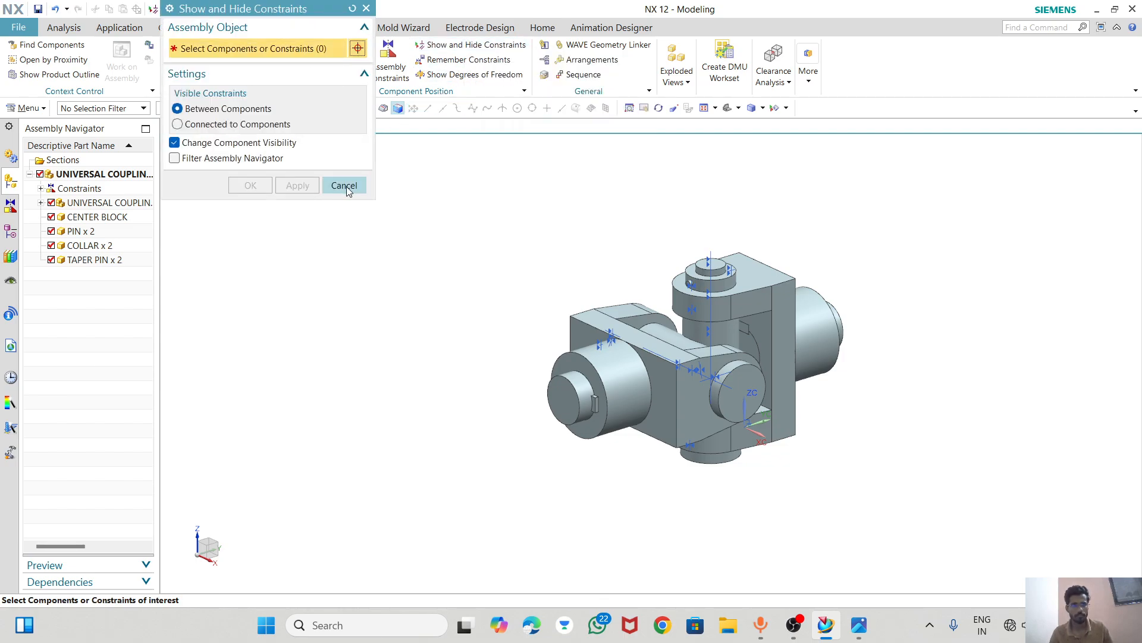
left_click(344, 185)
- Expand the assembly's Constraints group and hide the Fix constraint plus the center block's Align and Touch constraints
left_click(41, 188)
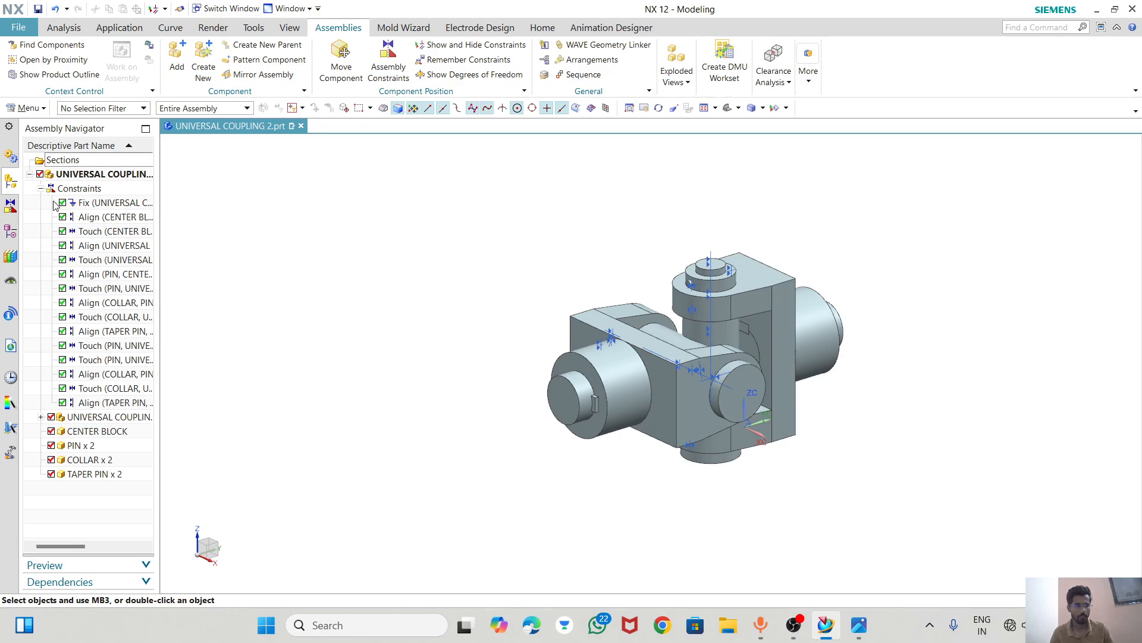
right_click(66, 193)
left_click(272, 327)
left_click(110, 203)
right_click(110, 203)
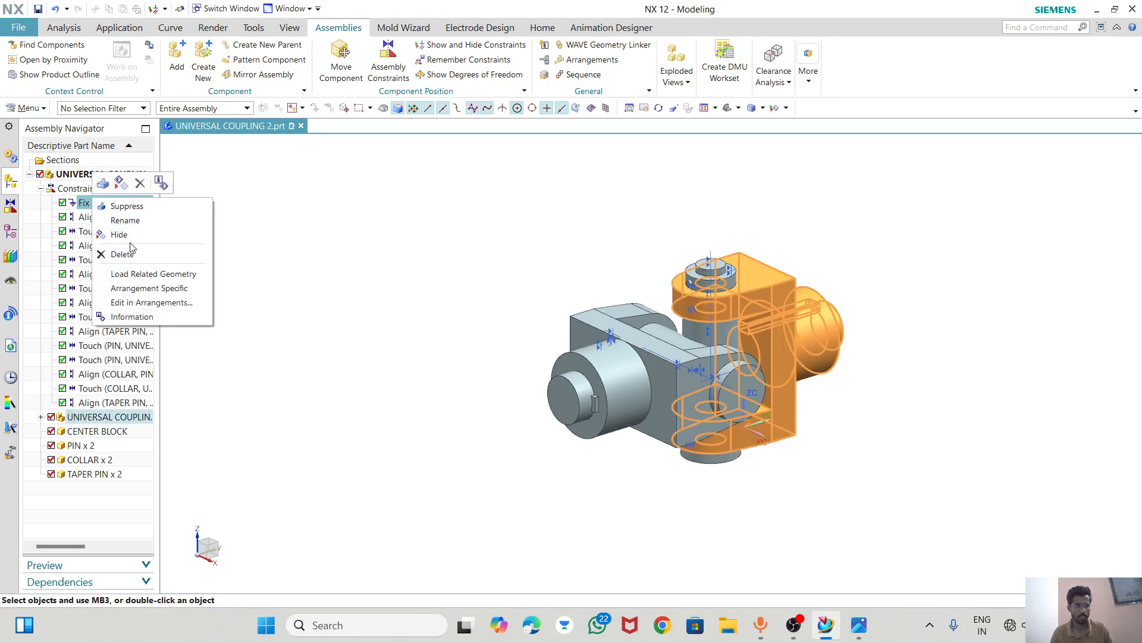
left_click(128, 235)
right_click(89, 216)
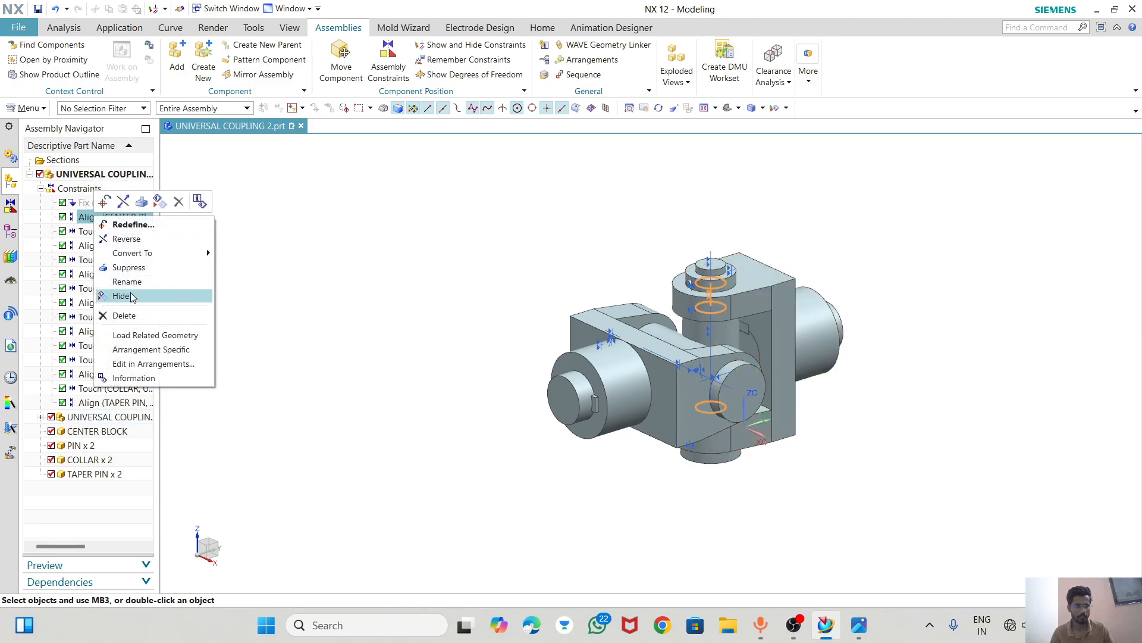
left_click(112, 266)
right_click(107, 231)
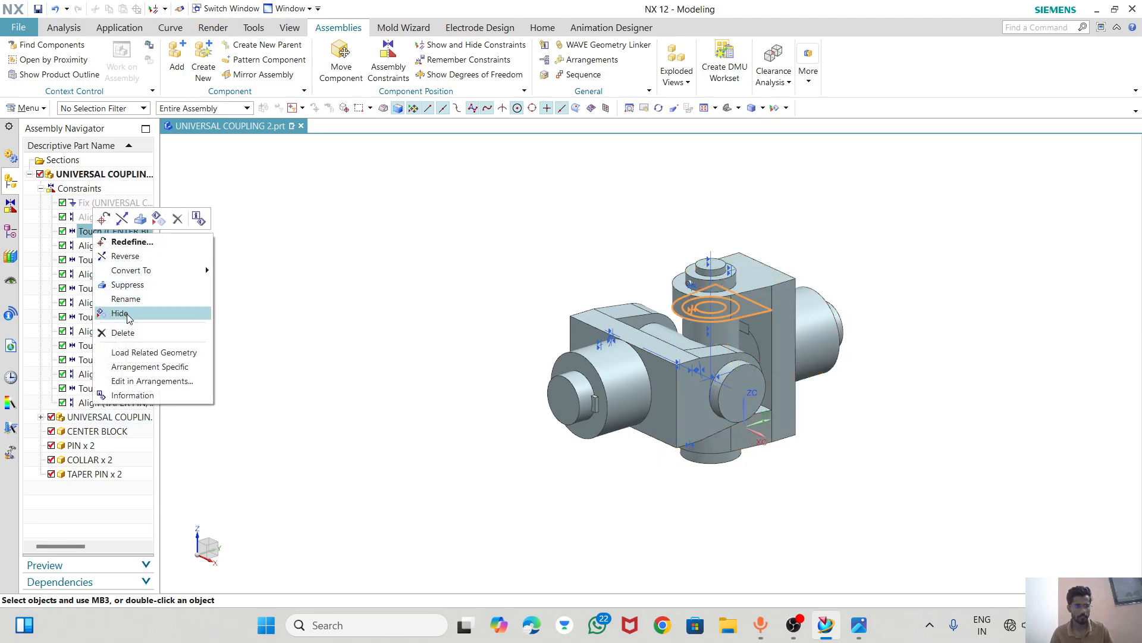
left_click(125, 280)
- Hide the Align and Touch constraints of the universal coupling fork and the following Align and Touch constraints of the pin
right_click(91, 246)
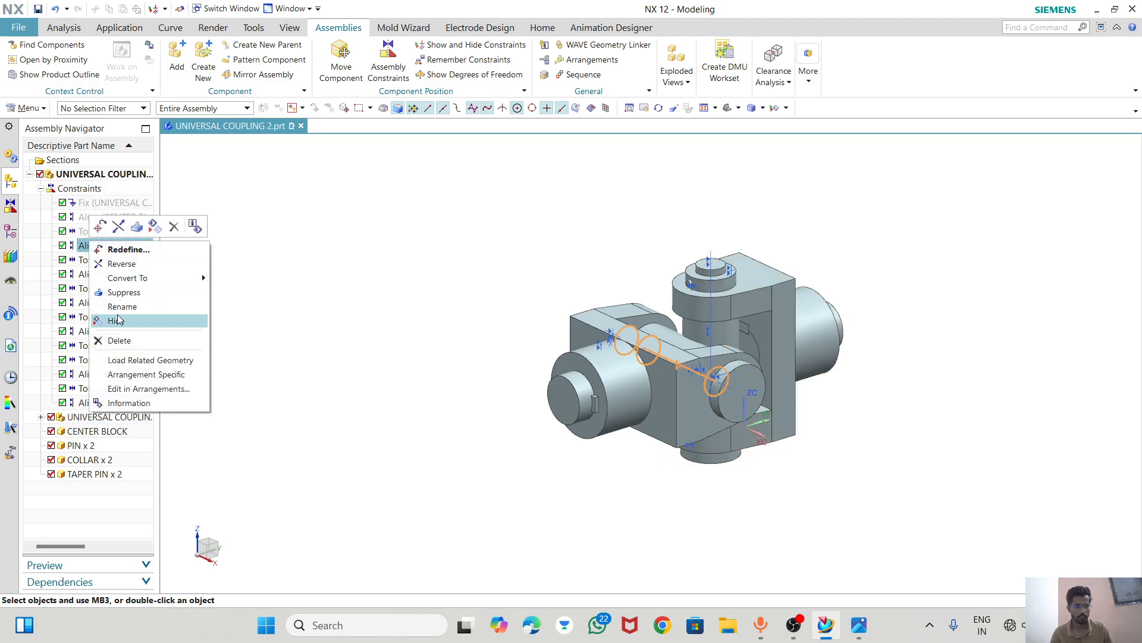
left_click(113, 294)
right_click(71, 264)
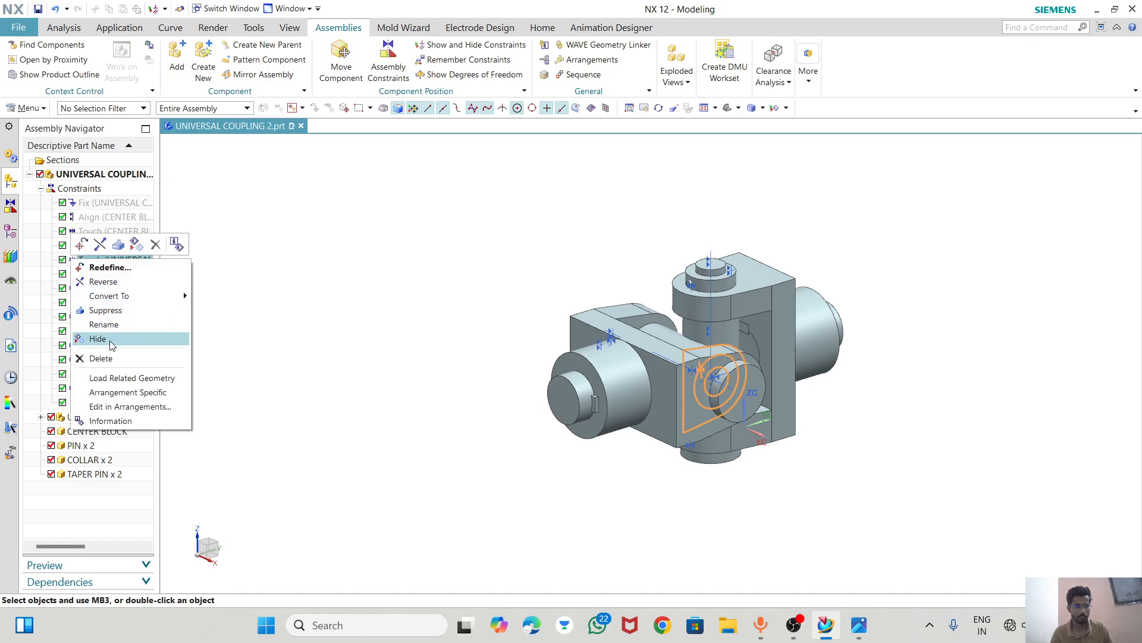
left_click(108, 310)
right_click(89, 275)
left_click(113, 326)
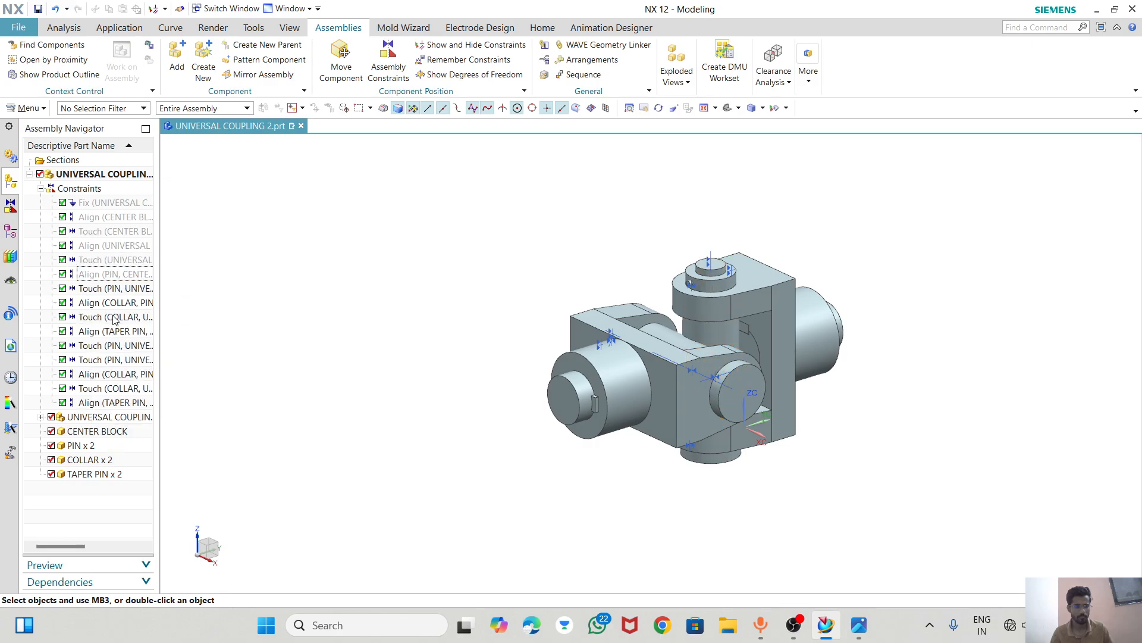
right_click(110, 288)
left_click(122, 369)
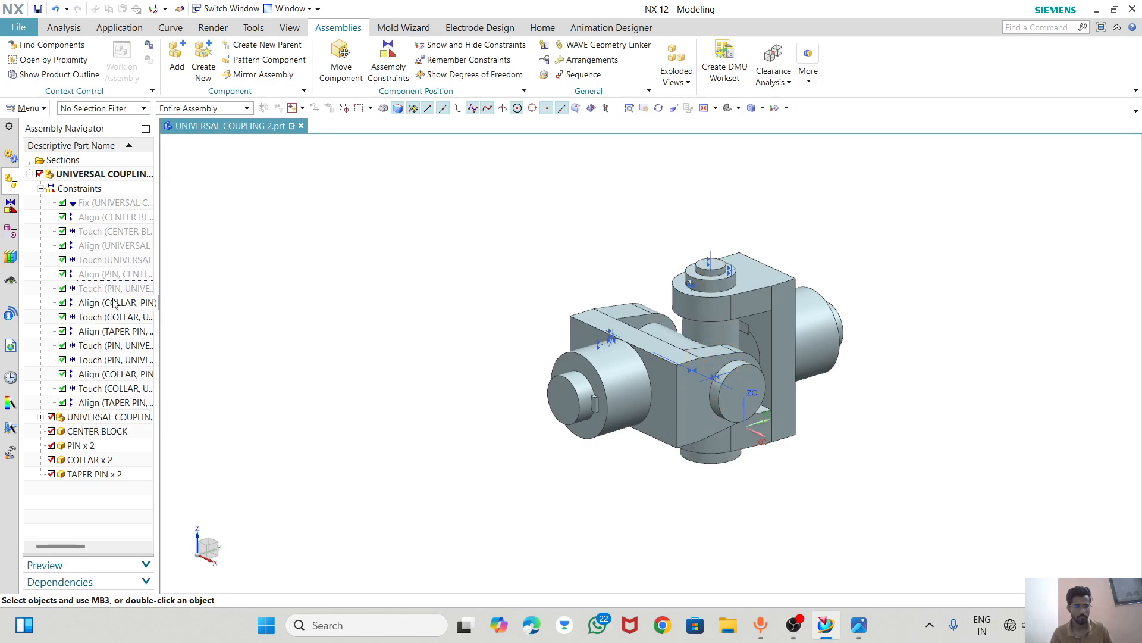
- Hide the first collar's Align and Touch constraints
right_click(113, 301)
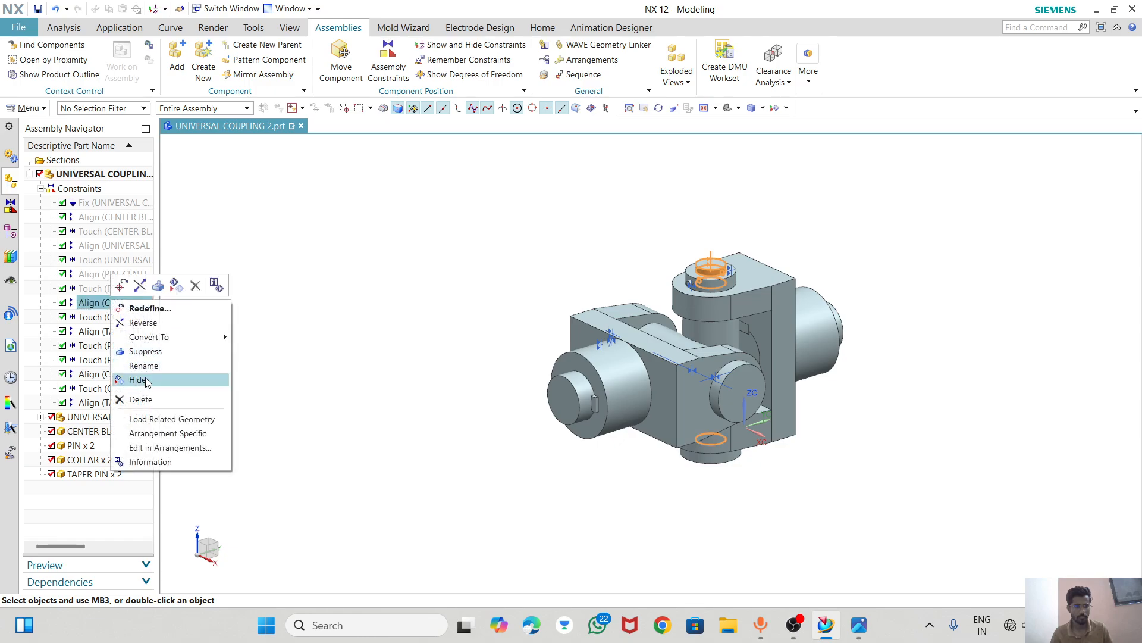
left_click(140, 381)
right_click(114, 318)
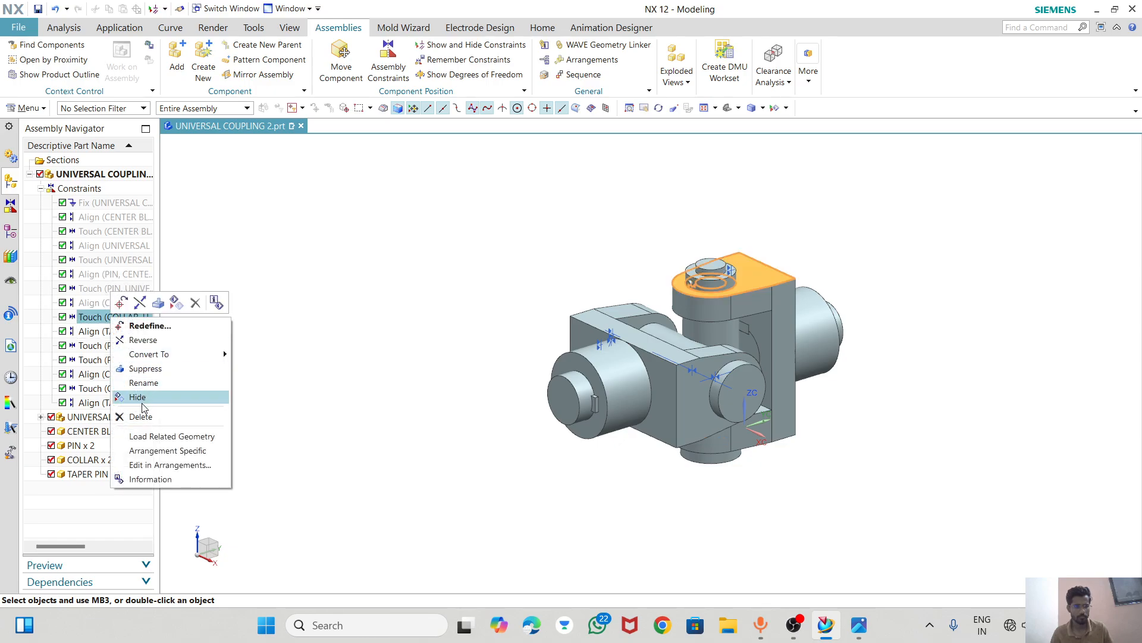
left_click(140, 397)
- Hide the first taper pin's Align constraint
right_click(115, 334)
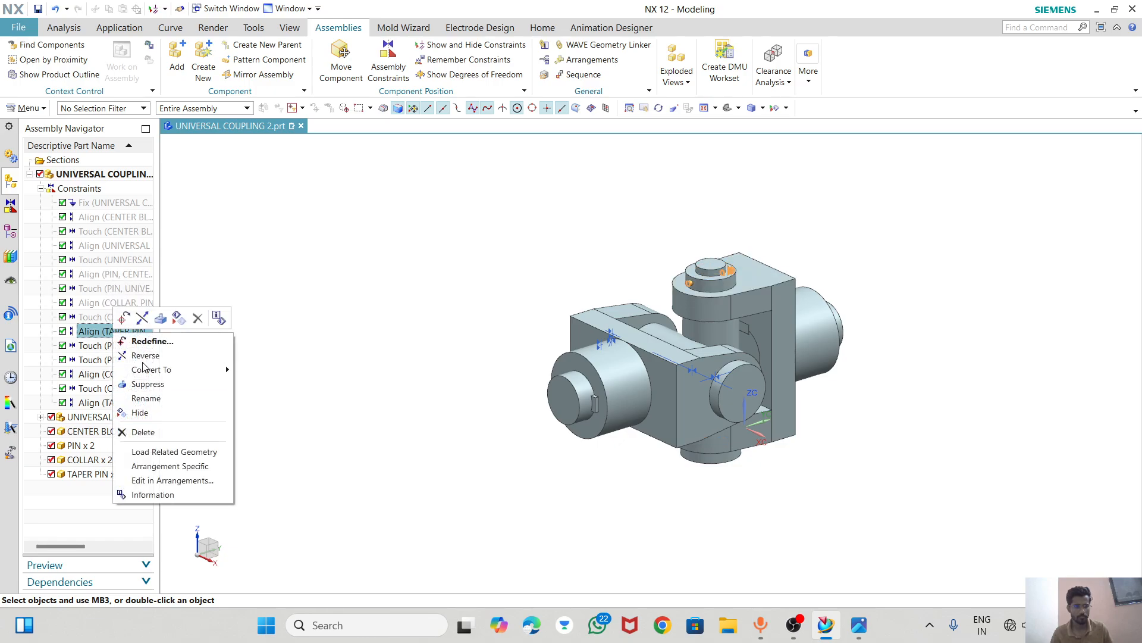
left_click(141, 395)
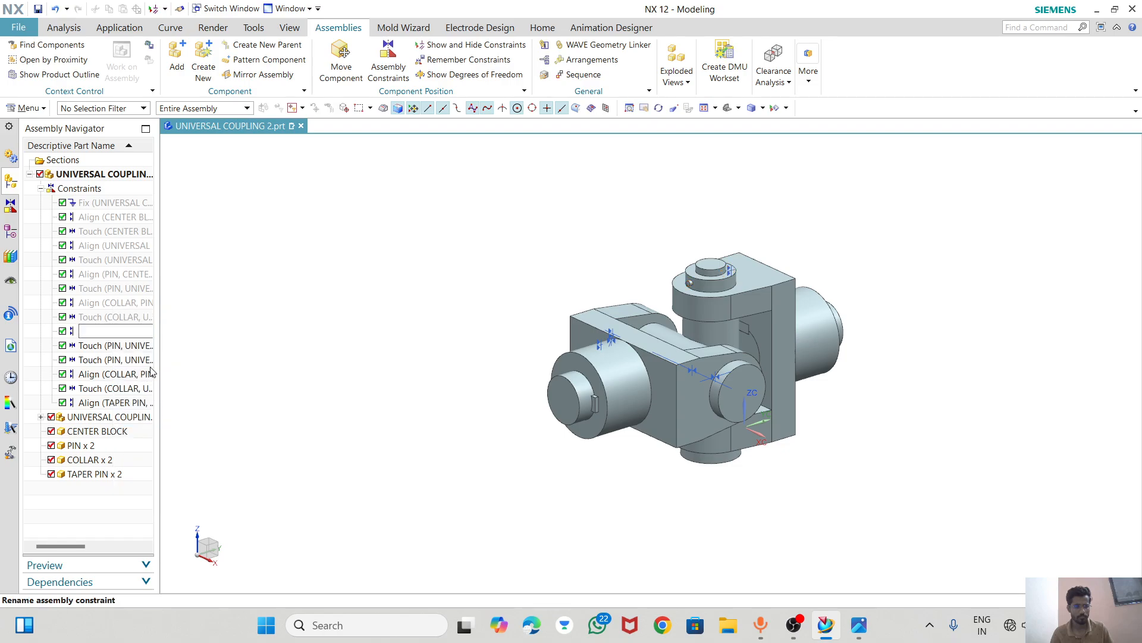
left_click(231, 357)
right_click(123, 332)
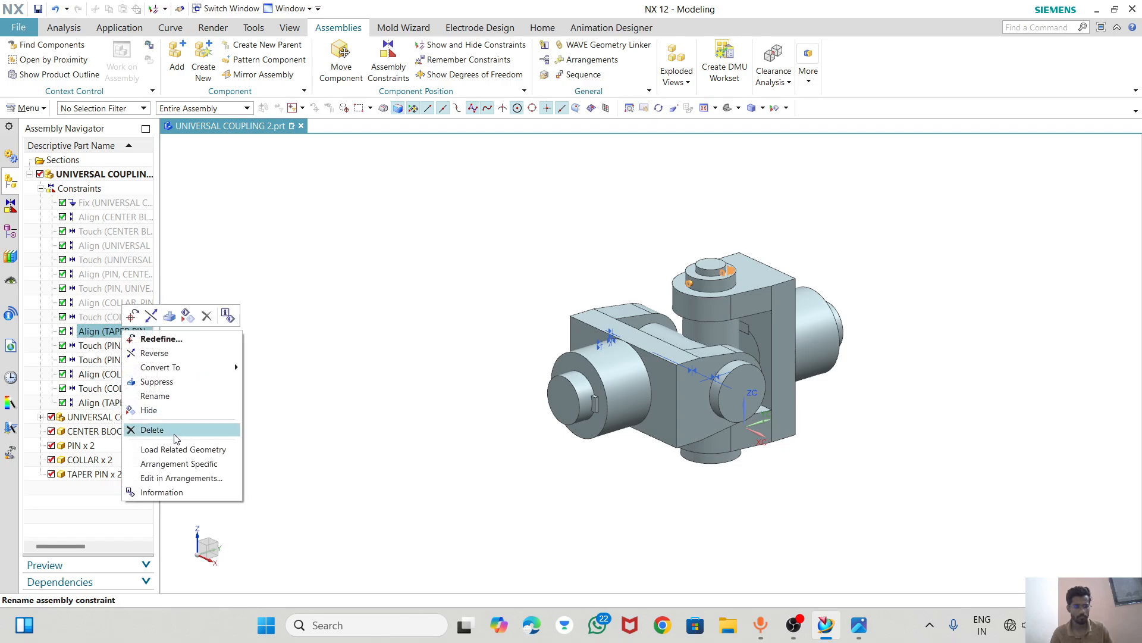
left_click(173, 410)
- Hide the second pin's two Touch constraints in the assembly's Constraints group
right_click(79, 345)
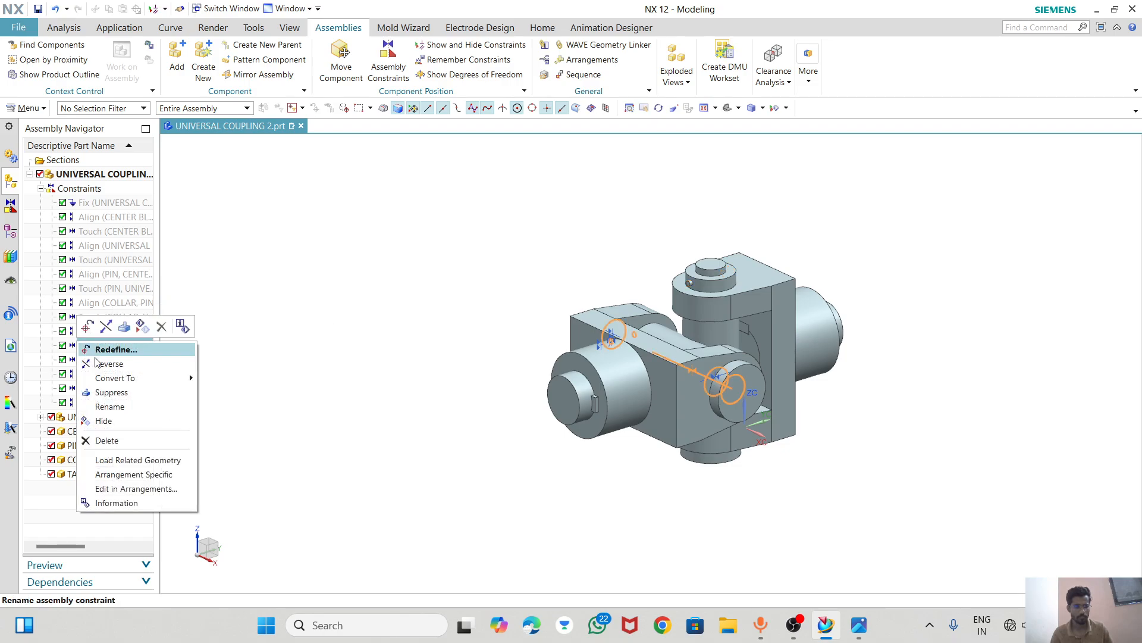
left_click(119, 426)
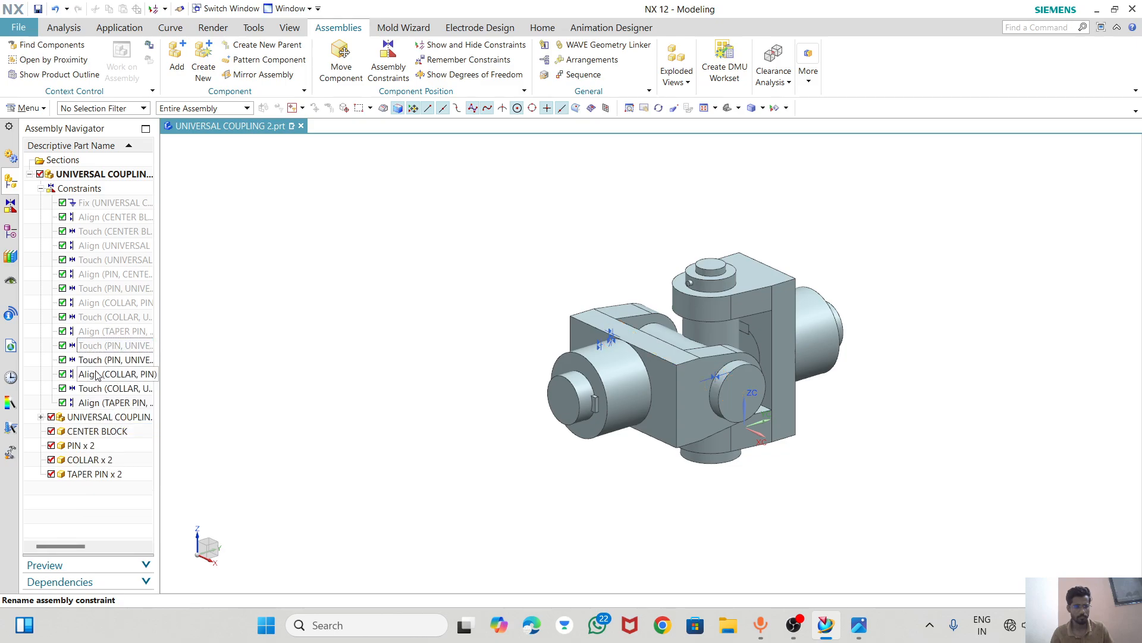
right_click(96, 360)
left_click(121, 442)
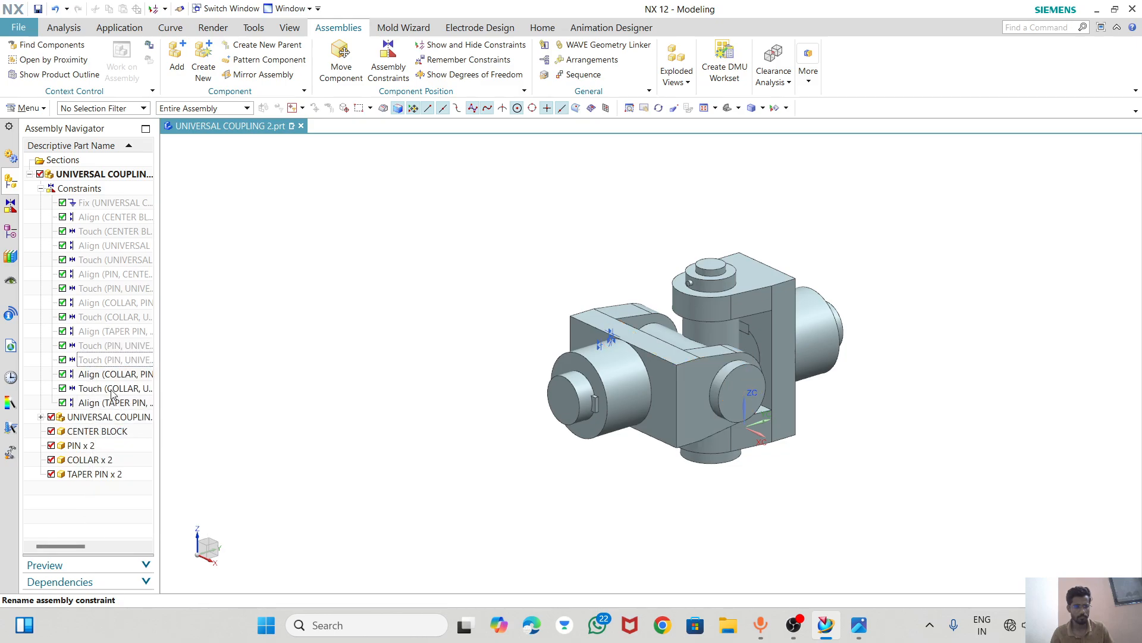
- Hide the second collar's Align and Touch constraints
right_click(108, 373)
left_click(144, 453)
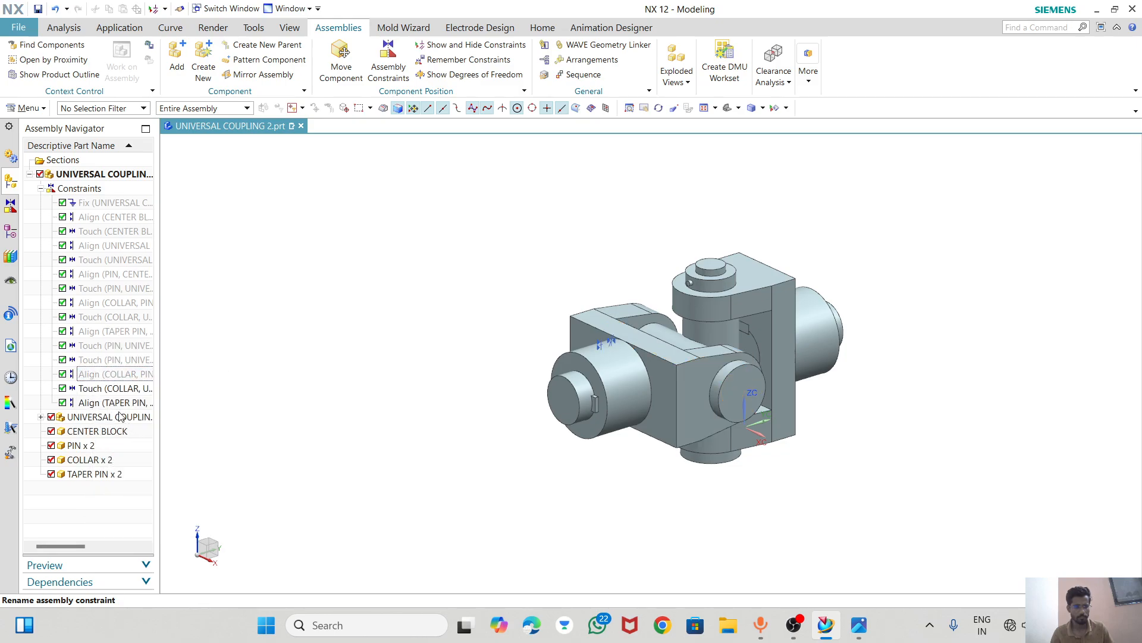
right_click(97, 389)
left_click(140, 464)
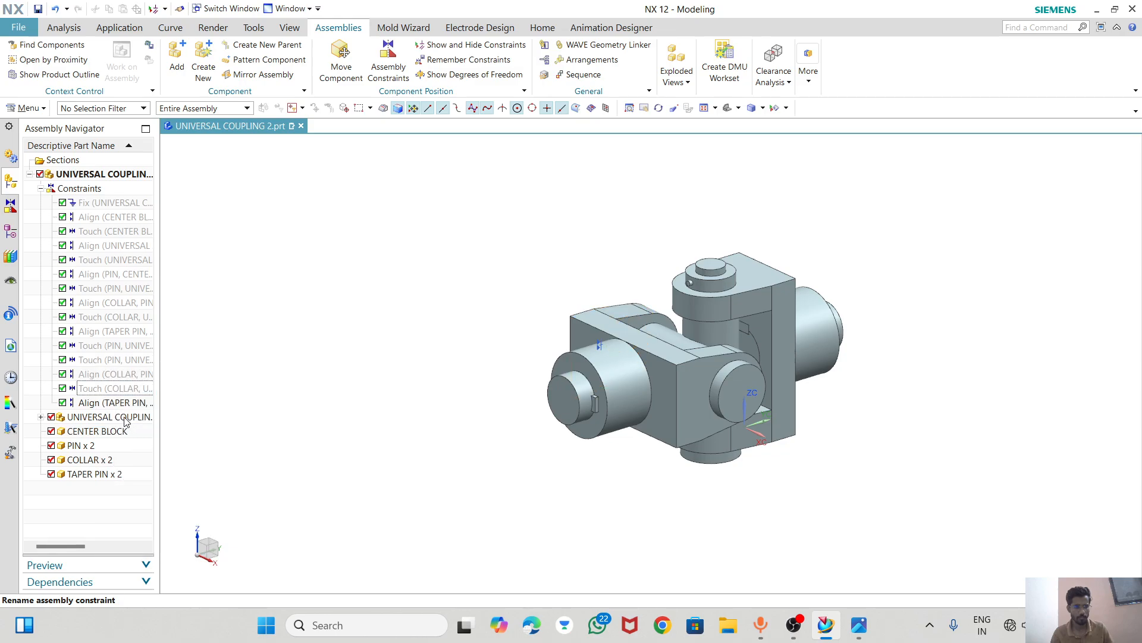
- Hide the second taper pin's Align constraint and collapse the Constraints group
right_click(114, 403)
left_click(138, 478)
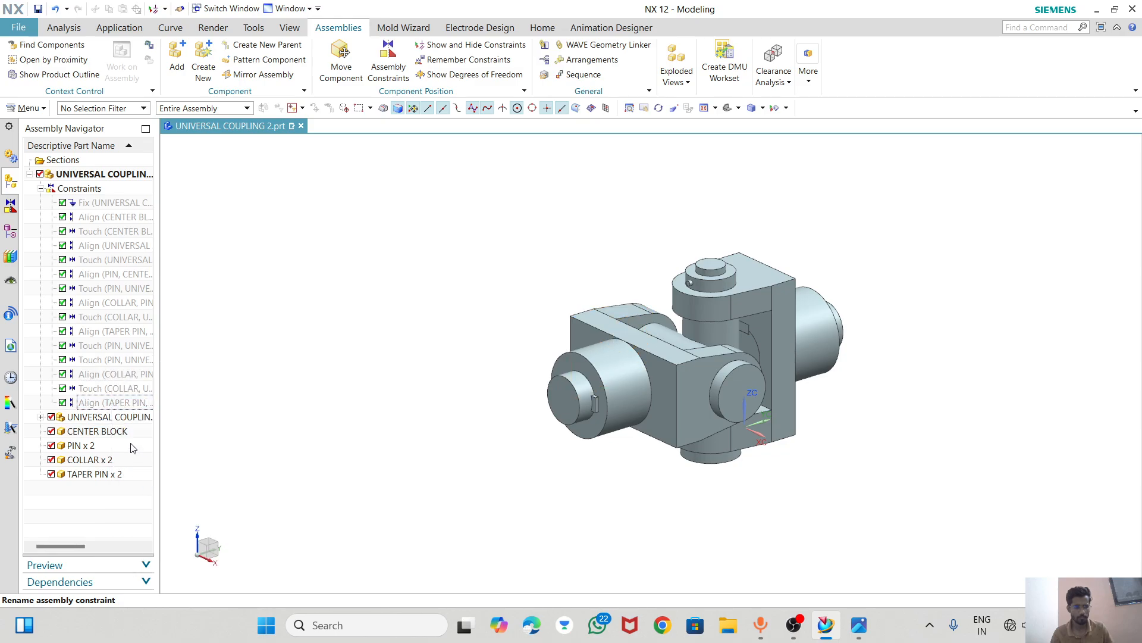
scroll(392, 344, "up", 3)
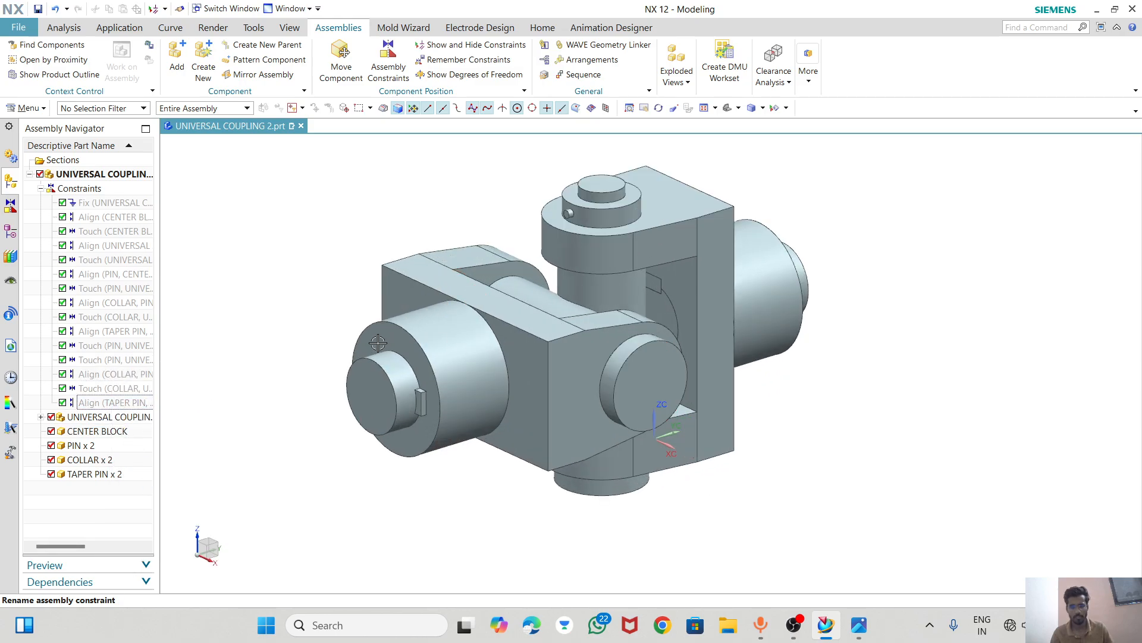
left_click(41, 189)
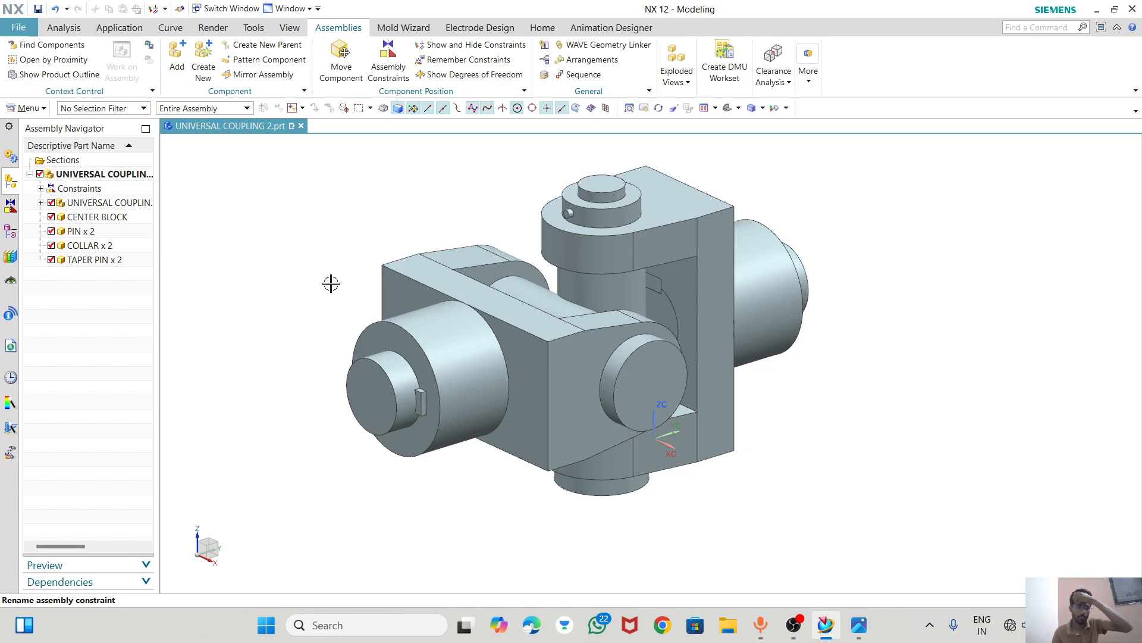
- Examine the assembled universal coupling from several sides, including the center block, pins, collars and taper pins
middle_click_drag(800, 466, 796, 437)
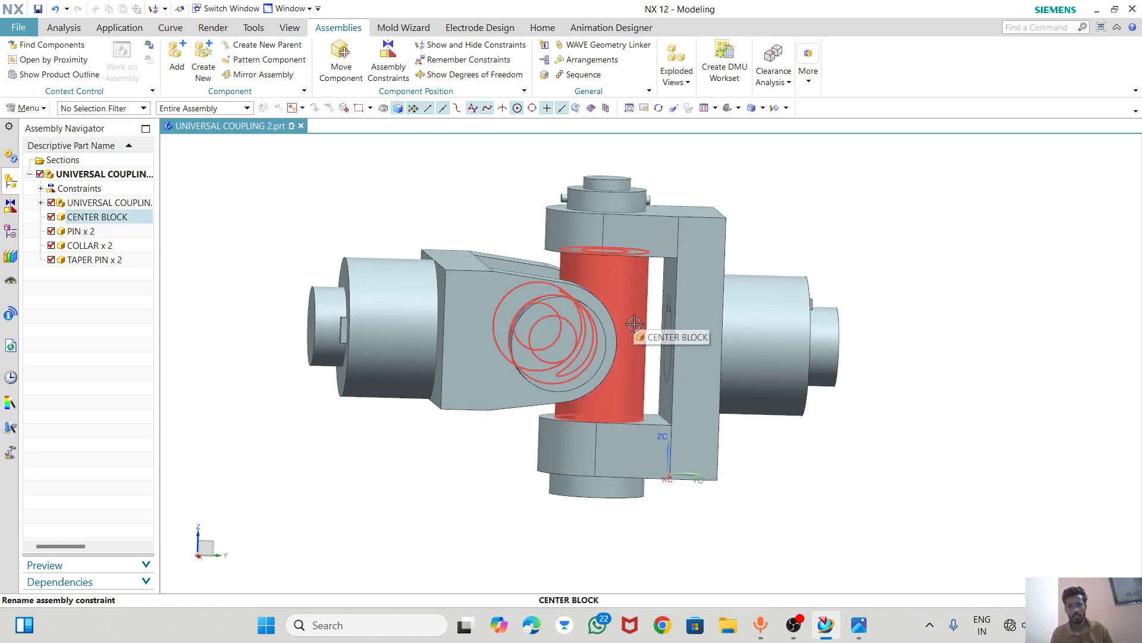
middle_click_drag(616, 345, 602, 366)
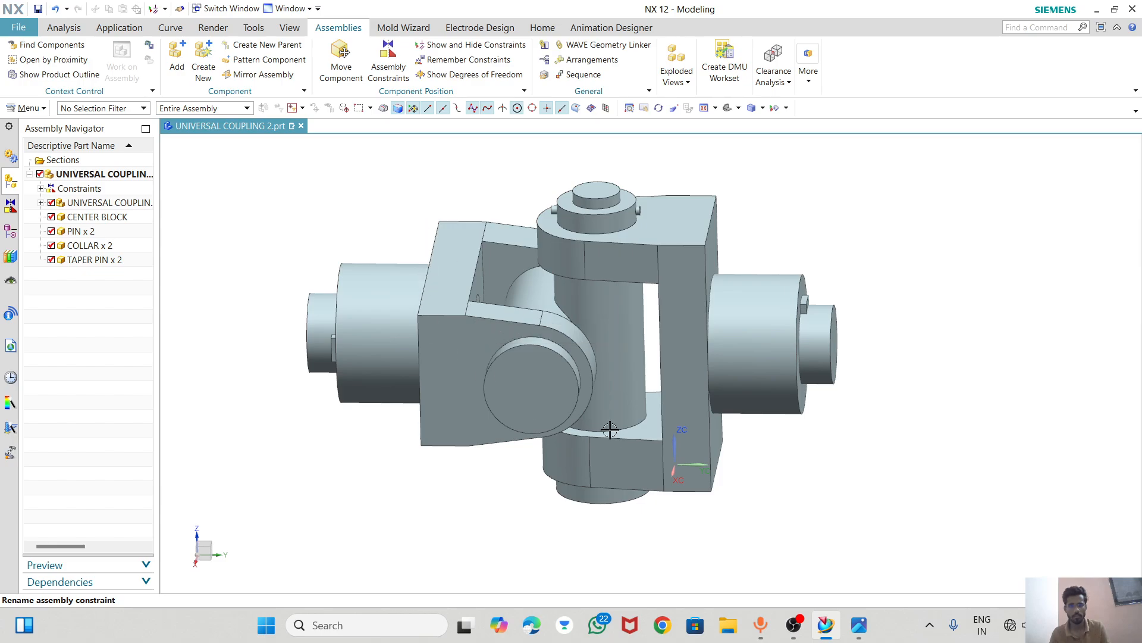
middle_click_drag(494, 215, 606, 304)
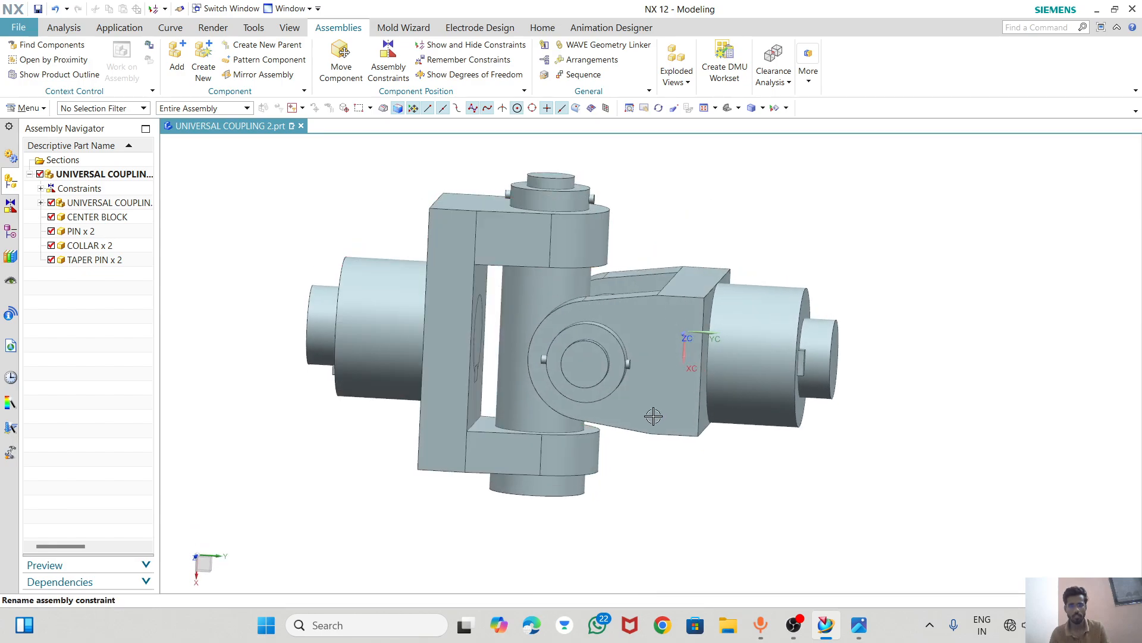
middle_click_drag(464, 185, 610, 358)
right_click(368, 191)
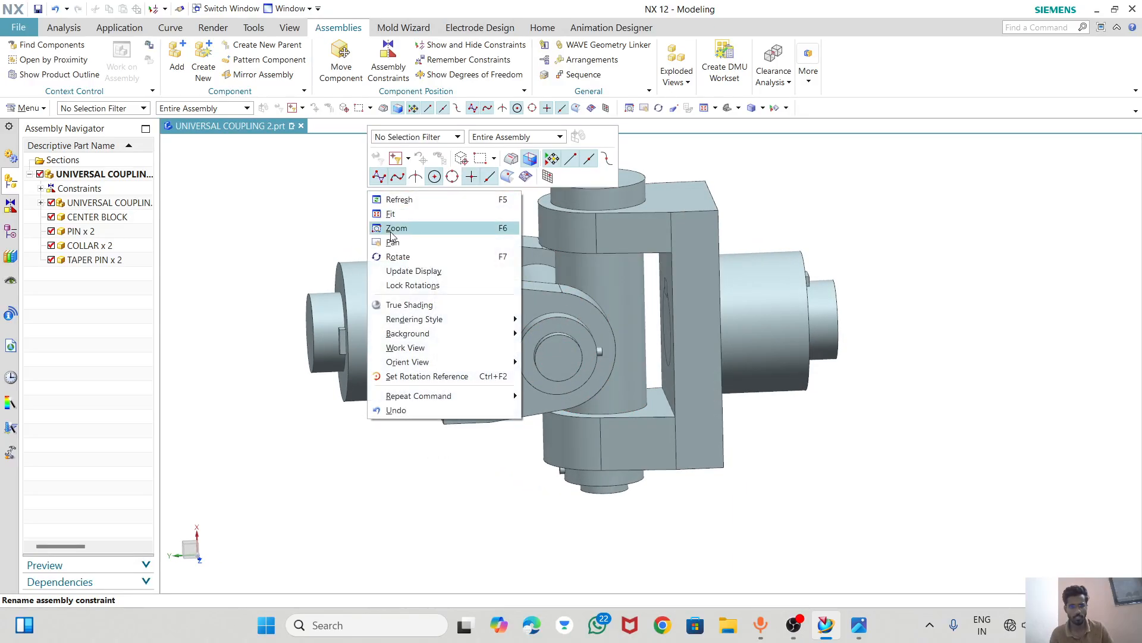
left_click(299, 206)
right_click(395, 294)
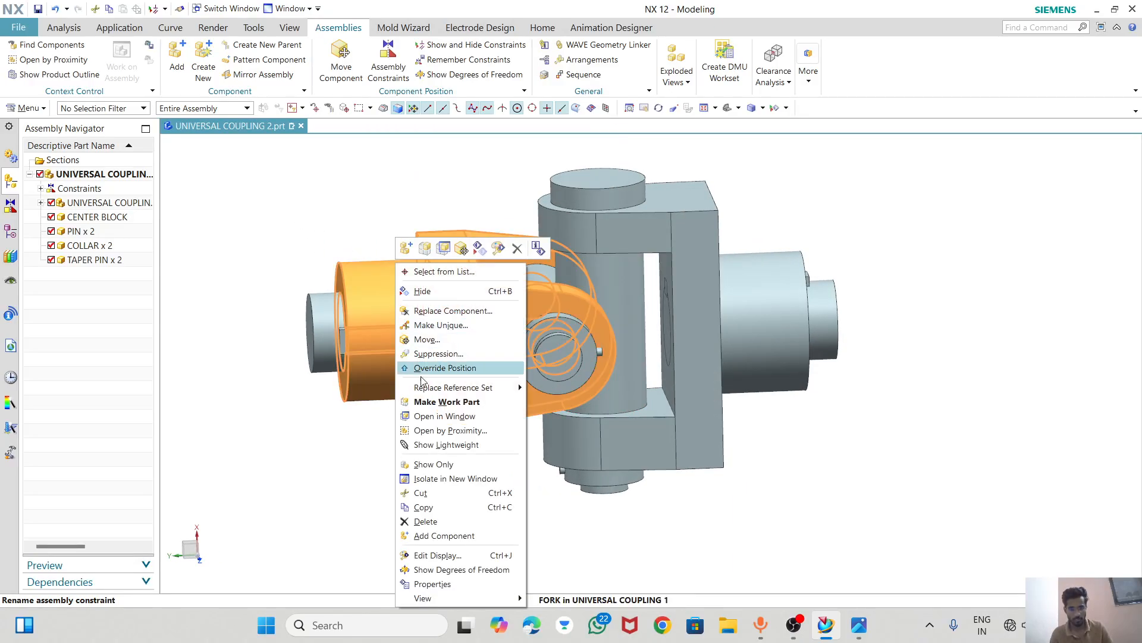
left_click(434, 555)
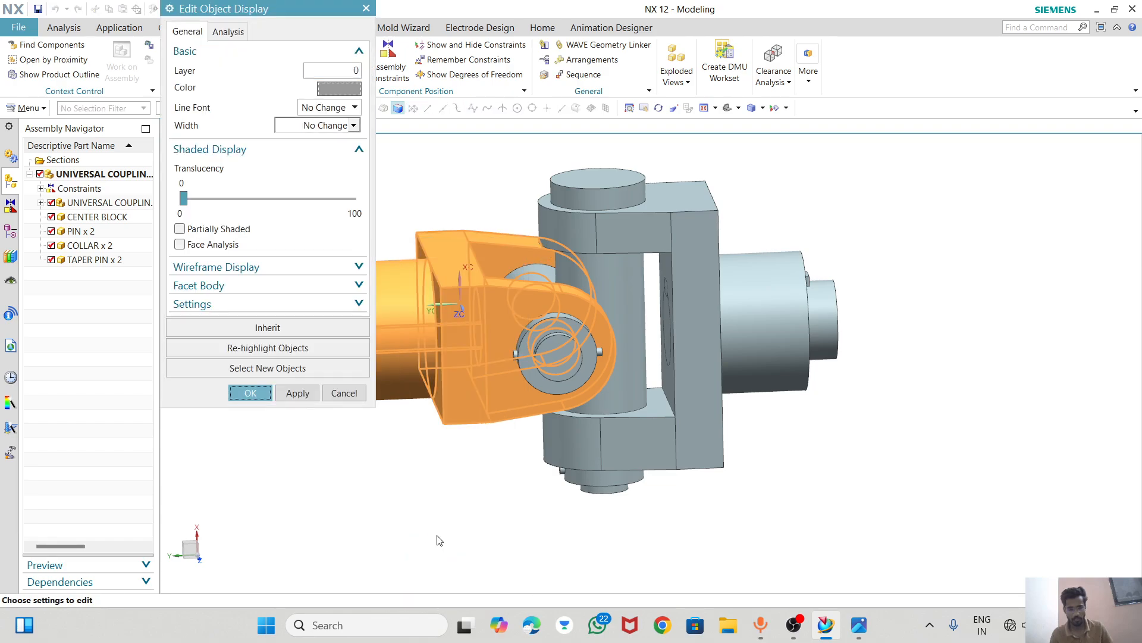
left_click(340, 94)
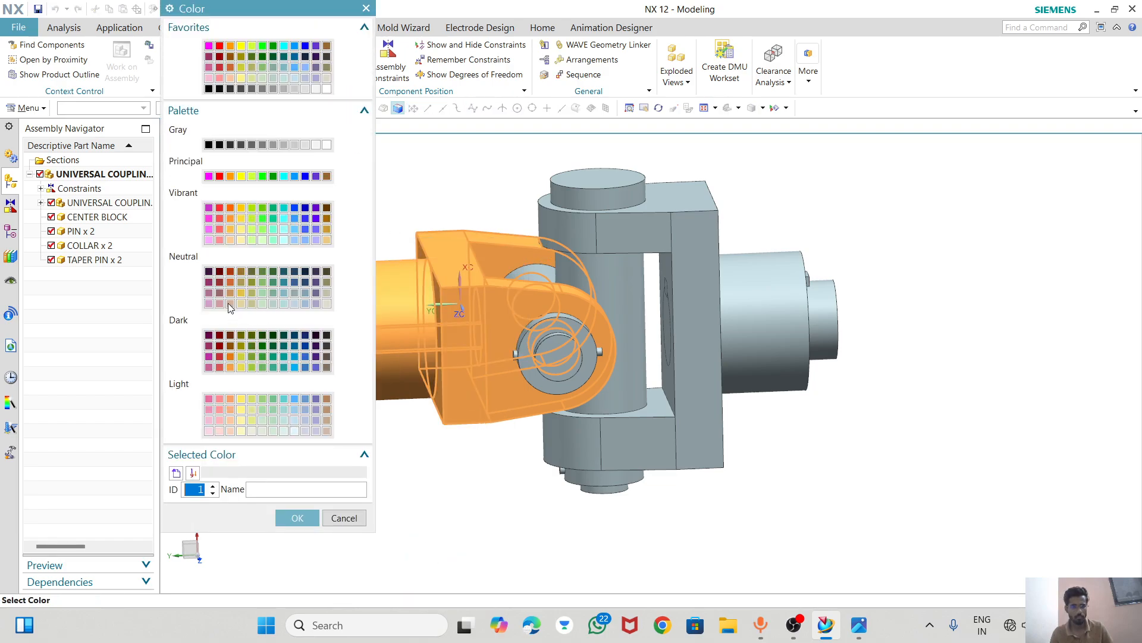
left_click(344, 518)
mouse_move(185, 203)
left_mouse_down()
mouse_move(357, 215)
mouse_move(187, 201)
left_mouse_up()
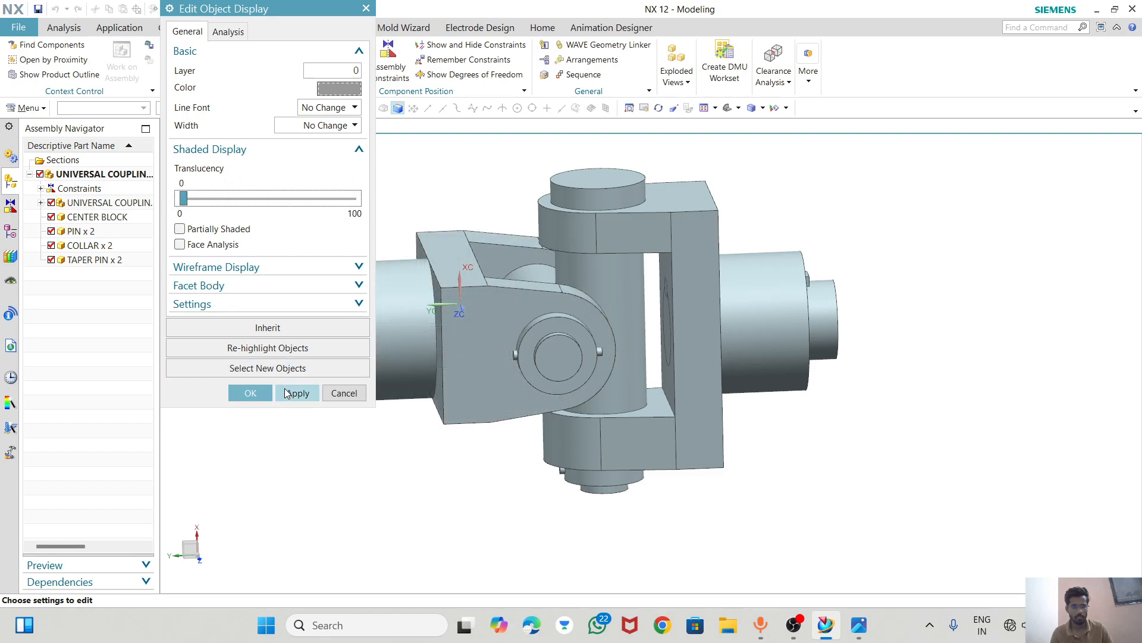
left_click(344, 393)
- Change the display color of the collar on the vertical pin to Red
middle_click_drag(520, 485, 599, 263)
scroll(598, 262, "up", 5)
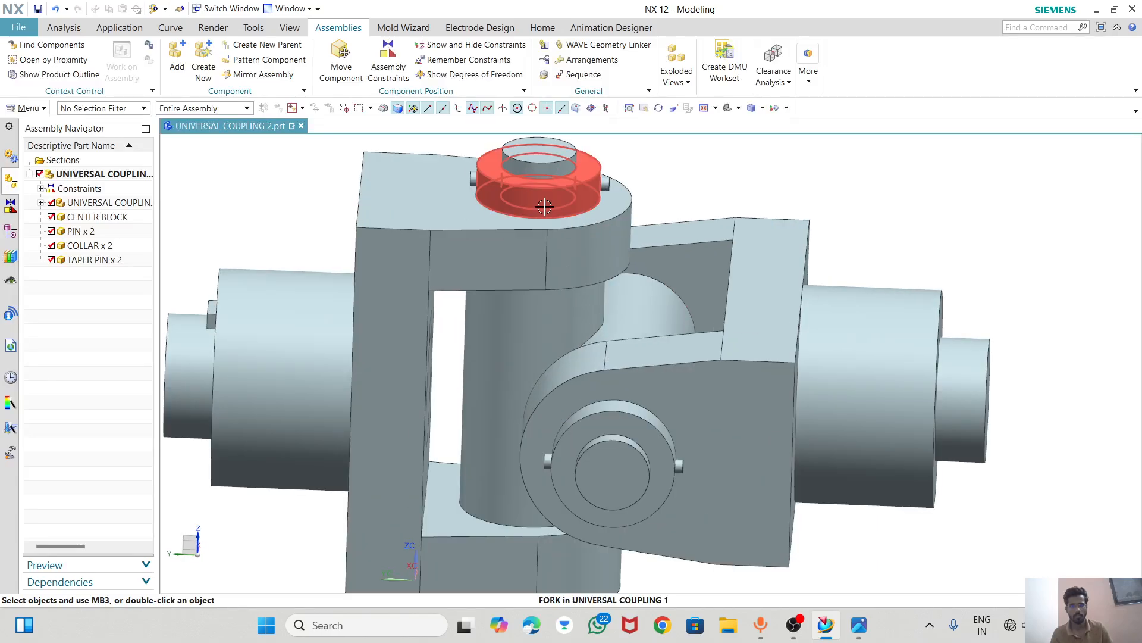
right_click(526, 191)
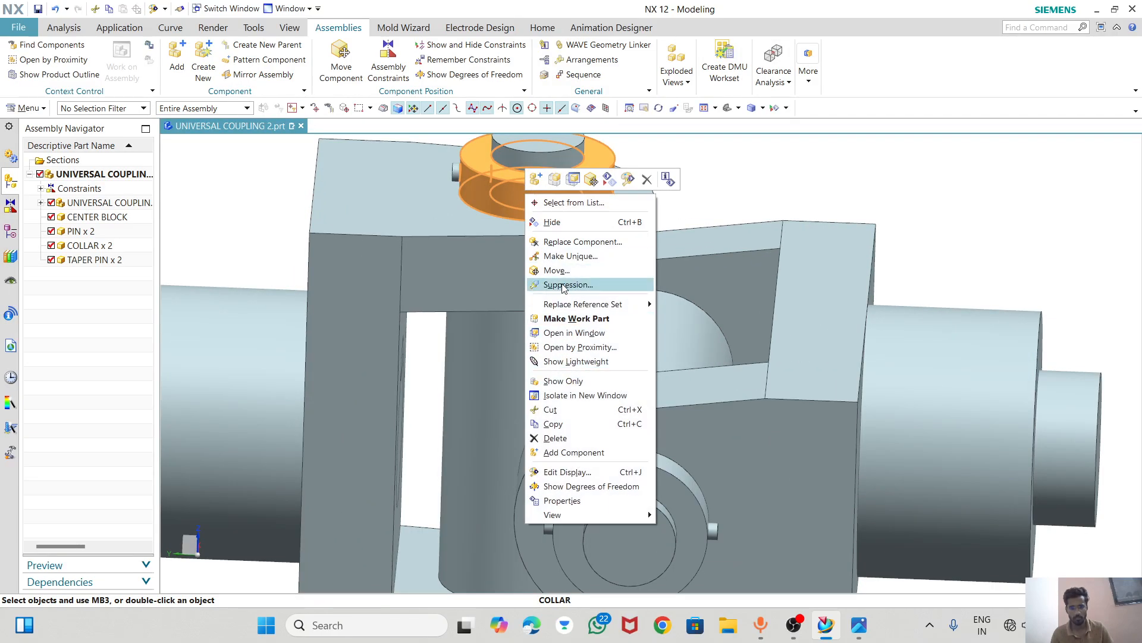
left_click(561, 473)
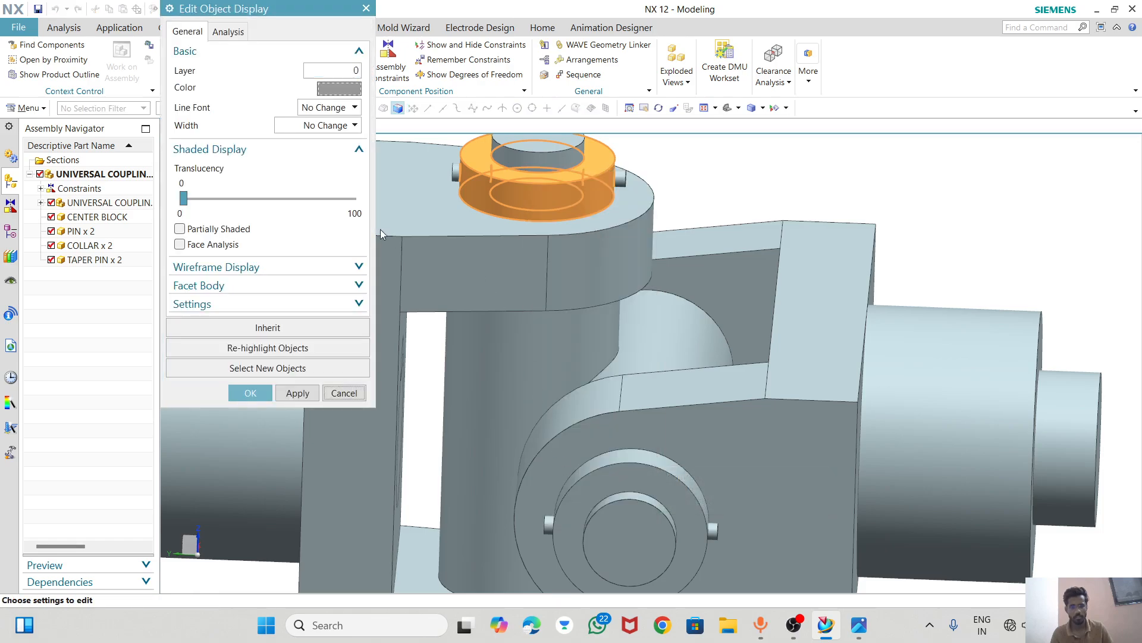
left_click(337, 90)
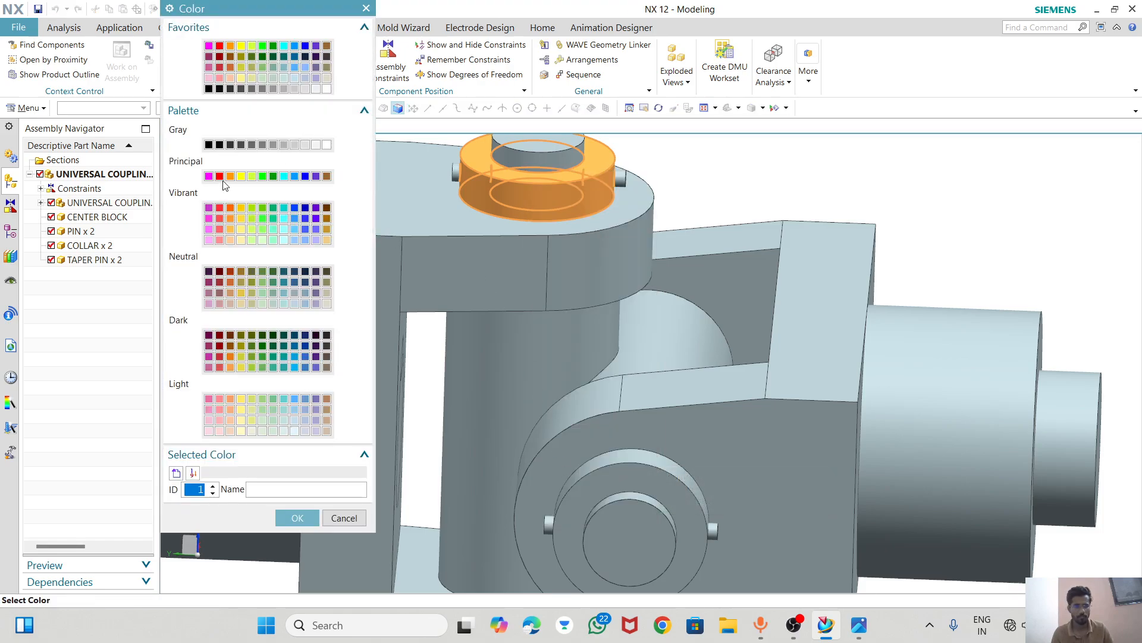
left_click(220, 176)
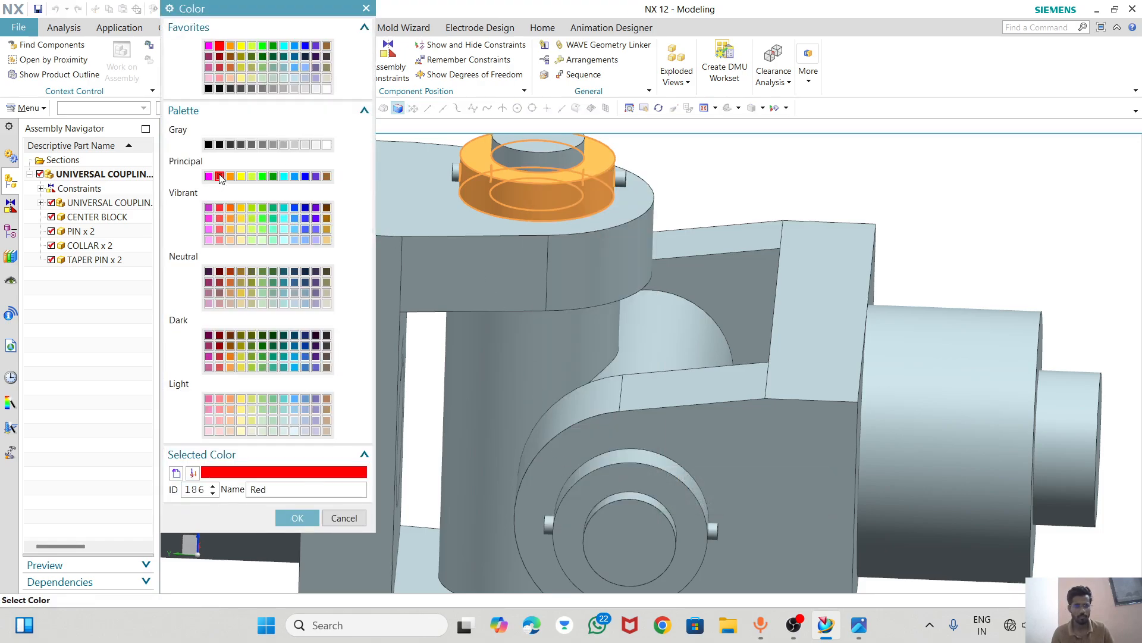
left_click(289, 517)
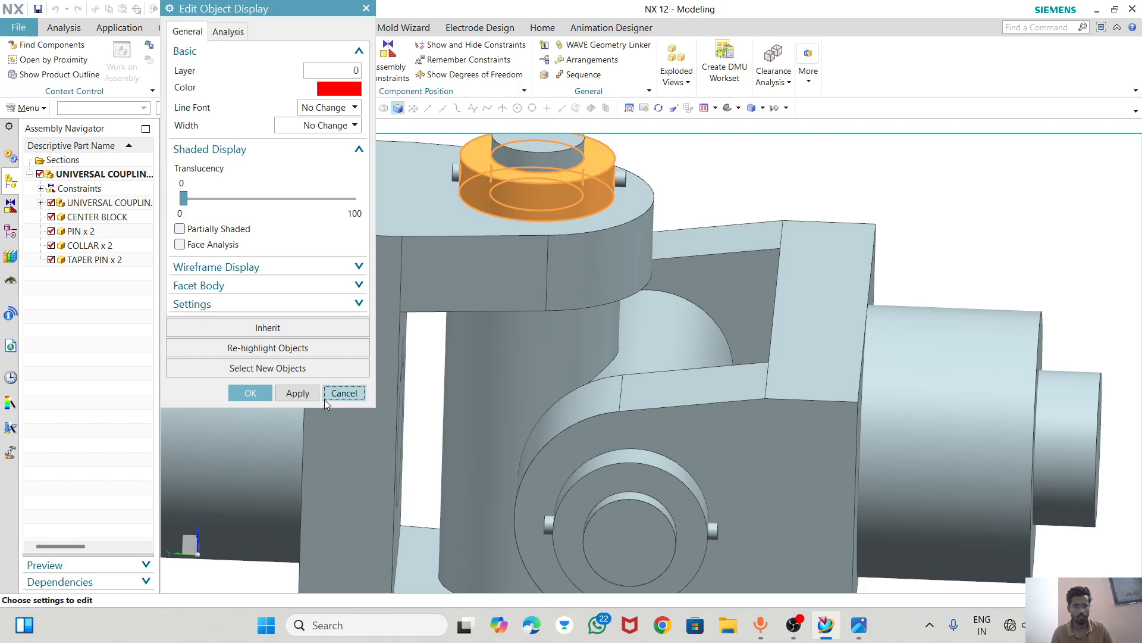
left_click(254, 392)
- Check the recolored collar from several angles and save the universal coupling assembly
scroll(483, 316, "down", 2)
middle_click_drag(561, 336, 574, 307)
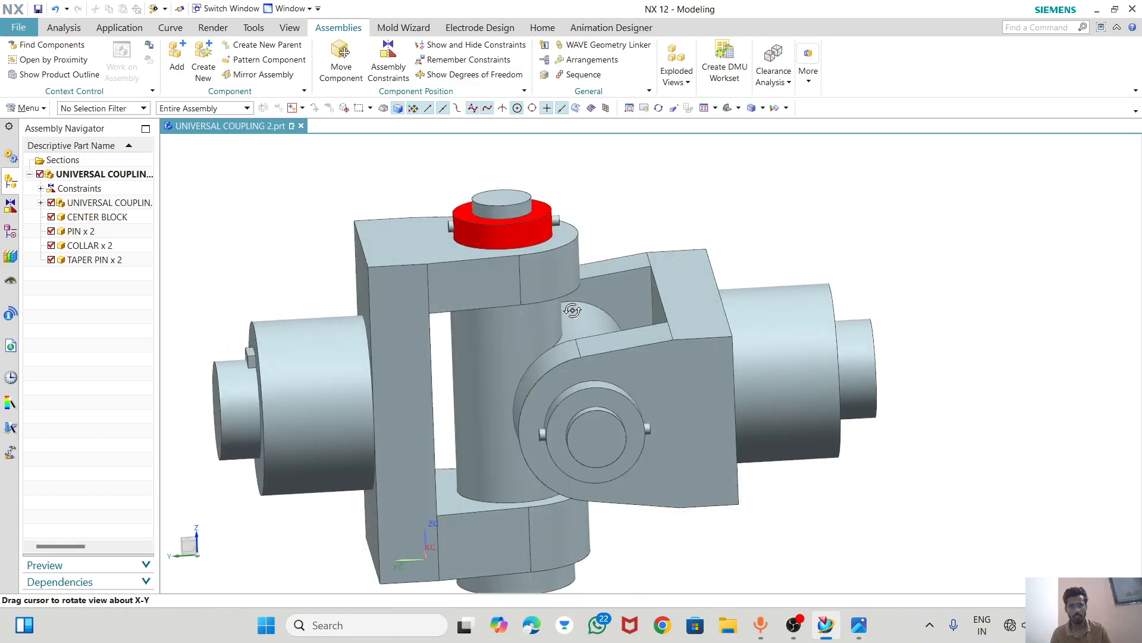
left_click(729, 107)
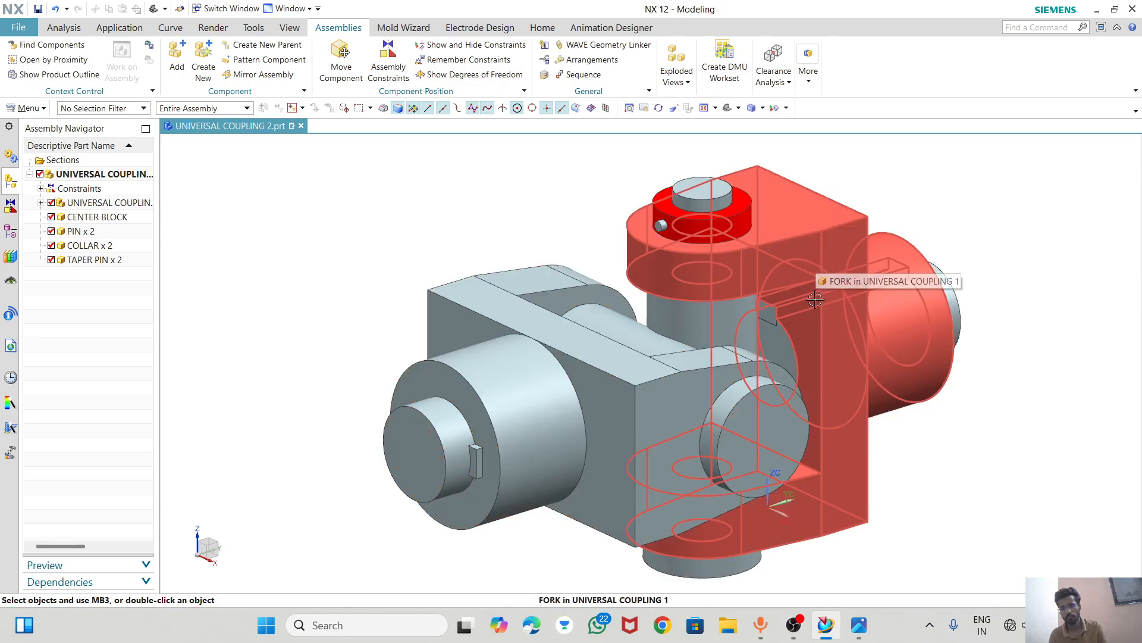
left_click(705, 214)
middle_click_drag(590, 244, 562, 270)
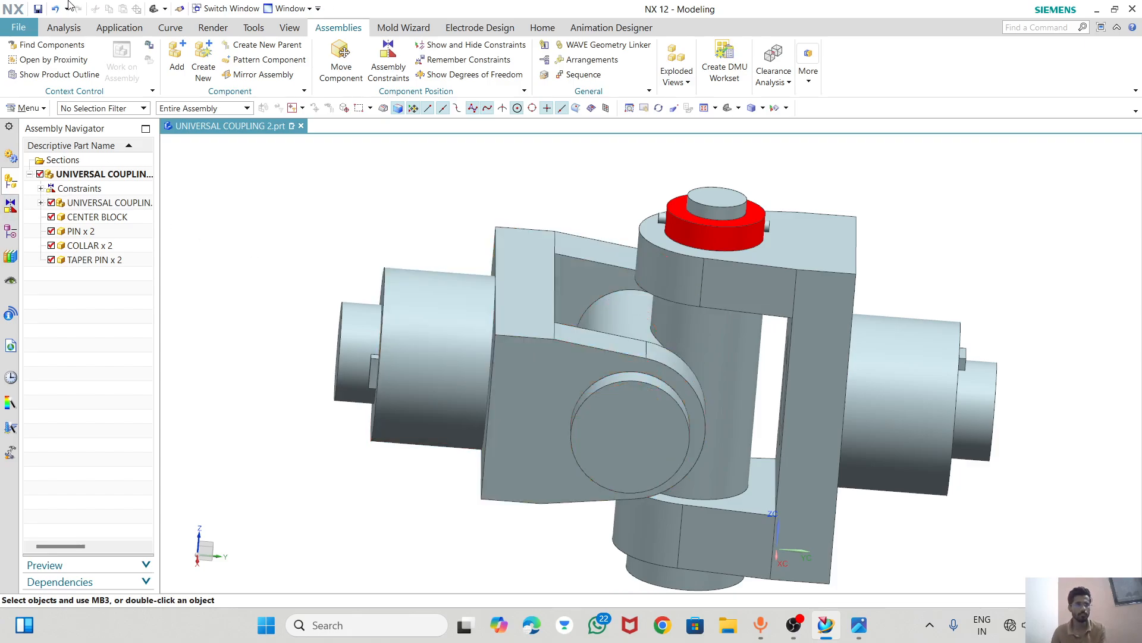
left_click(38, 10)
mouse_move(795, 629)
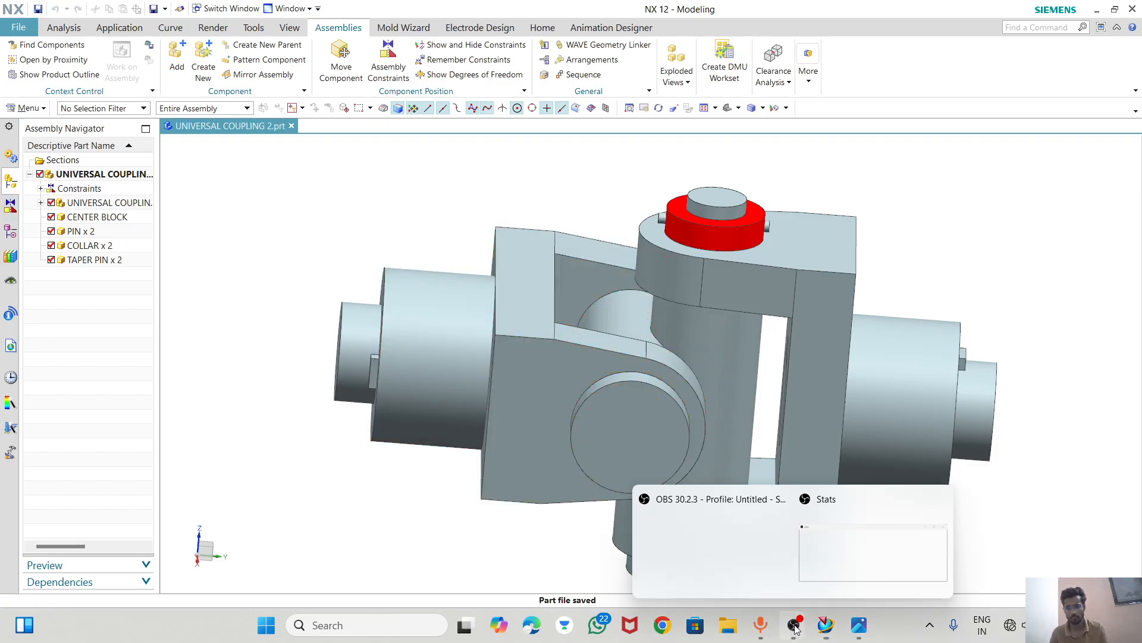